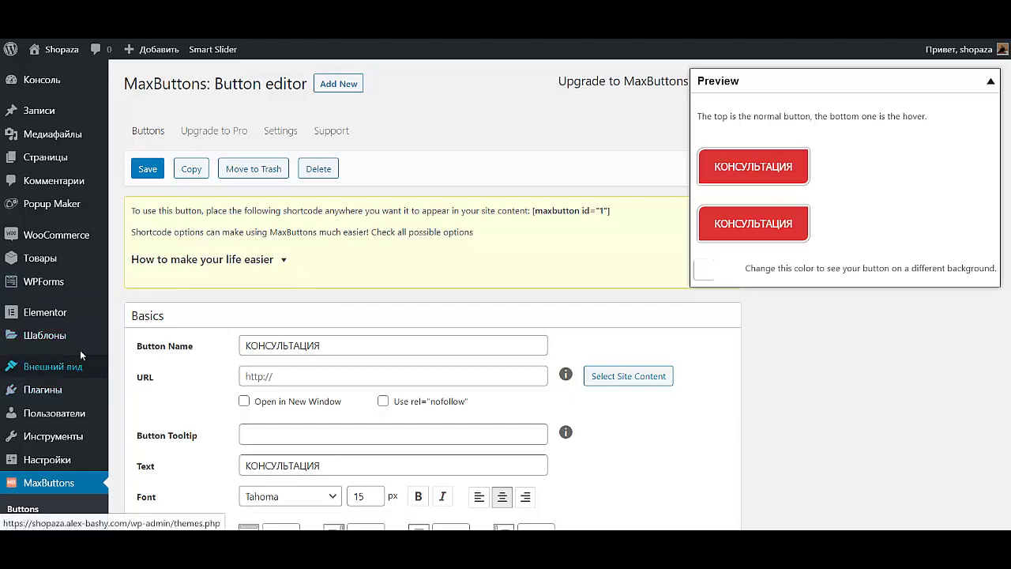
Step: Open the Виджеты page under Внешний вид and collapse the AP: Right Sidebar area
mouse_move(65, 369)
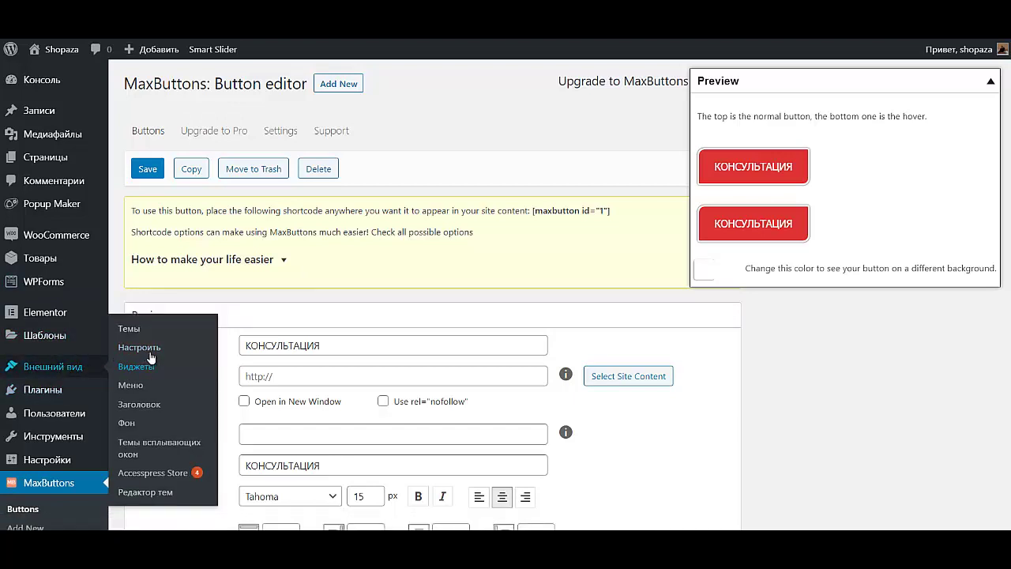
click(152, 360)
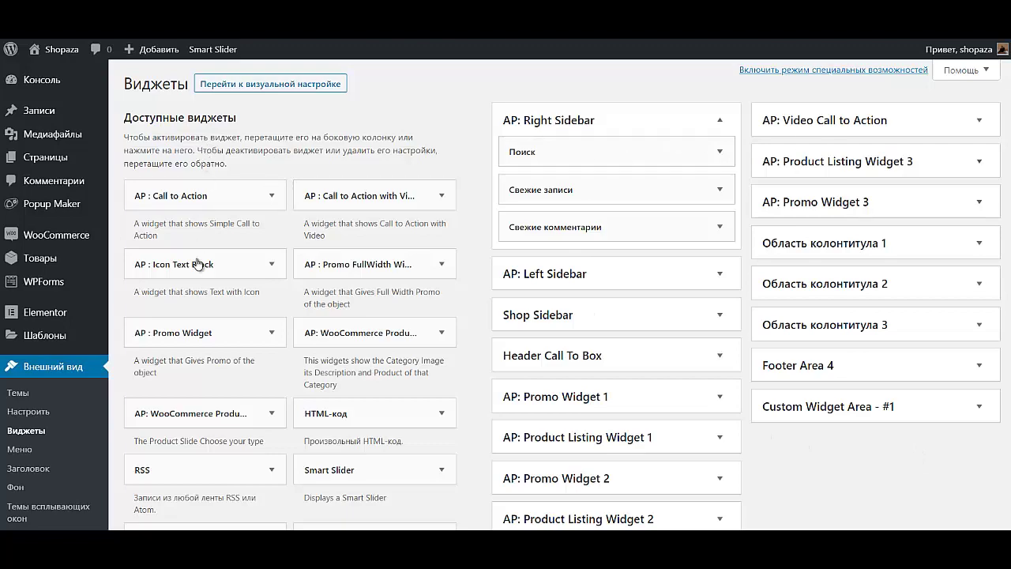
scroll(214, 359, down, 10)
scroll(222, 347, down, 3)
scroll(226, 345, up, 12)
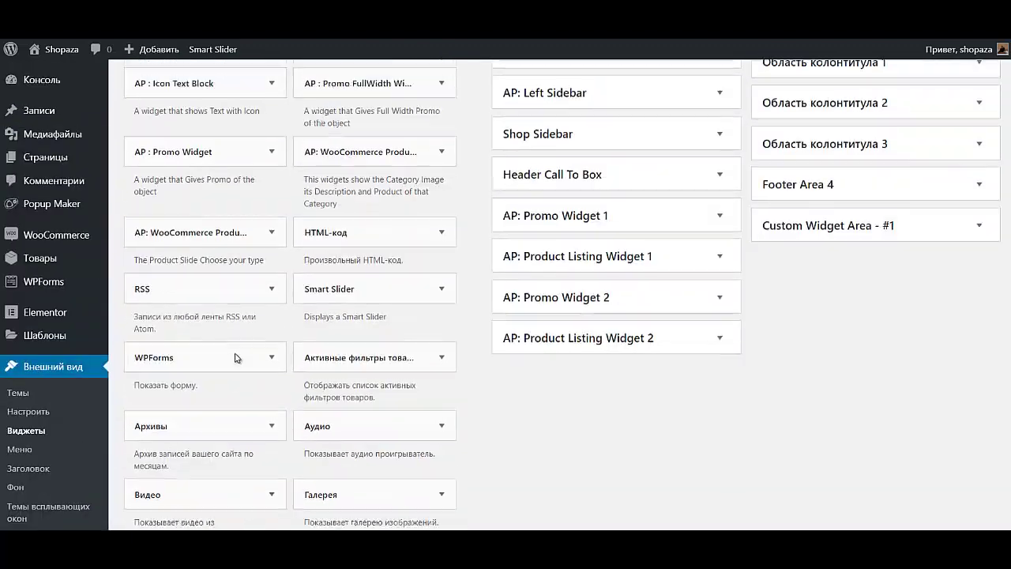
click(720, 123)
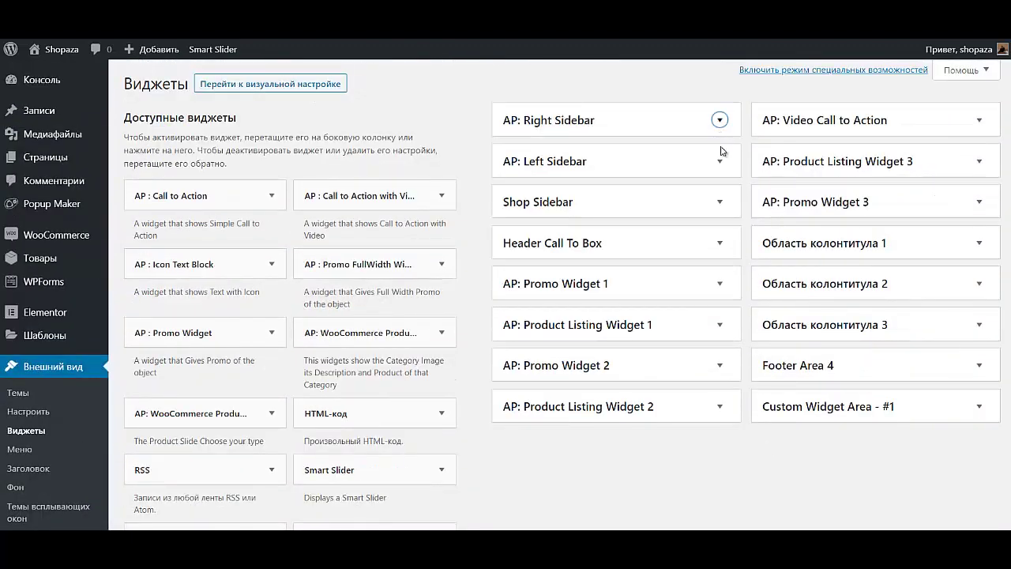
click(664, 212)
click(661, 214)
Step: Add the Поиск товаров widget to the Shop Sidebar area
scroll(401, 352, down, 5)
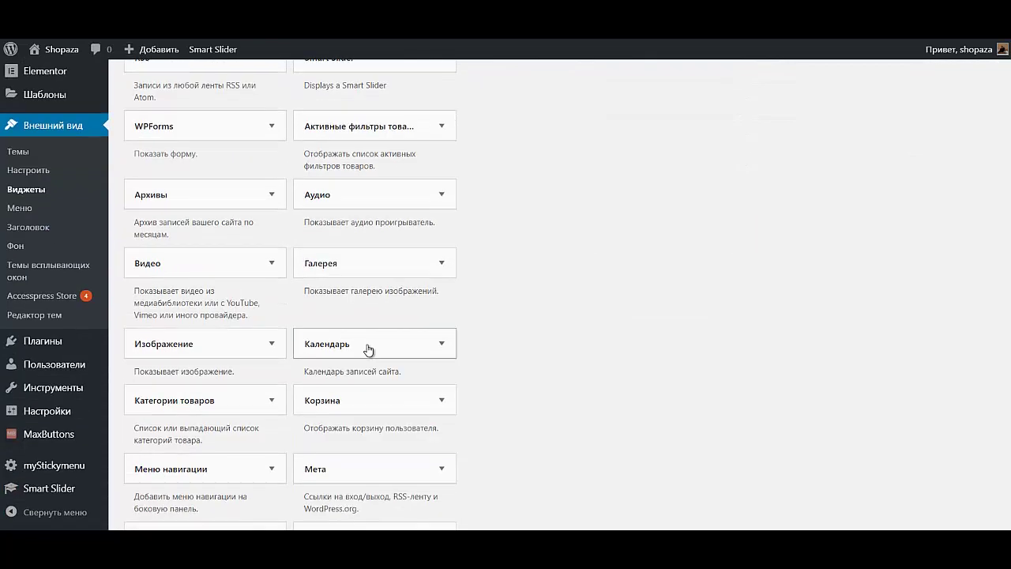
scroll(368, 350, down, 3)
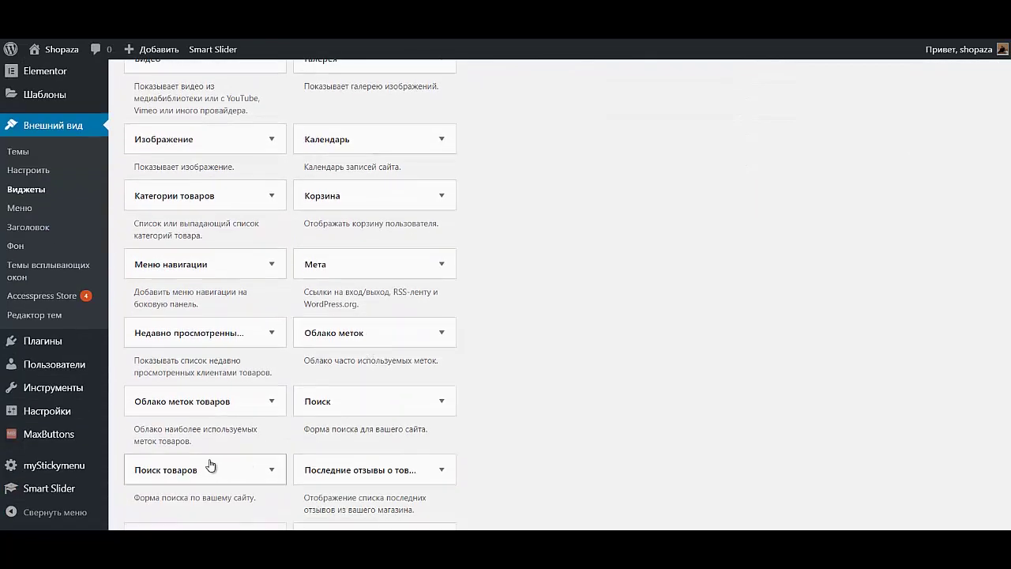
click(222, 471)
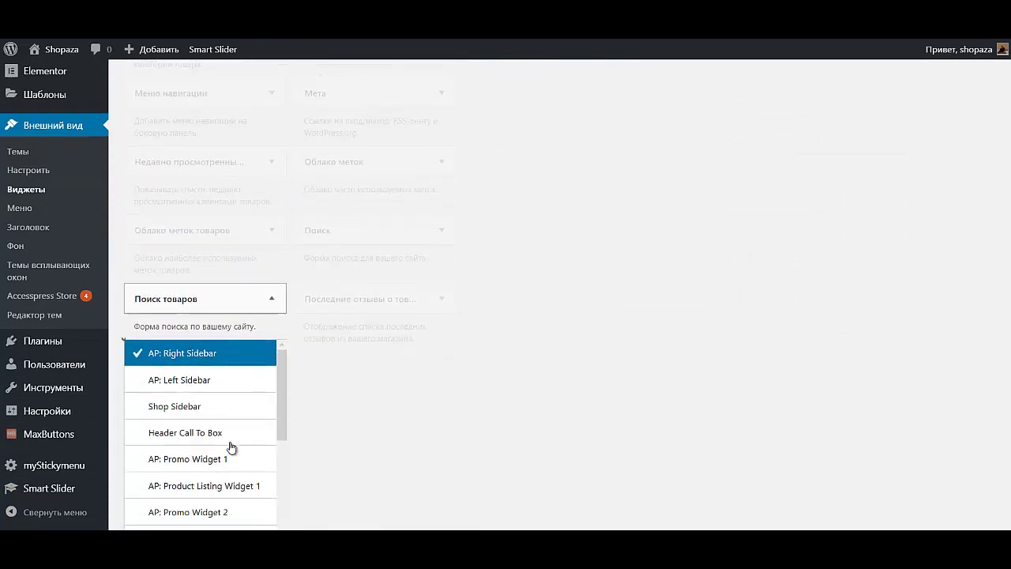
scroll(232, 447, down, 3)
scroll(237, 430, up, 3)
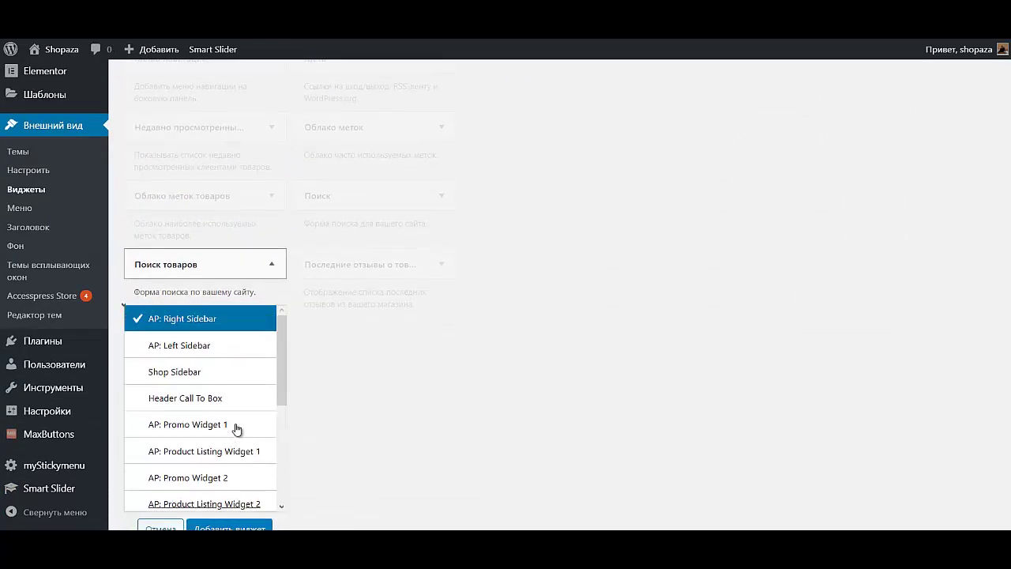
click(201, 376)
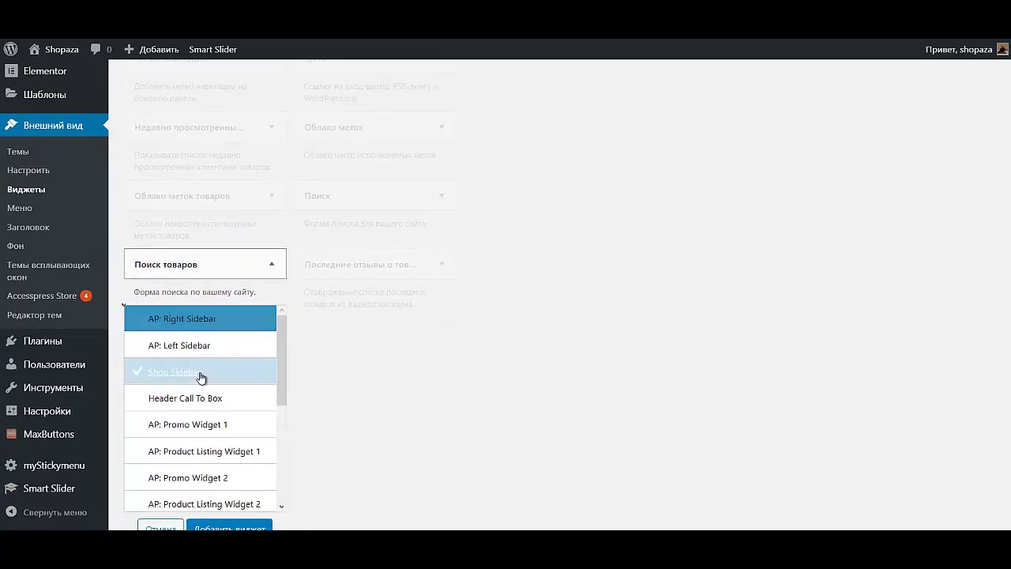
click(249, 527)
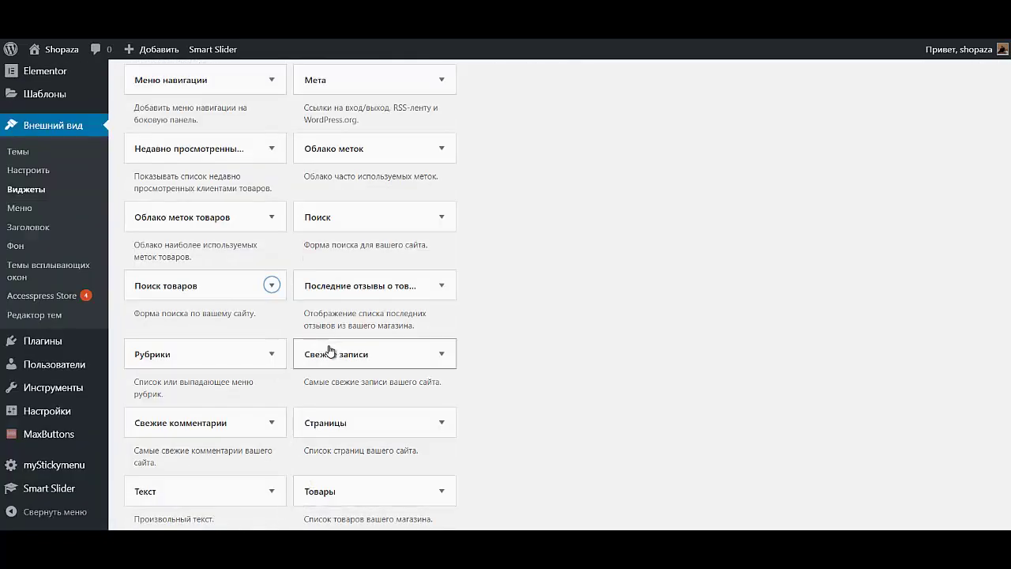
Step: Add the Облако меток товаров and Категории товаров widgets to the Shop Sidebar area
click(230, 219)
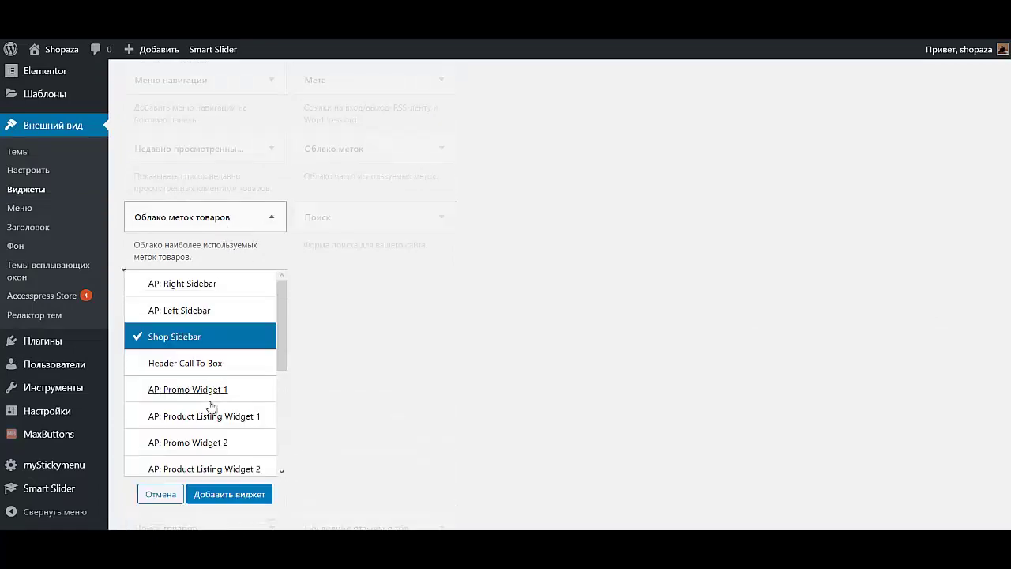
click(230, 495)
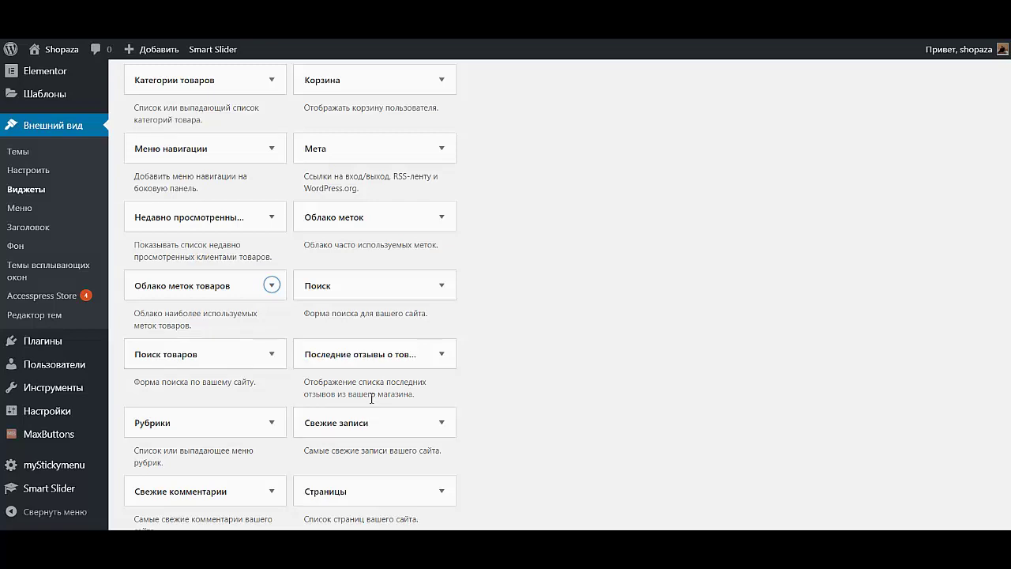
scroll(305, 314, up, 3)
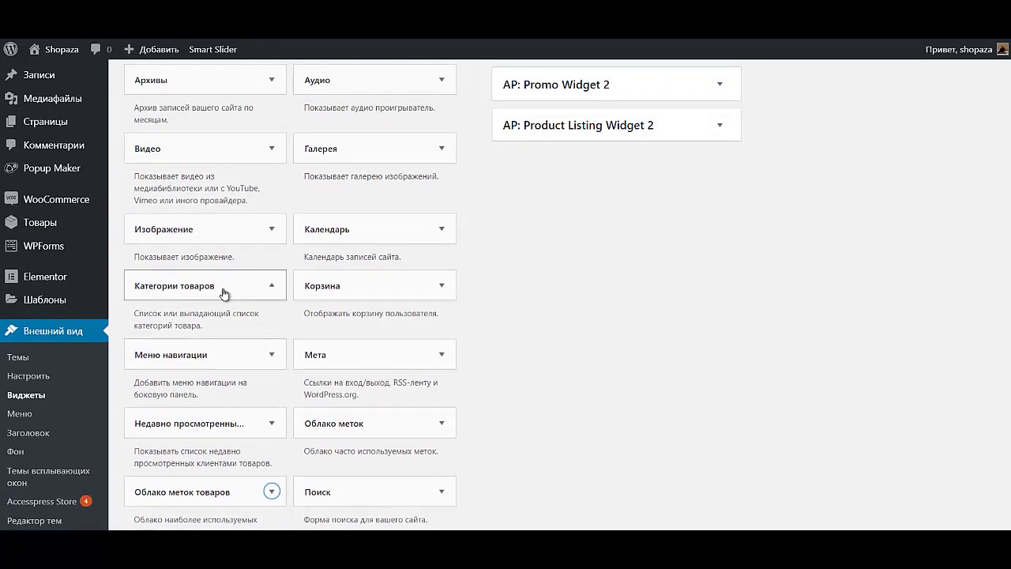
click(221, 291)
scroll(255, 469, down, 3)
scroll(402, 485, down, 3)
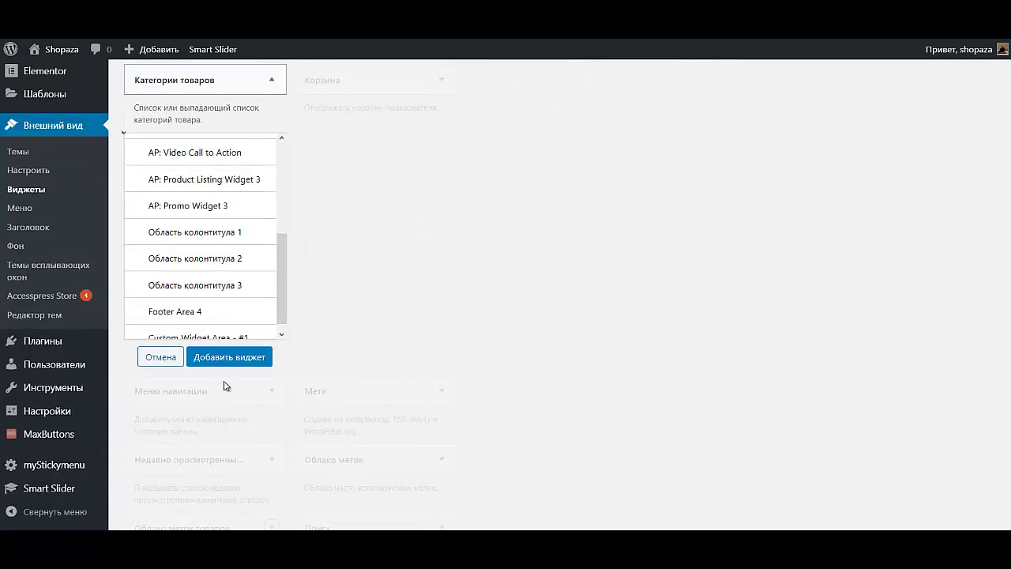
click(232, 361)
scroll(678, 340, up, 7)
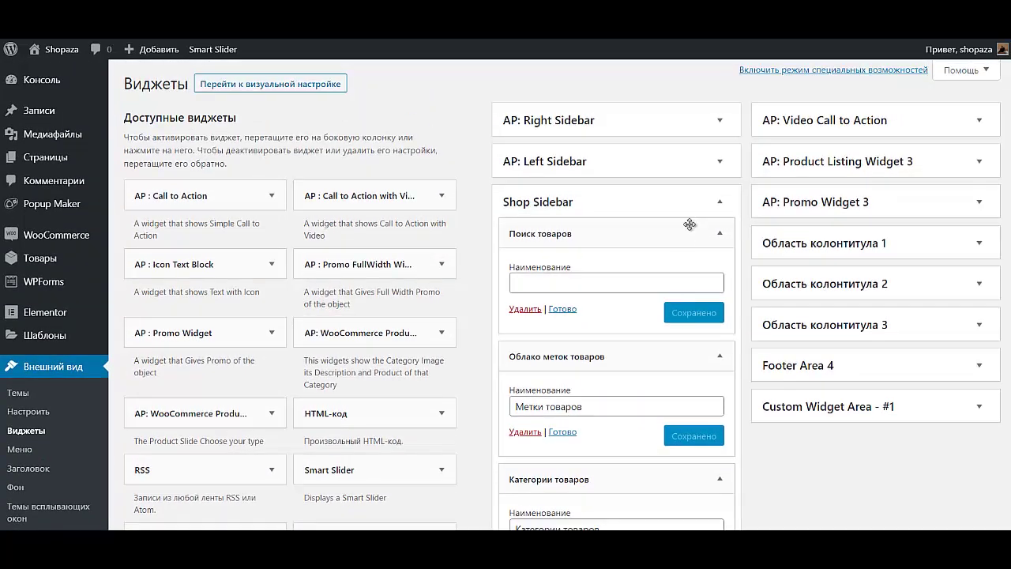
Step: Title the Облако меток товаров widget БРЕНДЫ, save it, and collapse the product search and tag cloud widgets
click(720, 234)
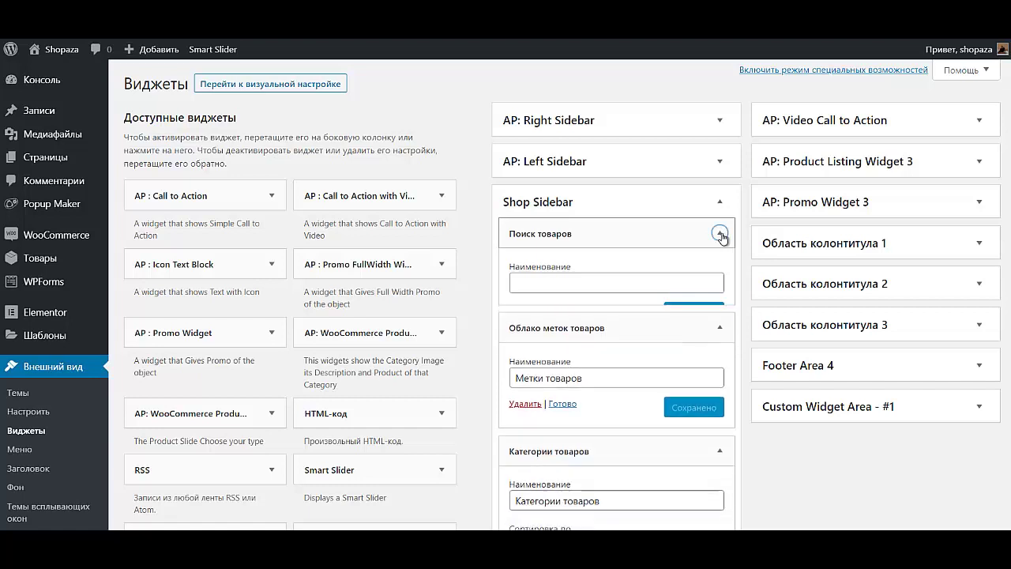
drag(607, 324, 491, 322)
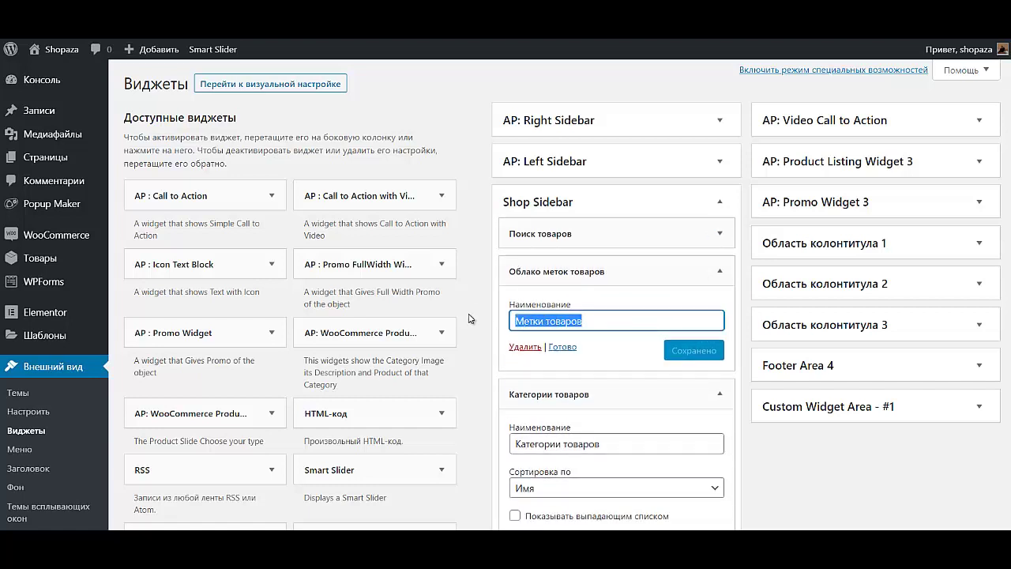
text(БРЕНДЫ)
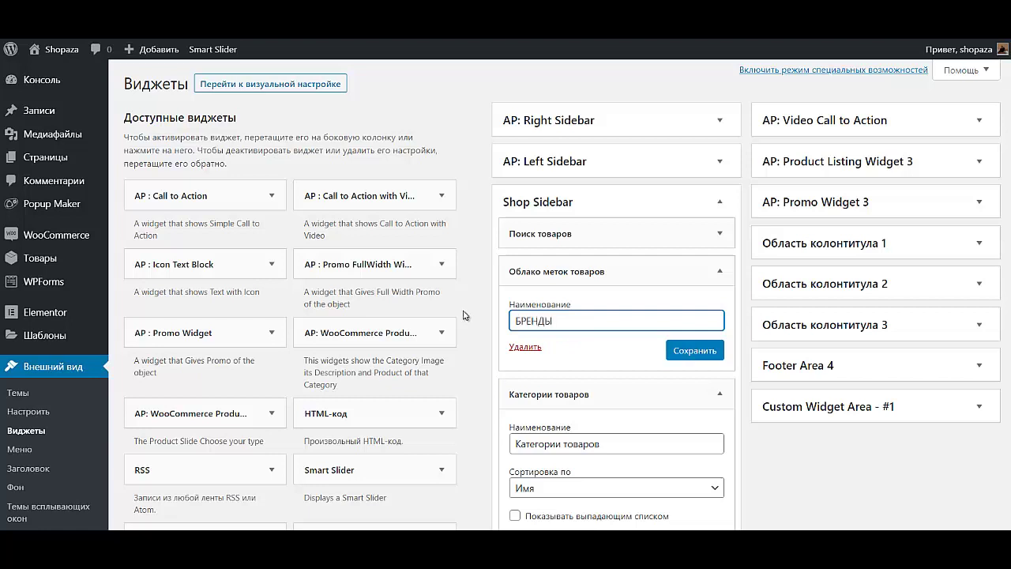
click(678, 350)
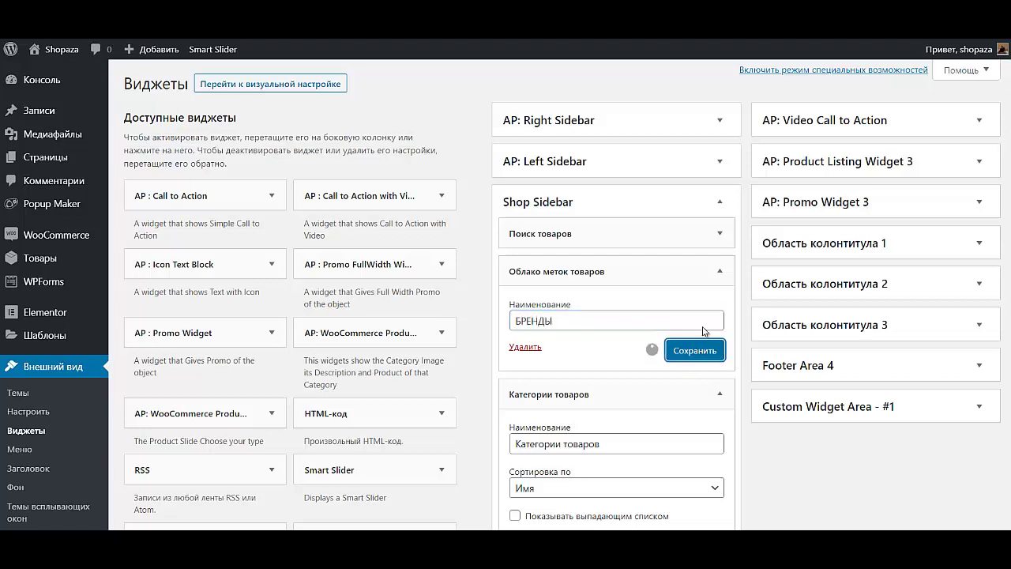
click(718, 275)
Step: Title the Категории товаров widget КАТАЛОГ, enable product counts and showing only child categories, save it and collapse it
drag(616, 358, 490, 356)
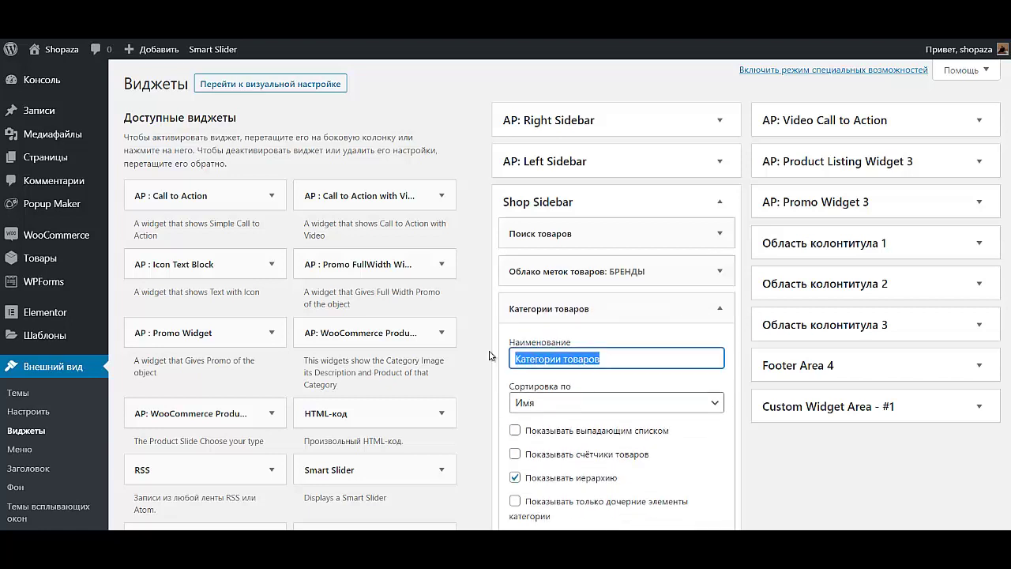
text(КАТАЛОГ)
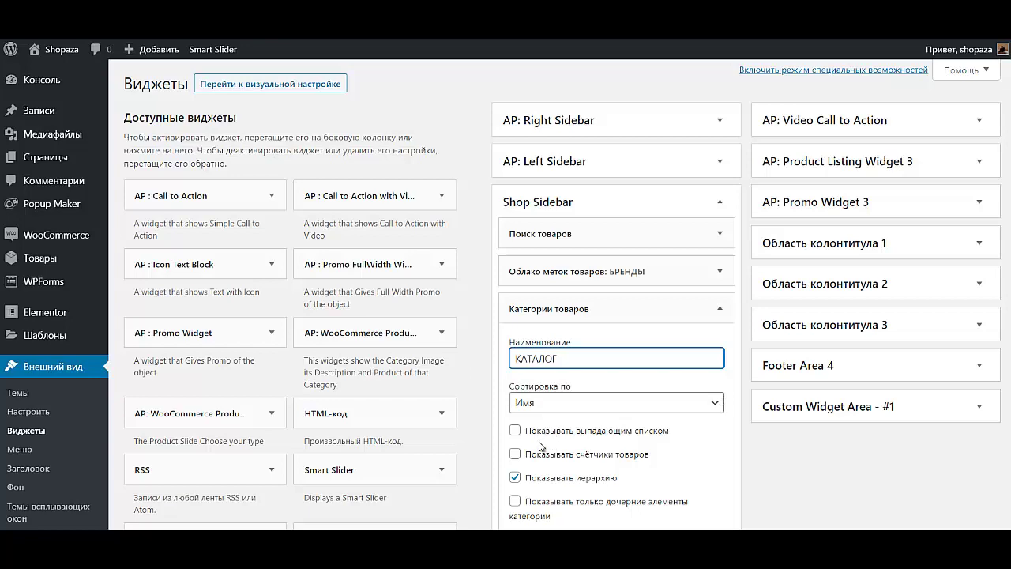
scroll(551, 438, down, 3)
click(514, 316)
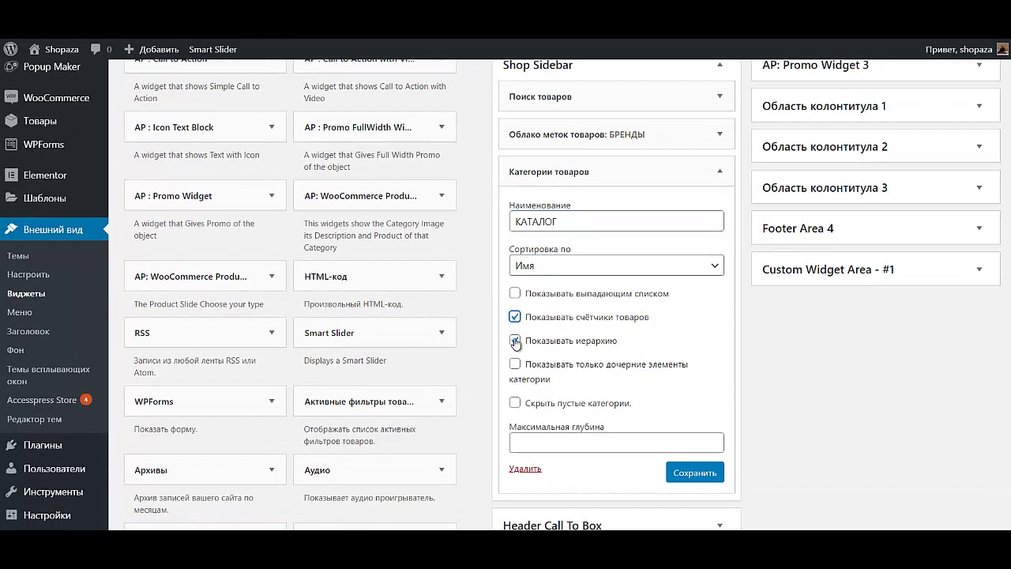
click(515, 365)
click(681, 473)
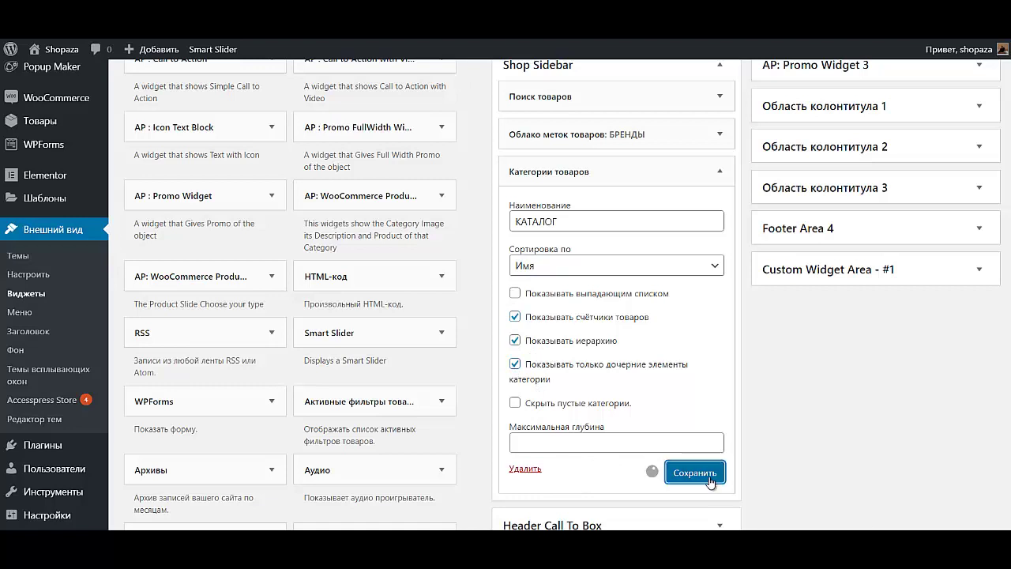
click(720, 171)
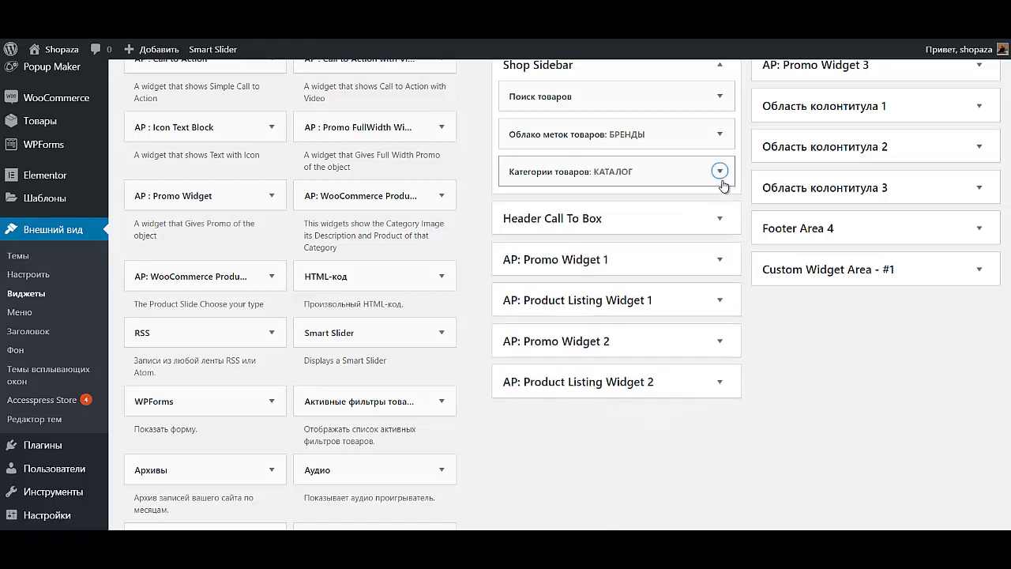
mouse_move(662, 176)
mouse_down()
mouse_move(659, 138)
mouse_move(664, 173)
mouse_up()
scroll(687, 209, up, 3)
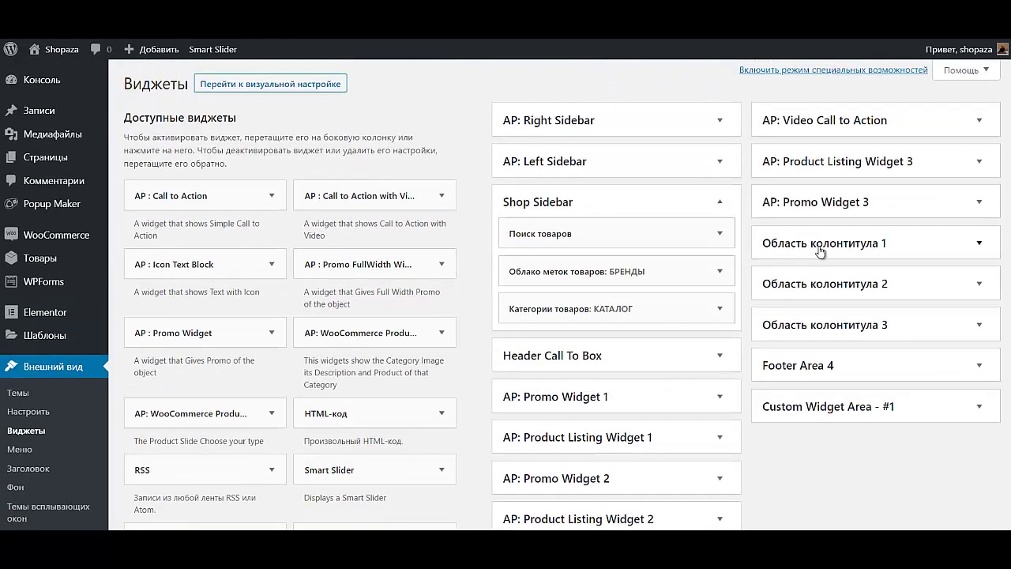
scroll(743, 245, down, 3)
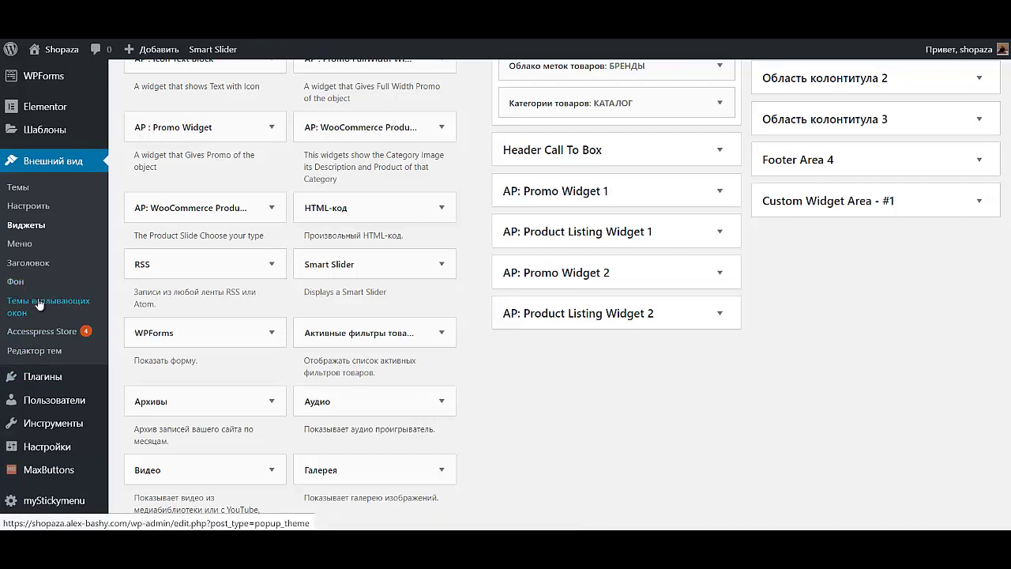
scroll(32, 229, up, 3)
Step: Open the Uncategorized product category for editing and rename it ДЖИНСЫ
mouse_move(36, 236)
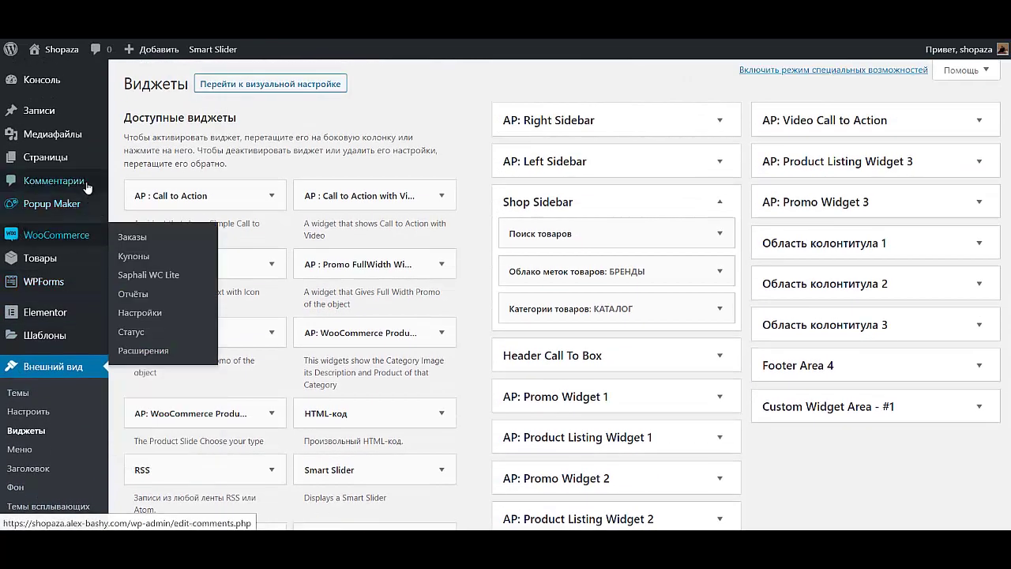
mouse_move(32, 261)
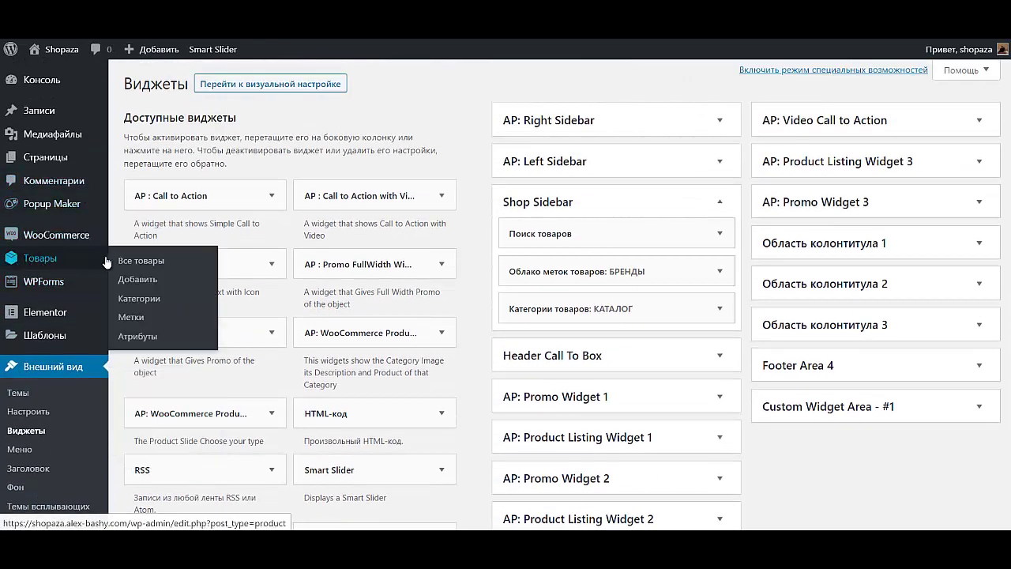
click(138, 299)
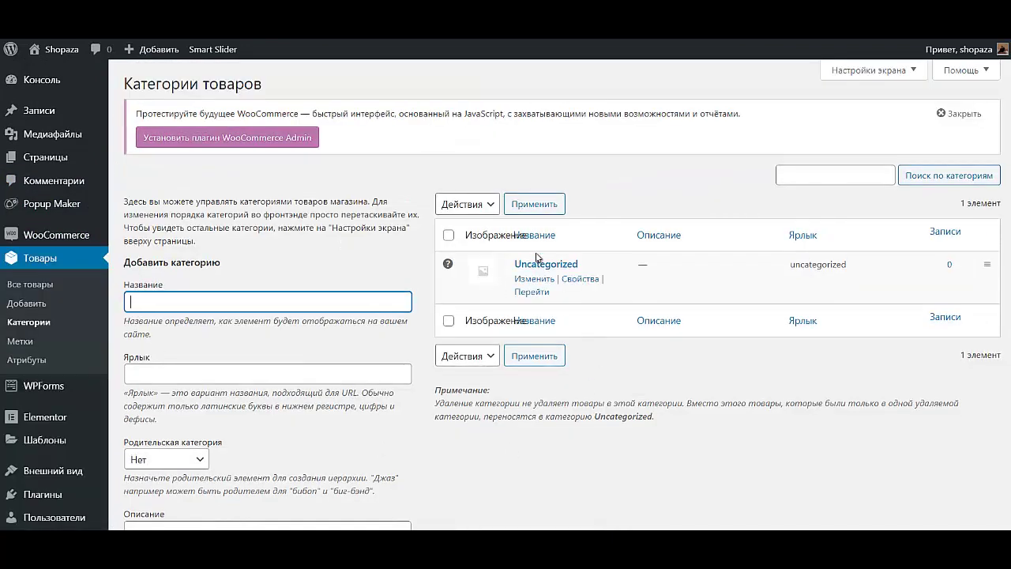
mouse_move(531, 294)
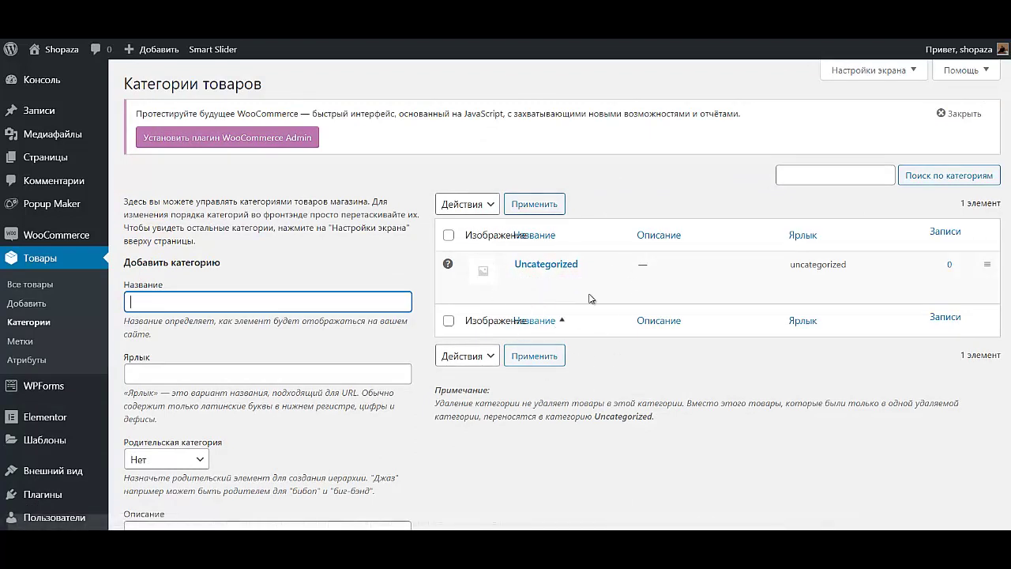
click(523, 282)
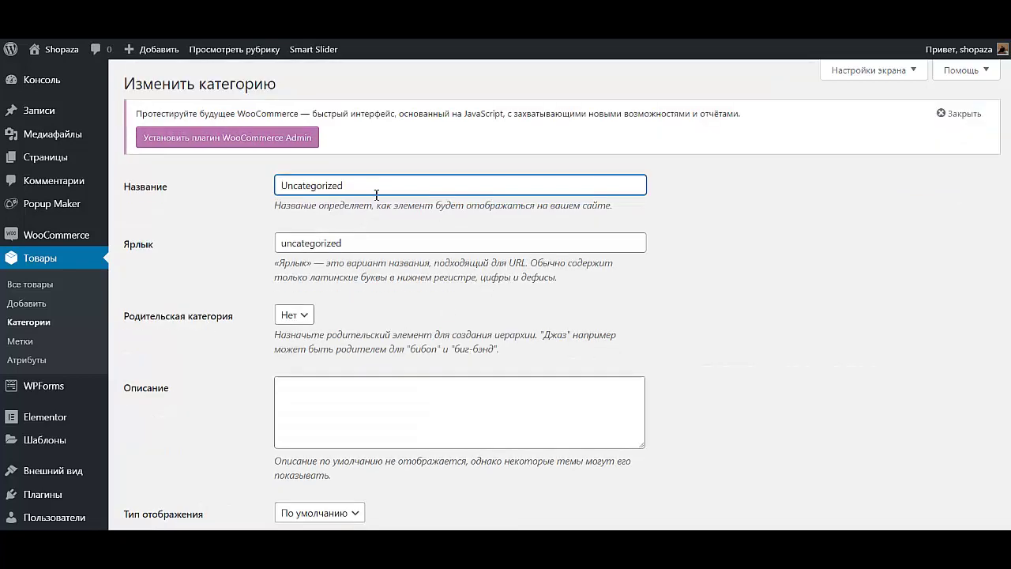
drag(377, 194, 210, 187)
key(alt+shift)
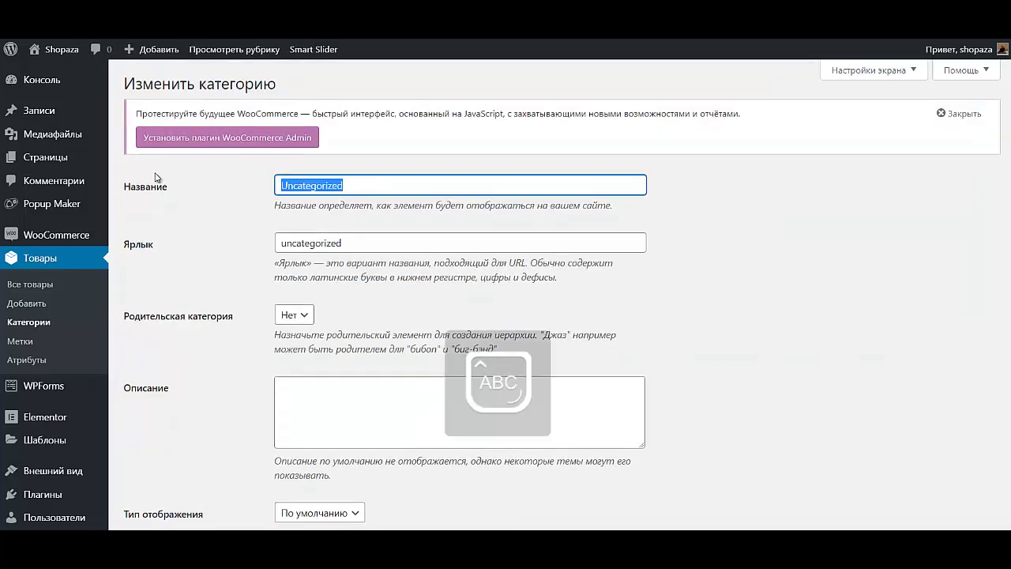
text(ДЖИНСЫ)
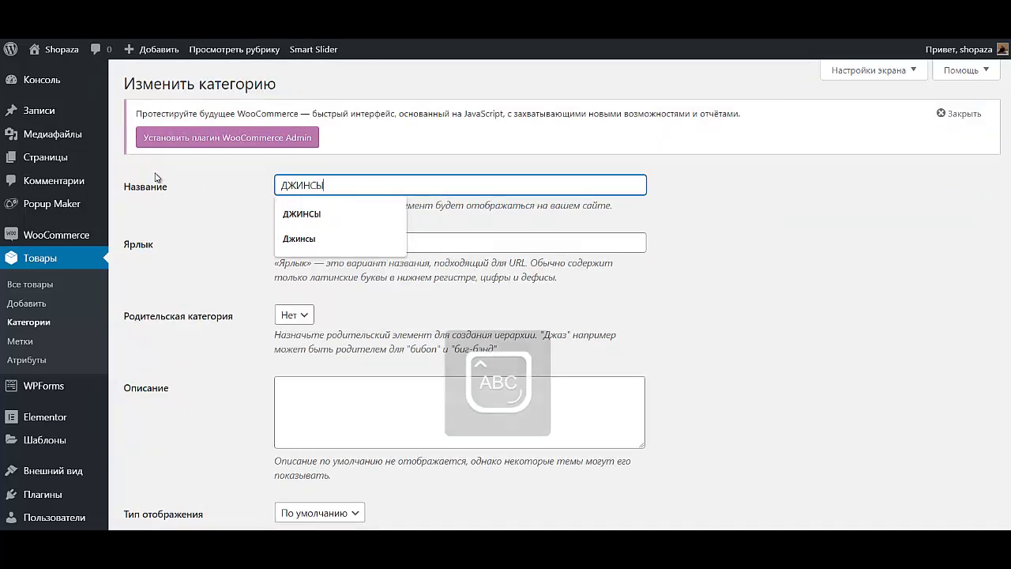
click(670, 210)
Step: Replace the category's slug with jeans
drag(375, 242, 222, 244)
key(alt+shift)
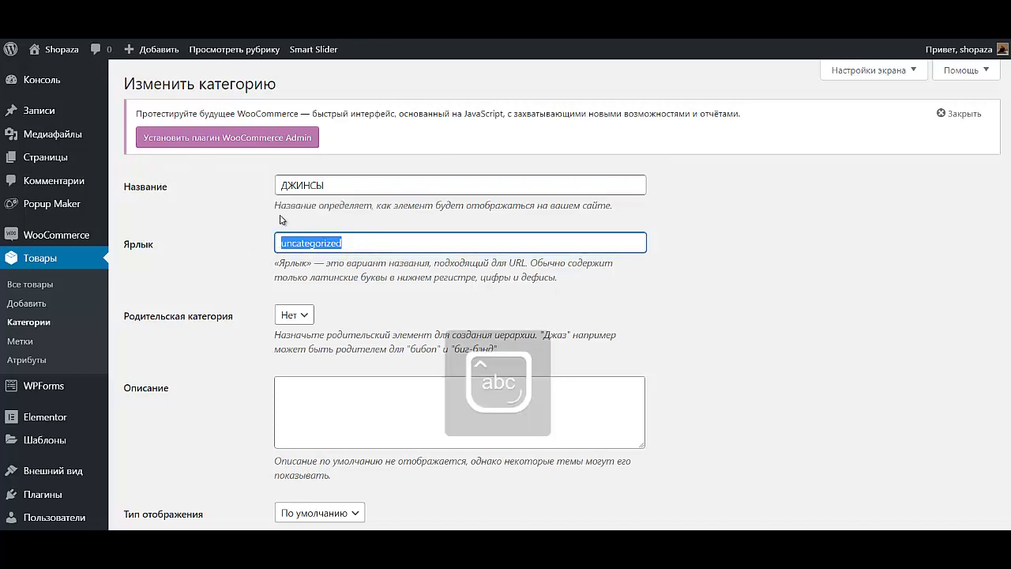
text(jeans)
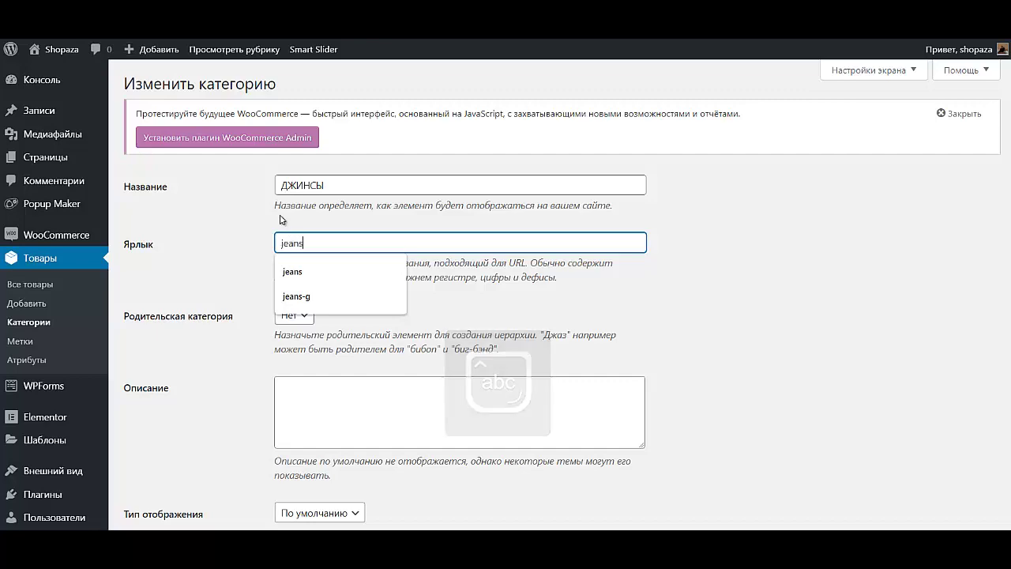
Step: Set the ДЖИНСЫ category's thumbnail to the media library photo of the woman in blue jeans on a city street
click(914, 251)
scroll(515, 411, down, 2)
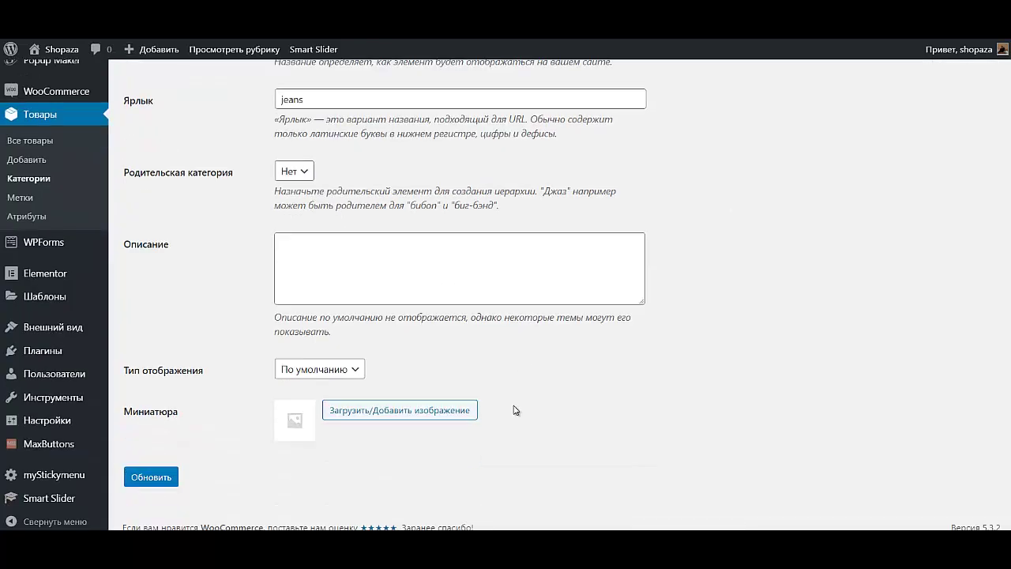
click(356, 404)
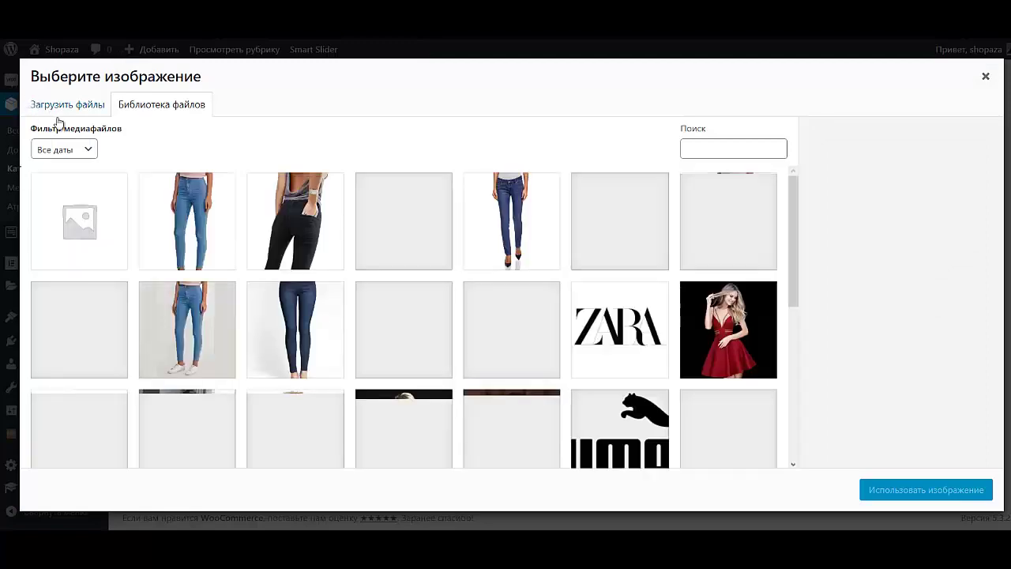
scroll(395, 316, down, 5)
click(620, 423)
click(960, 489)
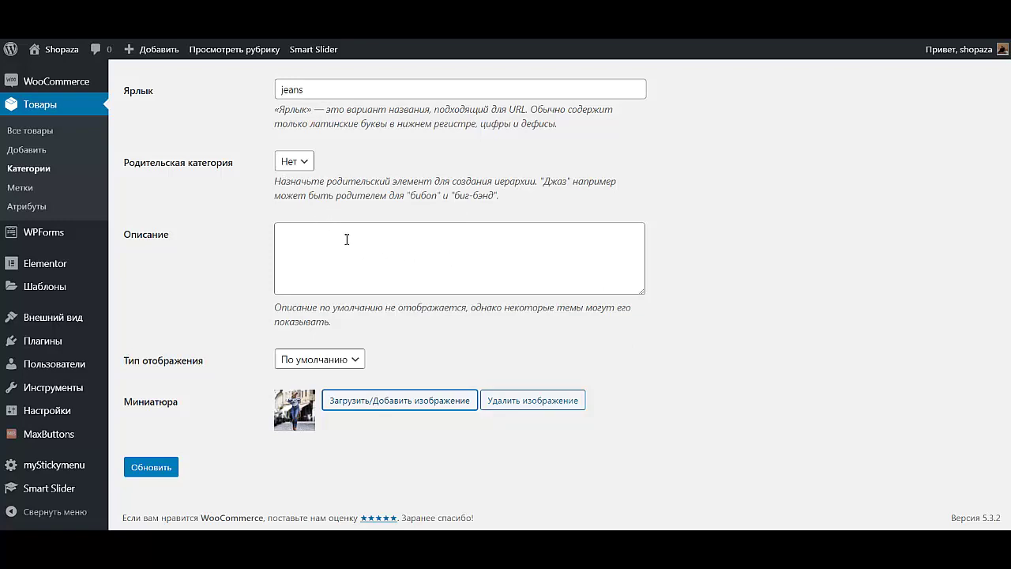
Step: Check the parent category choices, keep Нет, update the ДЖИНСЫ category and return to the product category list
scroll(378, 263, up, 2)
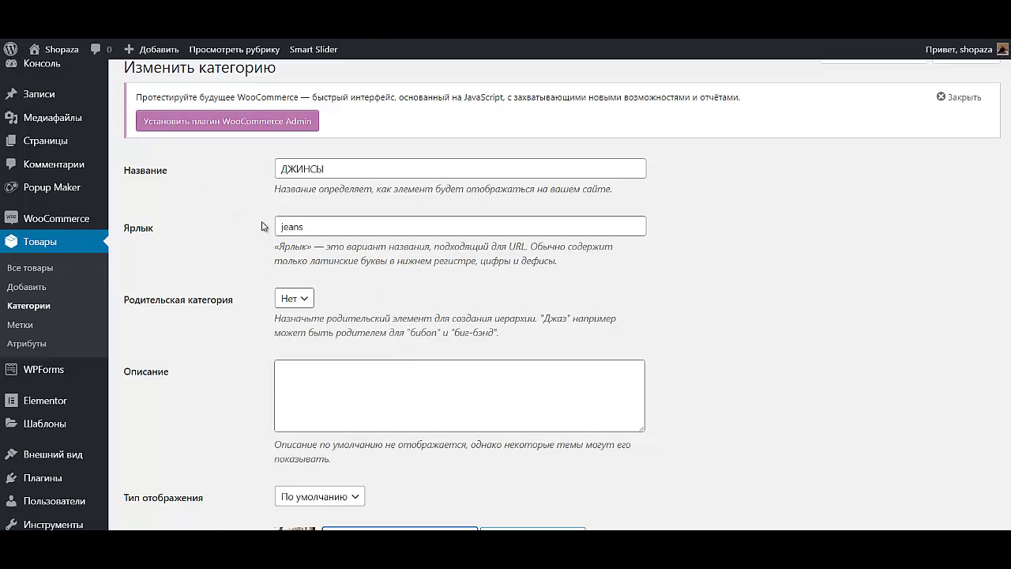
click(301, 300)
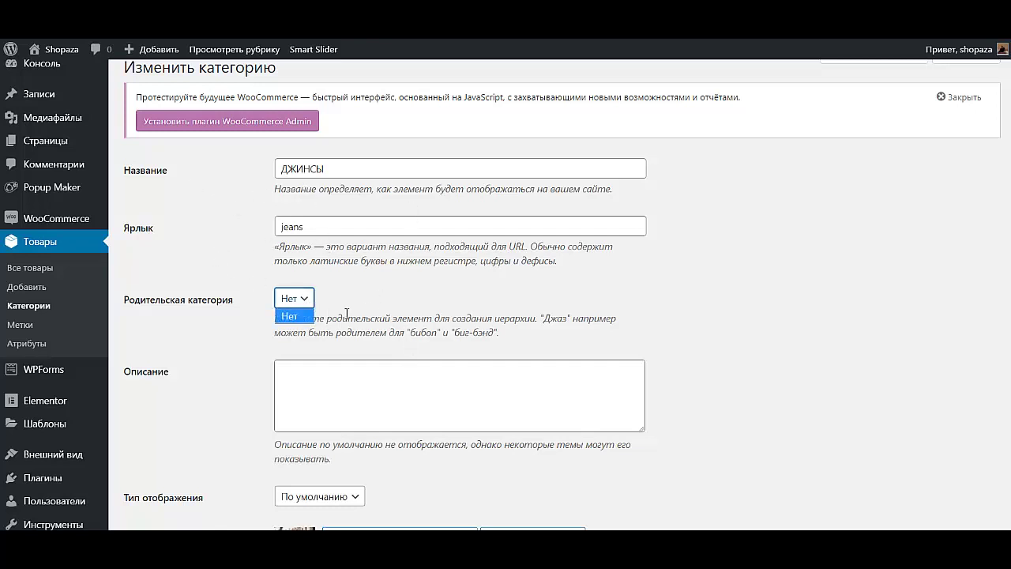
click(711, 285)
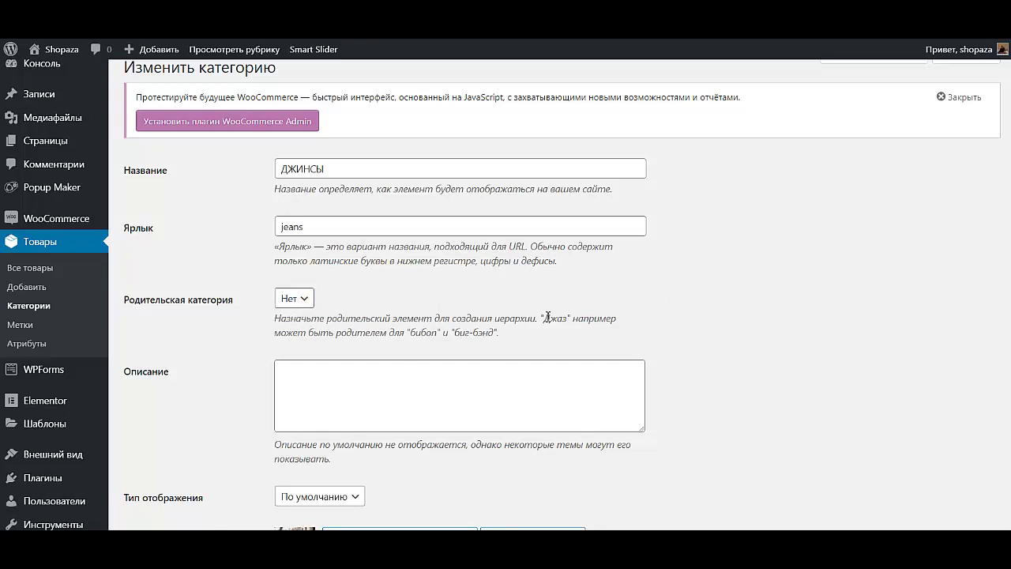
scroll(490, 409, down, 3)
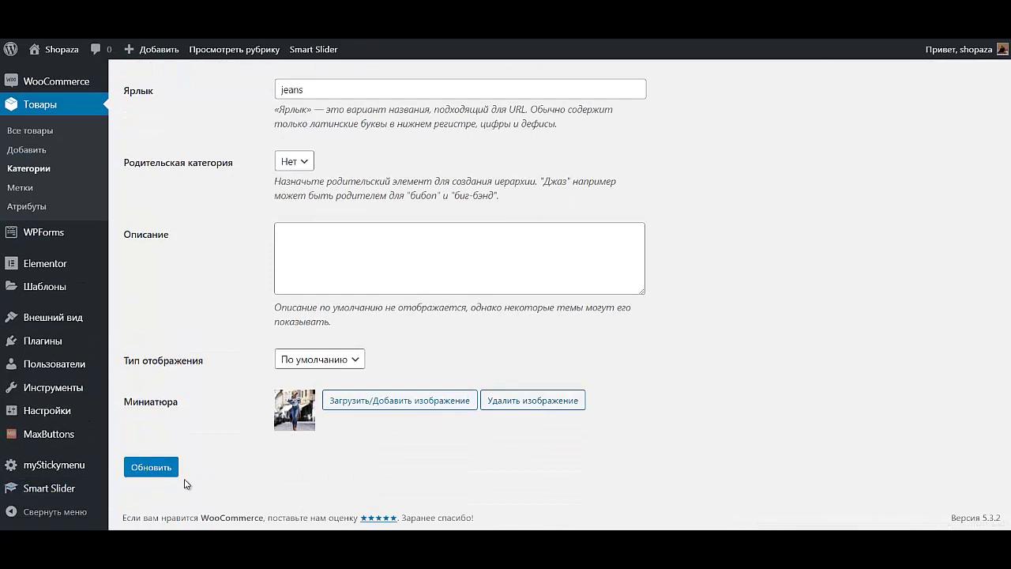
click(154, 468)
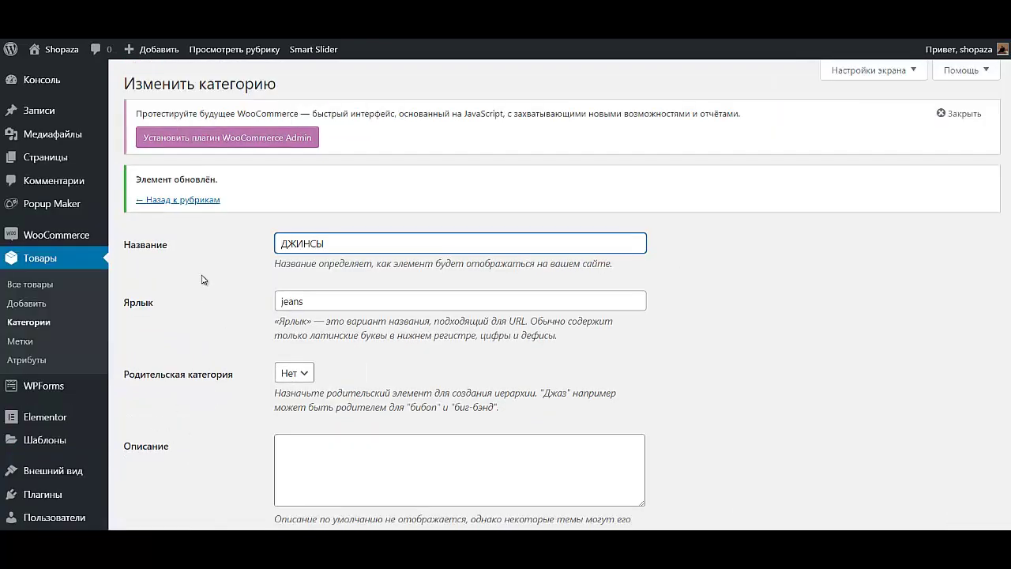
click(180, 202)
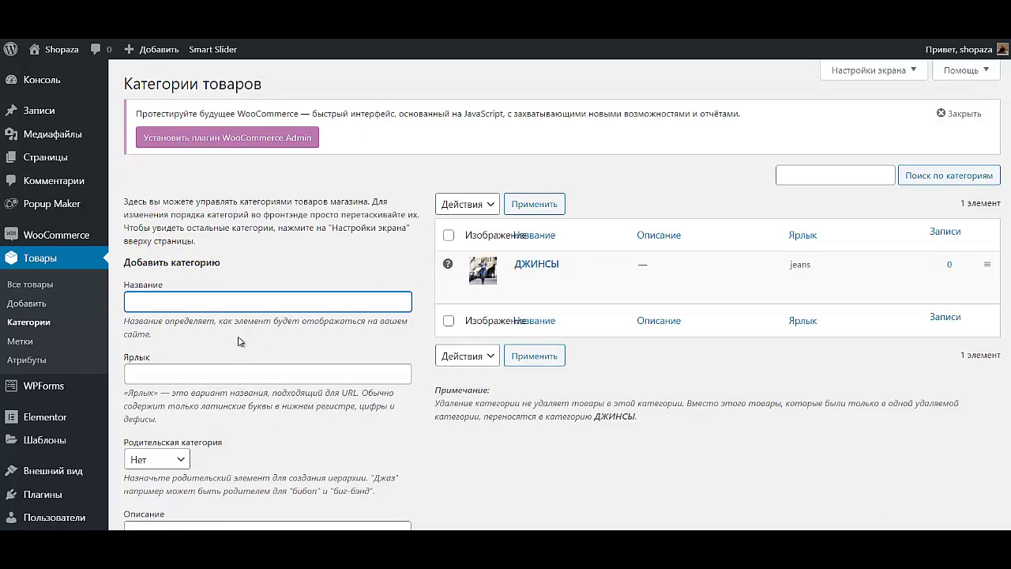
Step: Add a product category named ПЛАТЬЯ with the photo of the dark-haired woman in a black and beige dress as thumbnail
scroll(241, 342, down, 4)
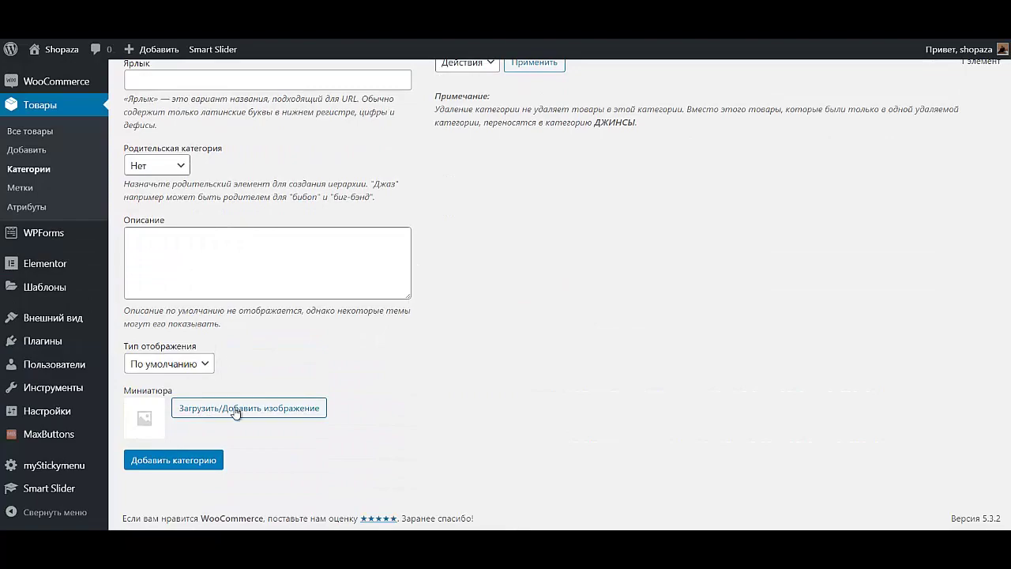
click(235, 411)
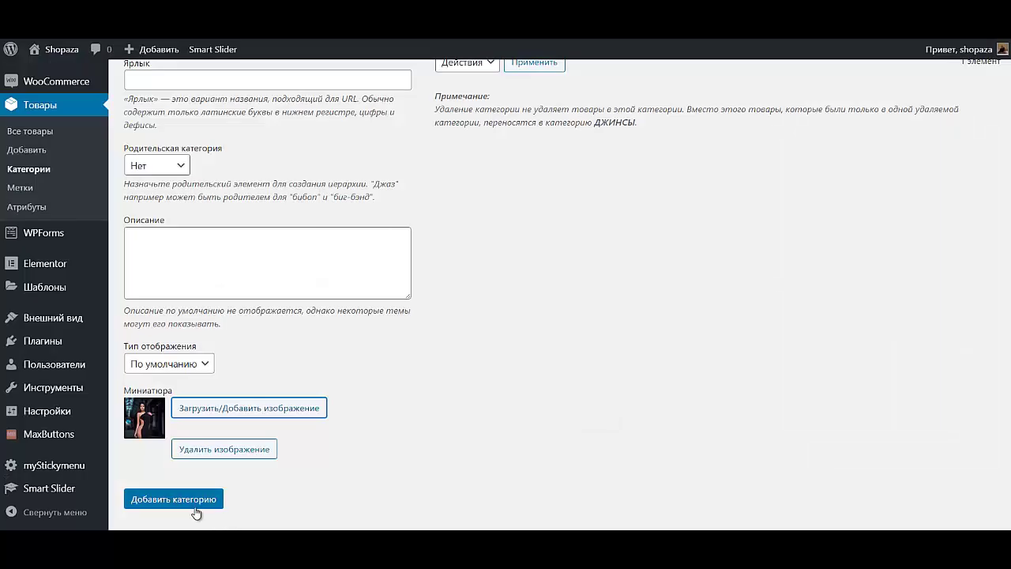
click(196, 512)
Step: Add a product category named РУБАШКИ with the photo of the woman in a white shirt against a red wall as thumbnail
scroll(169, 346, up, 4)
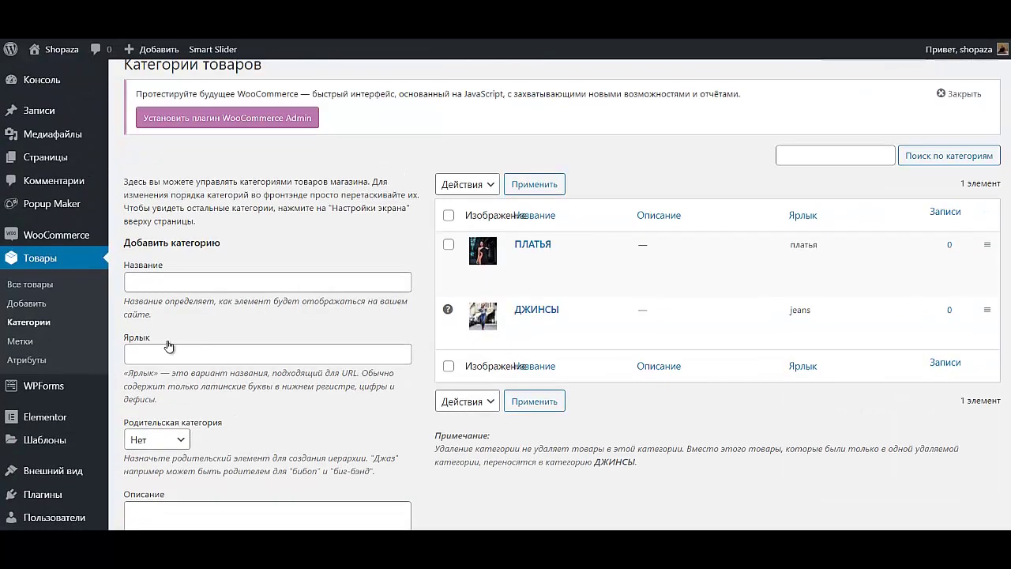
click(192, 289)
text(РУБАШКИ)
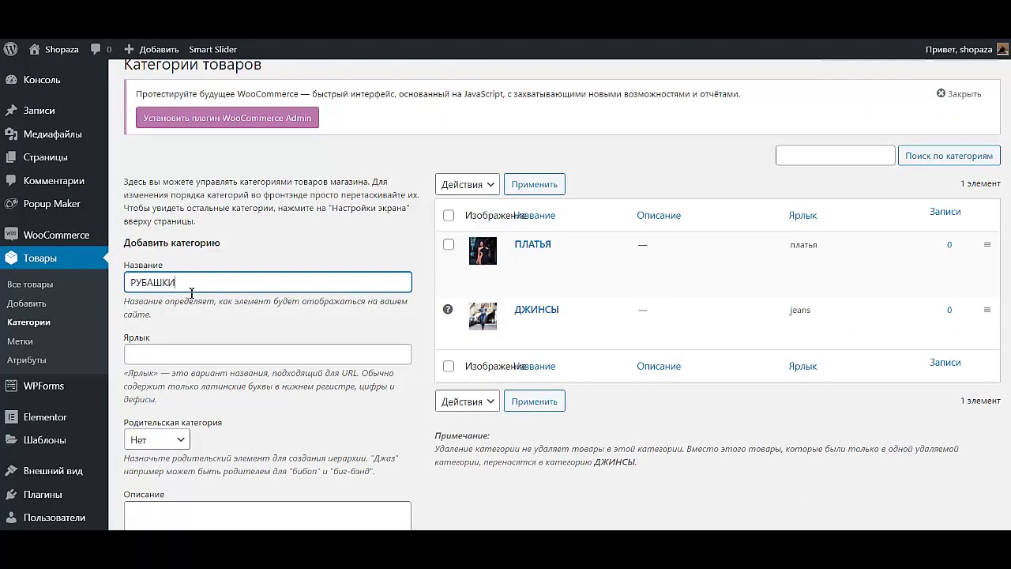
scroll(133, 261, down, 5)
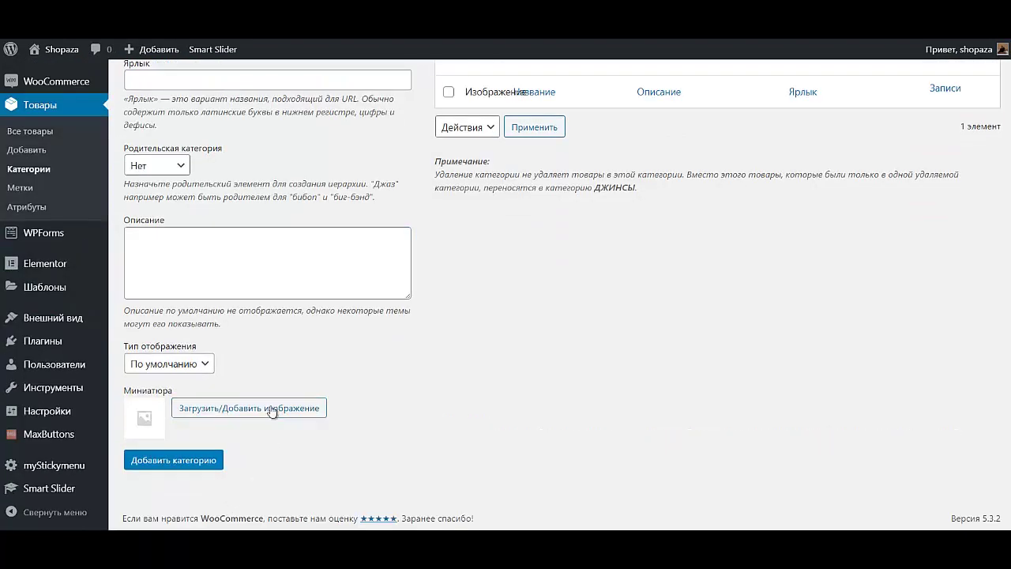
click(272, 413)
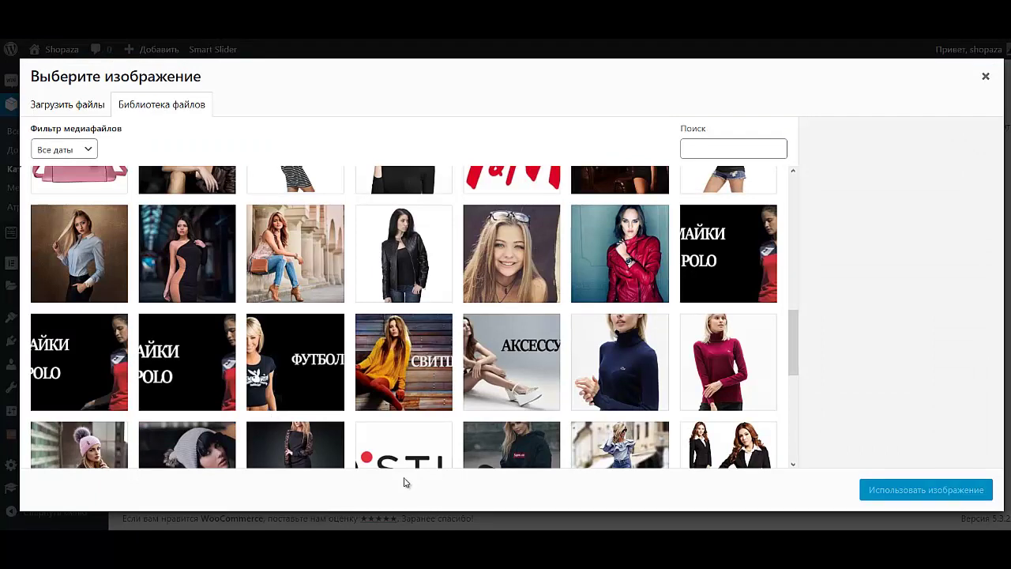
scroll(455, 340, up, 1)
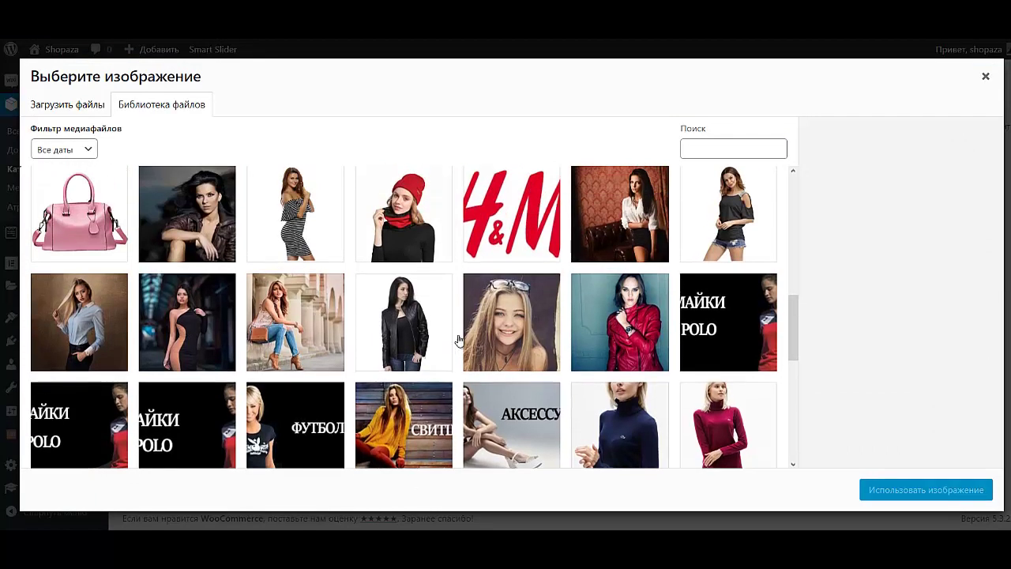
click(591, 207)
click(874, 500)
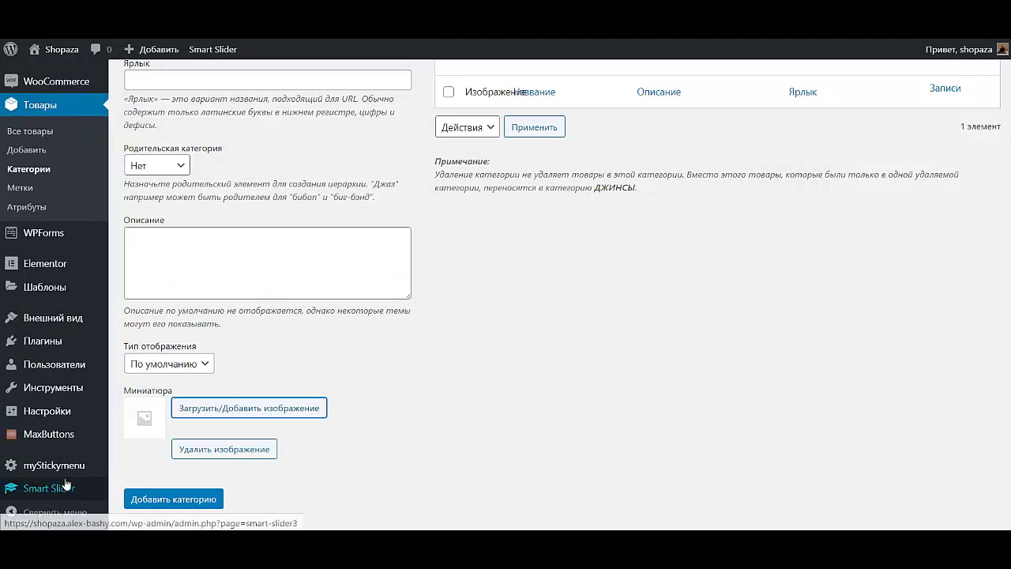
click(176, 500)
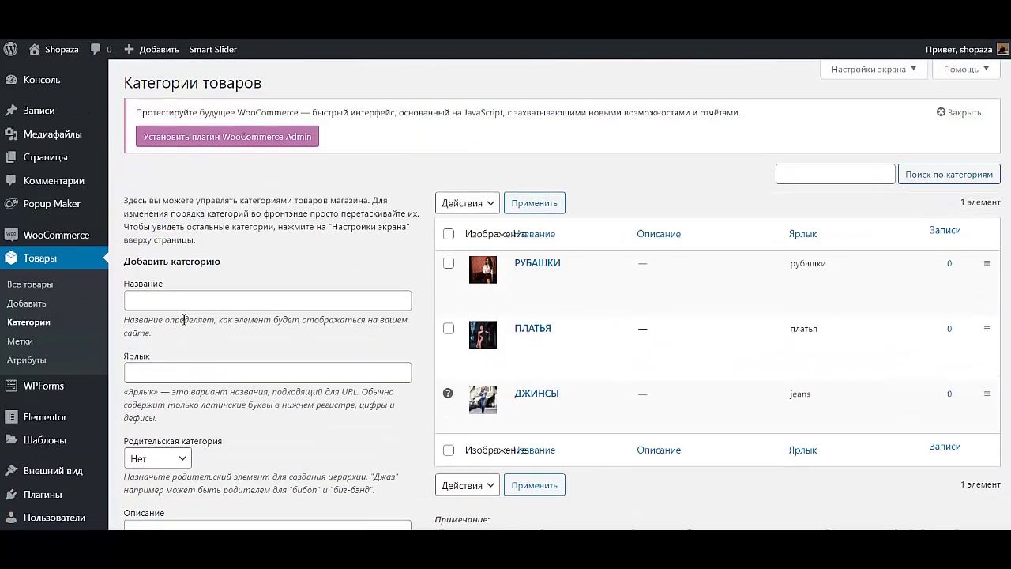
Step: Add a product category named СВИТШОТЫ with the image 153228-1532336916.jpg as its thumbnail
click(176, 305)
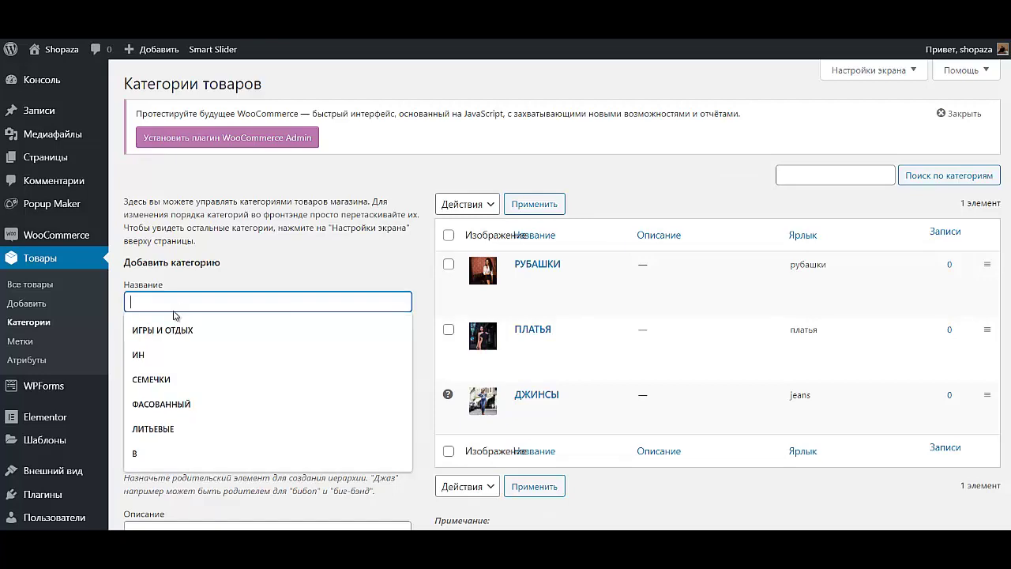
text(СВИТШОТЫ)
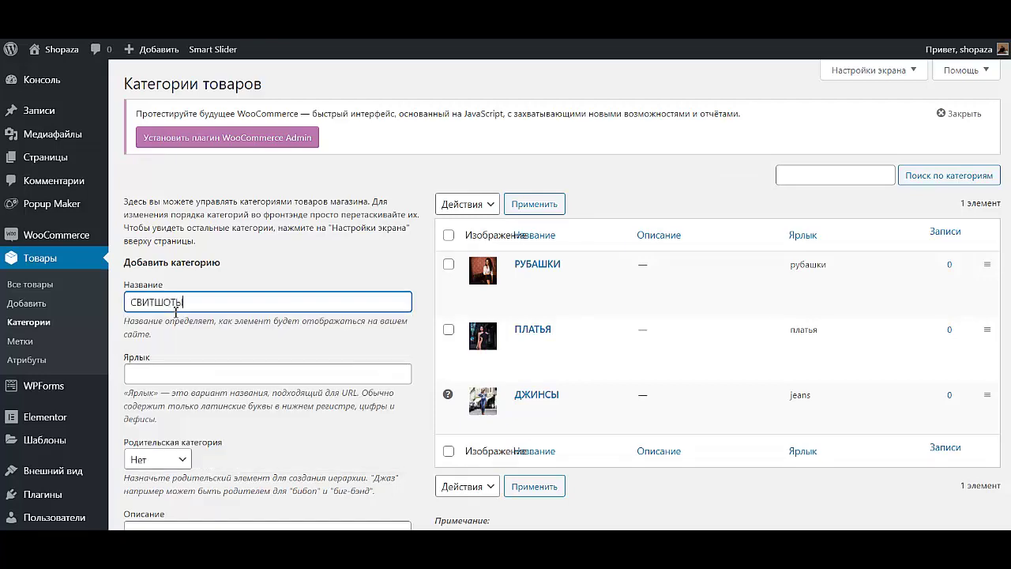
scroll(335, 465, down, 4)
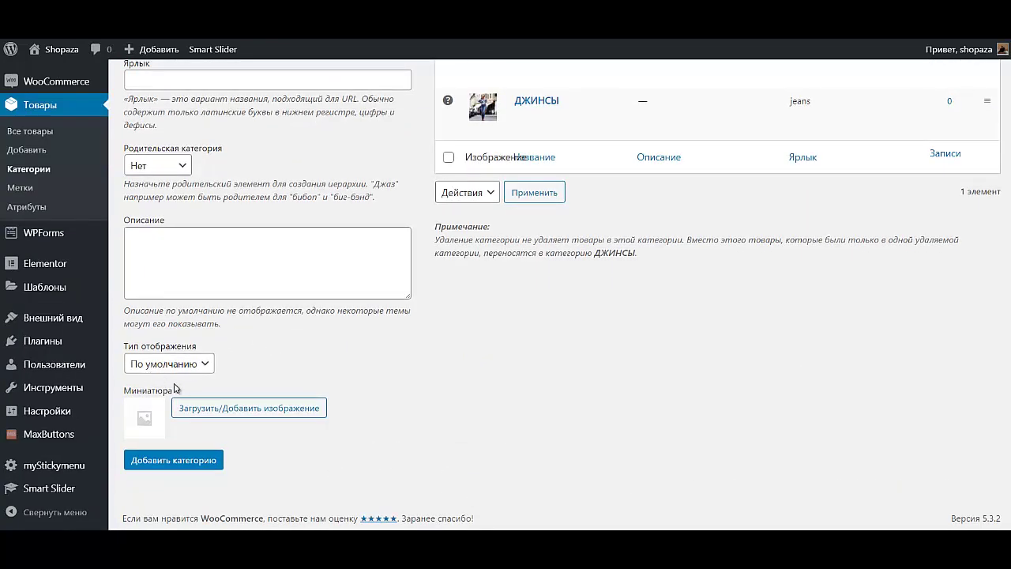
click(203, 406)
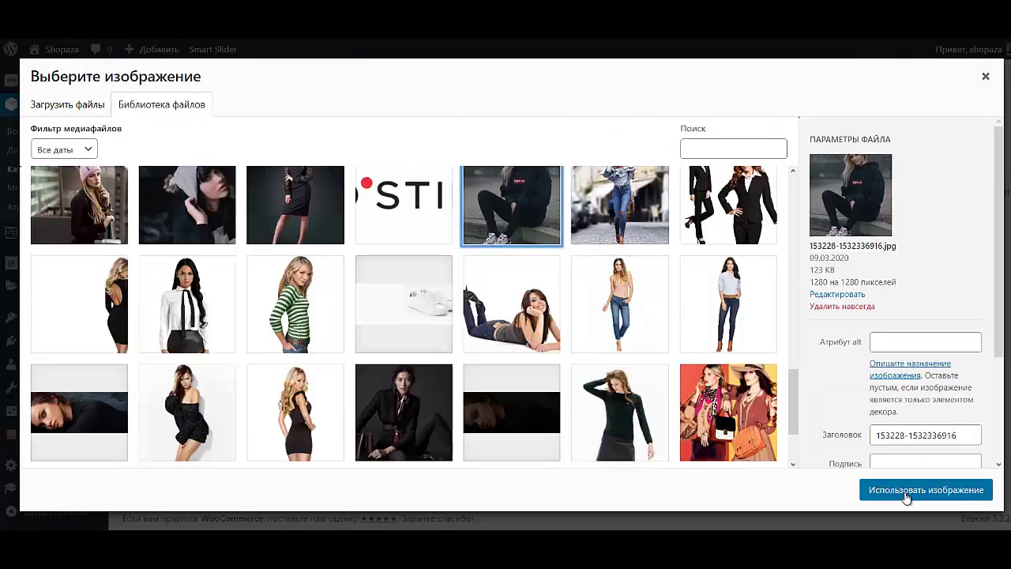
click(903, 491)
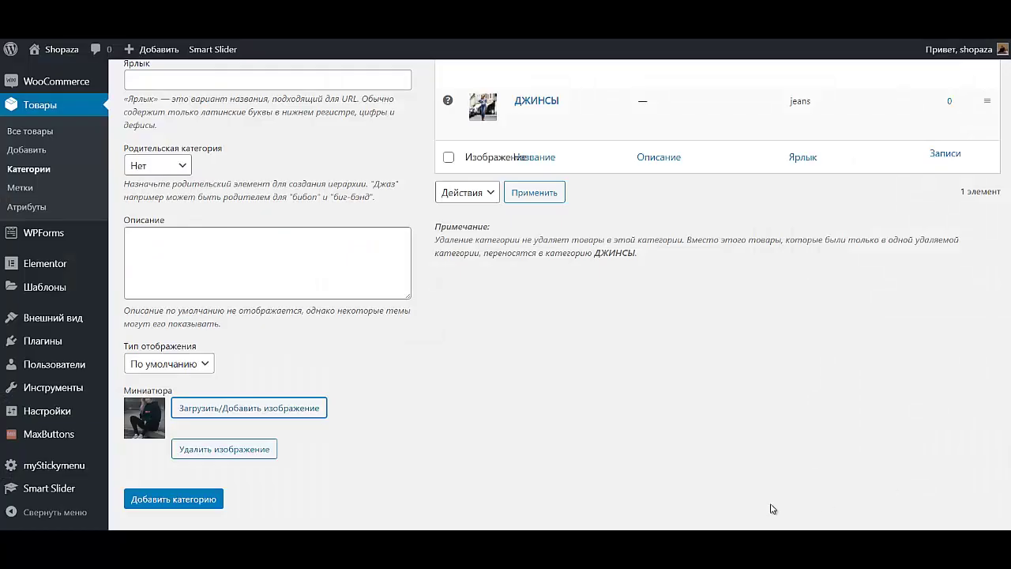
click(157, 499)
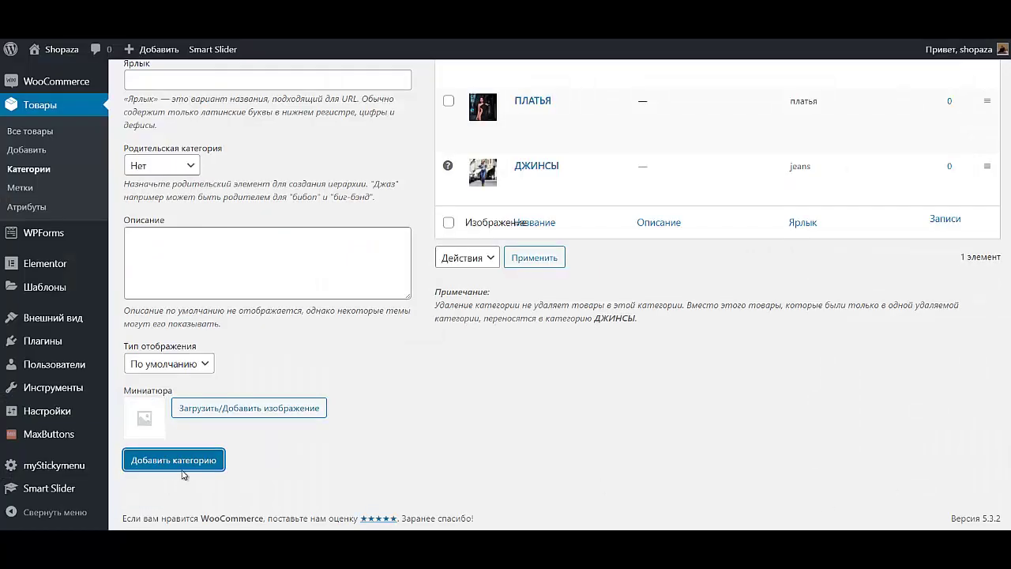
Step: Add a product category named КУРТКИ with the photo of the woman in a black jacket holding a handbag as thumbnail
scroll(189, 474, up, 3)
click(167, 215)
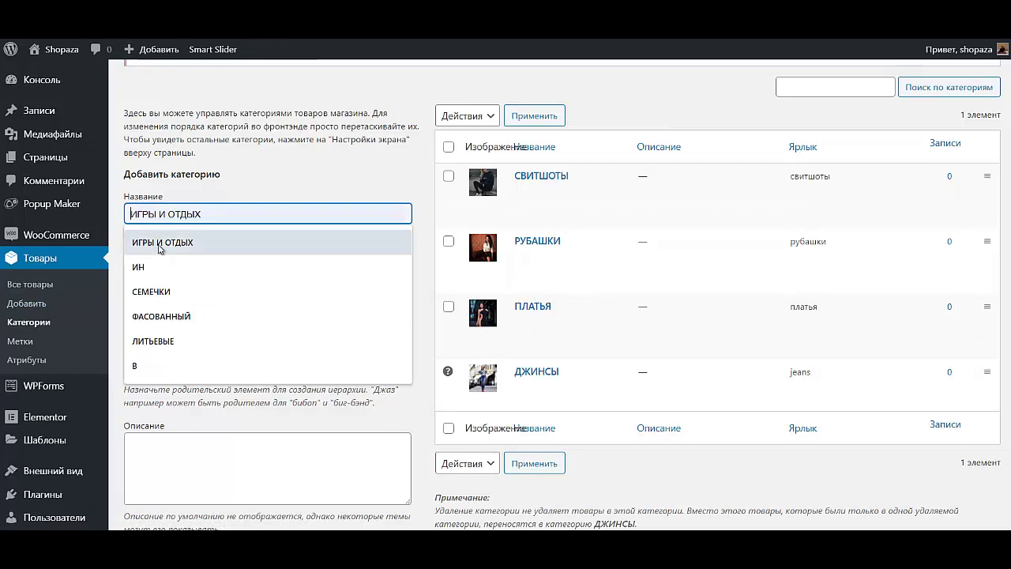
text(КУРТКИ)
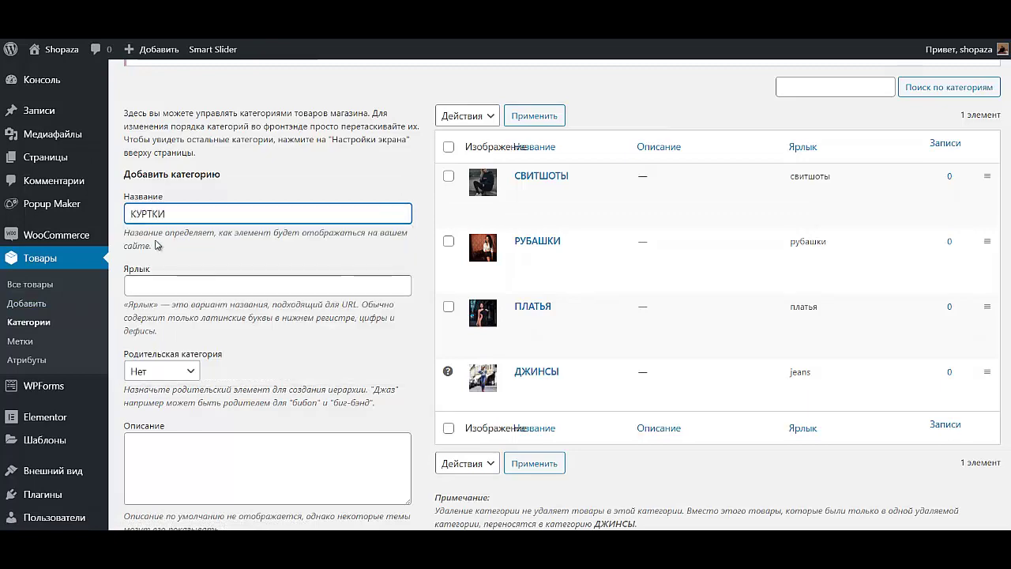
scroll(214, 414, down, 3)
click(214, 413)
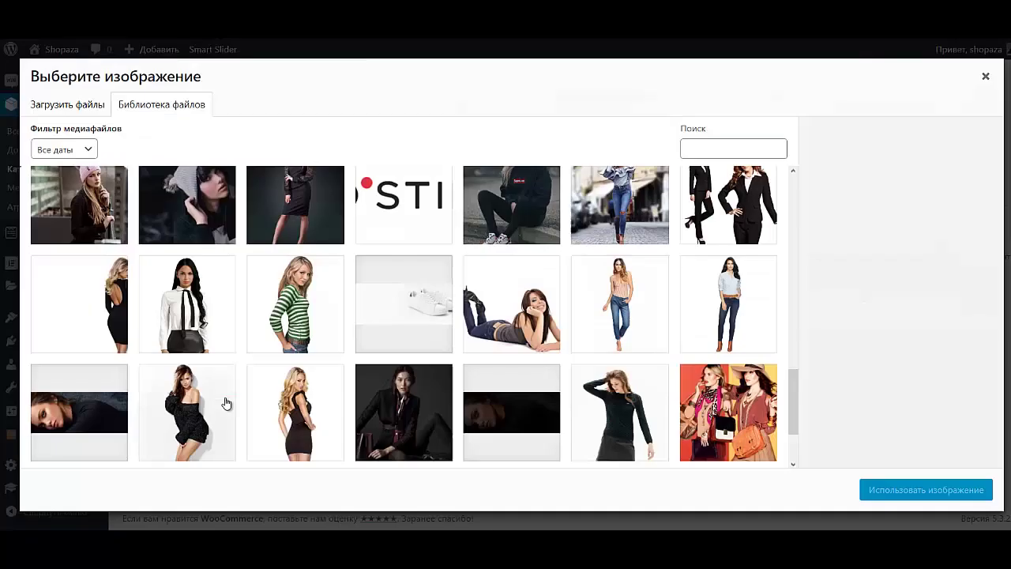
scroll(440, 387, up, 10)
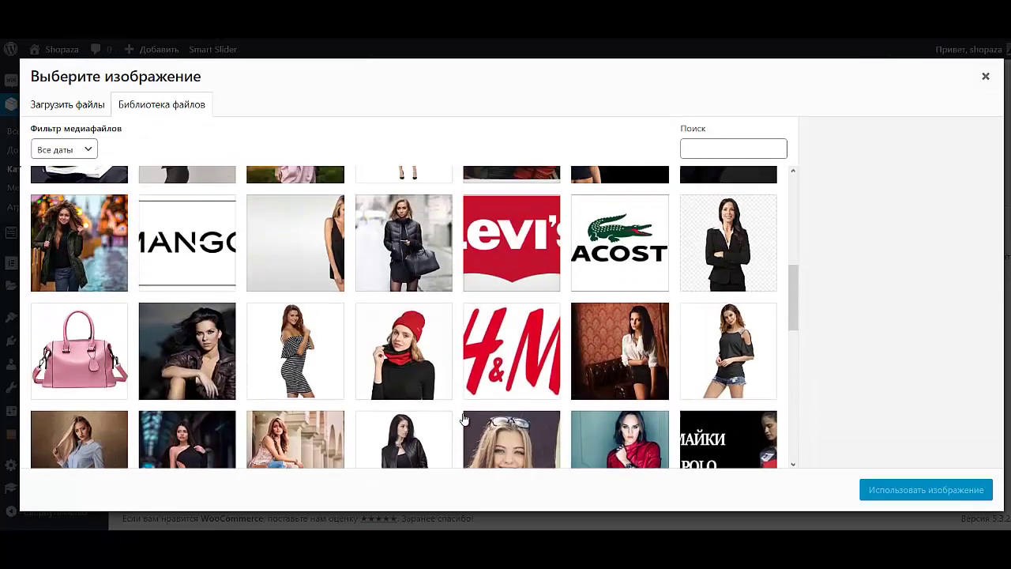
scroll(465, 419, up, 1)
click(403, 316)
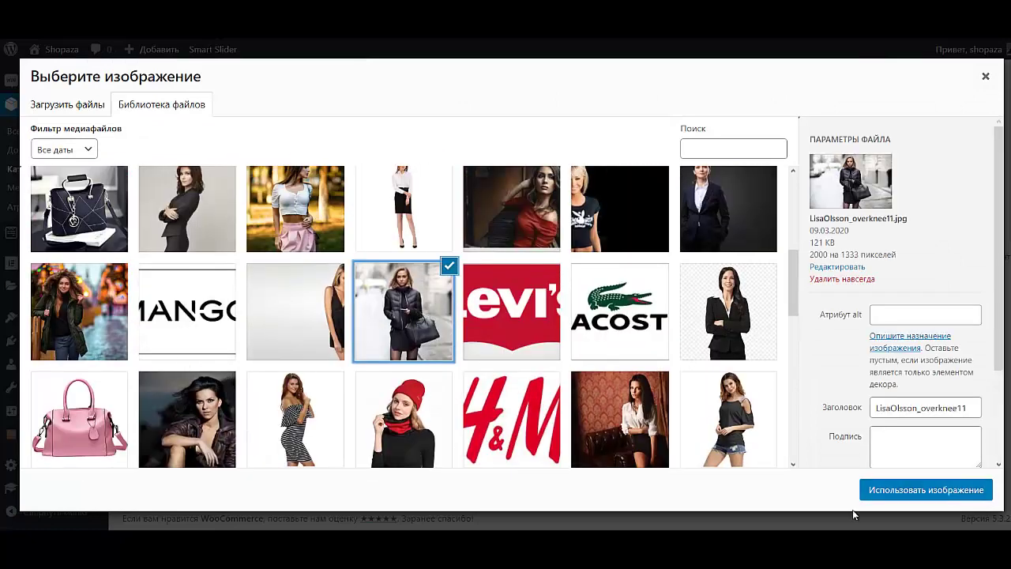
click(880, 491)
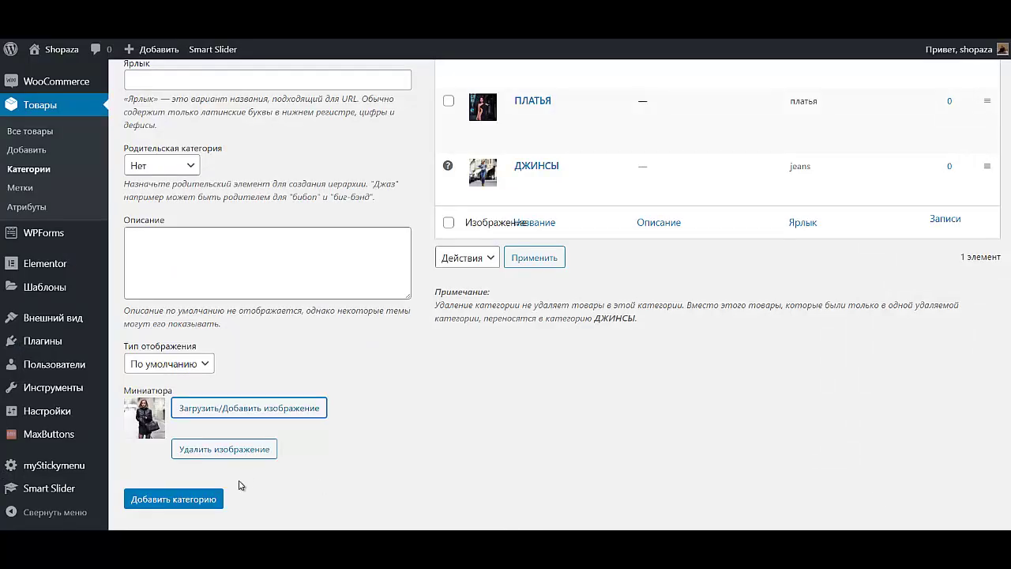
click(183, 453)
Step: Name the new product category КОЖАНЫЕ КУРТКИ and use the photo of the dark-haired woman in a brown leather jacket as thumbnail
scroll(294, 423, up, 3)
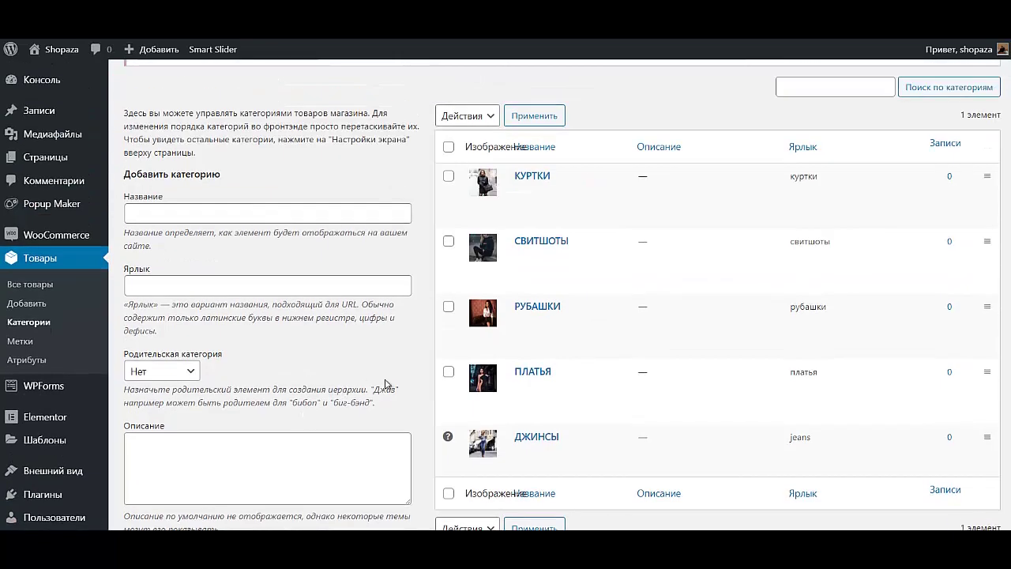
click(140, 211)
text(КС)
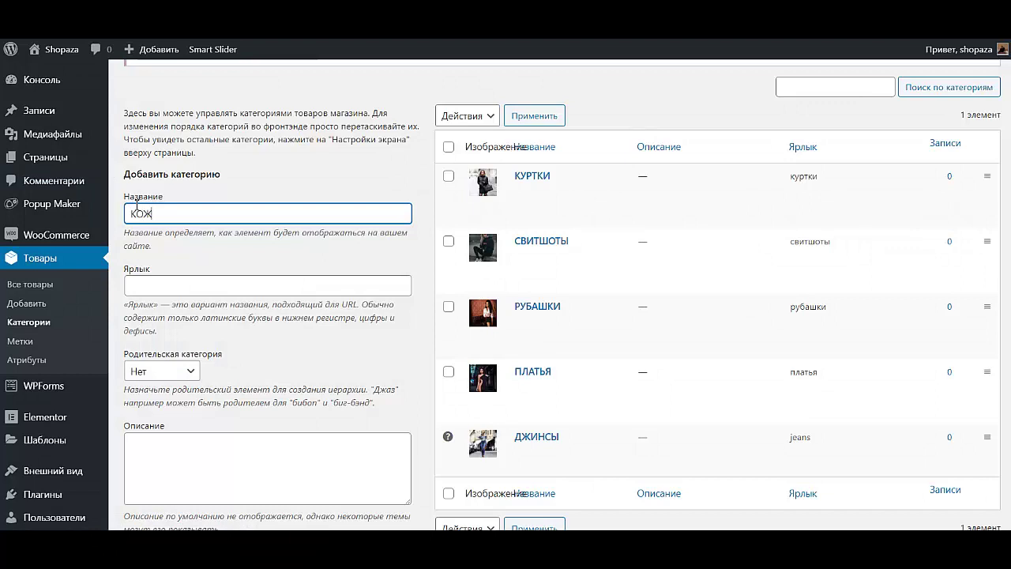
text(ЖАНЫЕ КУРТКИ)
scroll(324, 287, down, 3)
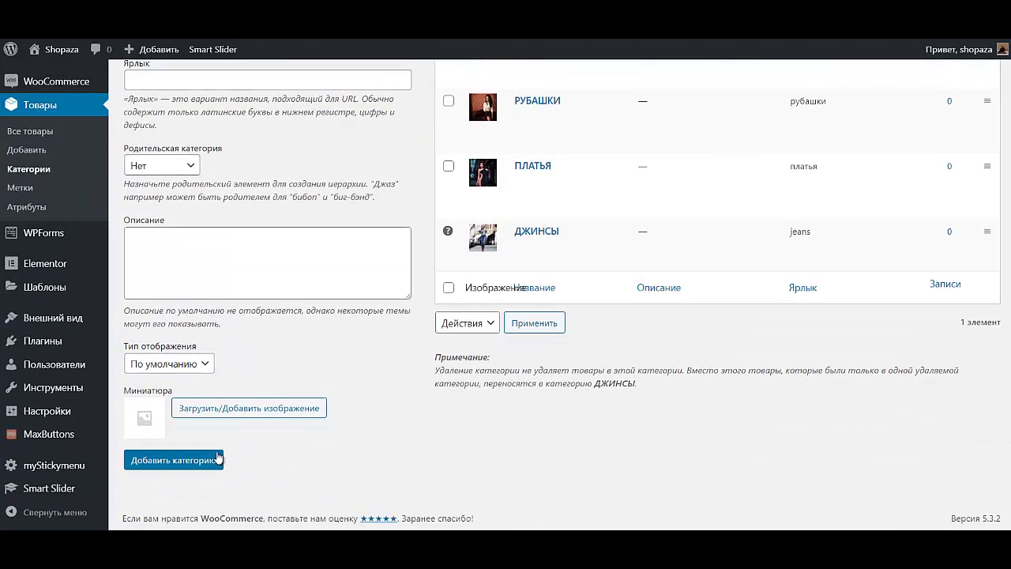
click(230, 417)
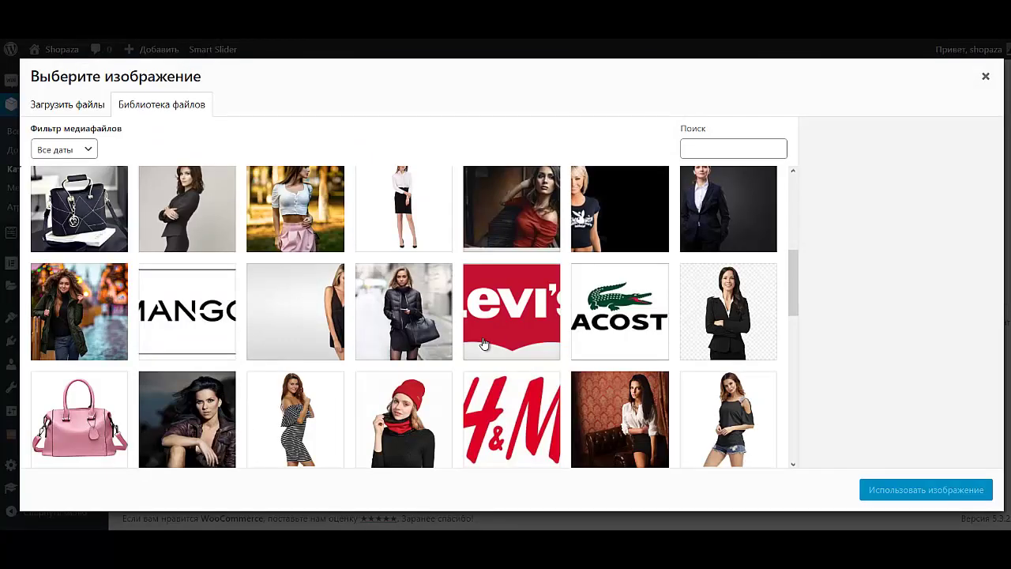
scroll(483, 343, down, 3)
click(199, 271)
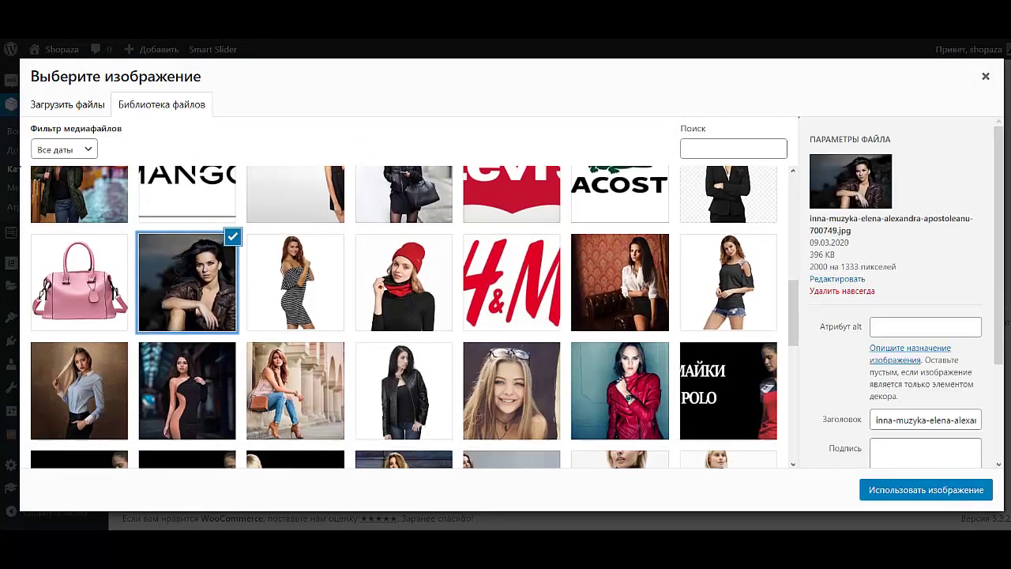
click(960, 492)
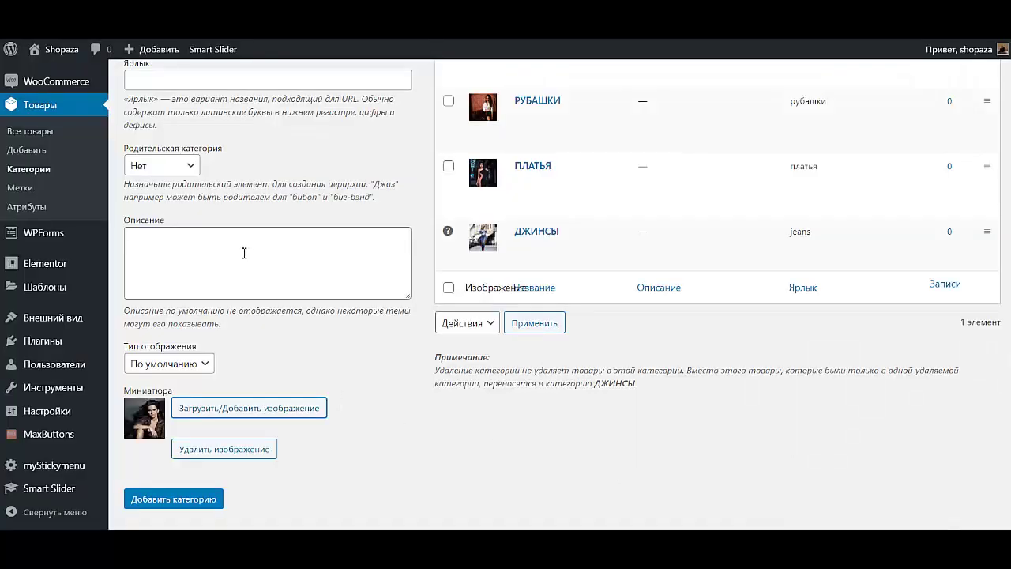
Step: Set КУРТКИ as the parent of the КОЖАНЫЕ КУРТКИ category and add it to the shop
scroll(253, 245, up, 3)
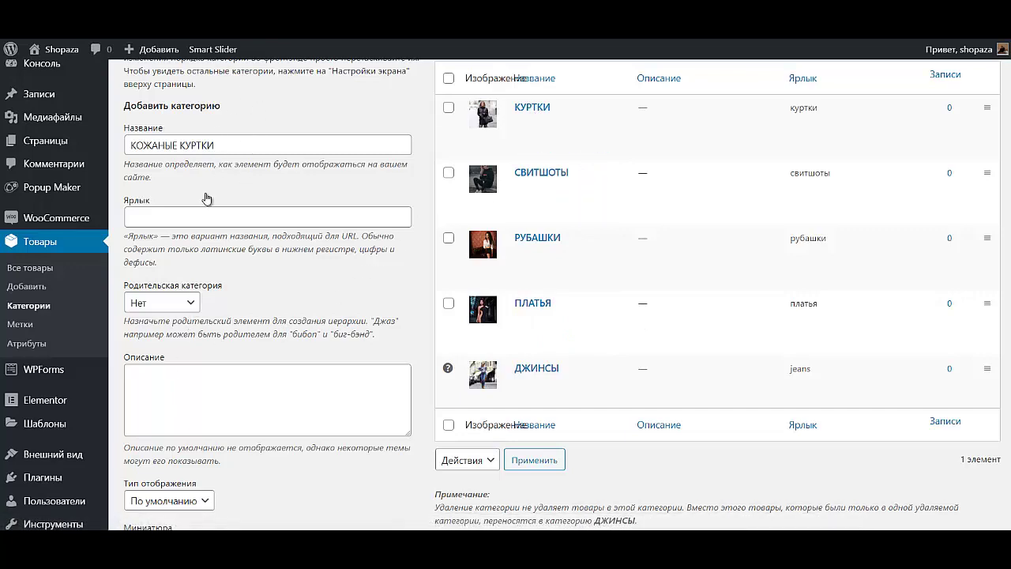
scroll(237, 395, down, 1)
click(141, 236)
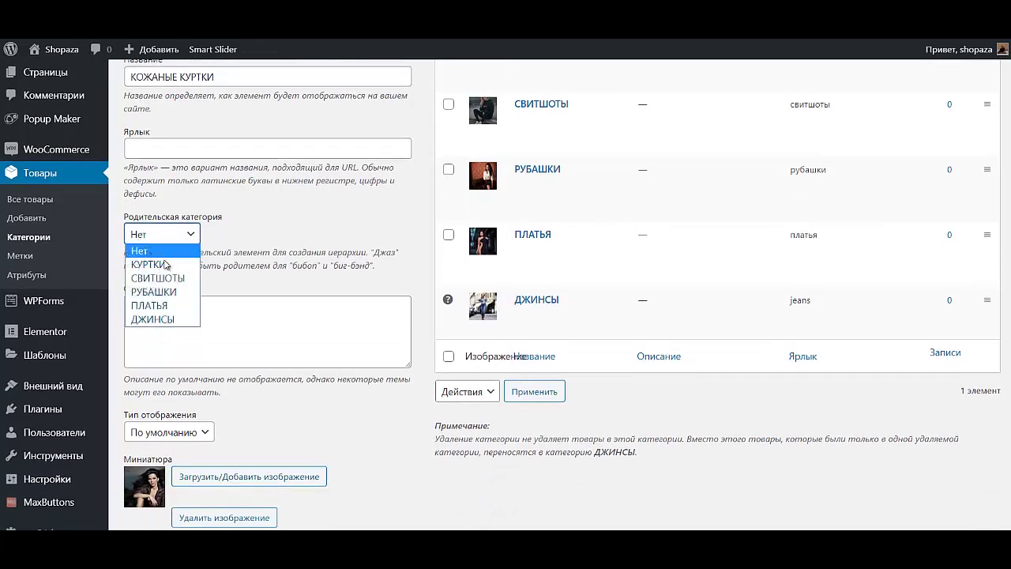
click(151, 261)
scroll(242, 422, down, 2)
click(188, 459)
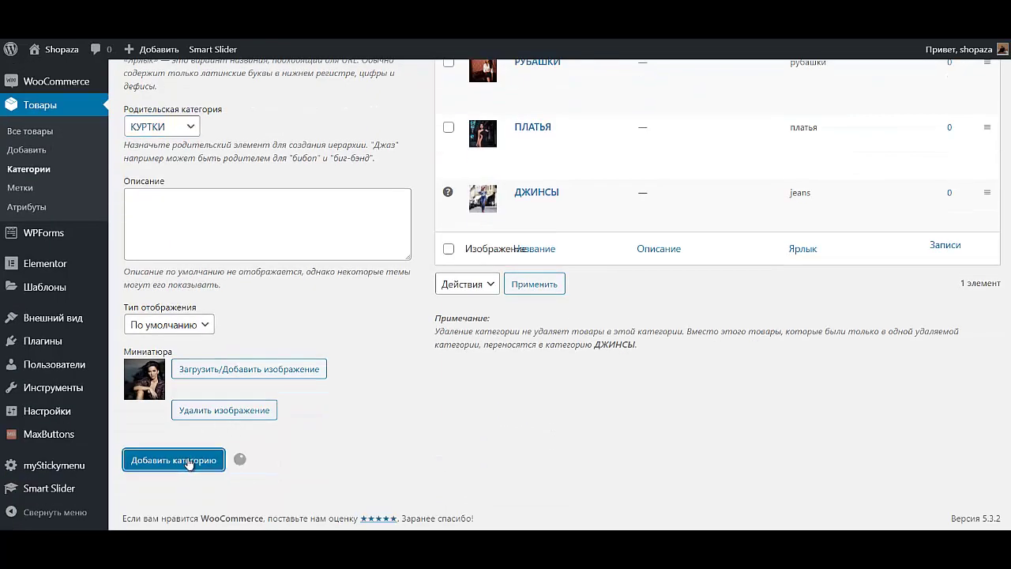
Step: Add a subcategory named ПУХОВИКИ under КУРТКИ with the photo of the woman in a green parka on a street as thumbnail
scroll(249, 364, up, 3)
scroll(249, 364, up, 3)
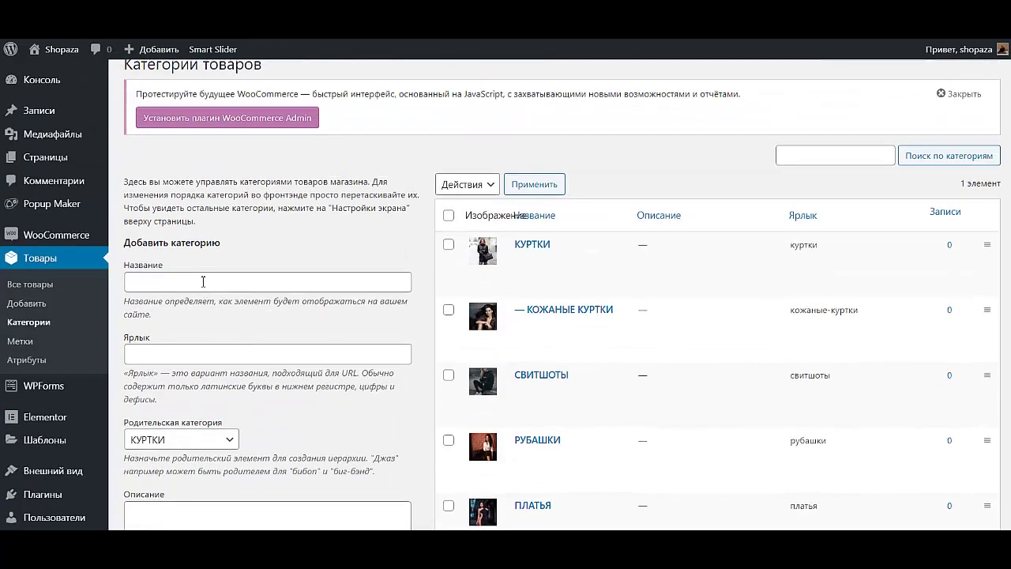
click(203, 283)
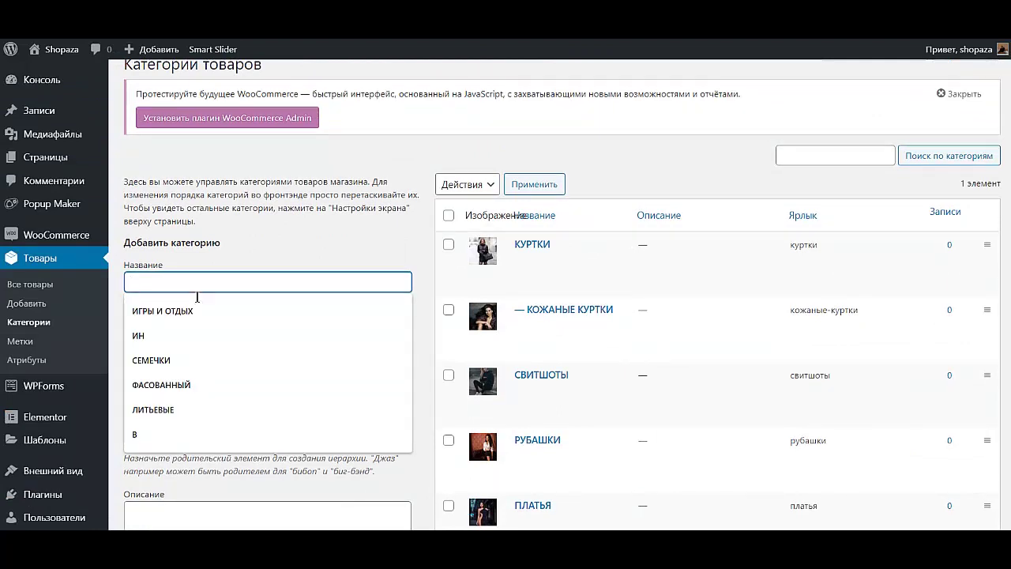
text(ПУХОВИКИ)
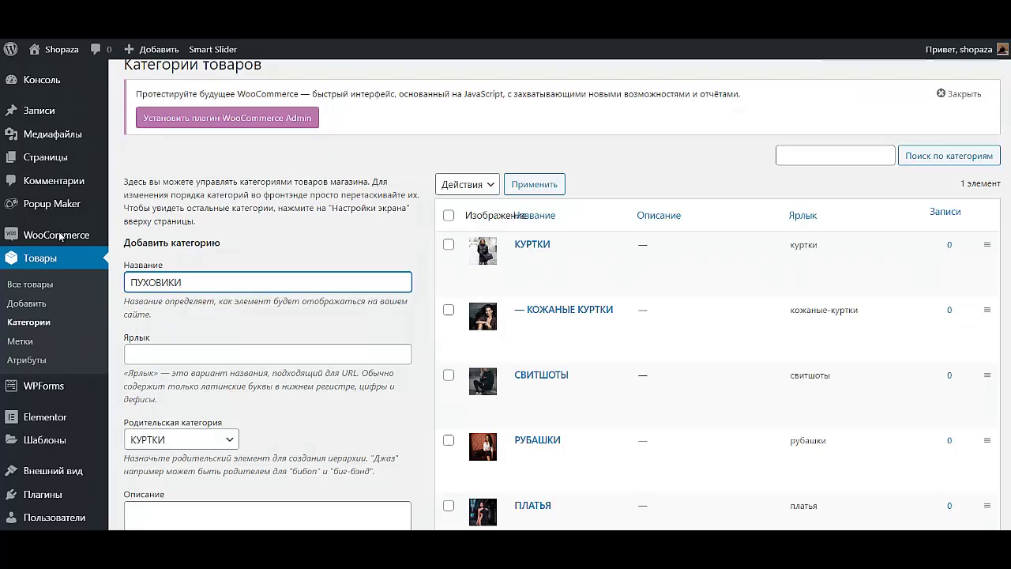
scroll(197, 296, down, 3)
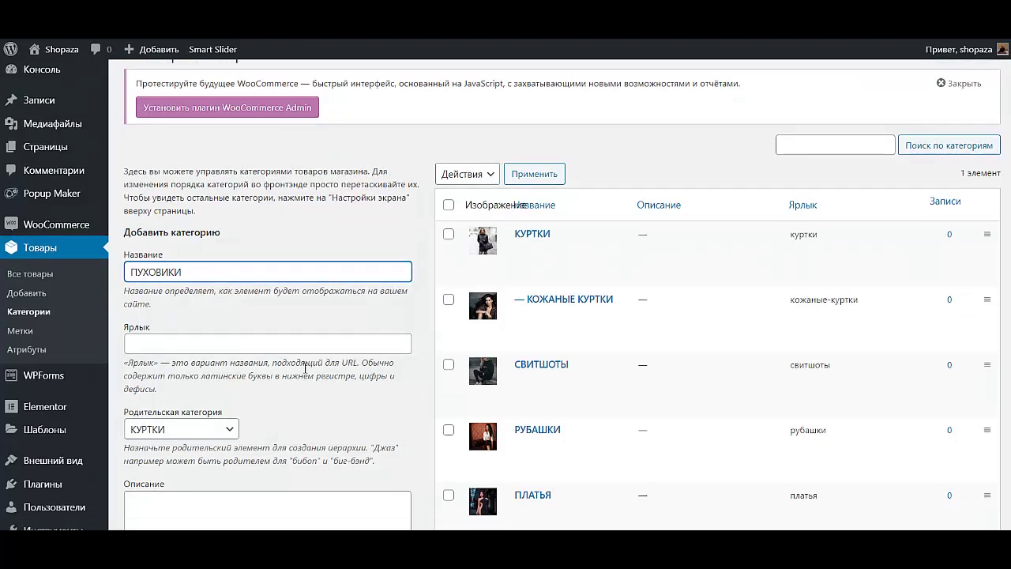
click(217, 411)
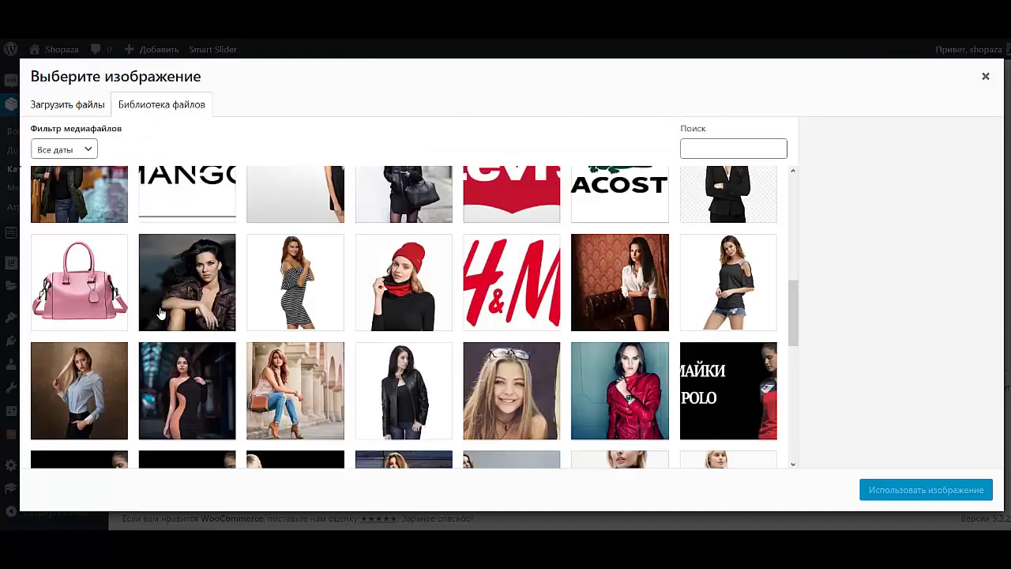
click(108, 201)
click(909, 490)
scroll(255, 291, up, 3)
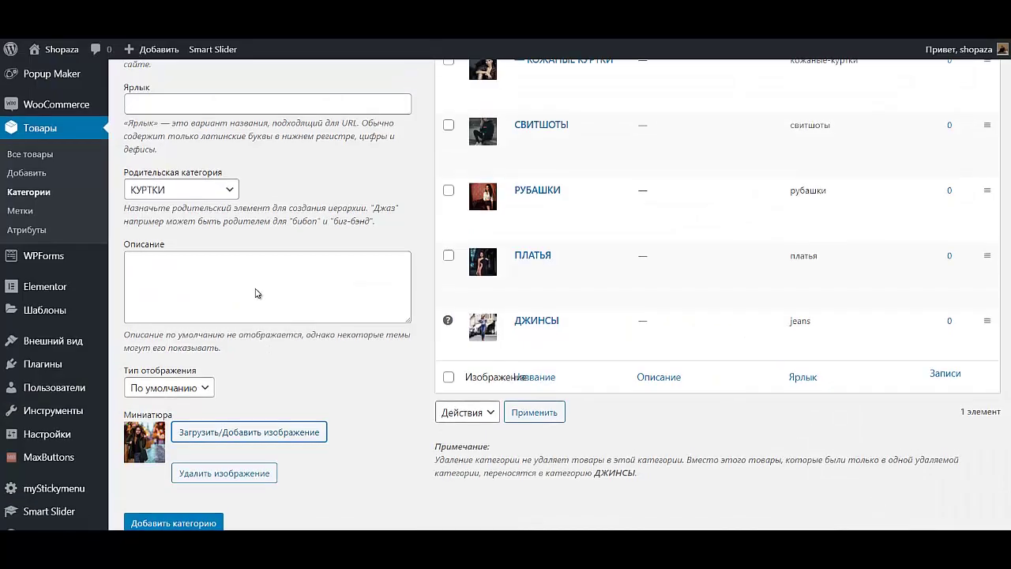
scroll(206, 384, down, 3)
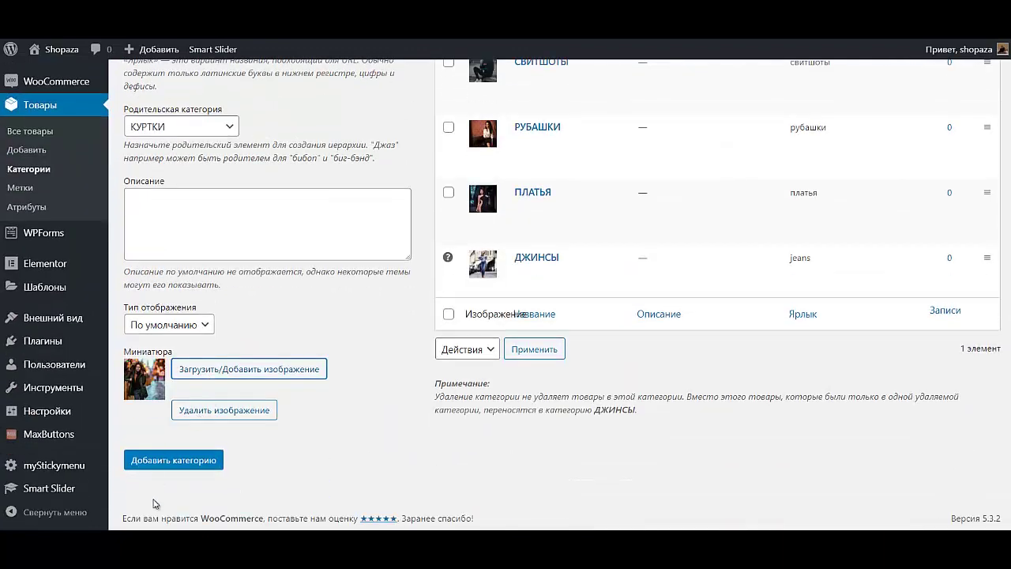
click(169, 460)
Step: Add a product category named КОСТЮМЫ without a parent, using the photo of the woman in a dark suit as thumbnail
scroll(272, 210, up, 3)
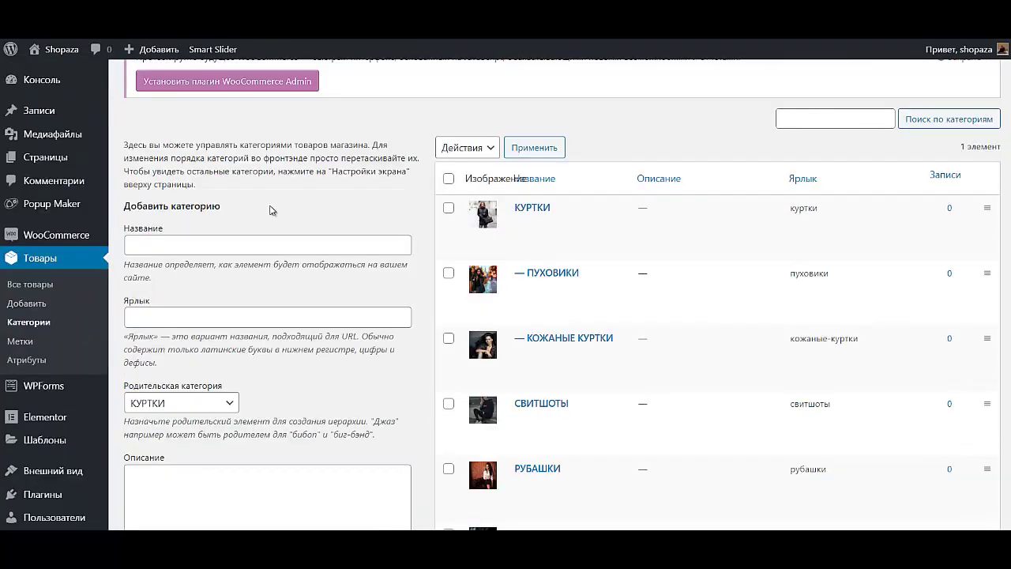
click(223, 403)
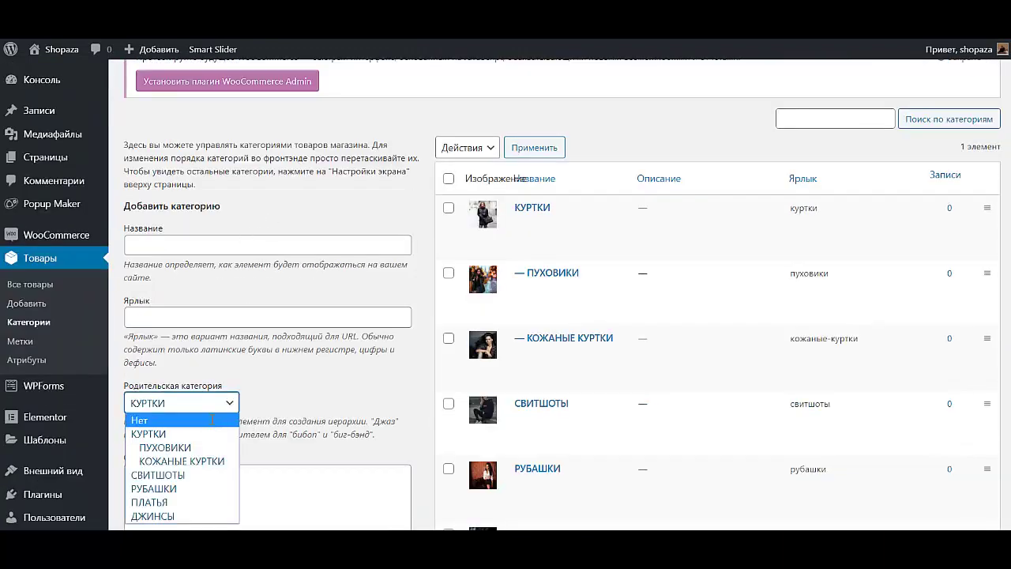
click(214, 419)
click(246, 246)
text(КОСТЮМЫ)
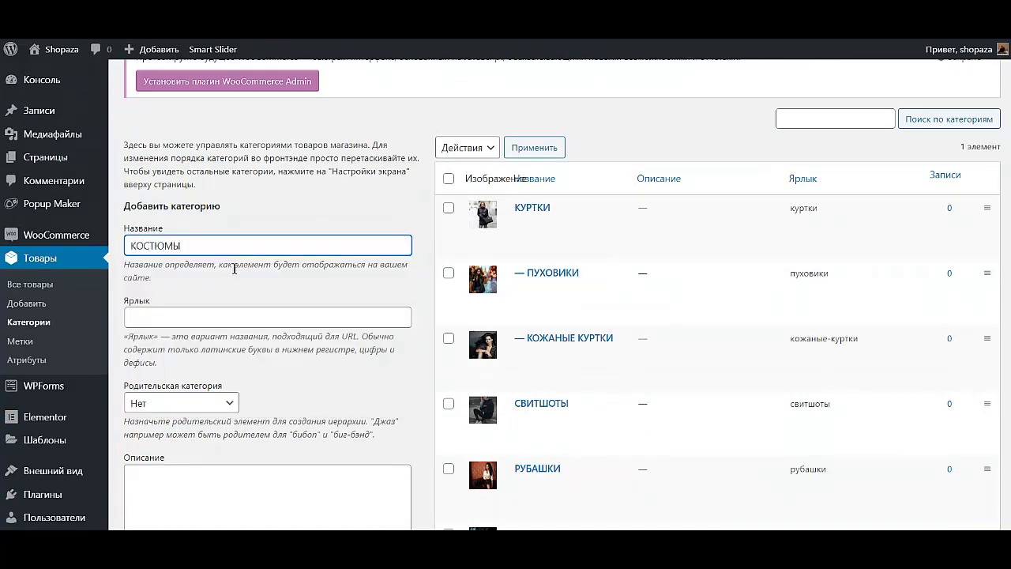
scroll(235, 269, down, 3)
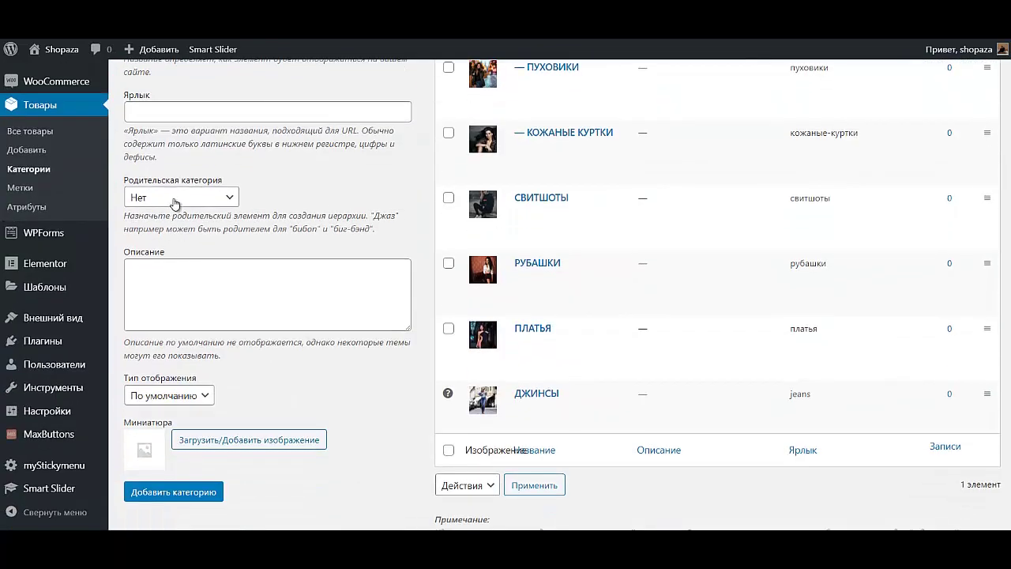
click(207, 441)
scroll(237, 381, up, 10)
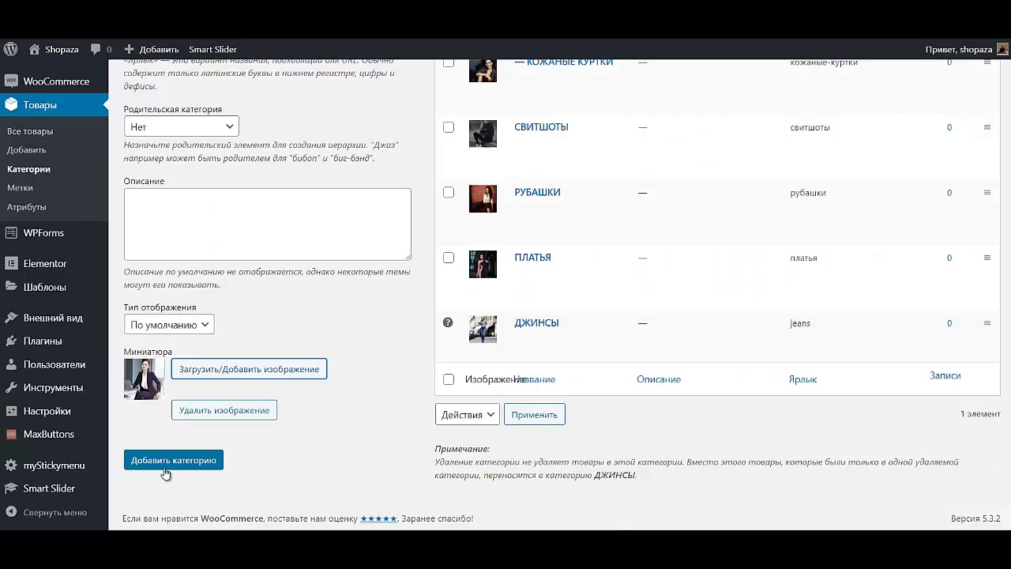
click(165, 473)
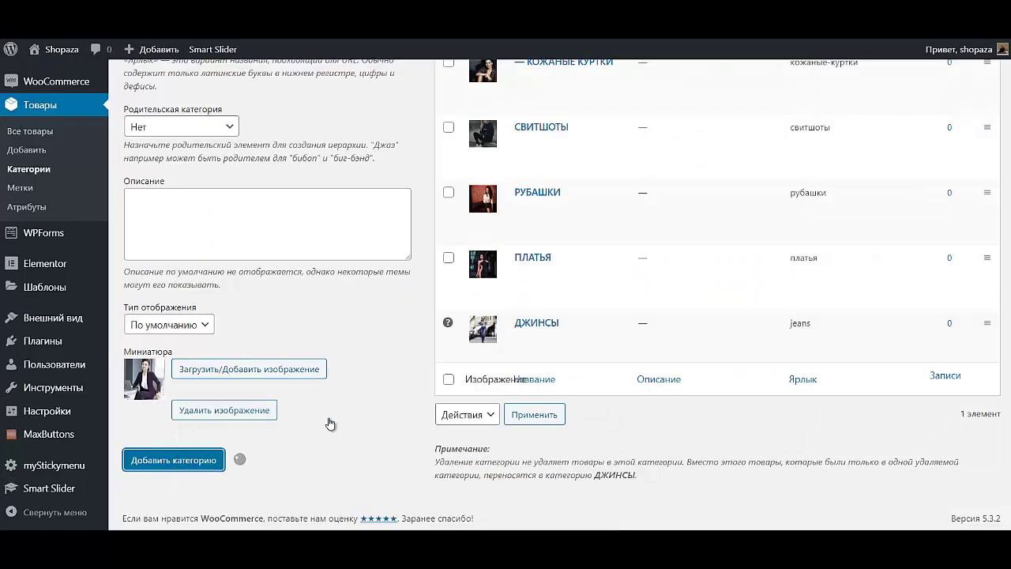
scroll(384, 345, up, 3)
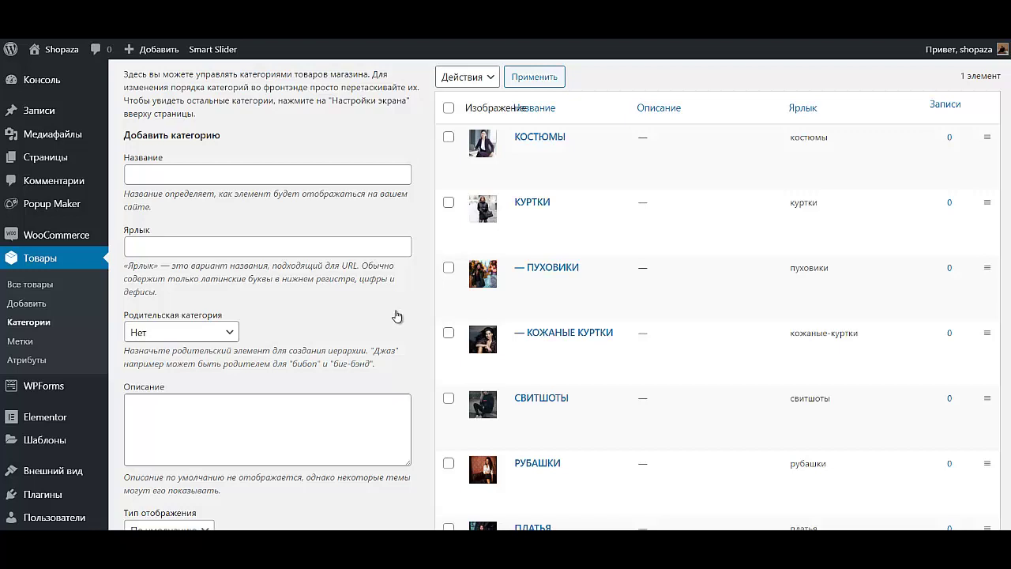
Step: Create a product attribute named РАЗМЕР with archives enabled
click(30, 360)
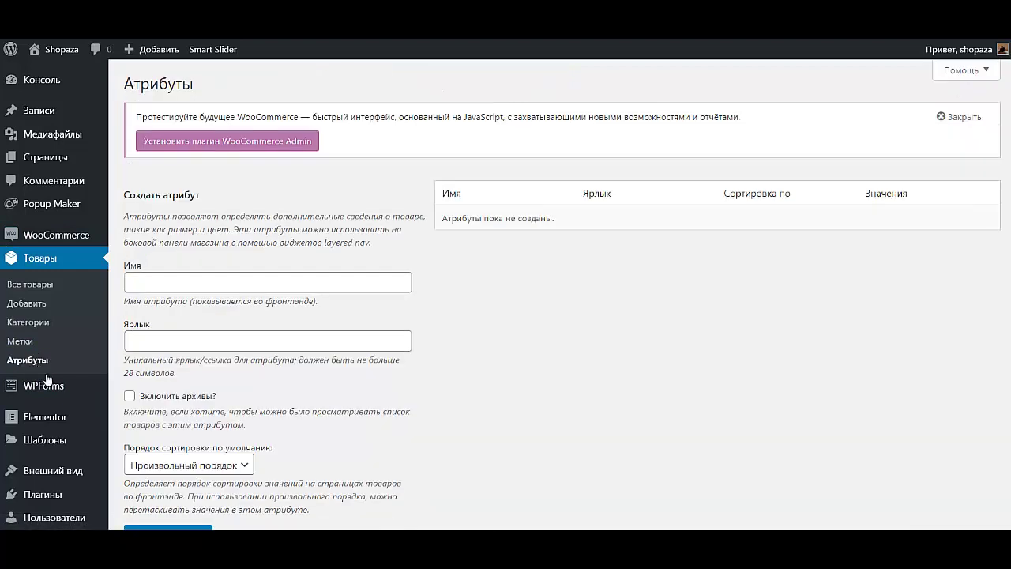
click(161, 282)
click(166, 314)
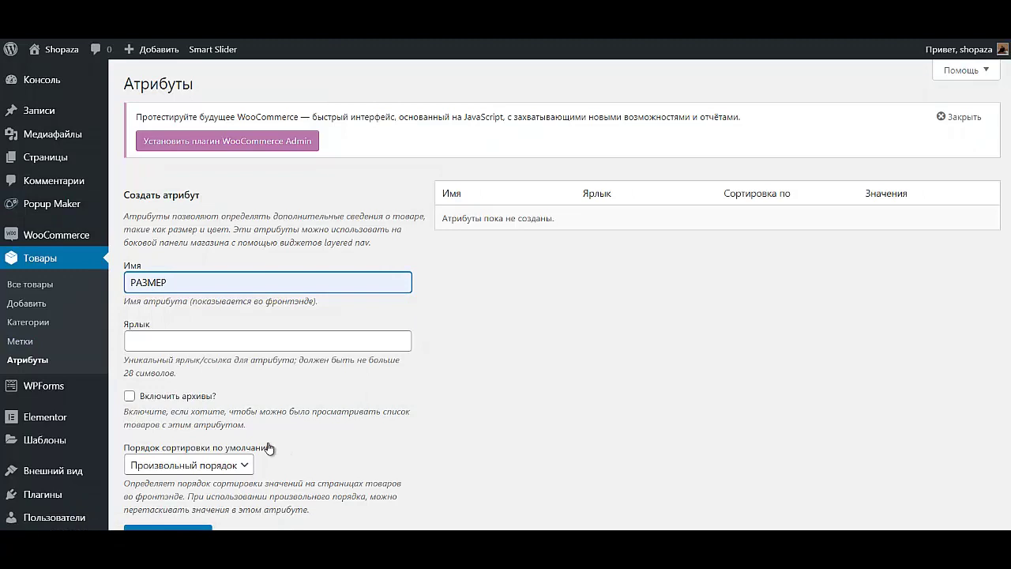
scroll(269, 448, down, 1)
click(188, 328)
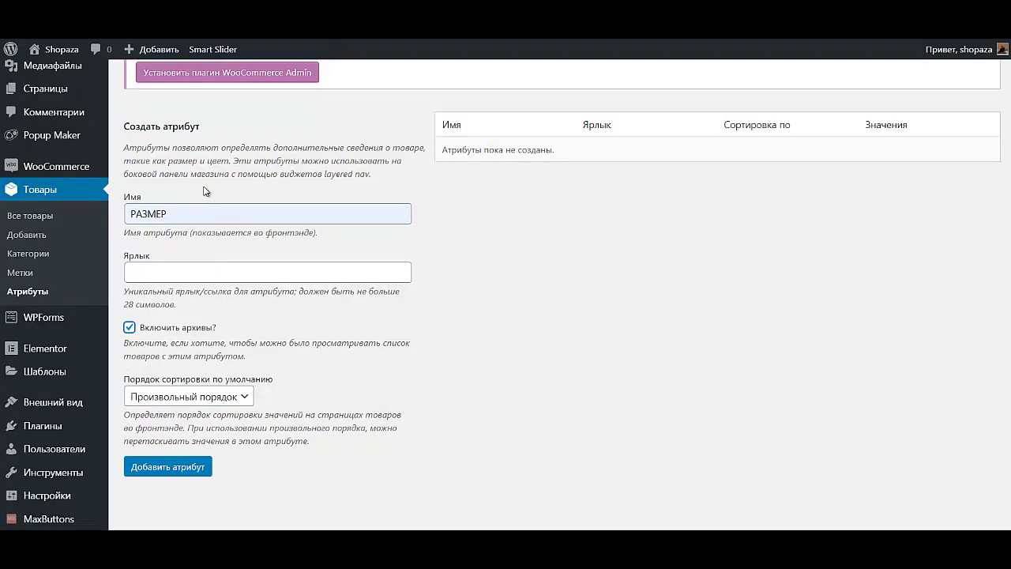
click(175, 472)
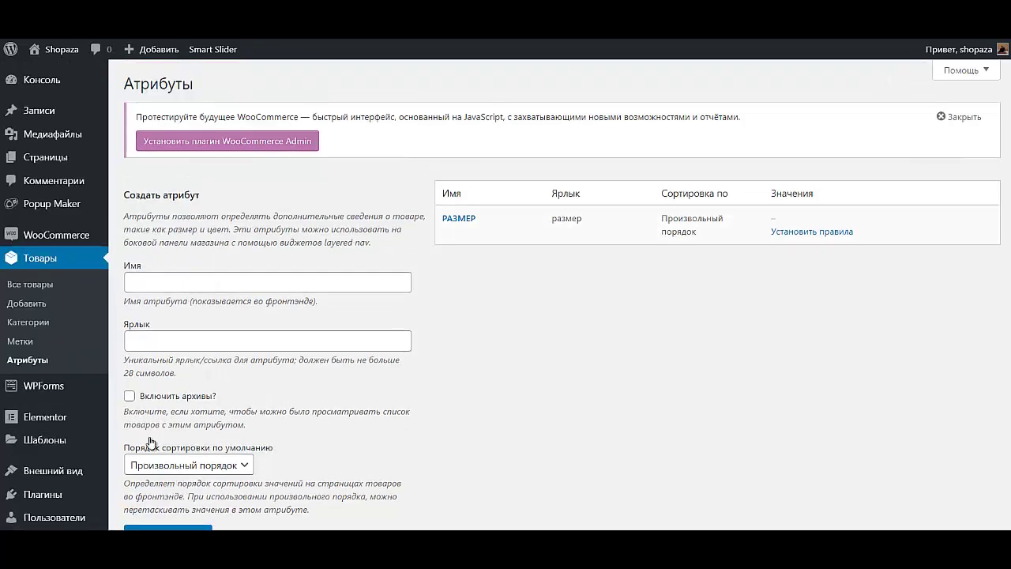
Step: Create a product attribute named ЦВЕТ with archives enabled
click(158, 282)
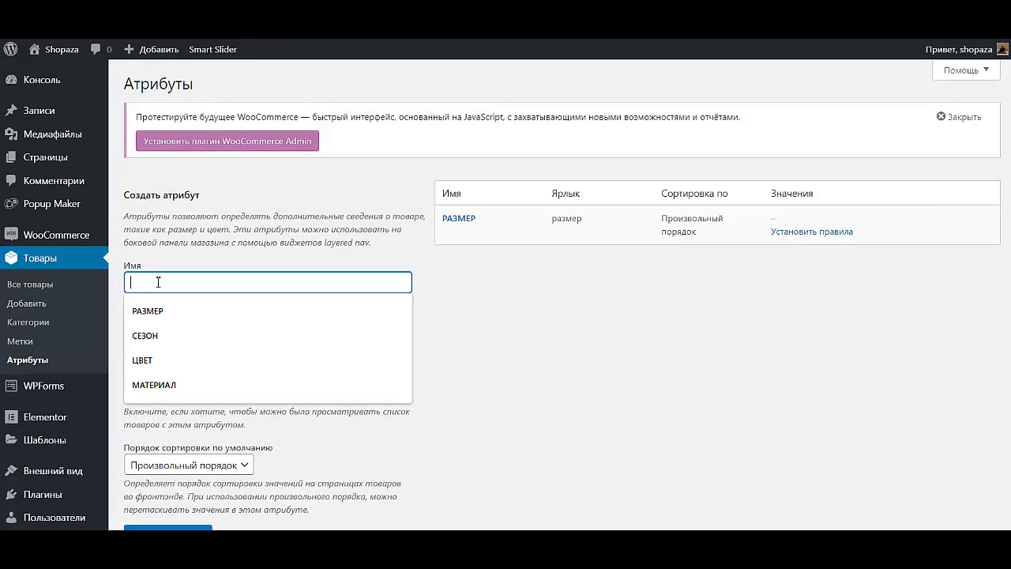
click(166, 360)
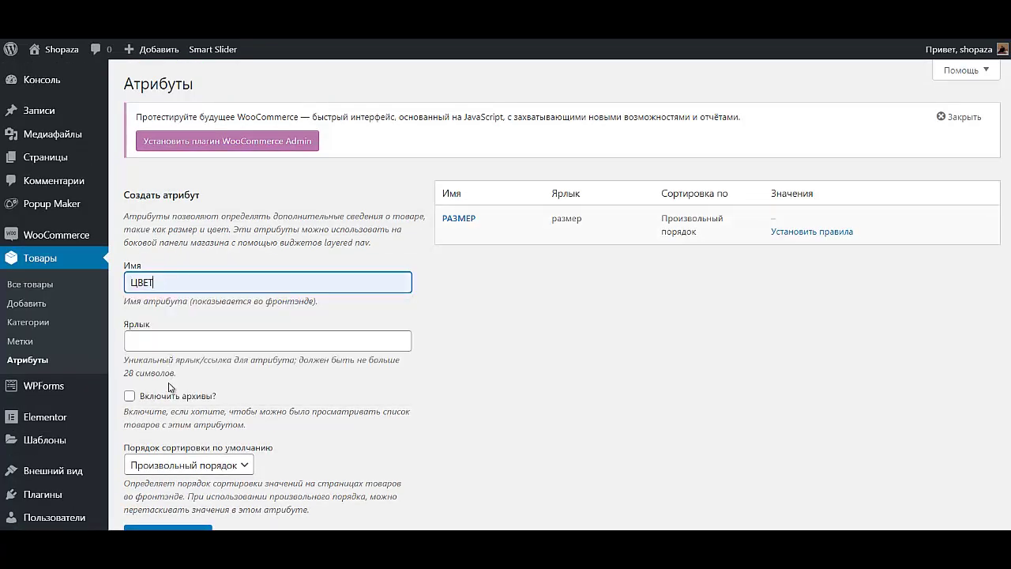
click(169, 395)
scroll(162, 406, down, 2)
click(165, 385)
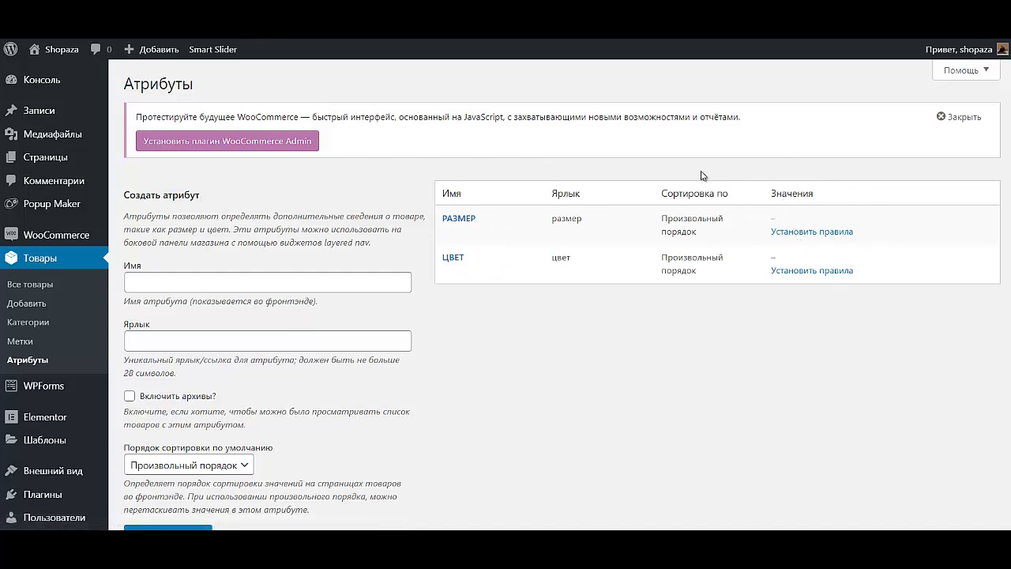
Step: Add the values S and M to the РАЗМЕР attribute
click(794, 233)
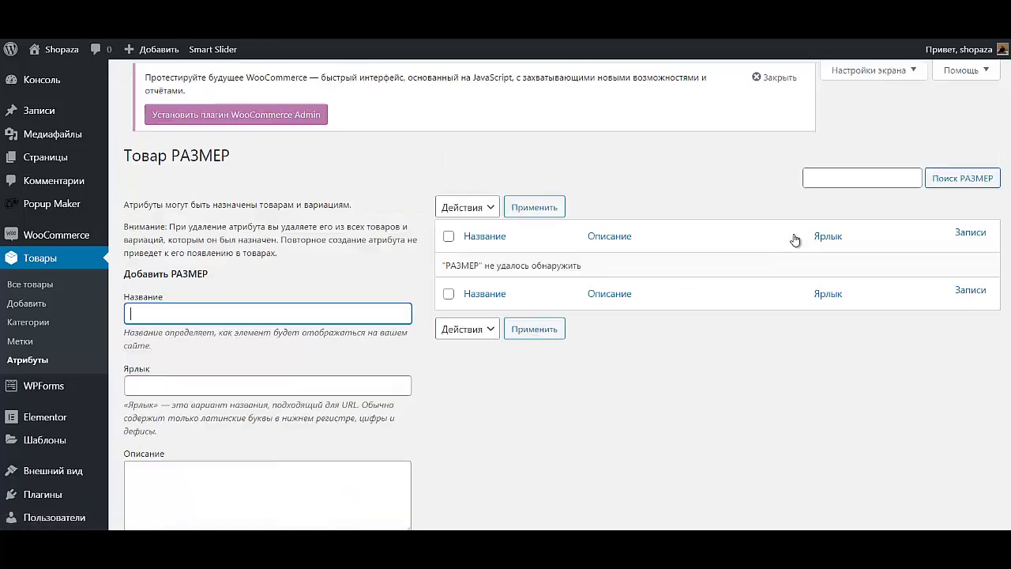
scroll(238, 300, down, 2)
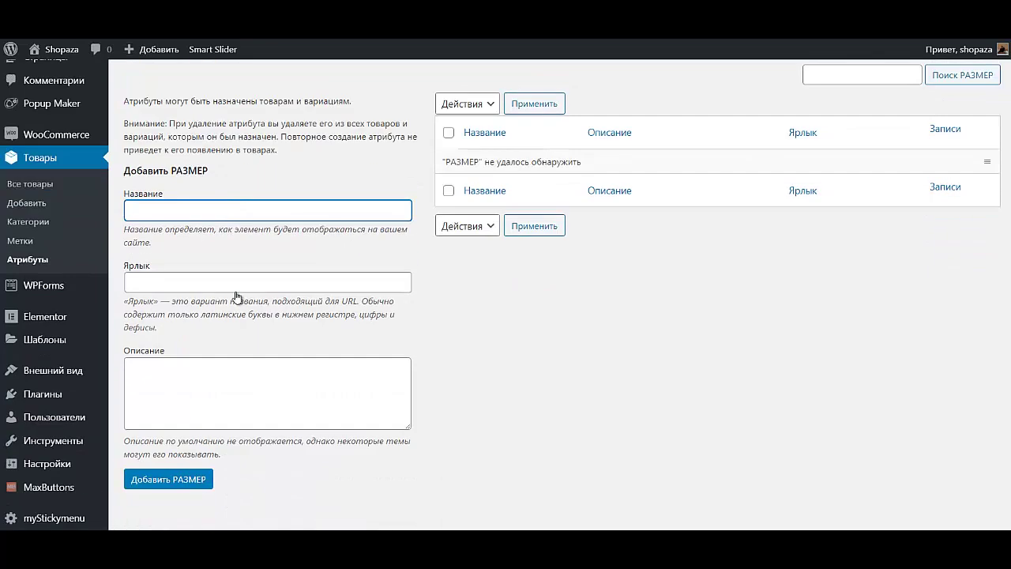
scroll(237, 293, up, 2)
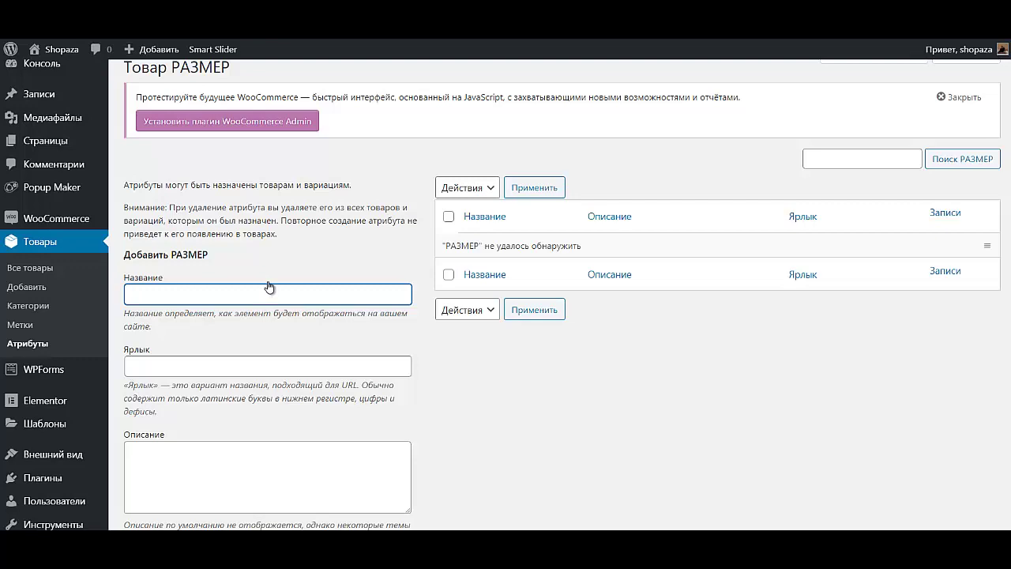
text(S)
scroll(269, 300, down, 3)
click(168, 427)
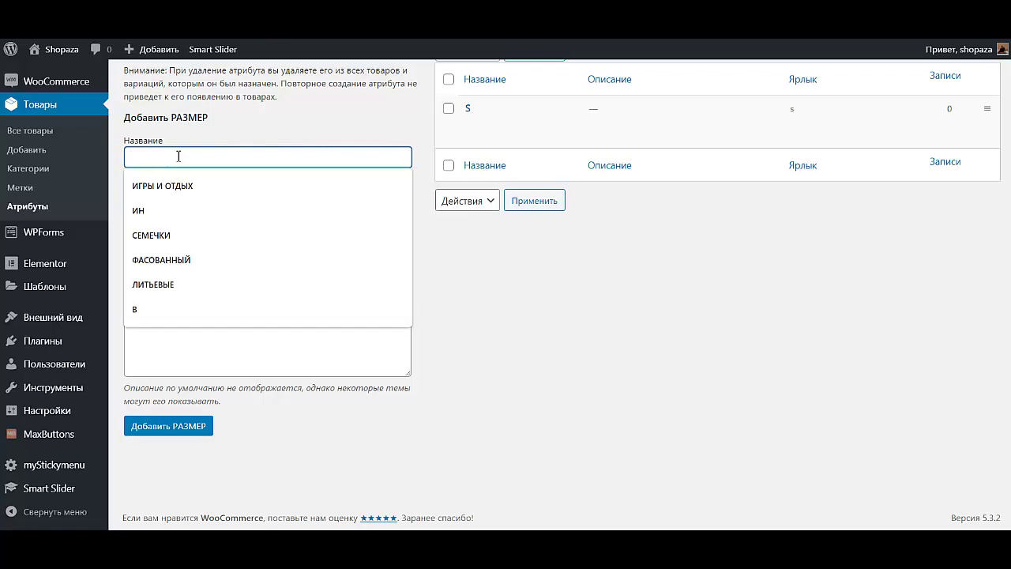
text(M)
click(169, 426)
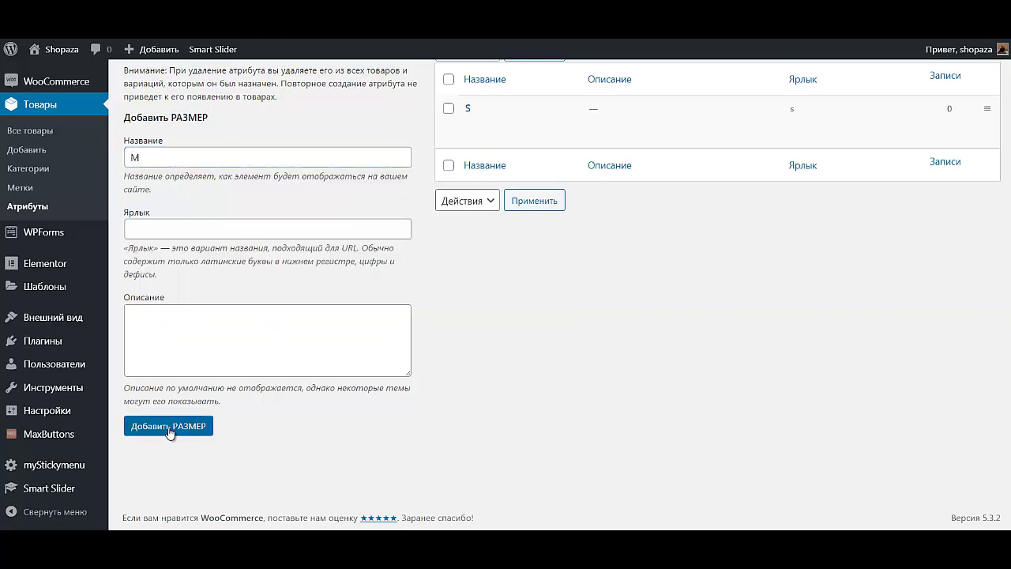
Step: Add the value L to the РАЗМЕР attribute
click(187, 159)
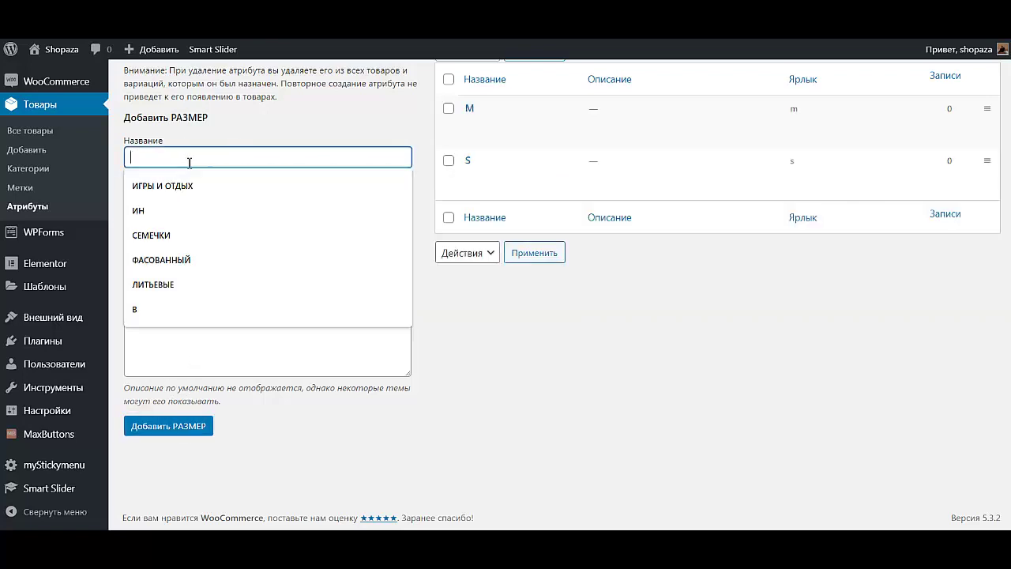
text(L)
click(174, 426)
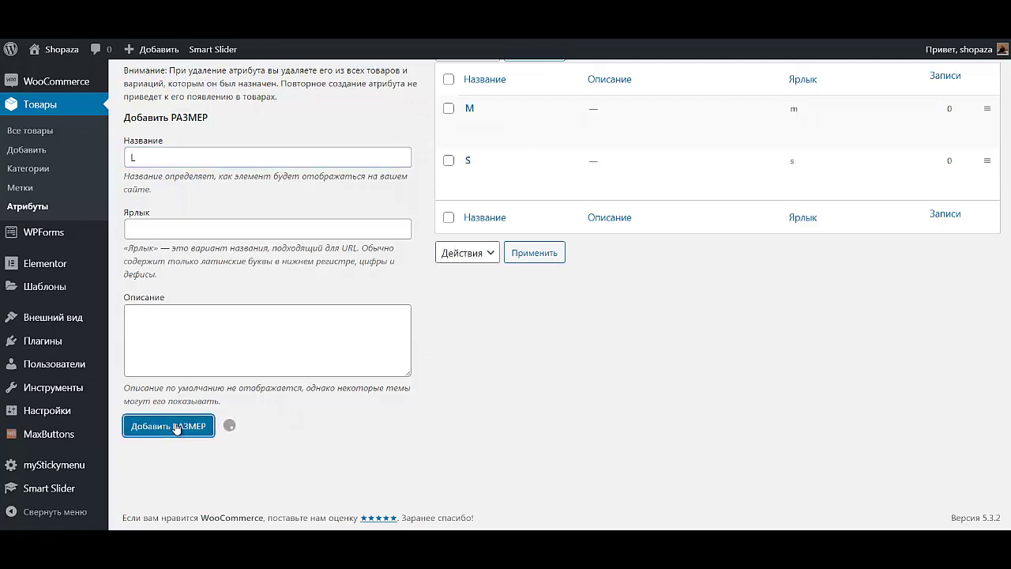
scroll(113, 367, up, 2)
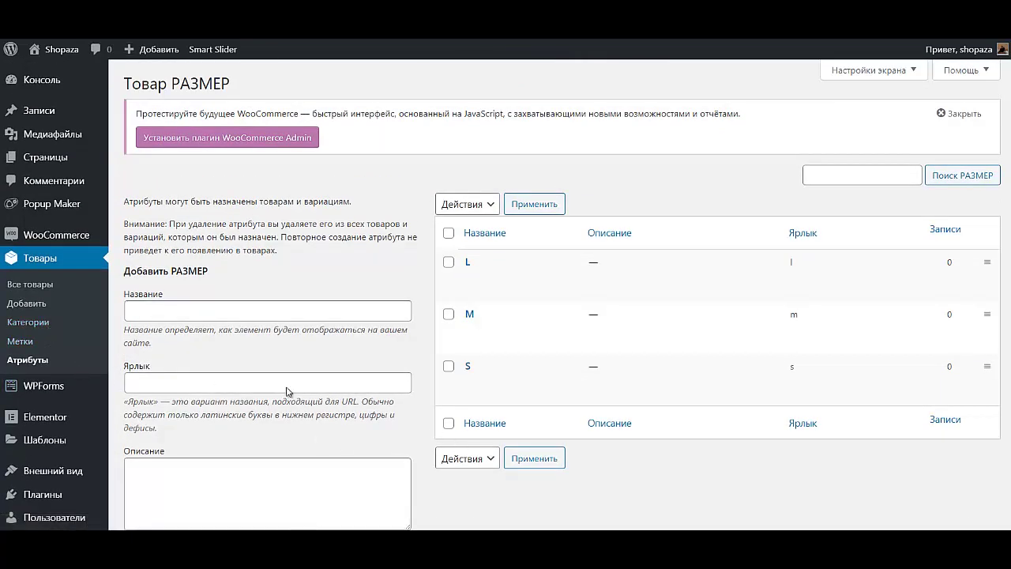
Step: Add the values СИНИЙ, ЧЕРНЫЙ and ГОЛУБОЙ to the ЦВЕТ attribute
click(32, 360)
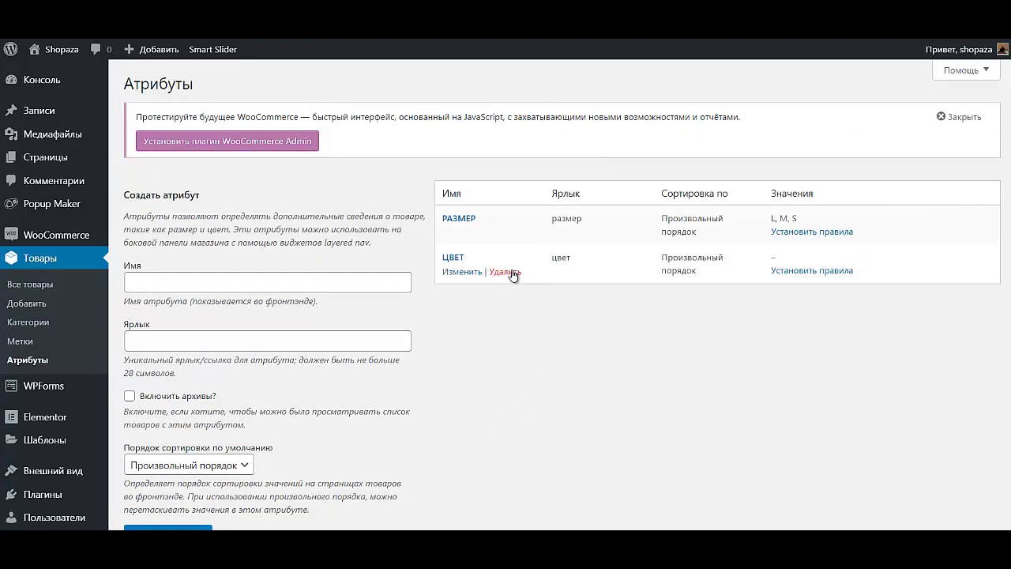
click(798, 273)
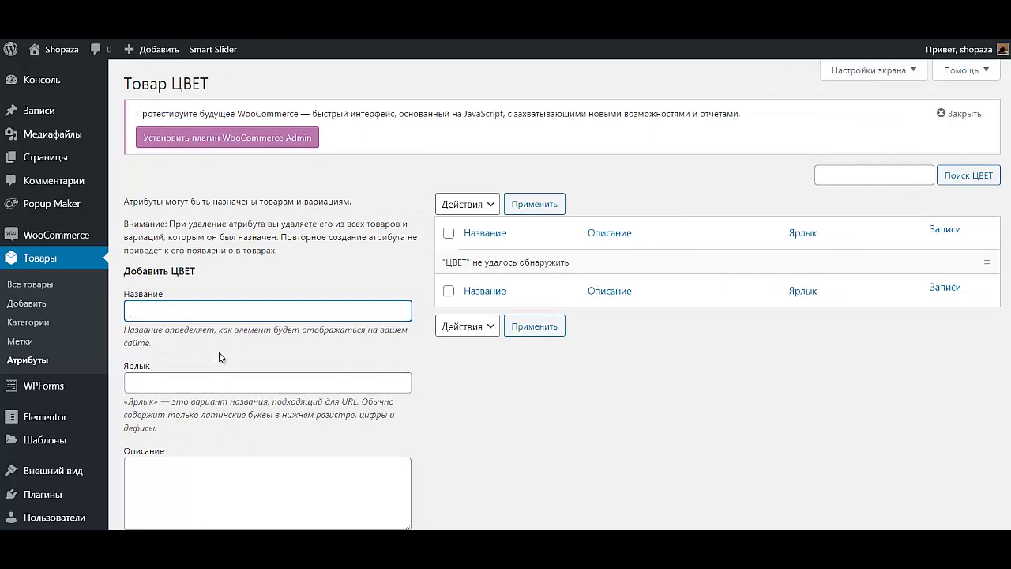
text(СИНИЙ)
scroll(237, 372, down, 2)
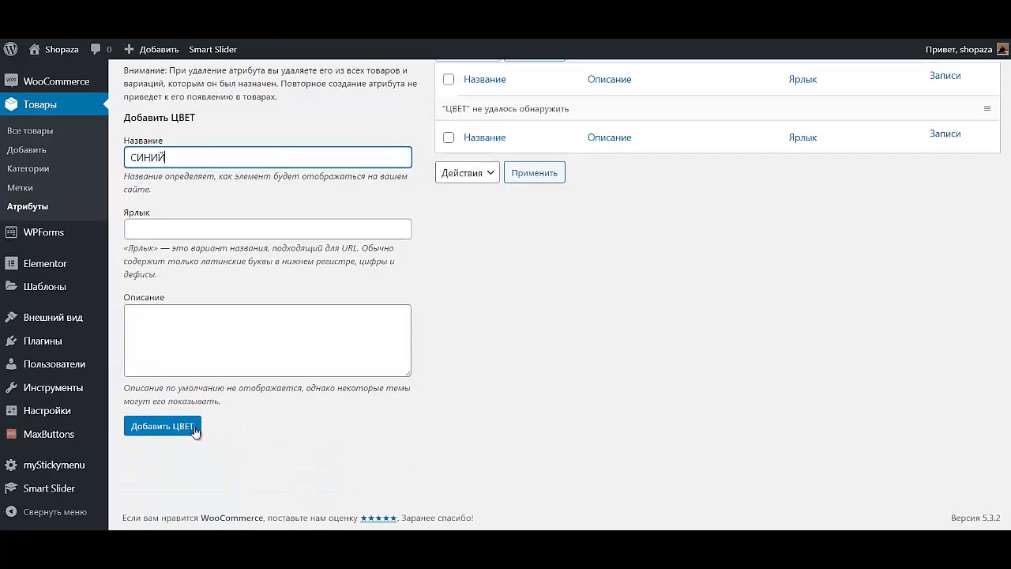
click(189, 427)
click(179, 160)
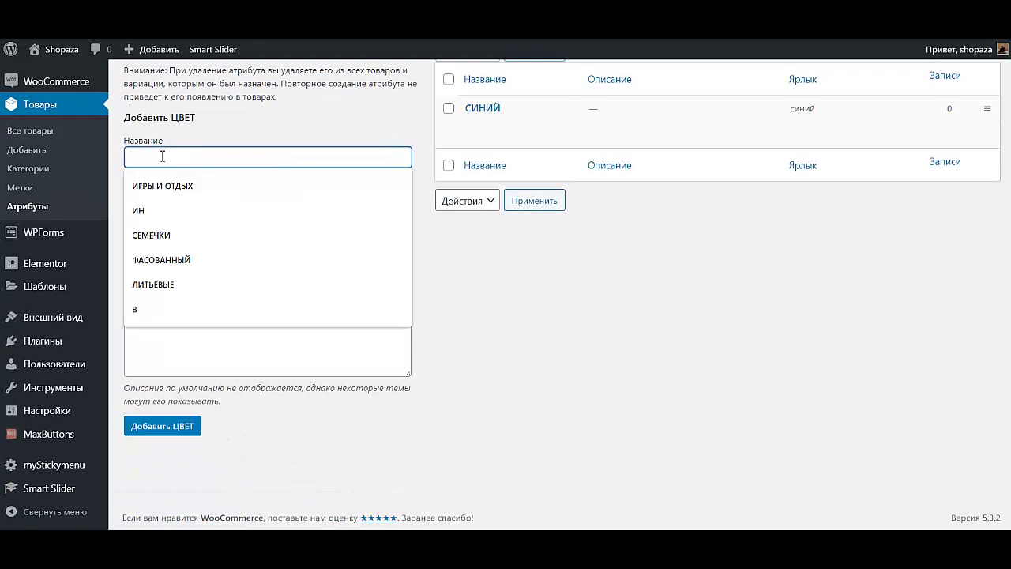
text(ЧЕРНЫЙ)
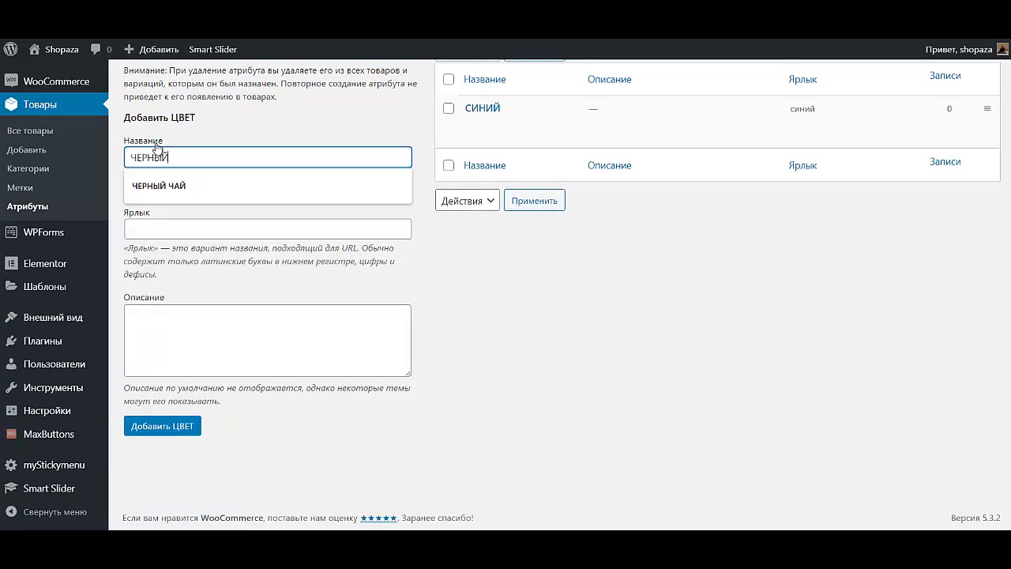
click(186, 426)
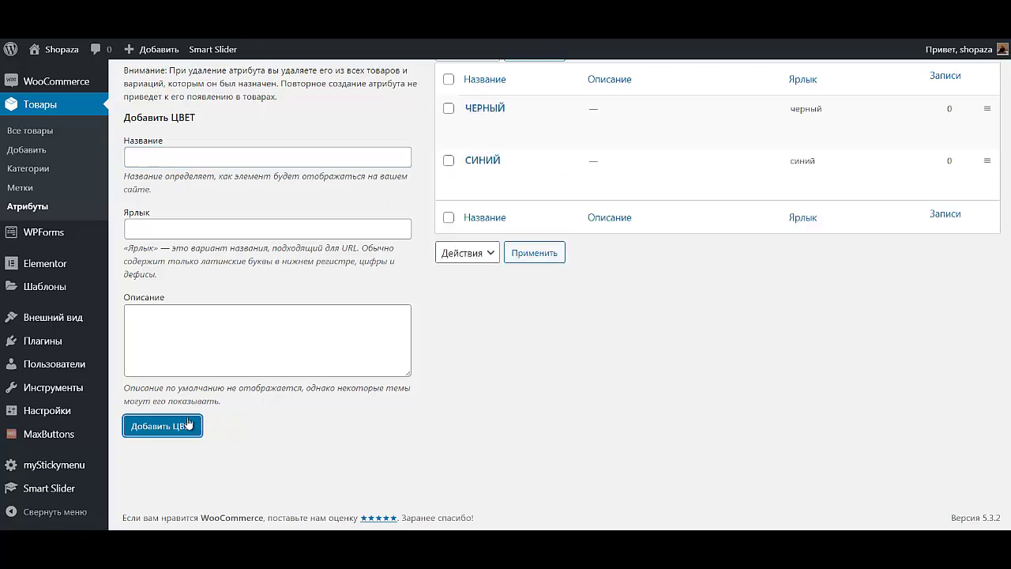
click(170, 160)
text(ГОЛУБОЙ)
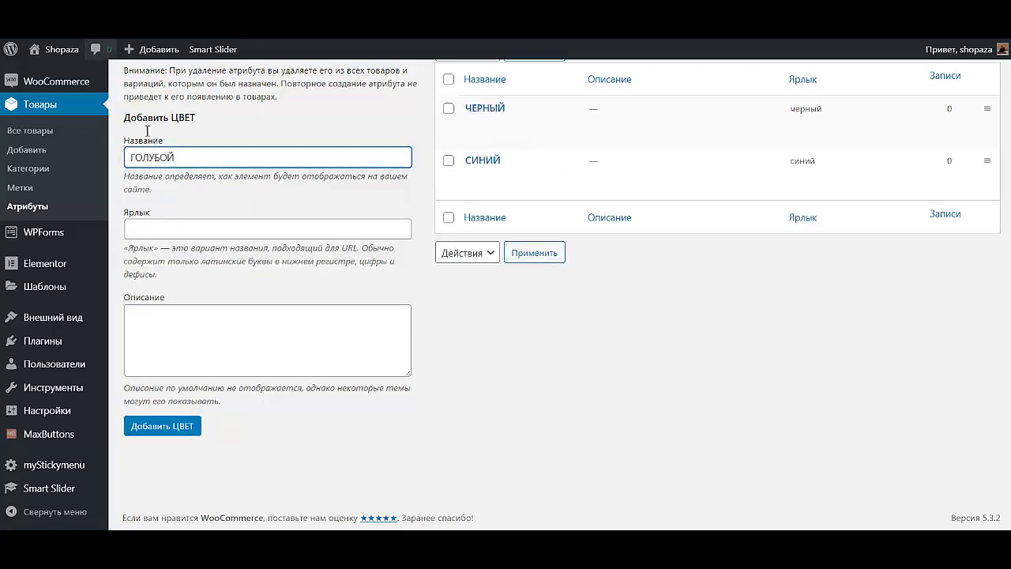
click(169, 430)
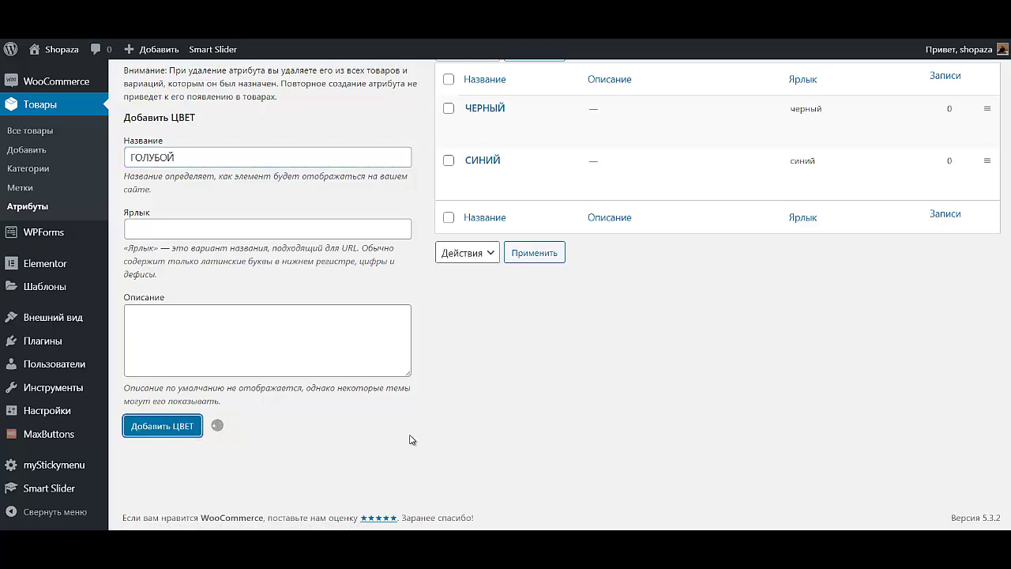
scroll(415, 434, up, 2)
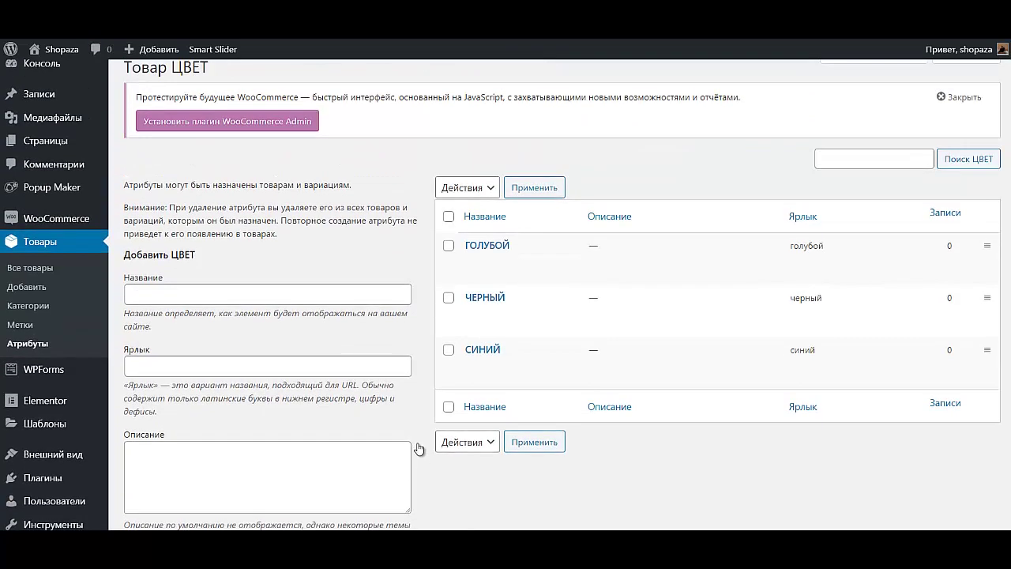
Step: Start a new product, dismiss the guided tour hint and name the product Джинсы Diesel Lindy
click(38, 276)
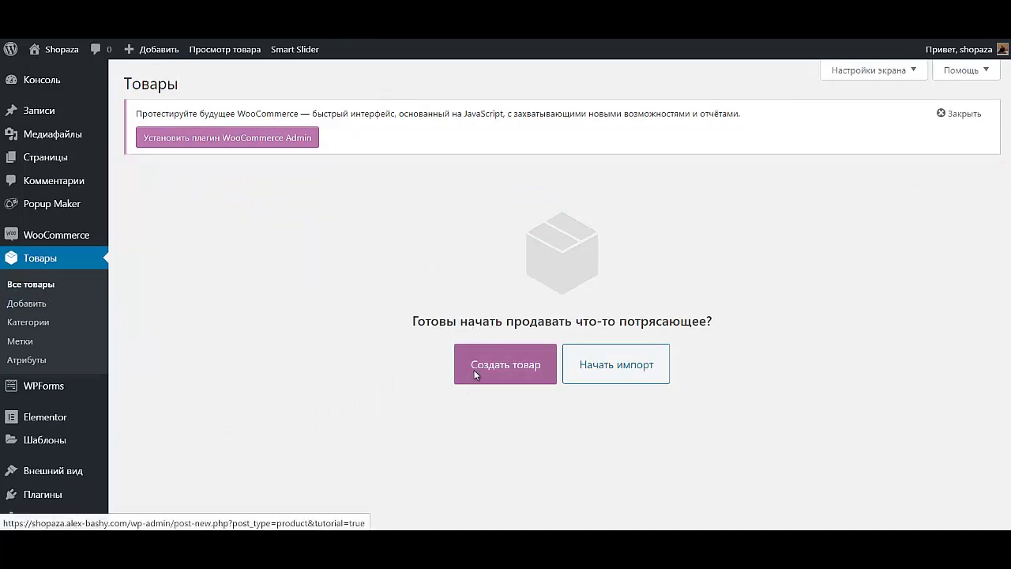
click(475, 370)
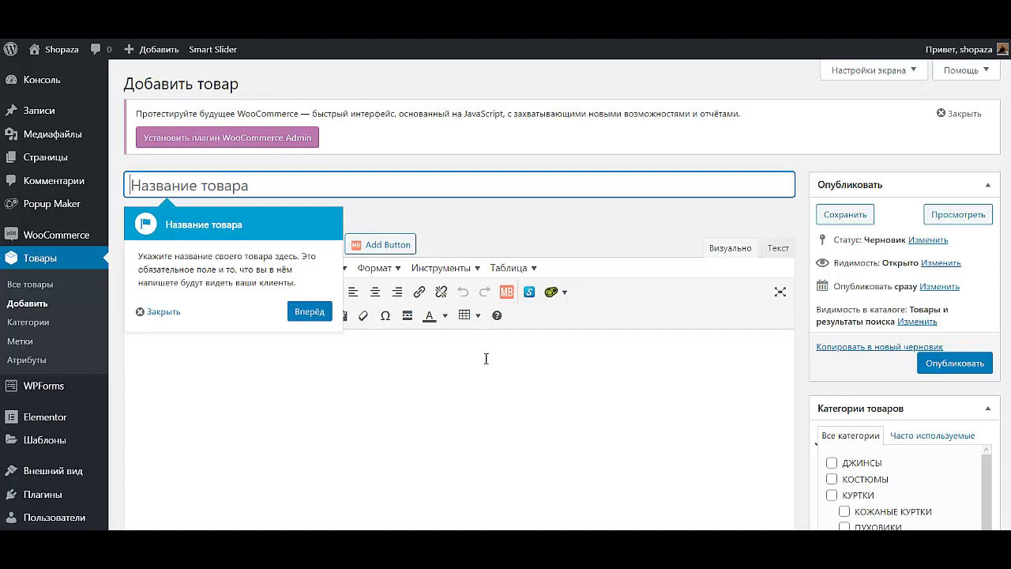
click(161, 312)
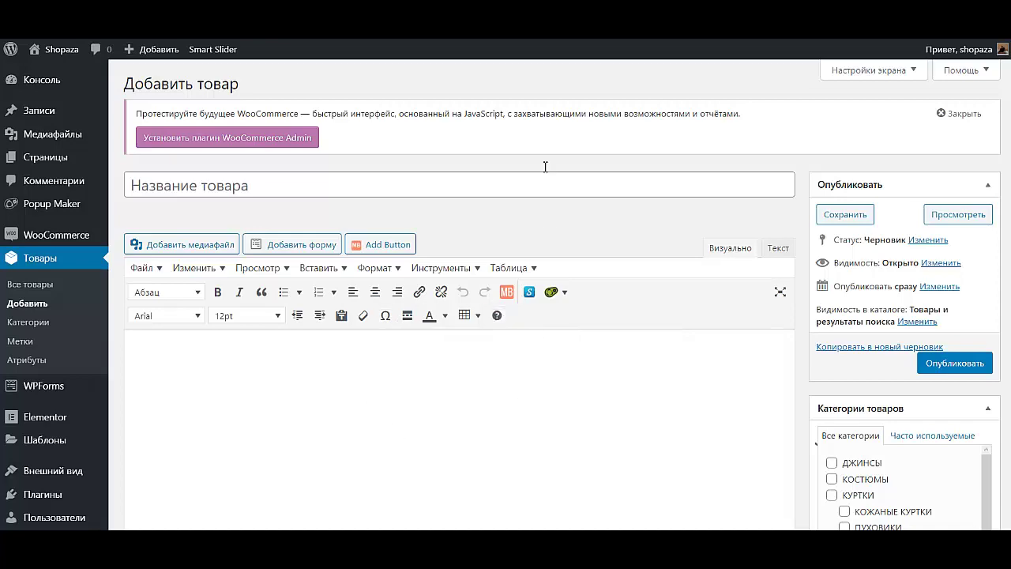
click(195, 183)
text(Джинсы Diesel Lindy)
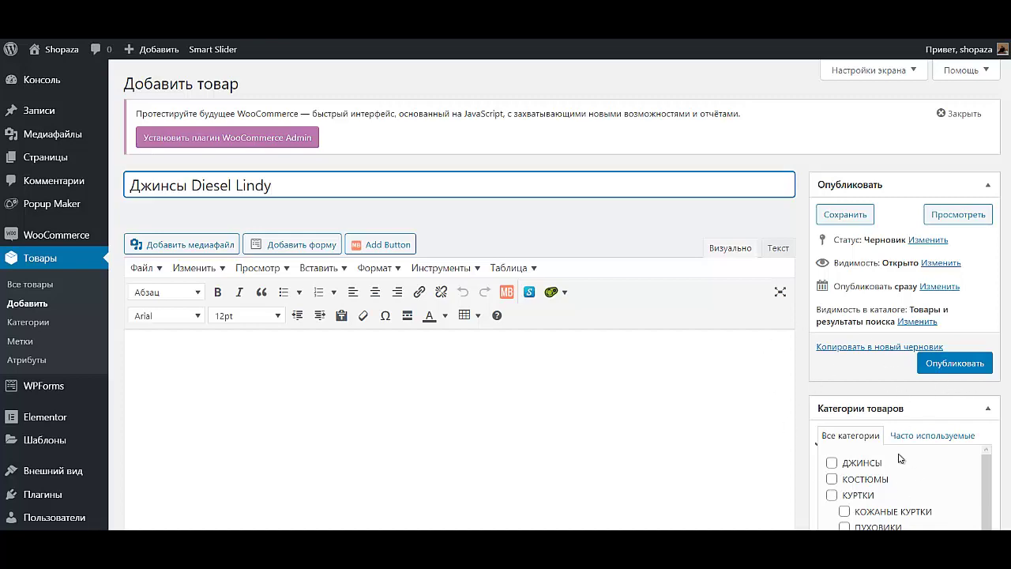
scroll(854, 402, down, 2)
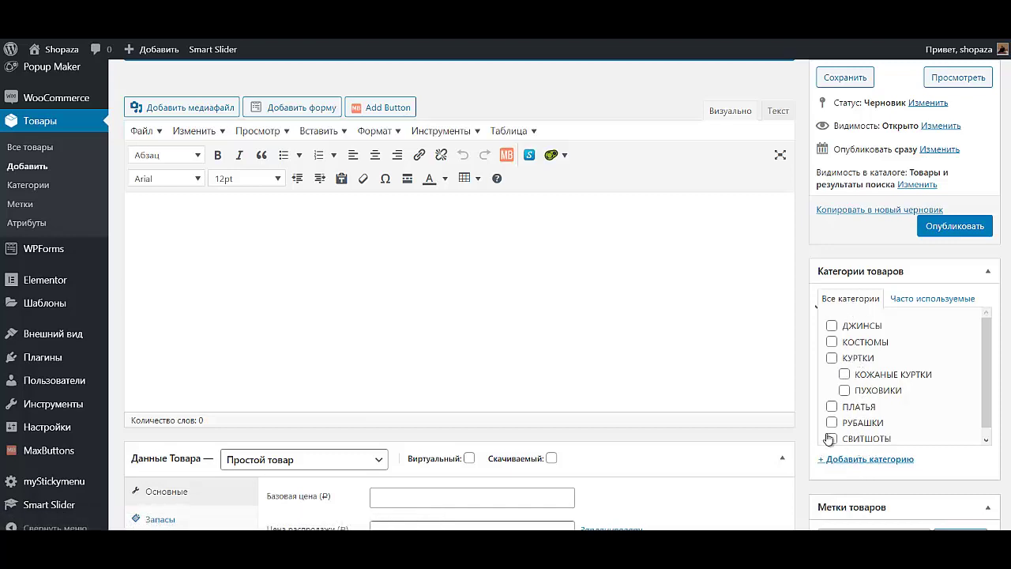
click(832, 359)
click(845, 375)
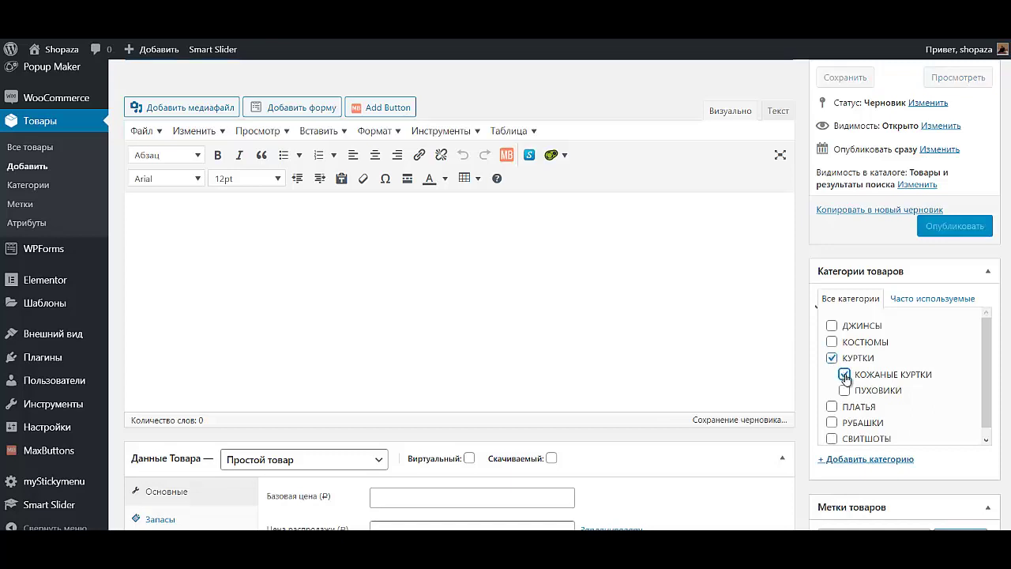
click(845, 375)
click(832, 379)
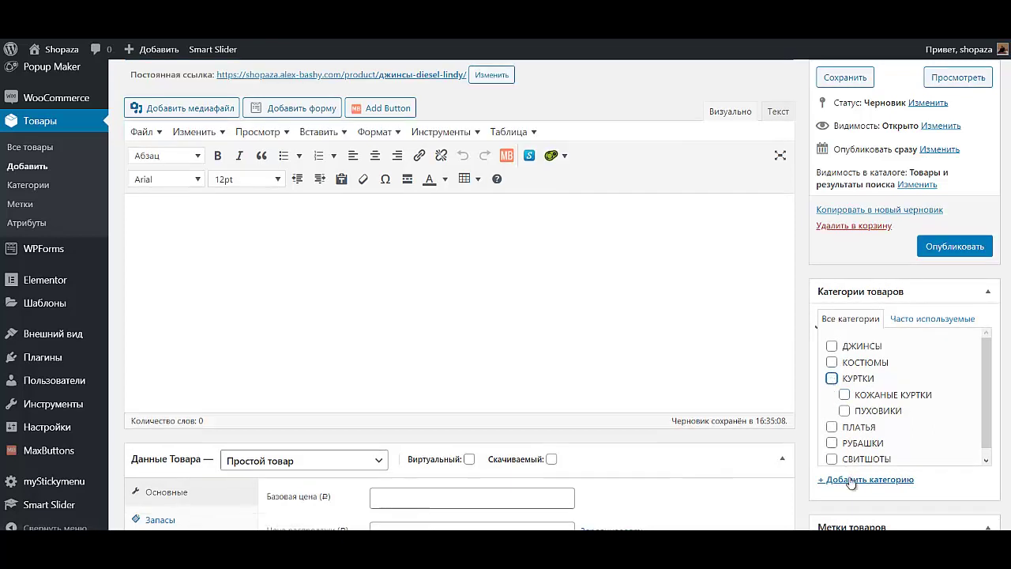
click(866, 480)
scroll(861, 466, down, 2)
click(871, 405)
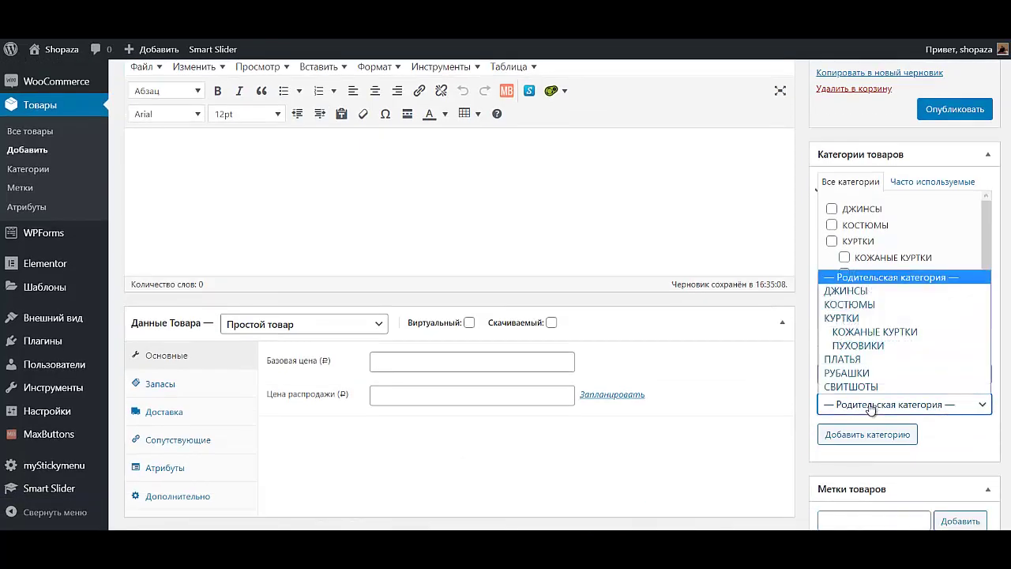
click(872, 405)
click(858, 343)
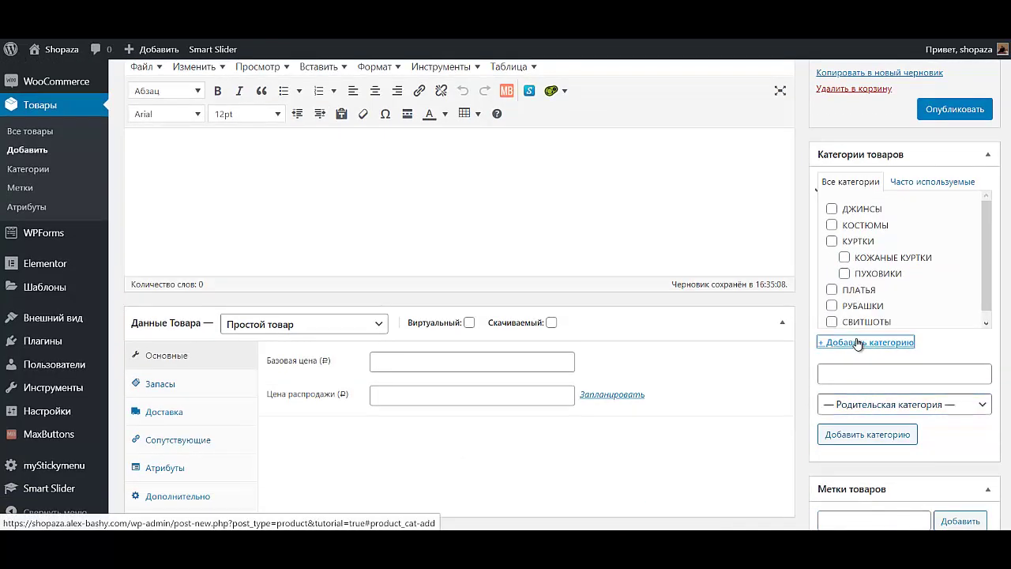
click(858, 343)
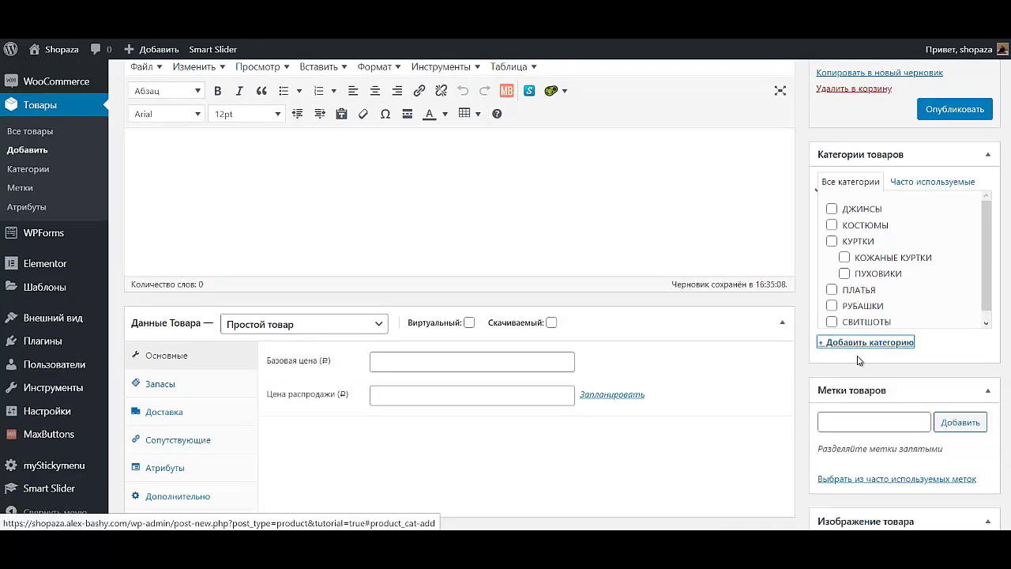
Step: Assign the product to the ДЖИНСЫ category and add the product tag DIESEL
click(832, 209)
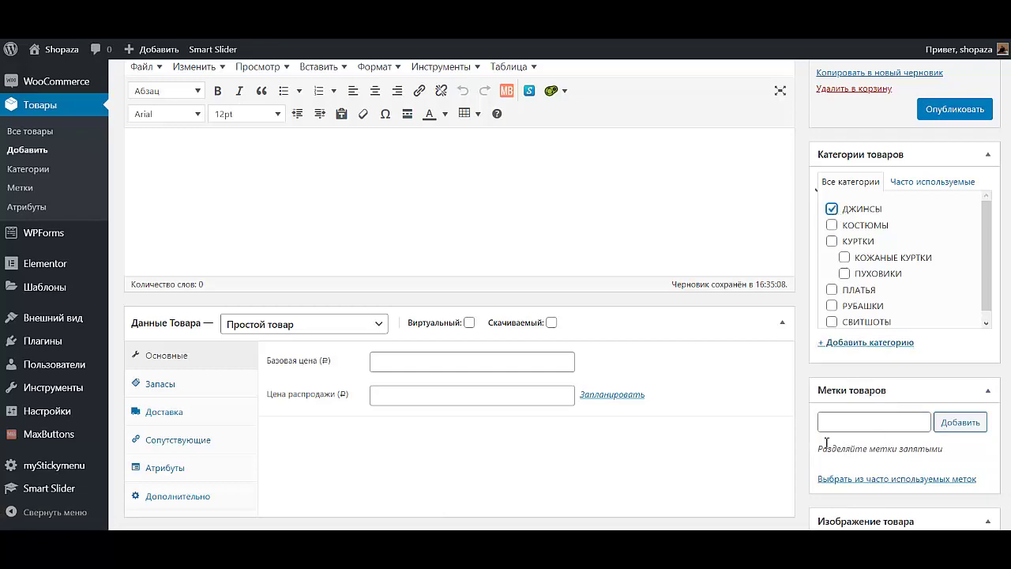
scroll(706, 377, up, 3)
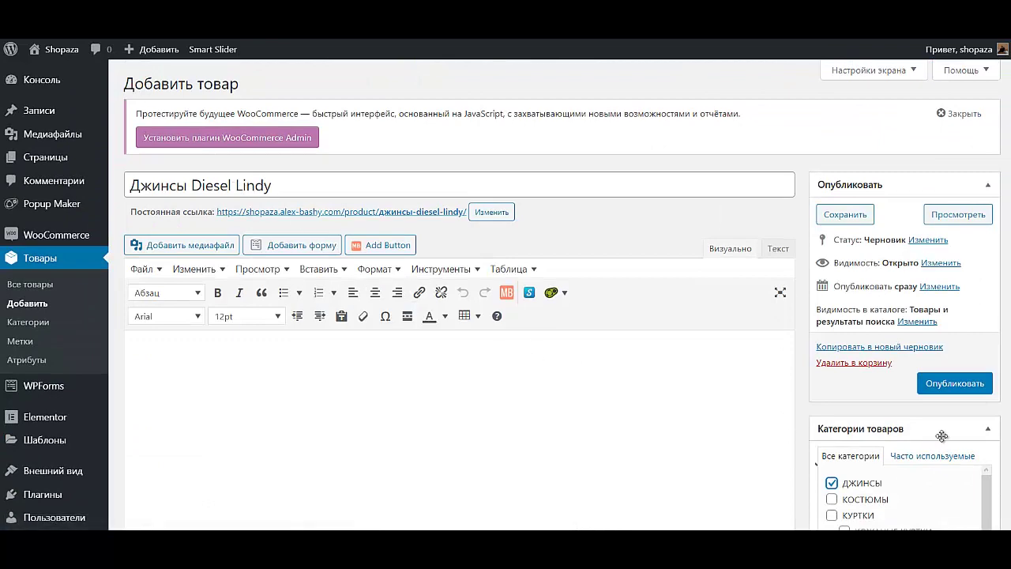
scroll(942, 436, down, 3)
click(872, 423)
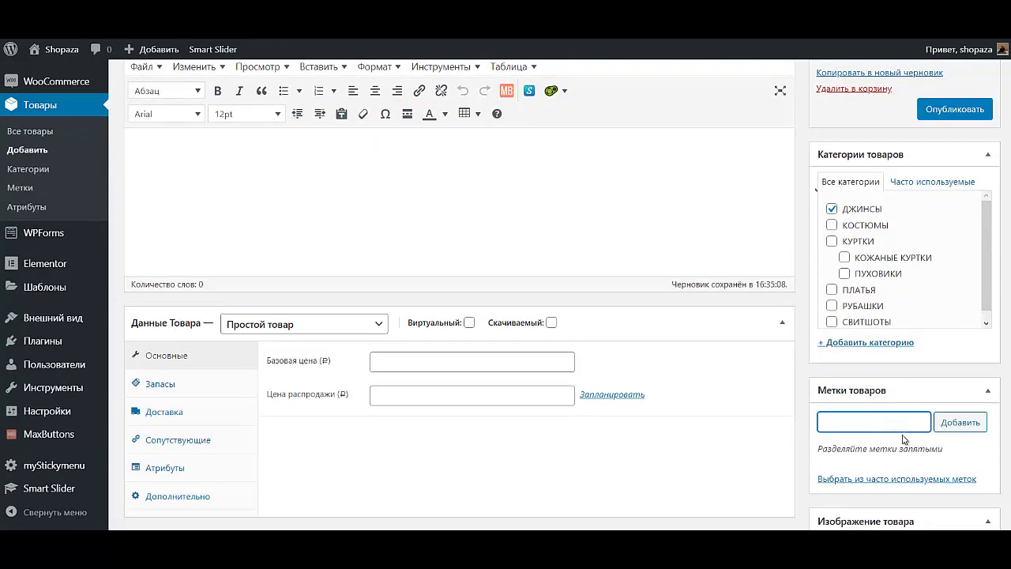
text(DIESEL)
key(Return)
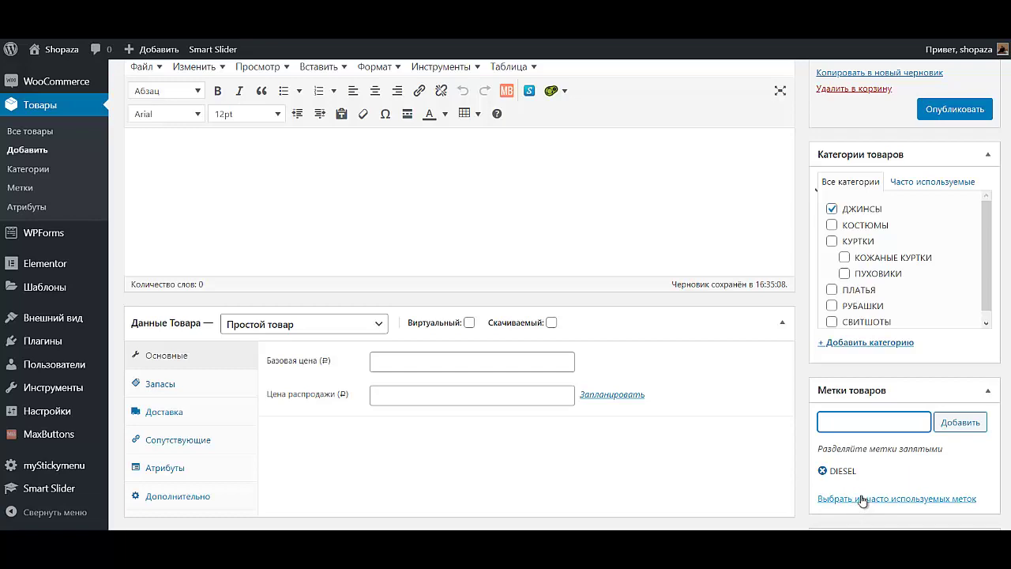
Step: Set jeans_01.jpg from the media library as the product image
scroll(865, 498, down, 2)
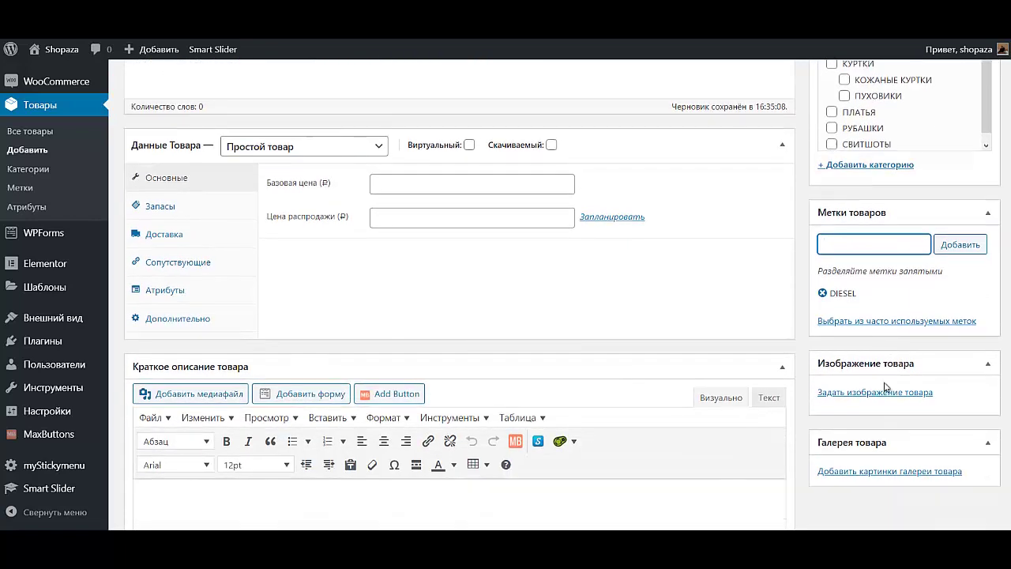
scroll(885, 388, down, 1)
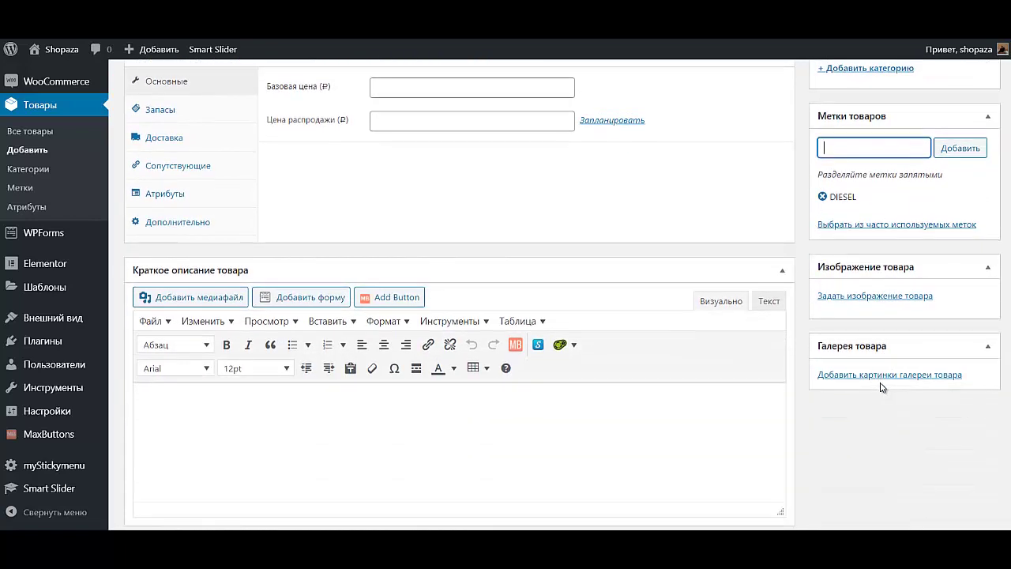
click(869, 298)
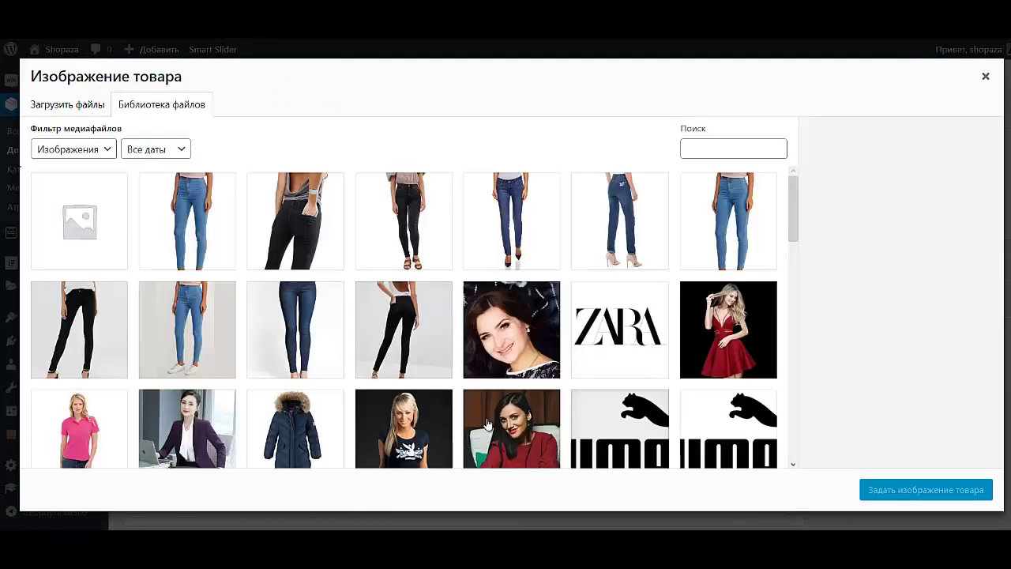
click(518, 250)
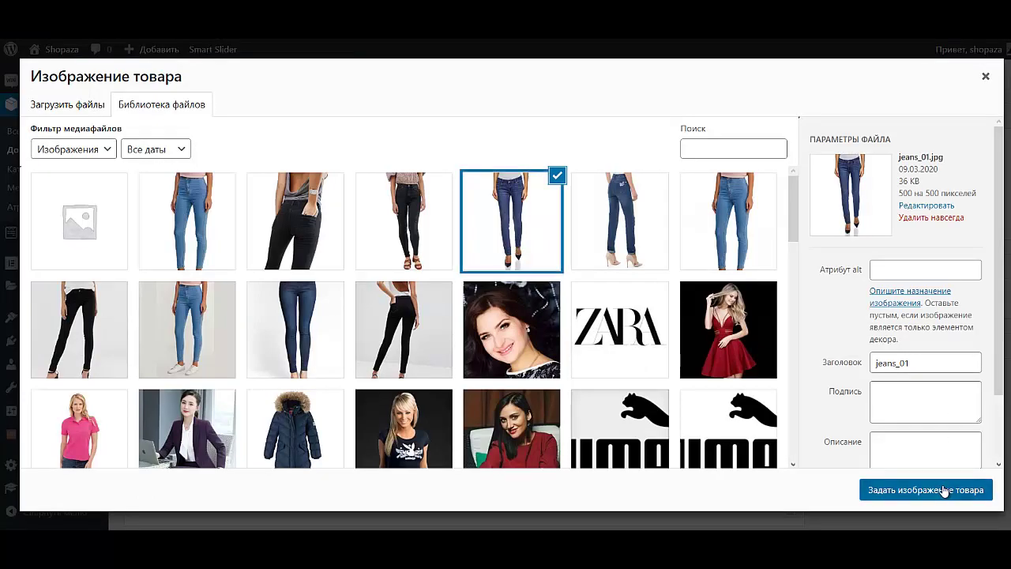
click(944, 489)
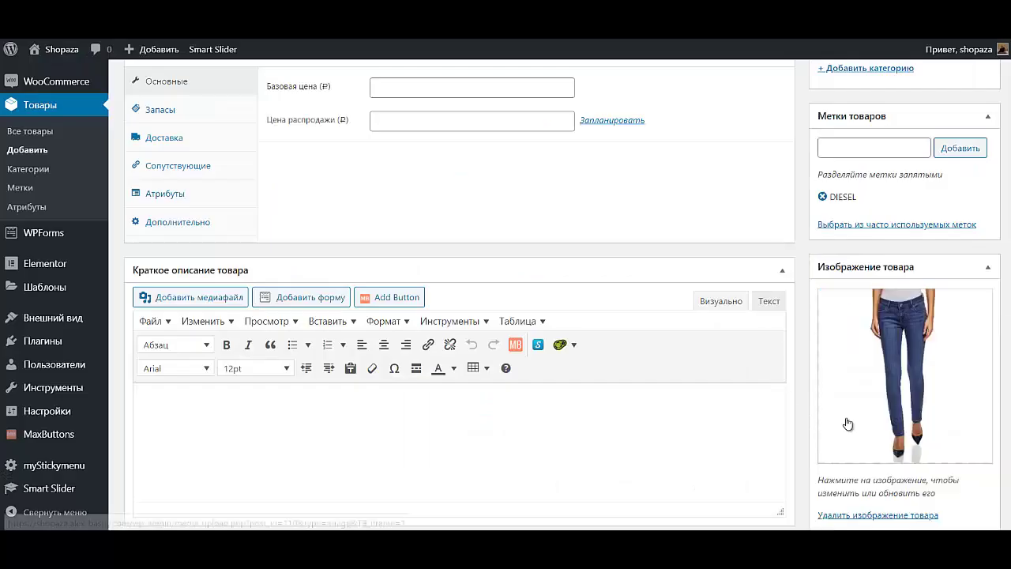
Step: Add the light-blue jeans photo beside the placeholder image plus jeans_04.jpg, jeans_03.jpg and jeans_02.jpg to the product gallery
scroll(848, 425, down, 2)
click(896, 463)
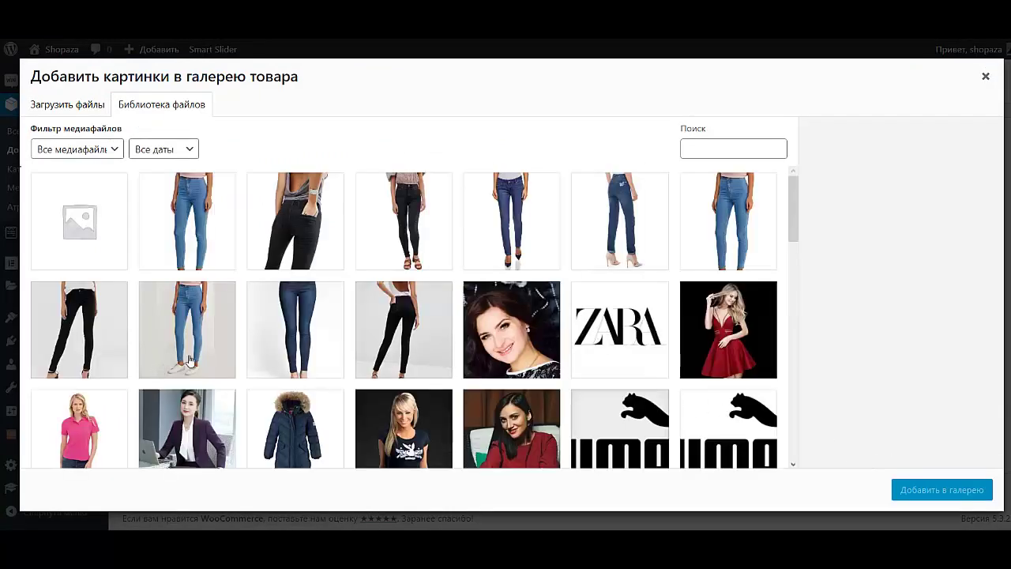
click(215, 234)
click(312, 257)
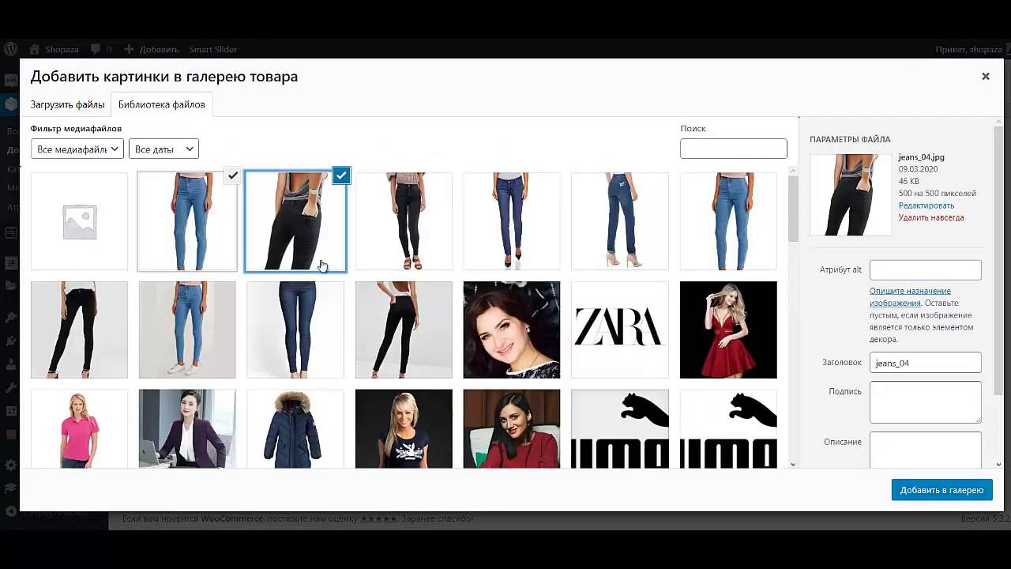
click(417, 248)
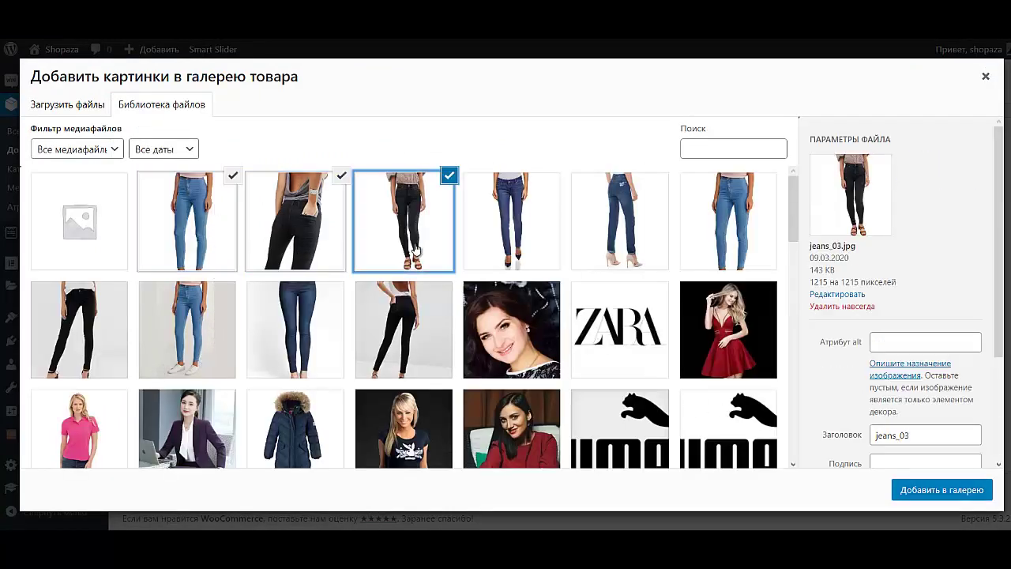
click(613, 248)
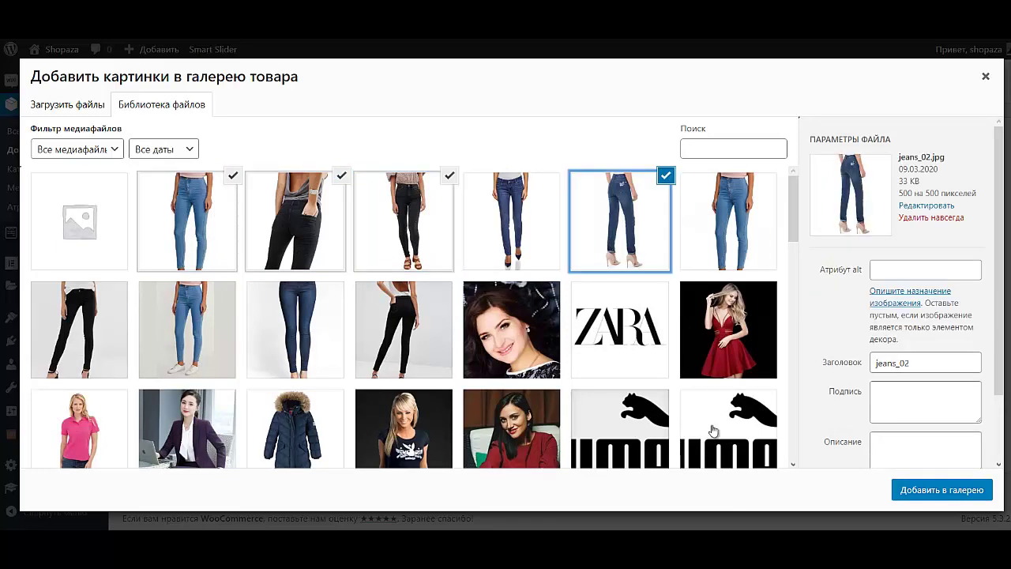
click(948, 490)
scroll(754, 422, down, 2)
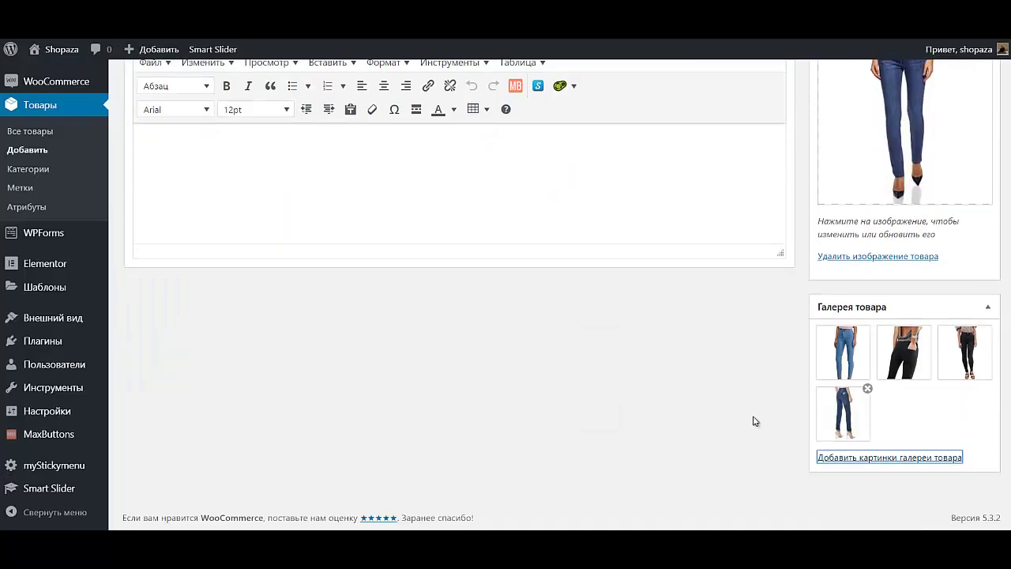
Step: Fill the main product description with the Lindy text, from «Женские джинсы модели Lindy с низкой посадкой и зауженным кроем» to «искусственными прорезями»
scroll(636, 427, up, 5)
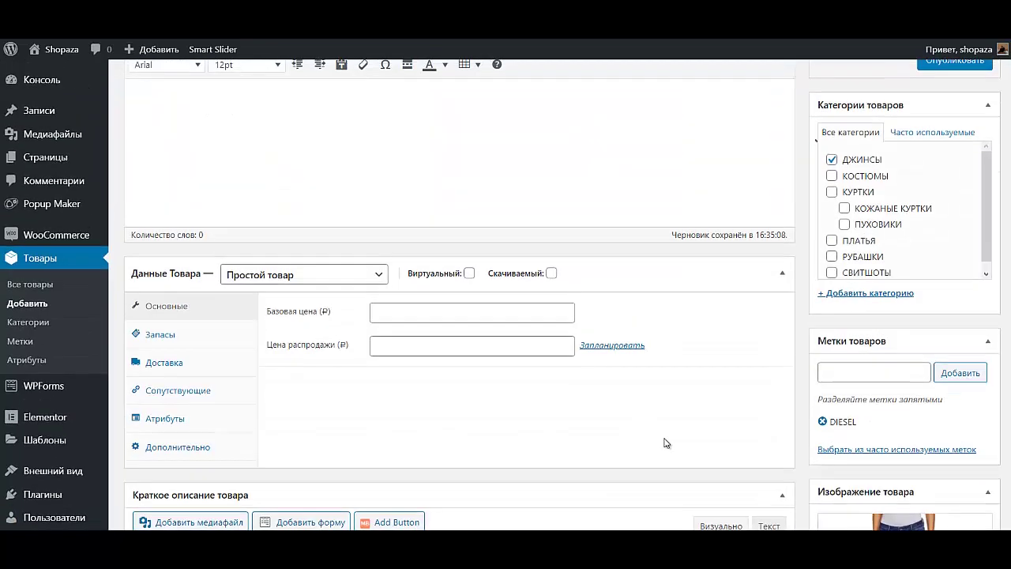
scroll(663, 441, up, 3)
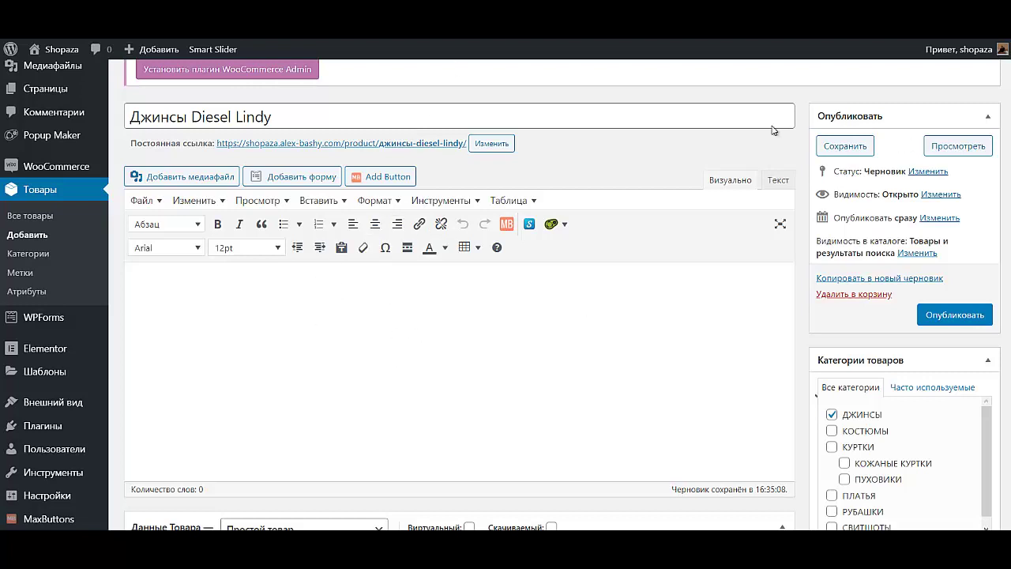
click(774, 183)
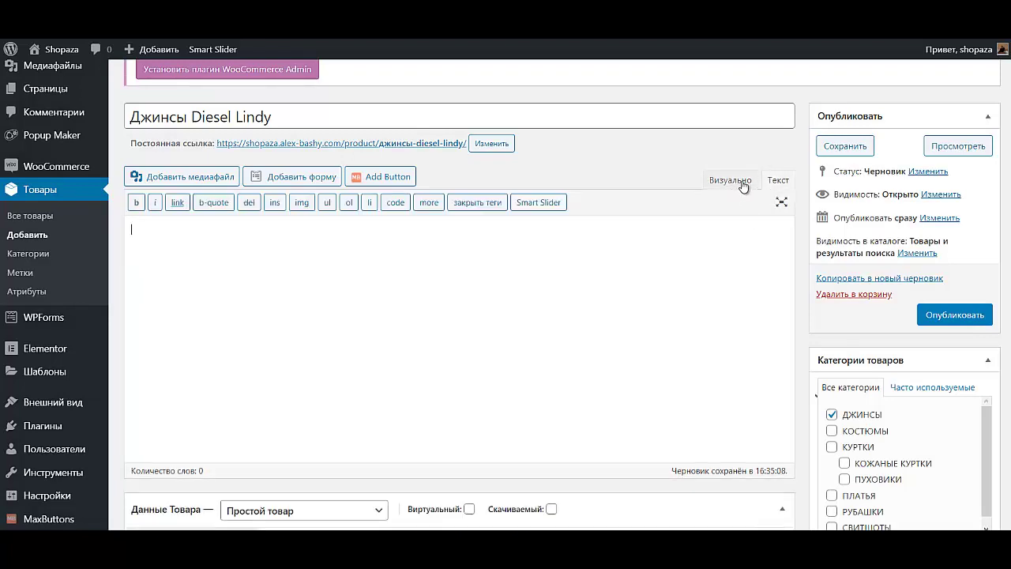
click(741, 183)
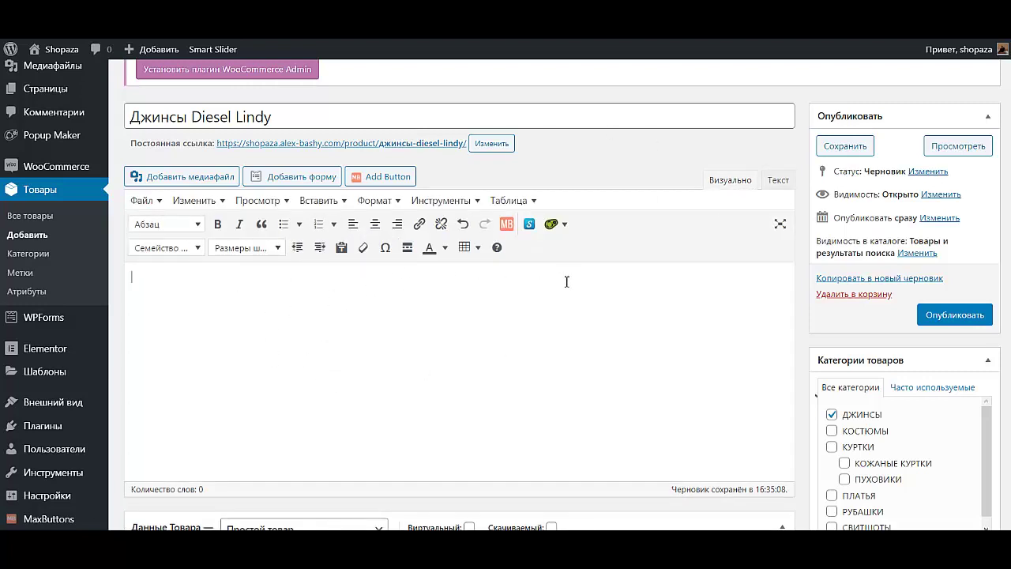
text(Женские джинсы модели Lindy с низкой посадкой и зауженным кроем. Застегивается на пуговицу и молнию. Изделие дополнено прорезными карманами спереди и накладными карманами сзади. Джинсы декорированы перманентными складками, эффектом потертости и искусственными прорезями)
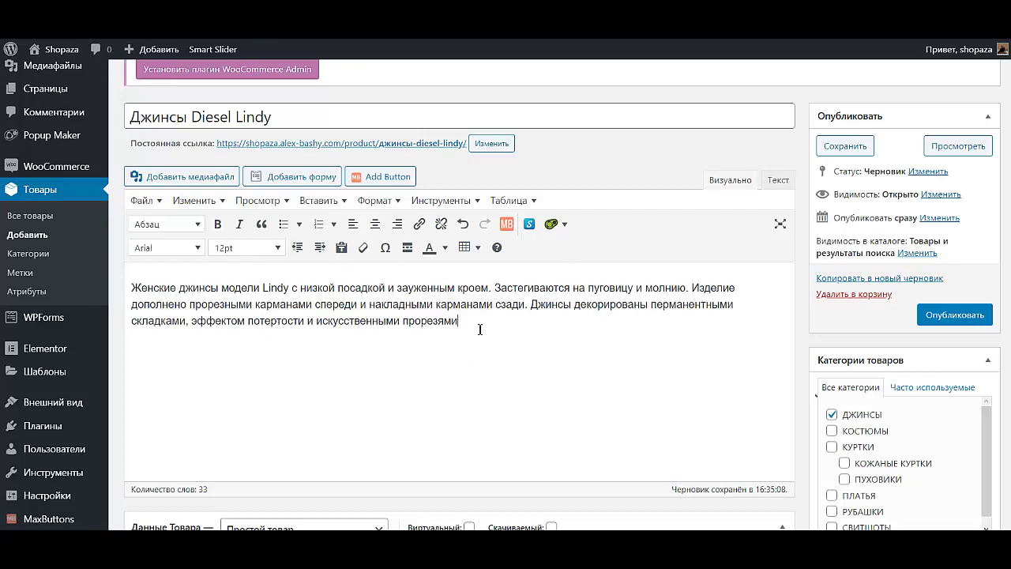
Step: Enter the HTML <a href="#popmake-86"><span class="size">Таблица соответствия размеров</span></a> as the short product description and return to the visual view
scroll(499, 341, down, 10)
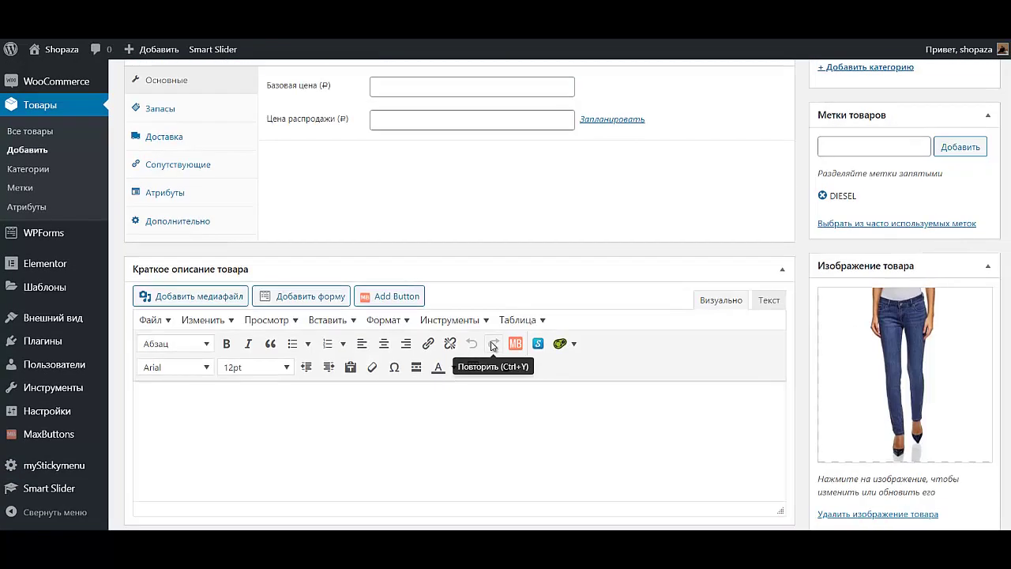
scroll(493, 346, up, 3)
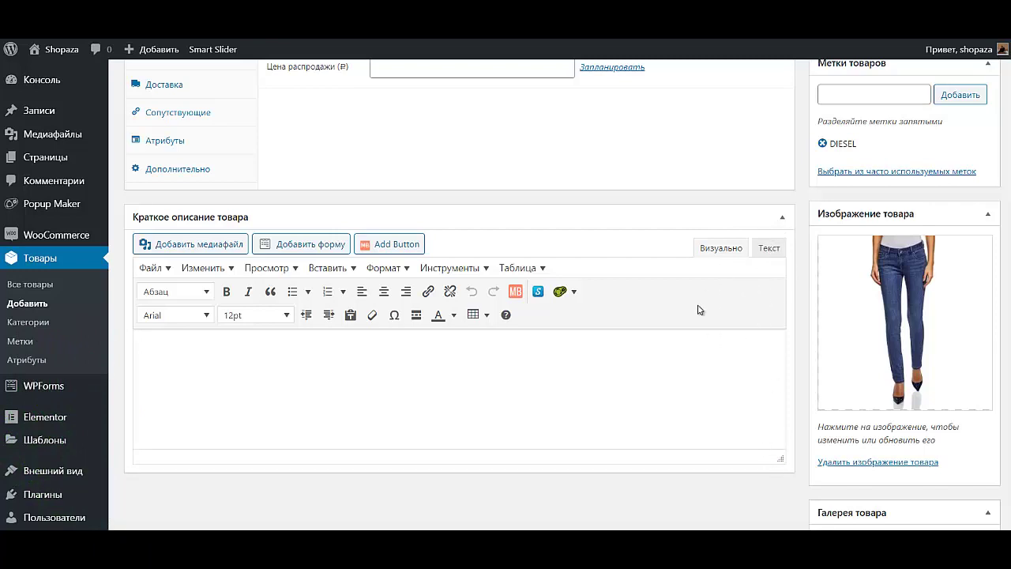
click(770, 250)
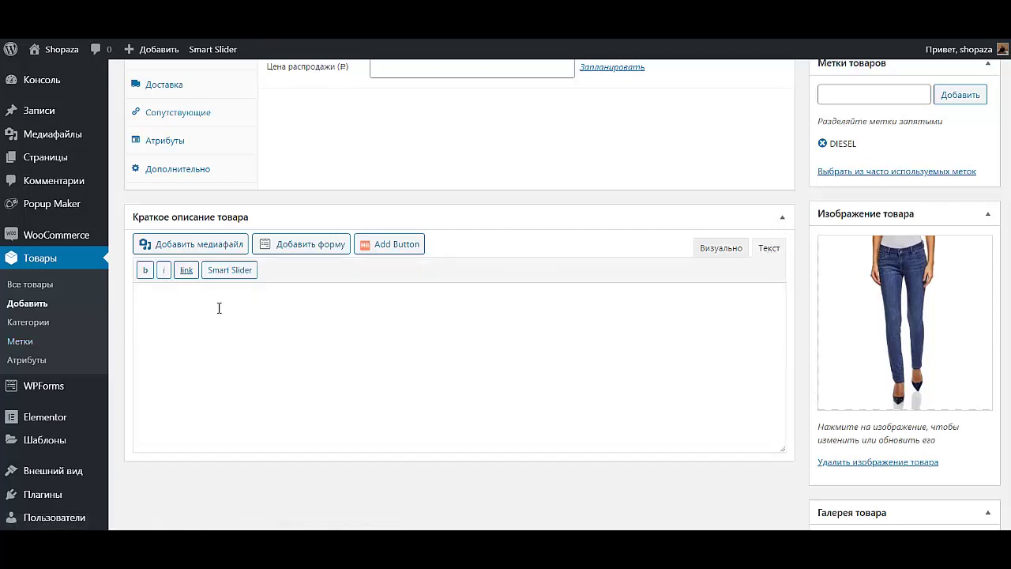
text(<a href="#popmake-86"><span class="size">Таблица соответствия размеров</span></a>)
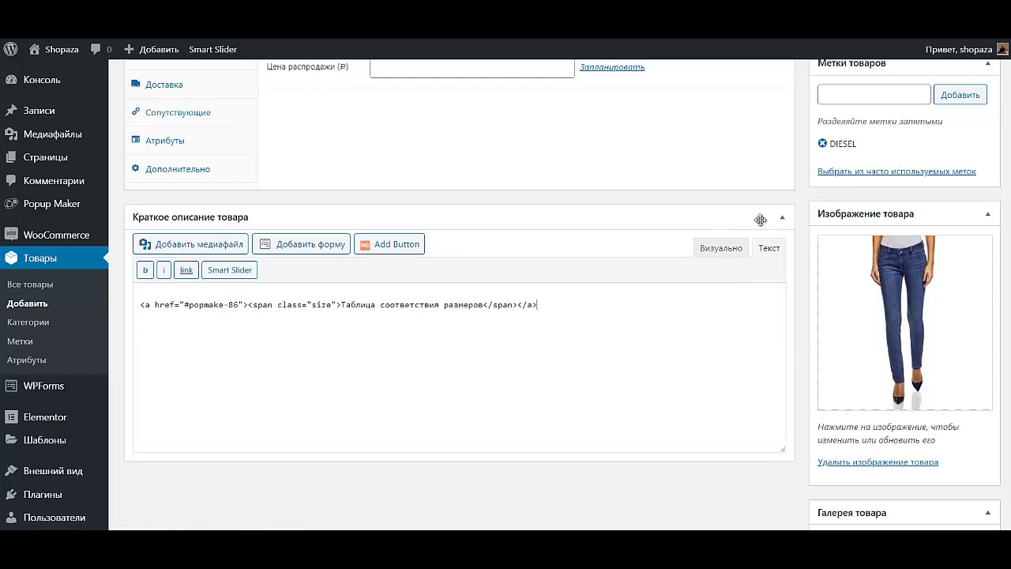
click(731, 250)
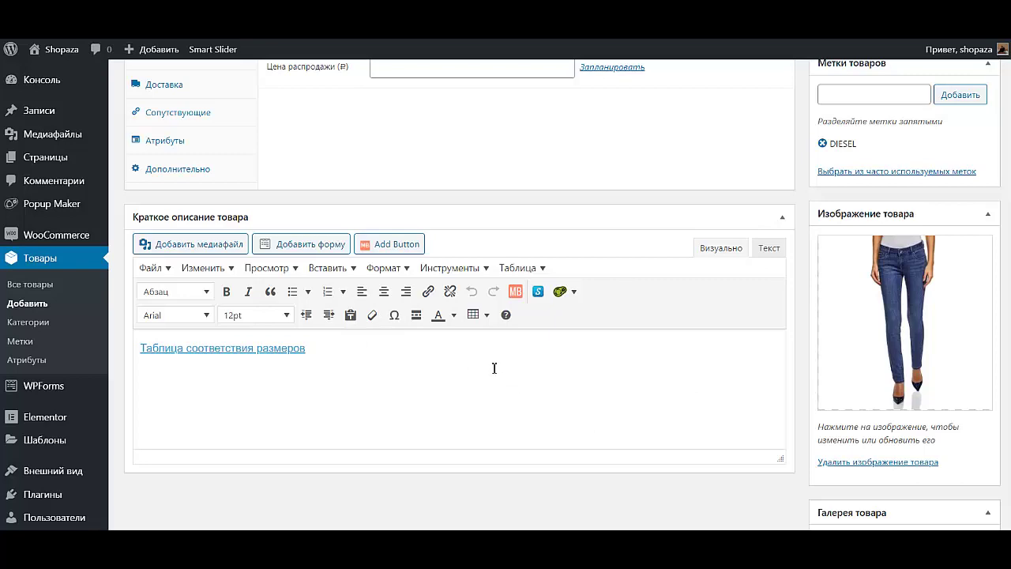
Step: Examine the base price, sale price and SKU (Артикул) fields in the product data
scroll(491, 368, down, 3)
scroll(490, 375, up, 5)
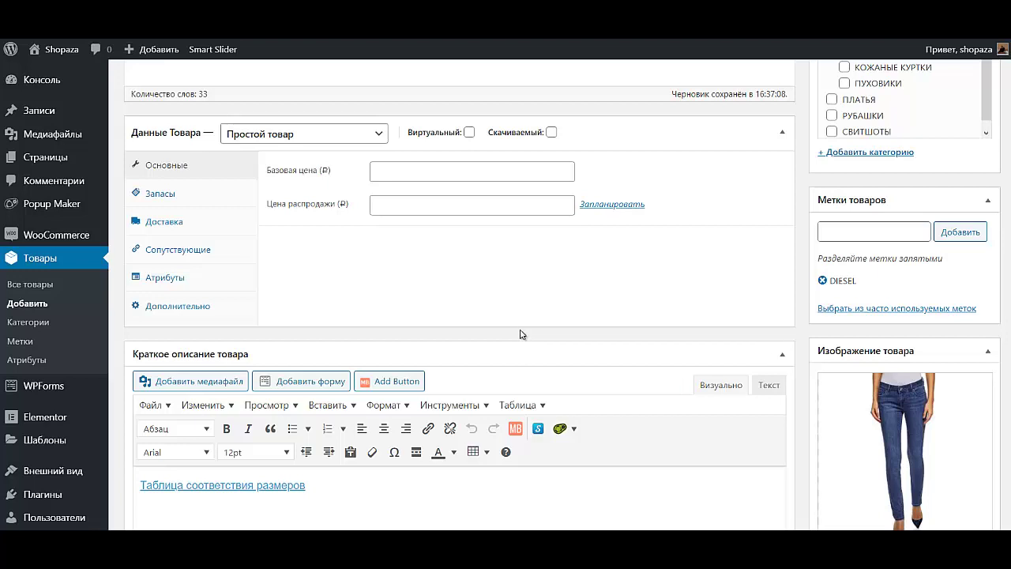
click(466, 171)
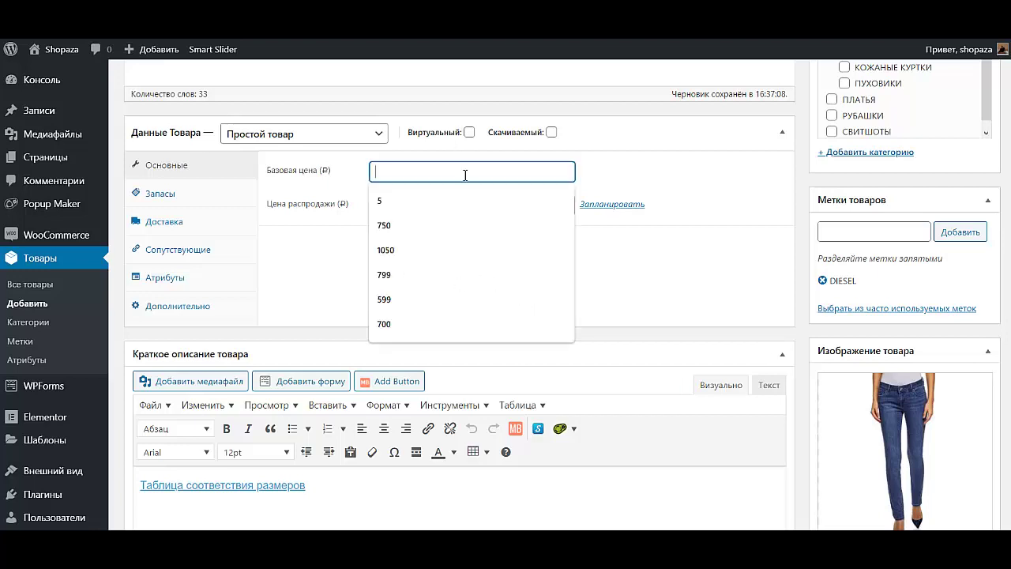
click(366, 248)
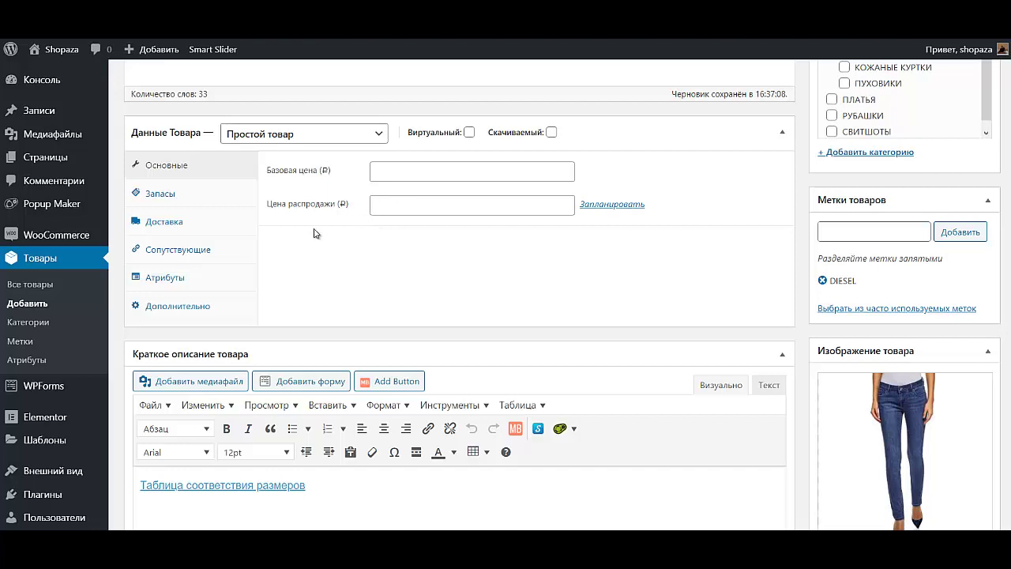
click(177, 204)
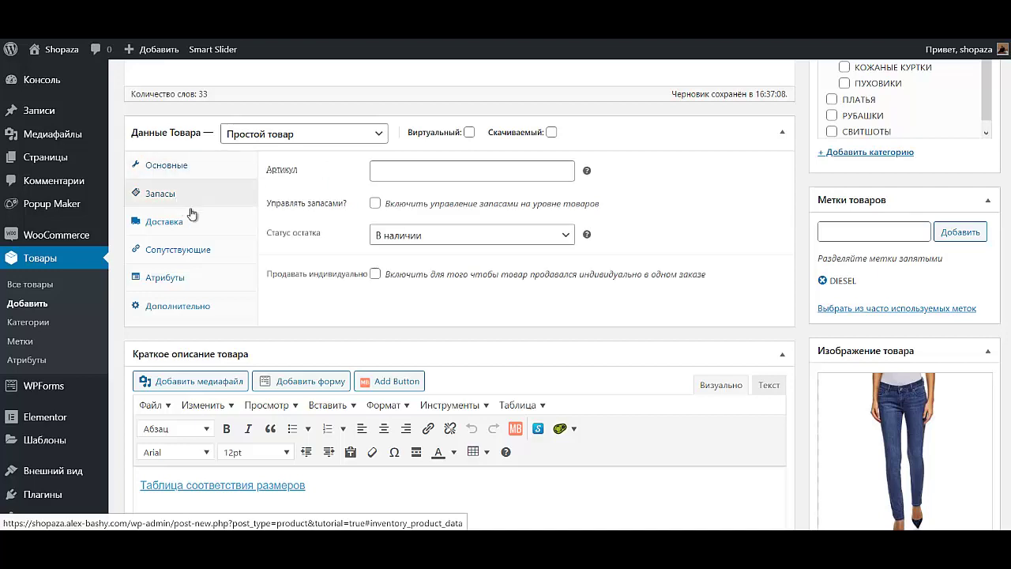
click(439, 169)
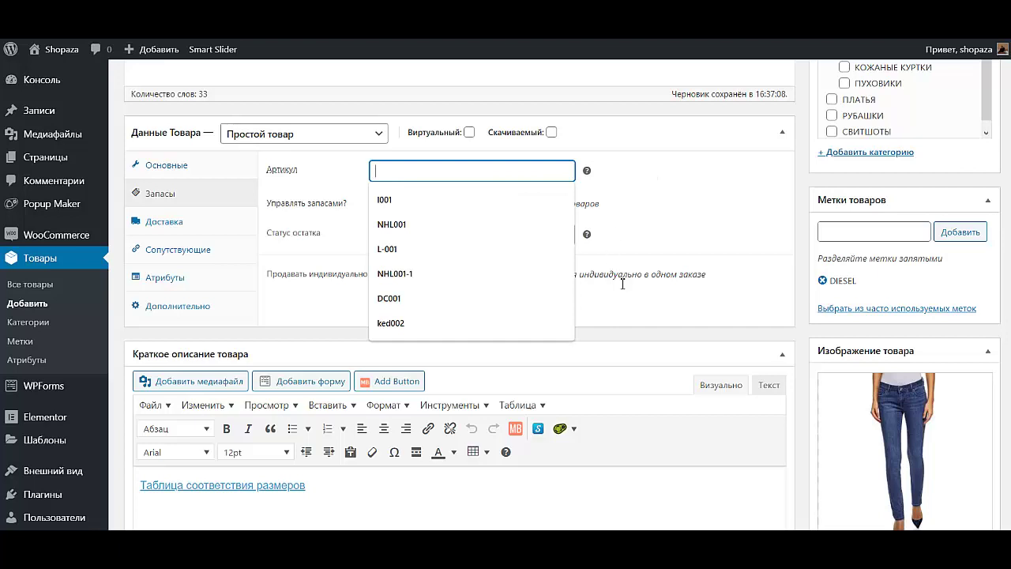
click(662, 324)
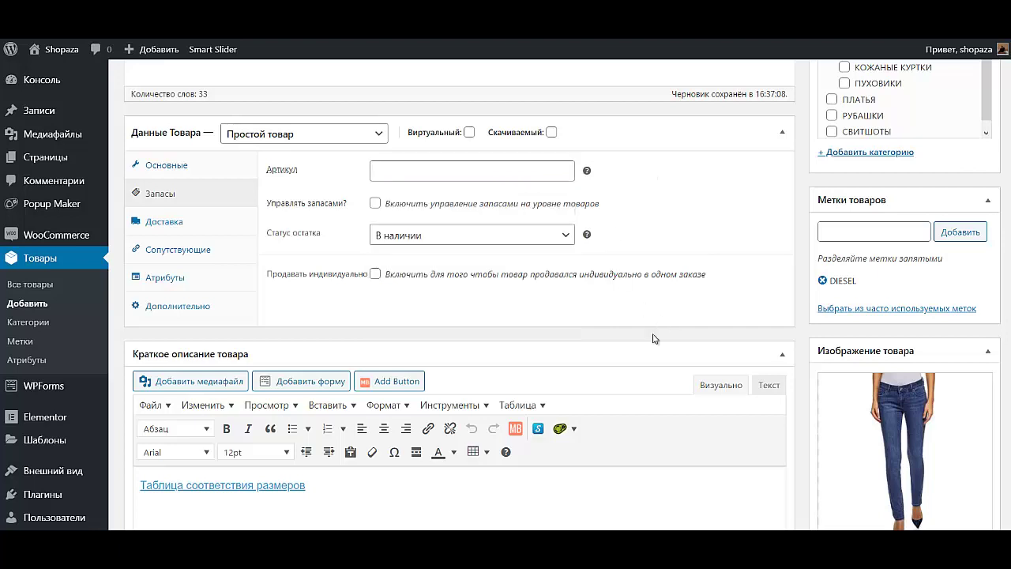
Step: Enable stock management for the product and review its stock quantity, backorder and low-stock threshold options
click(375, 203)
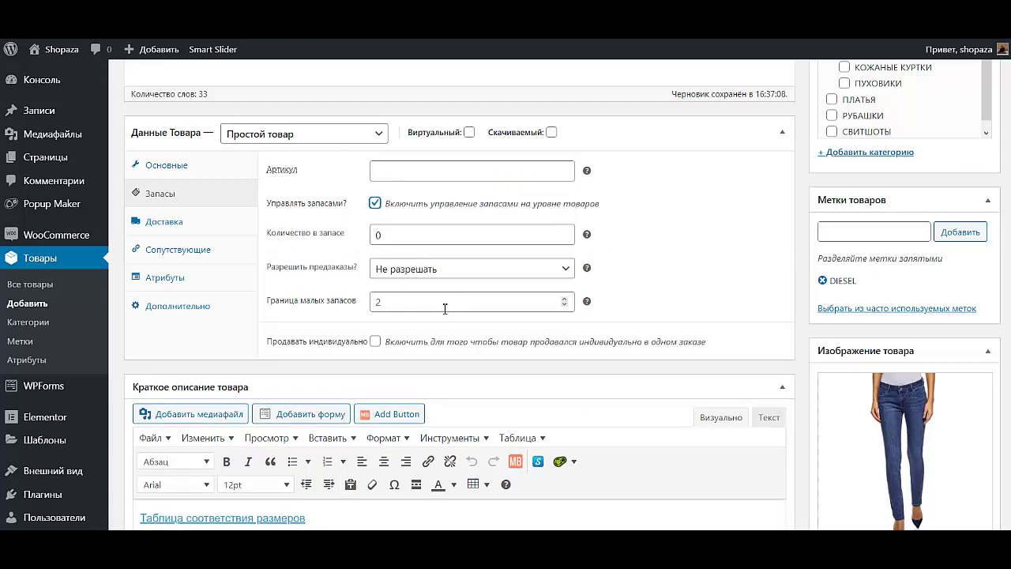
drag(389, 234, 363, 236)
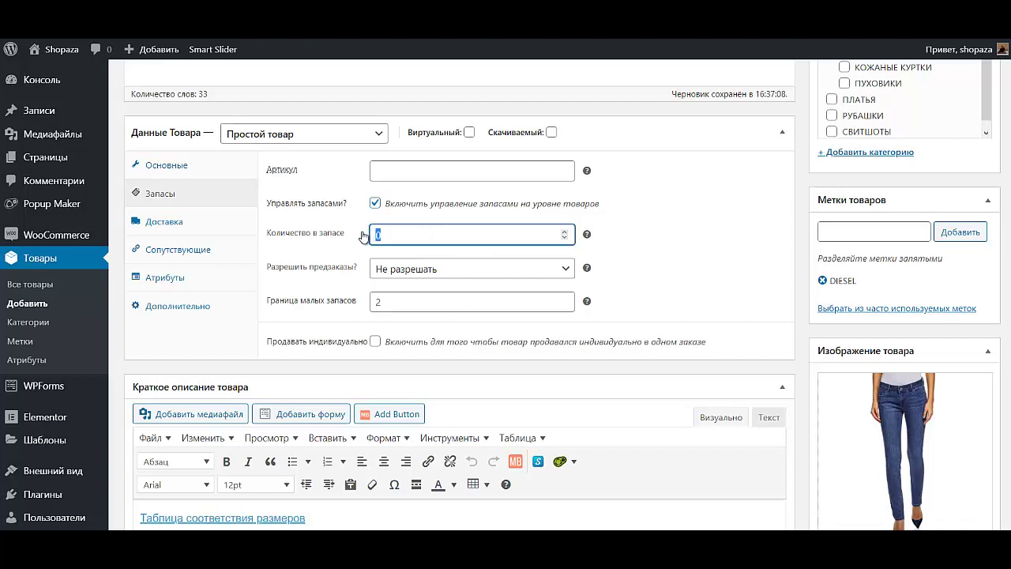
click(425, 271)
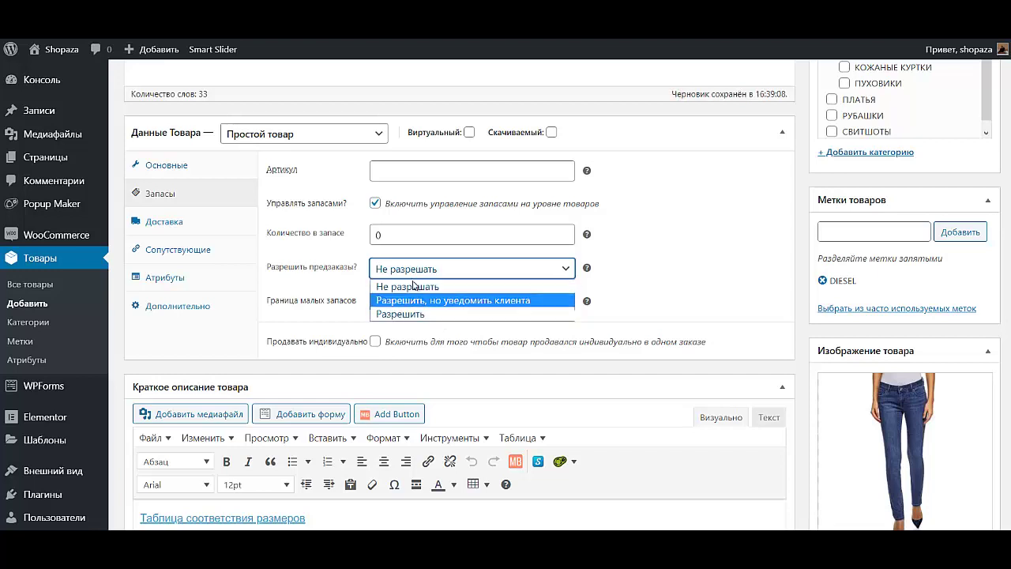
click(674, 241)
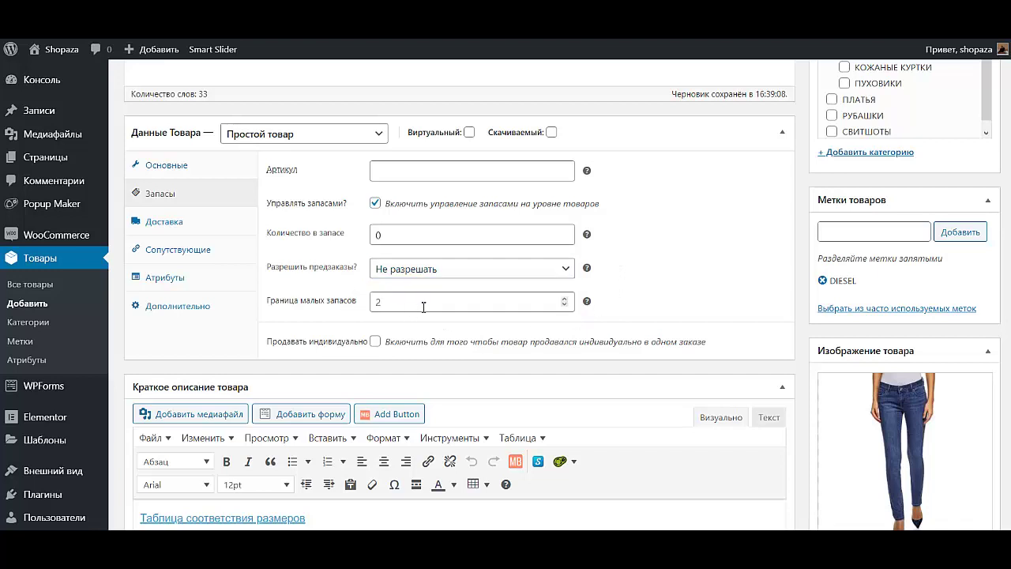
click(378, 301)
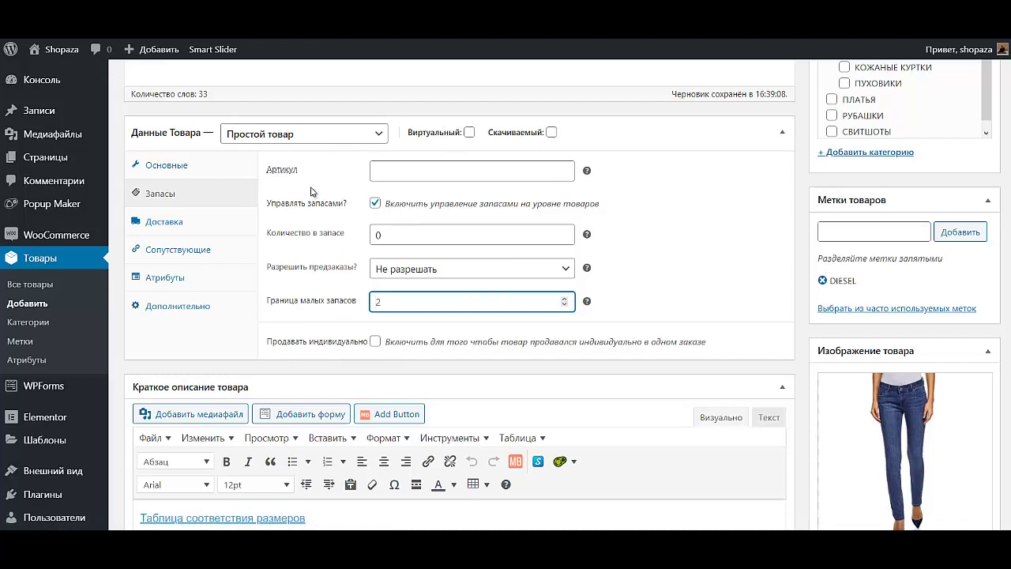
Step: Change the product type to Вариативный товар and add the РАЗМЕР attribute to the product
click(317, 136)
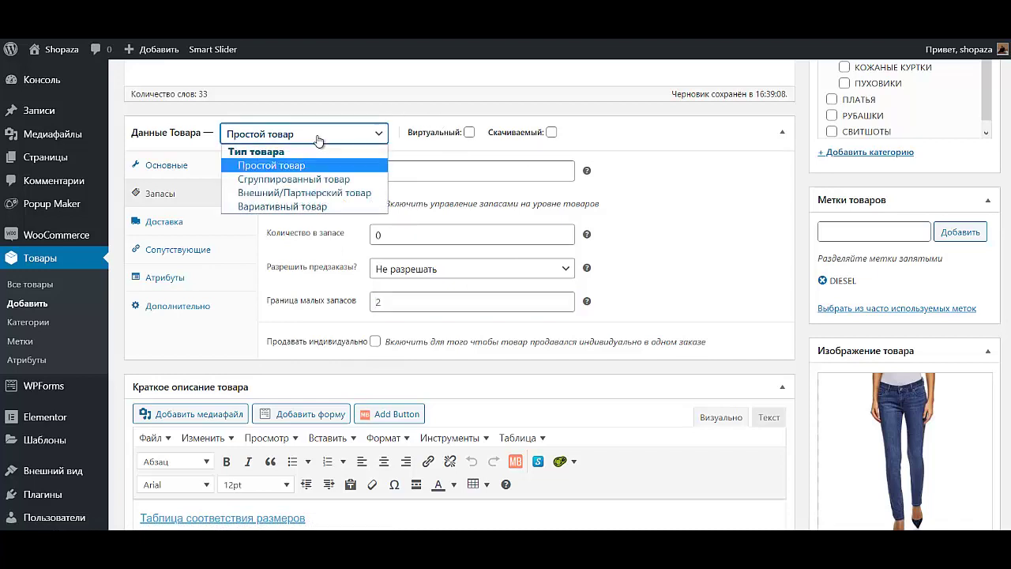
click(317, 207)
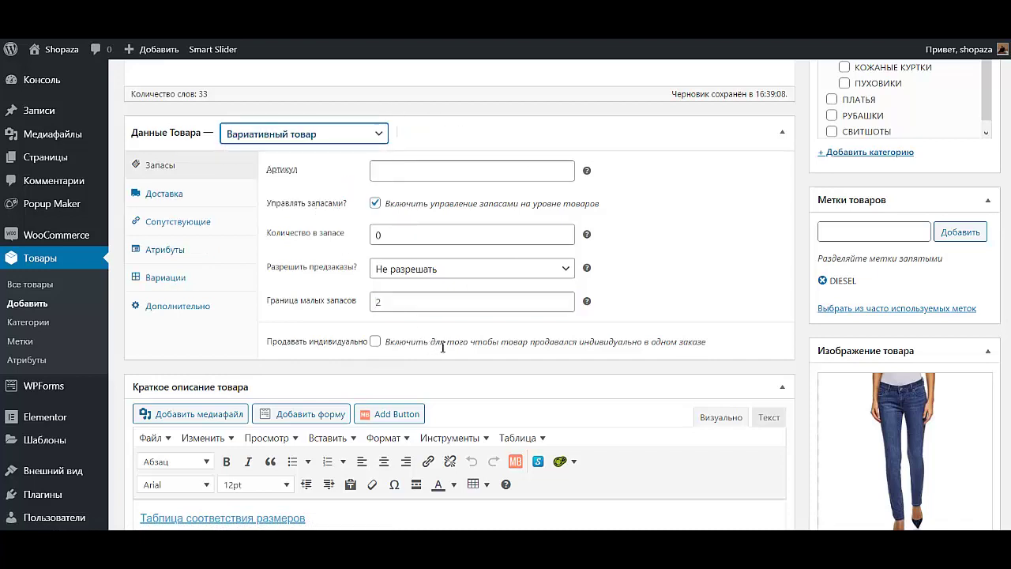
click(173, 259)
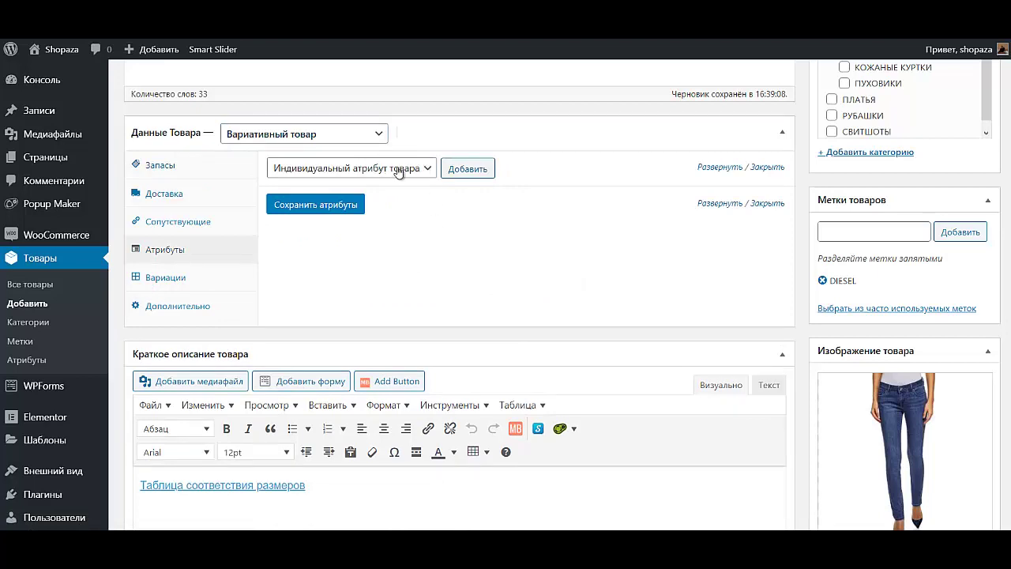
click(411, 171)
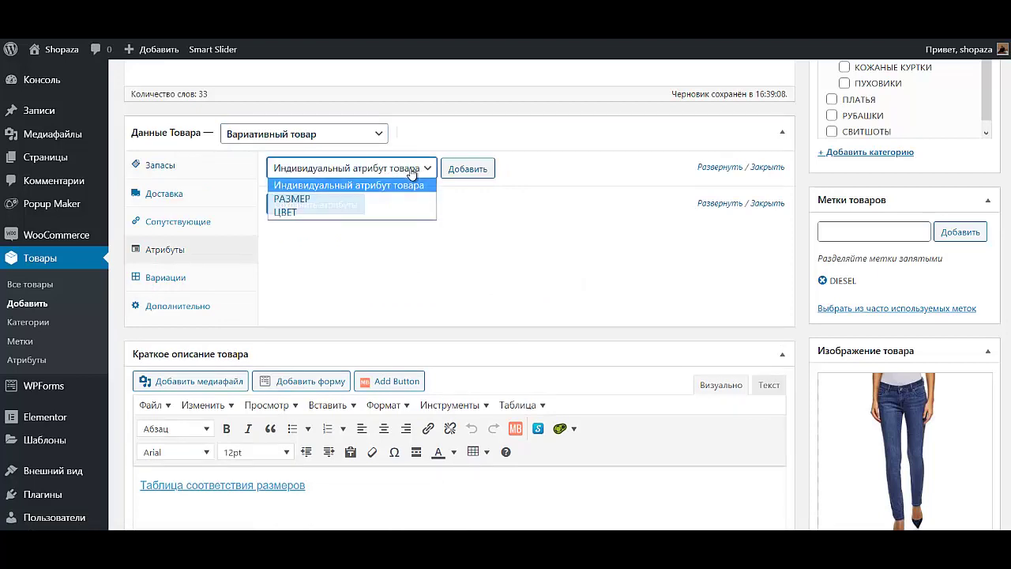
click(332, 199)
click(471, 171)
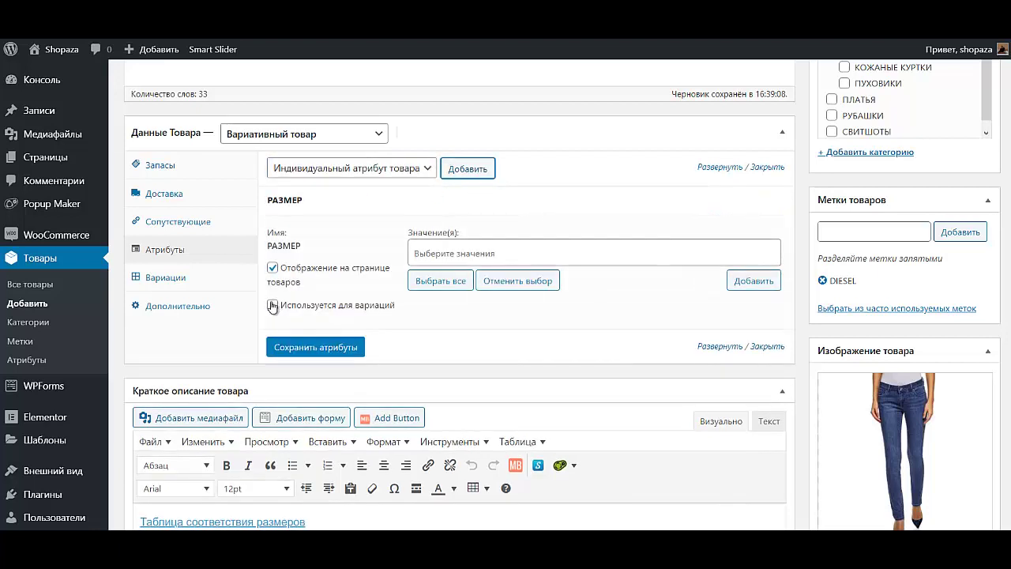
Step: Enable the РАЗМЕР attribute for variations, give it the values L, M and S, and save the attributes
click(273, 305)
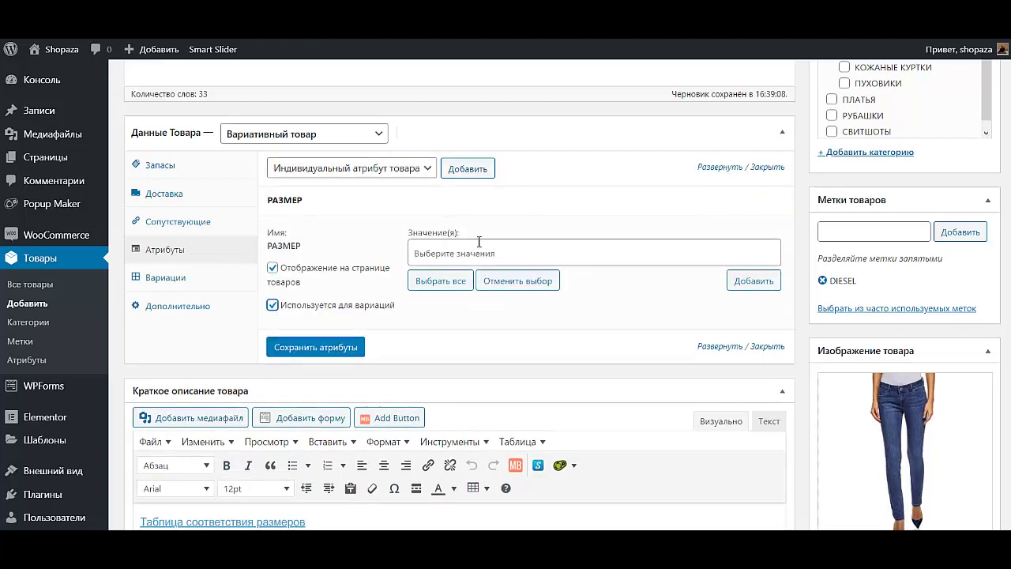
click(448, 253)
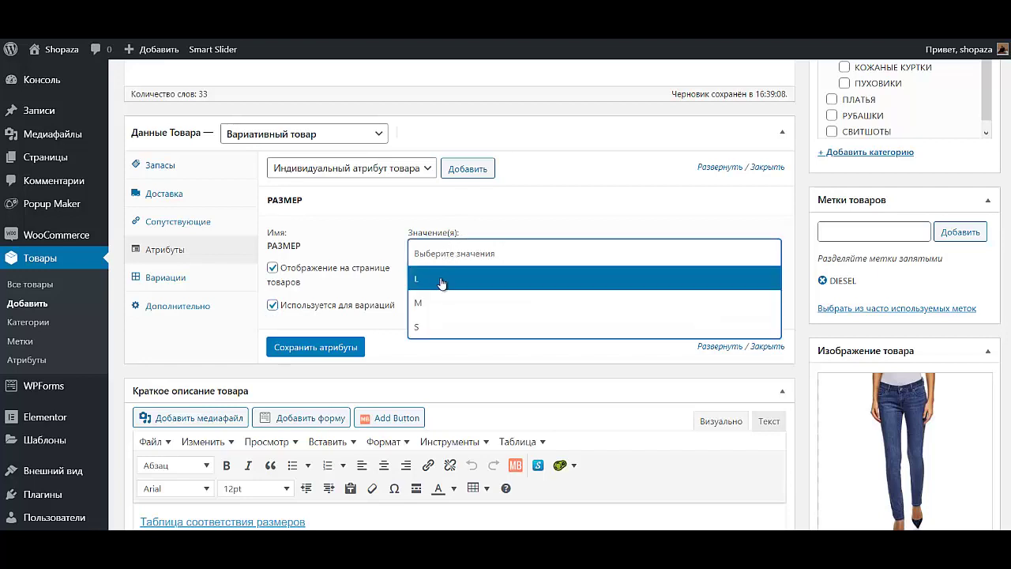
click(441, 283)
click(485, 255)
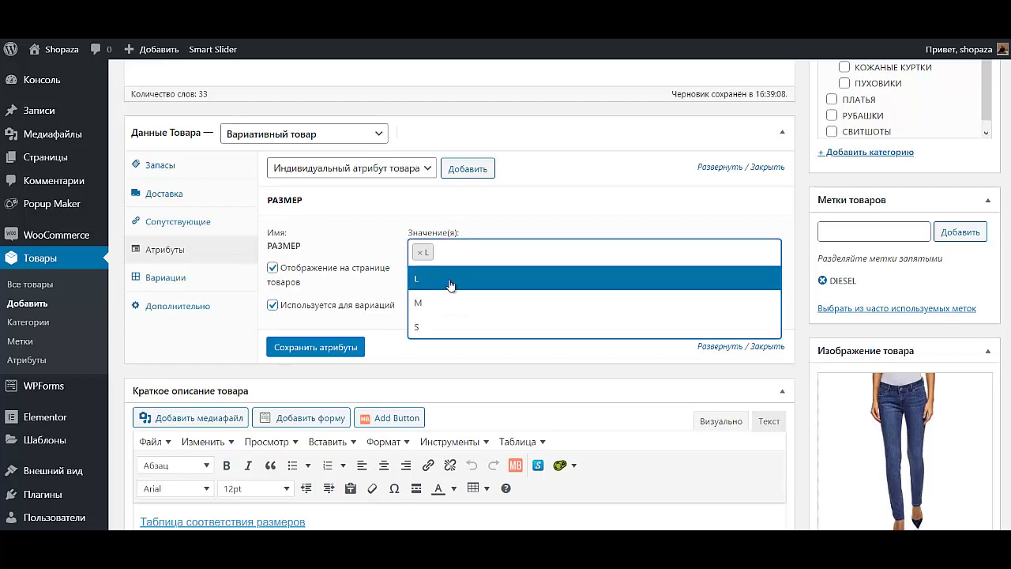
click(428, 302)
click(517, 261)
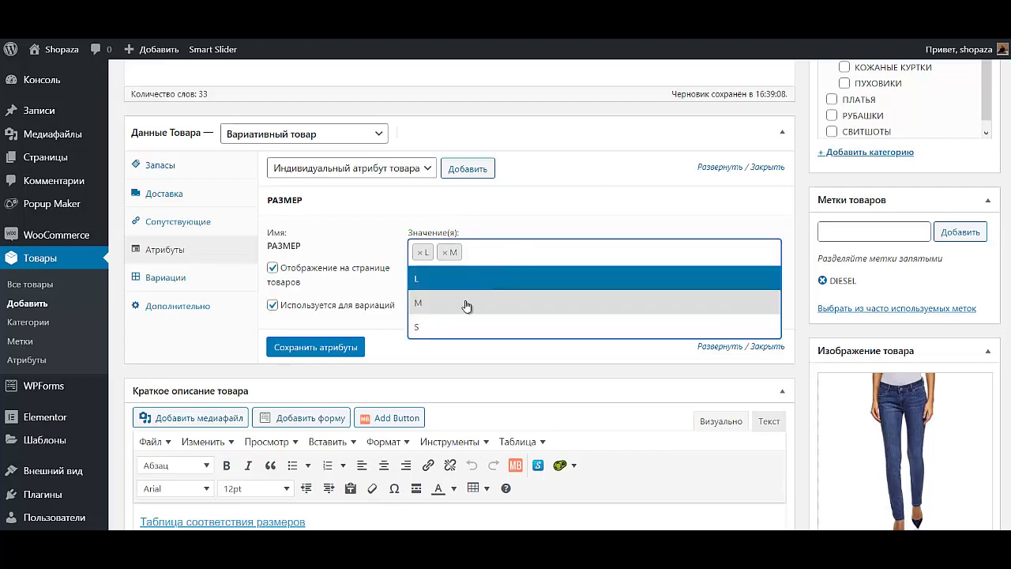
click(445, 327)
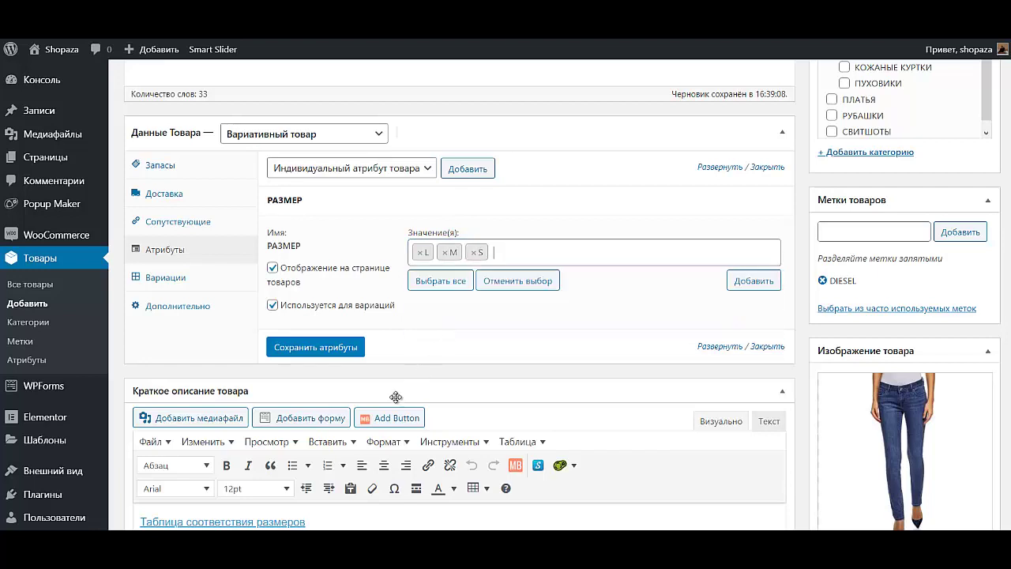
click(320, 349)
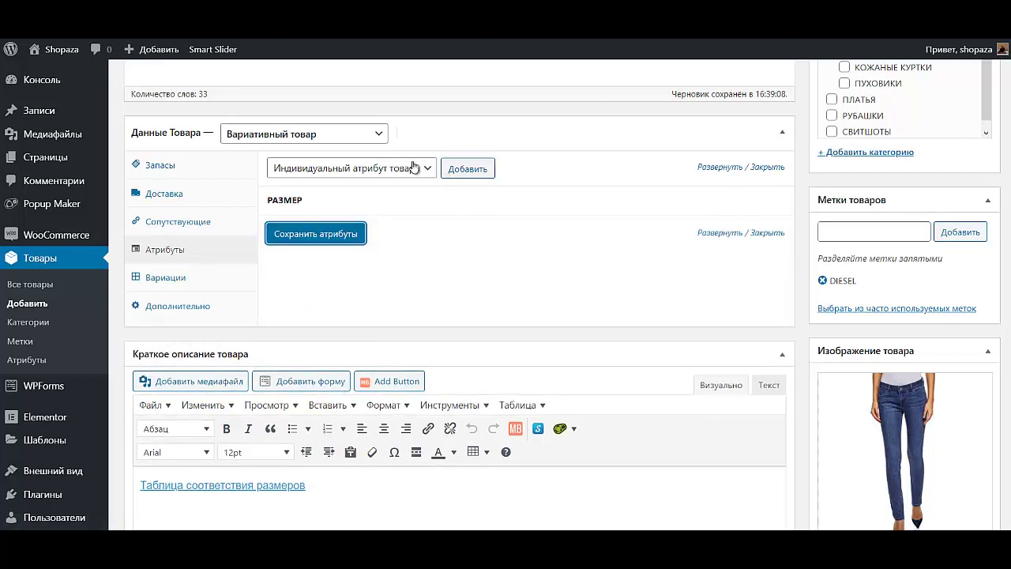
Step: Add the ЦВЕТ attribute to the product and enable it for variations
click(420, 173)
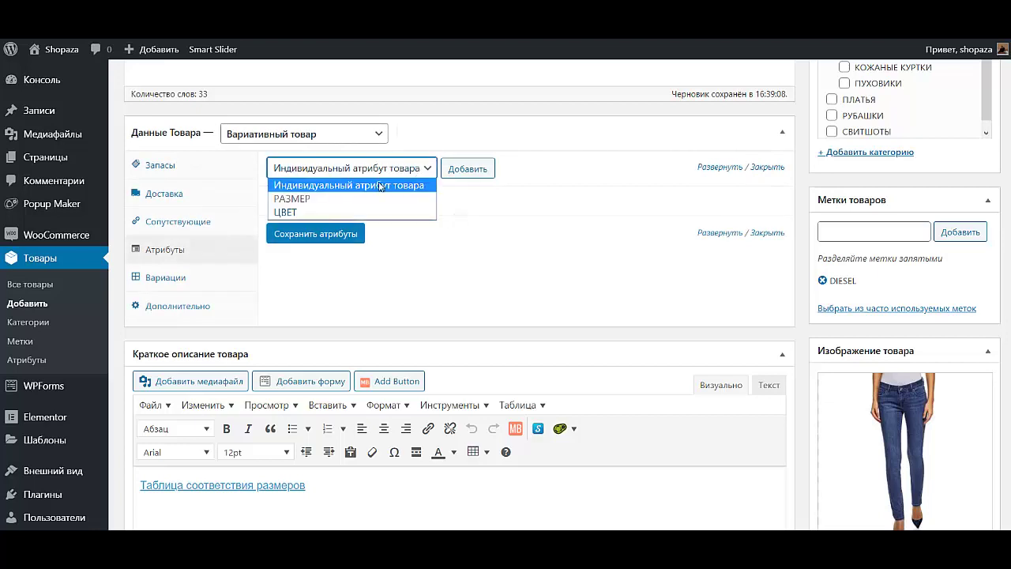
click(358, 212)
click(481, 168)
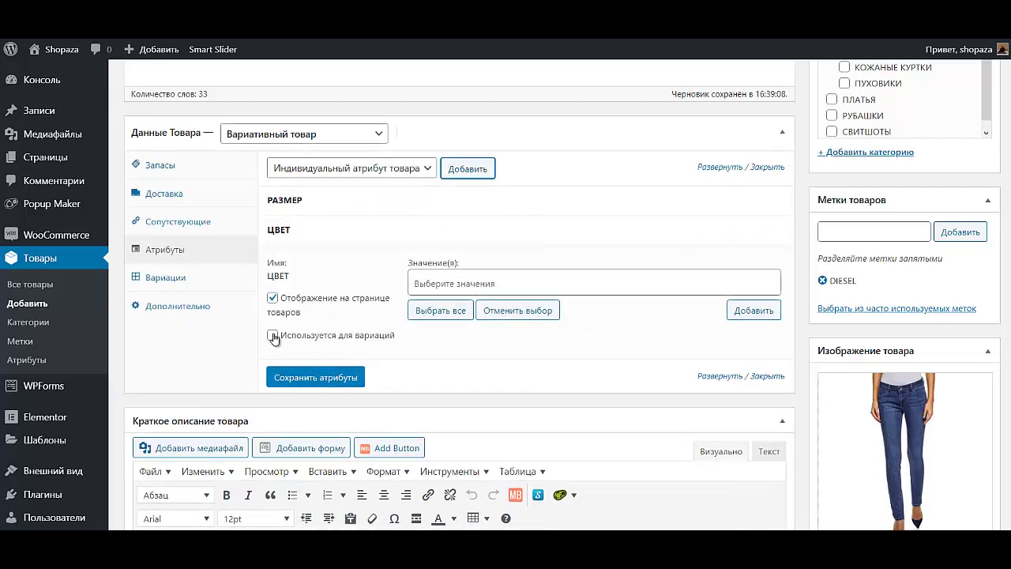
click(274, 335)
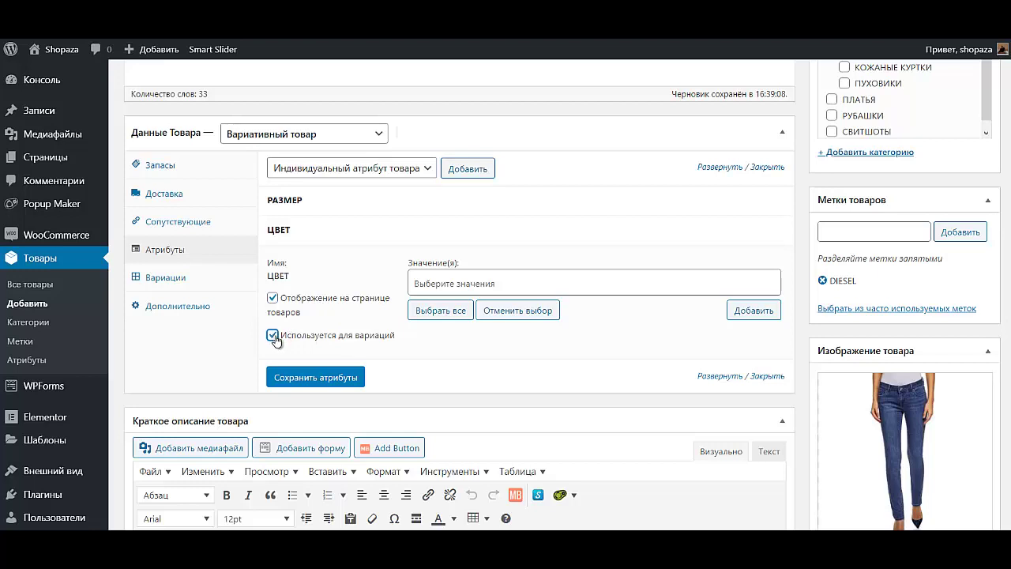
Step: Give the ЦВЕТ attribute the values СИНИЙ, ЧЕРНЫЙ and ГОЛУБОЙ and save the attributes
click(517, 284)
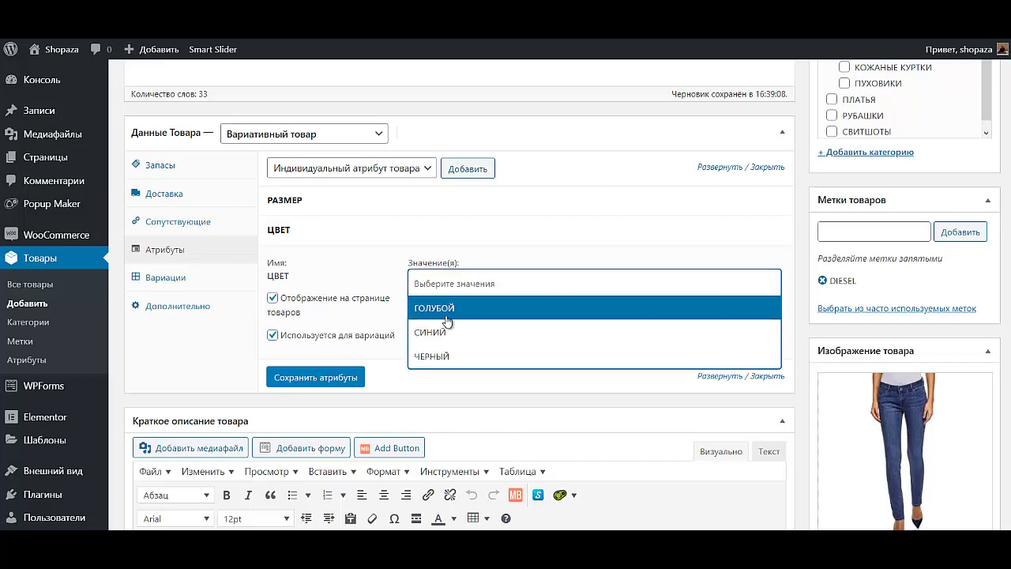
click(444, 331)
click(484, 291)
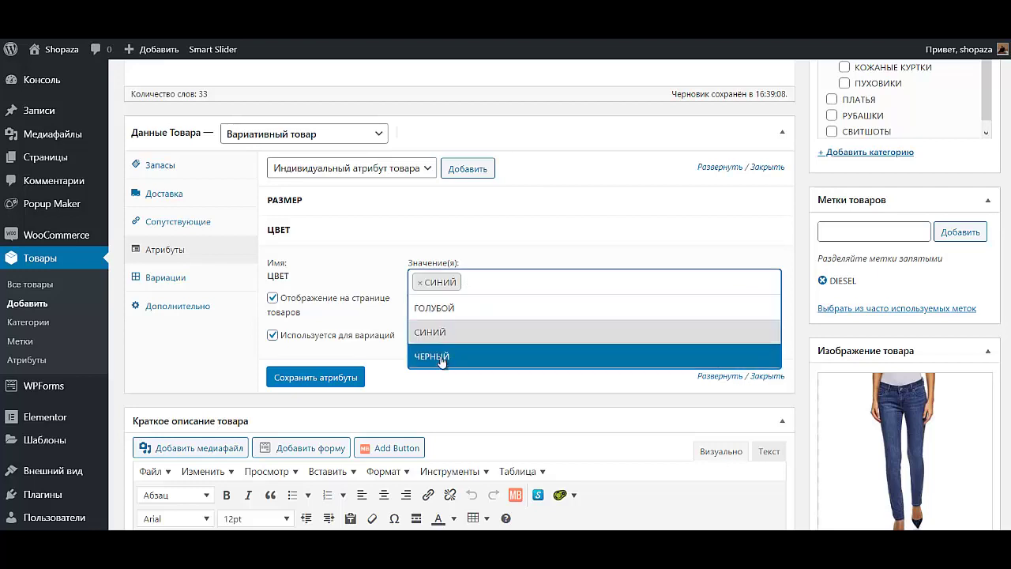
click(442, 359)
click(540, 283)
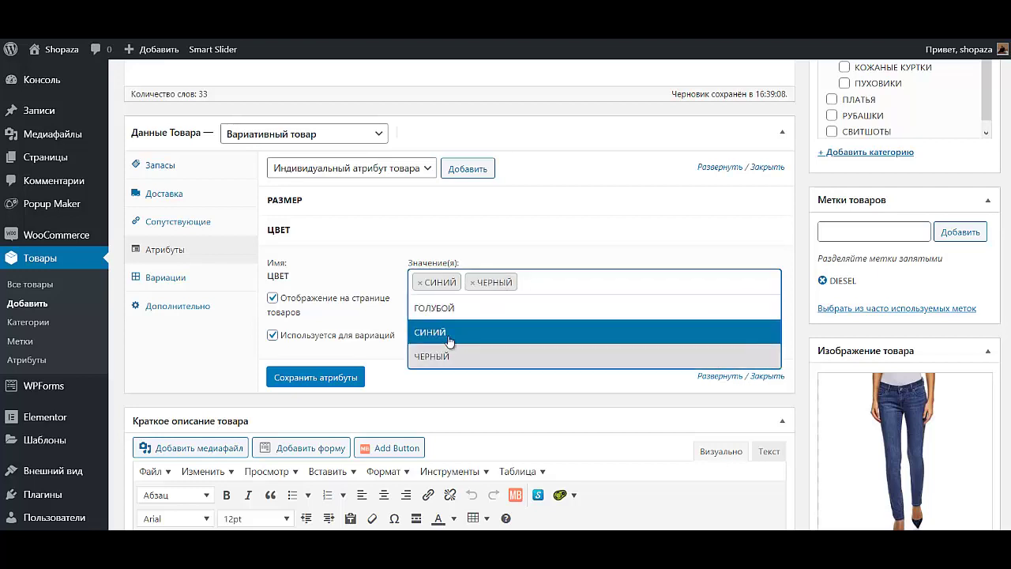
click(454, 341)
click(596, 285)
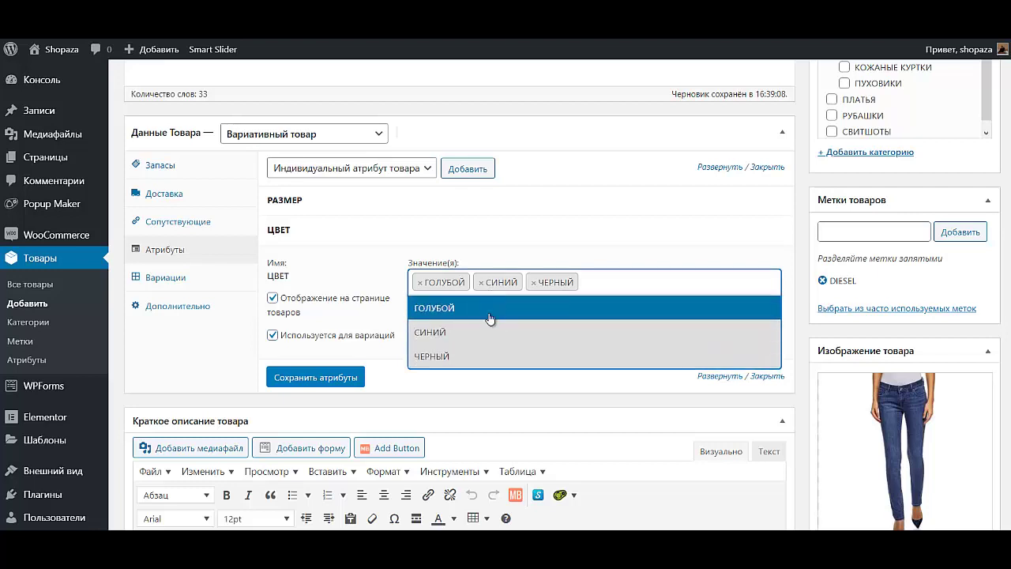
click(280, 378)
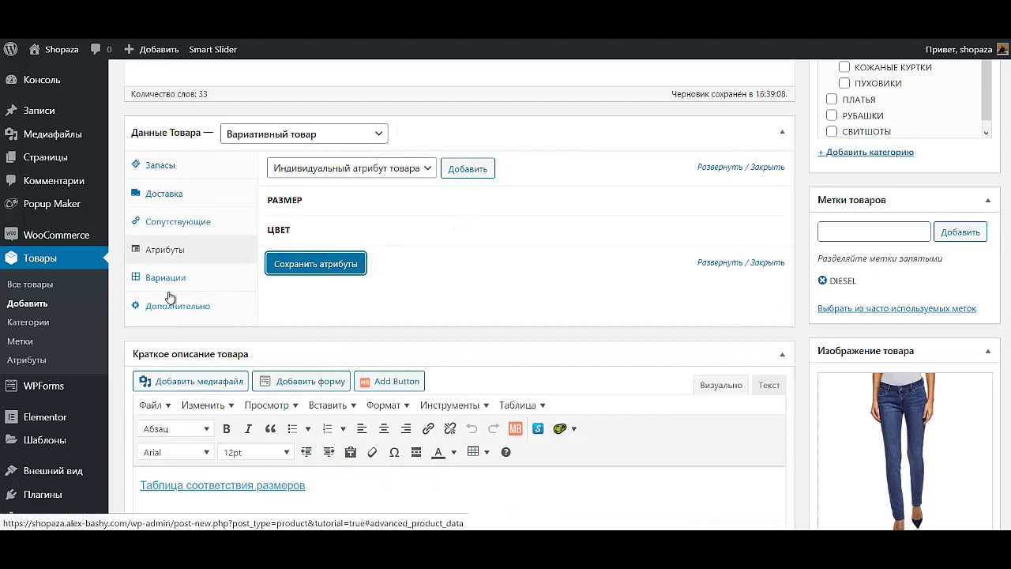
Step: Generate the product variations from all combinations of the size and colour attributes
click(176, 280)
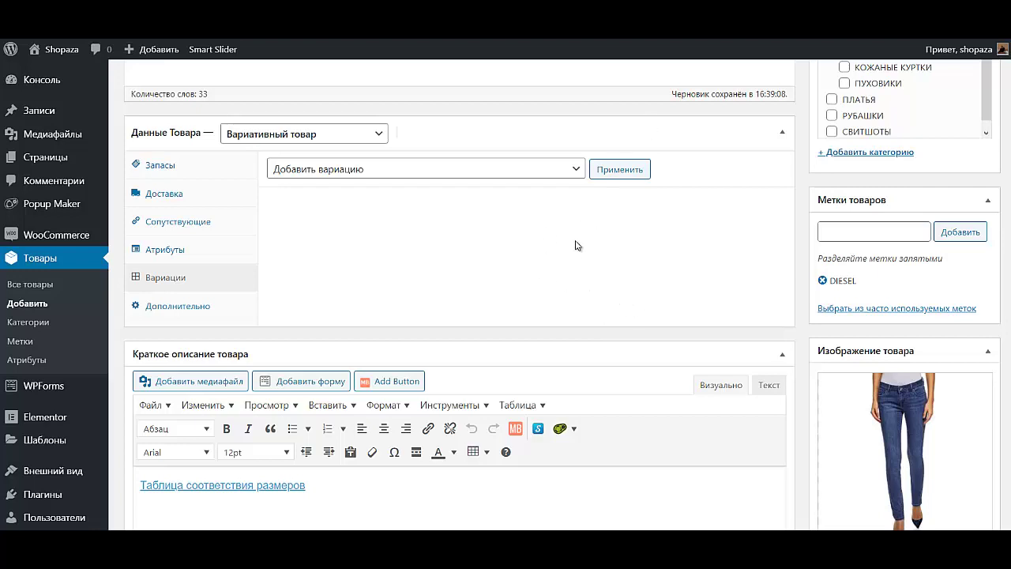
click(574, 172)
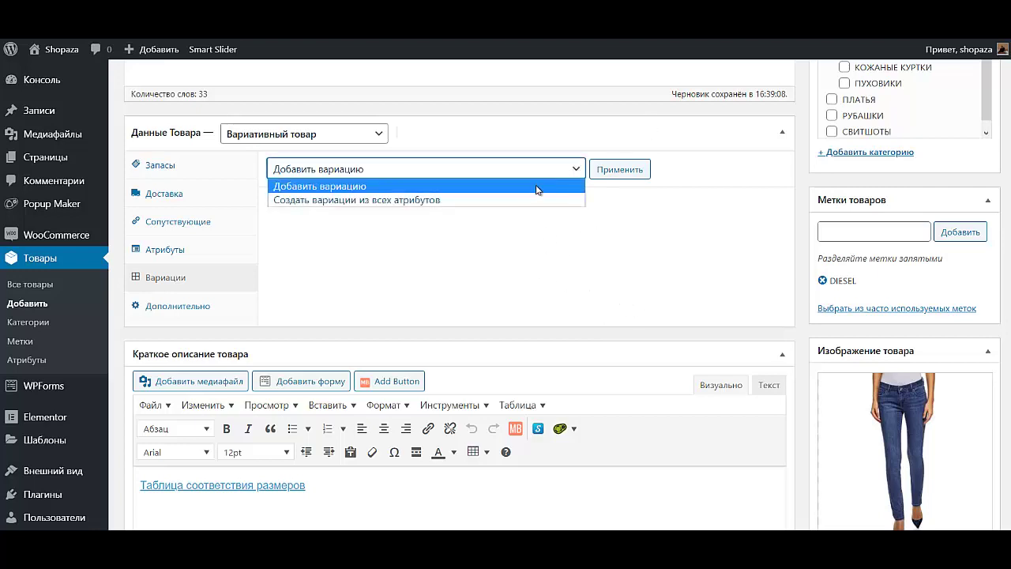
click(508, 204)
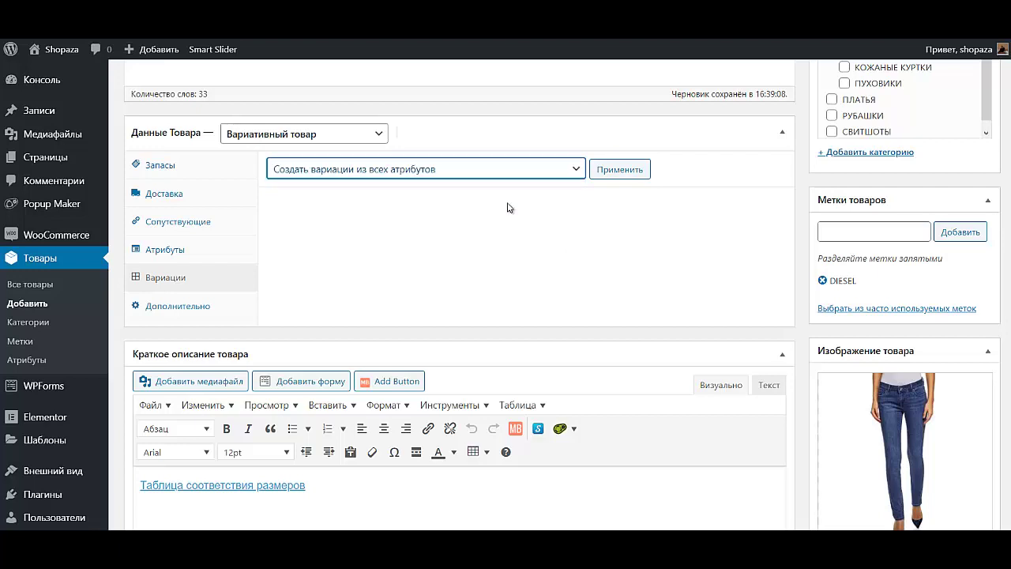
click(625, 173)
click(605, 110)
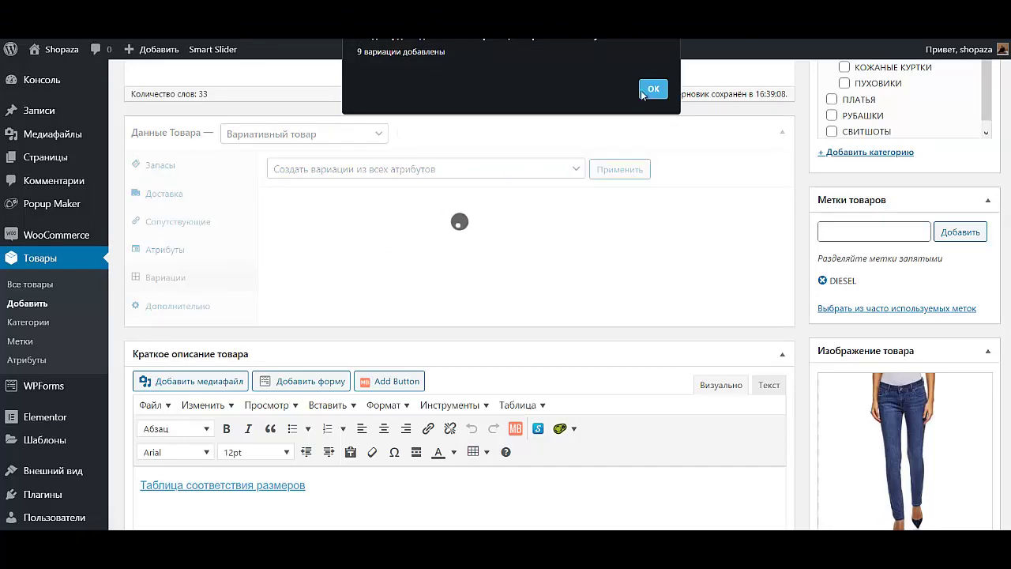
click(644, 90)
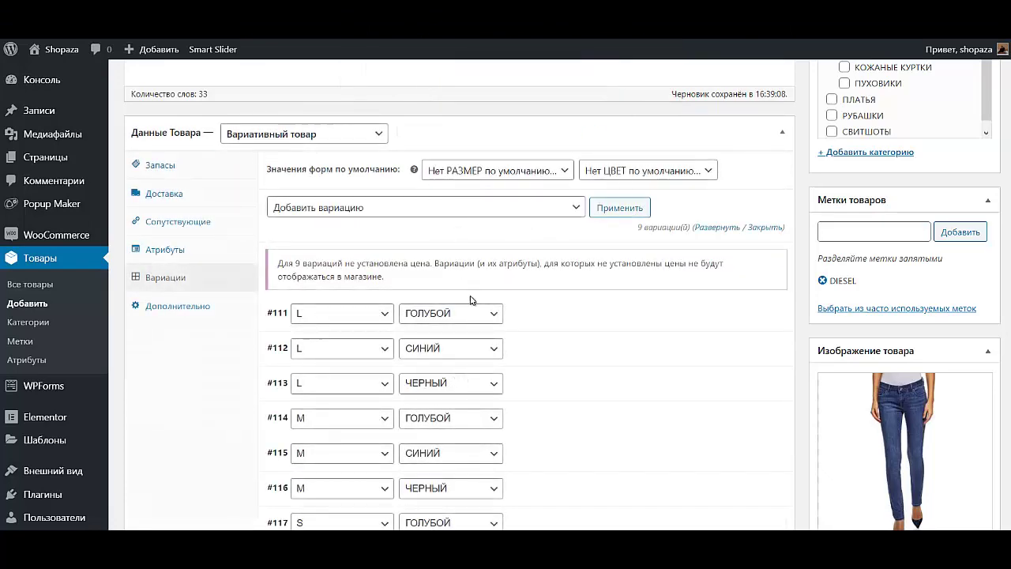
Step: Set the light-blue jeans picture jeans_05.jpg as the image of the L / ГОЛУБОЙ variation
scroll(553, 411, down, 5)
scroll(555, 403, up, 5)
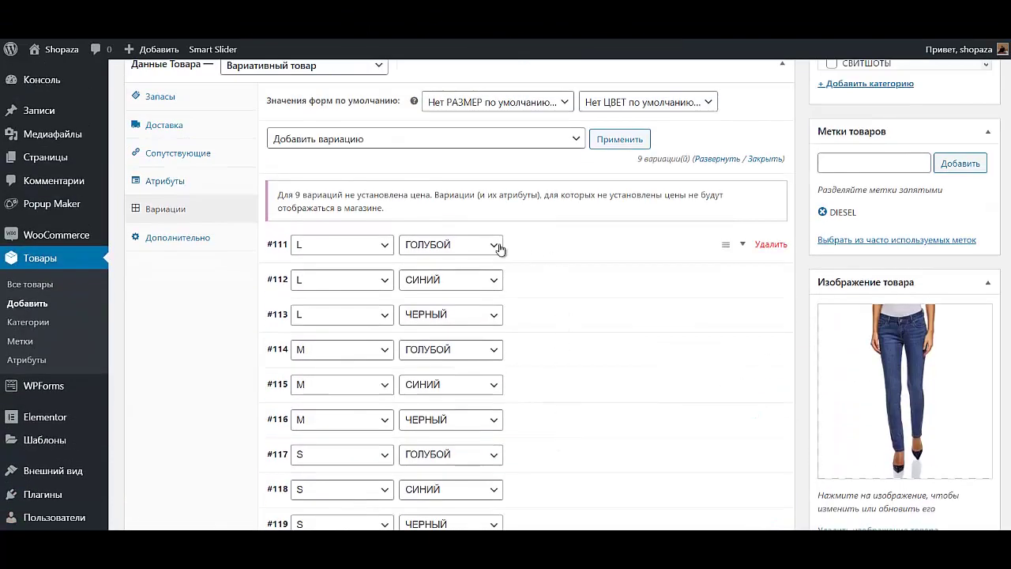
click(535, 248)
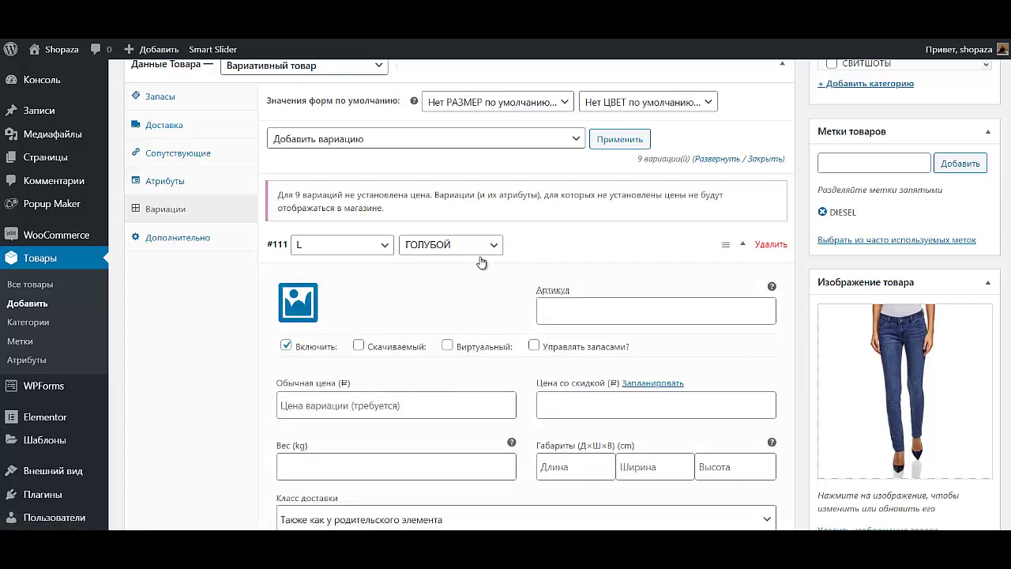
click(308, 295)
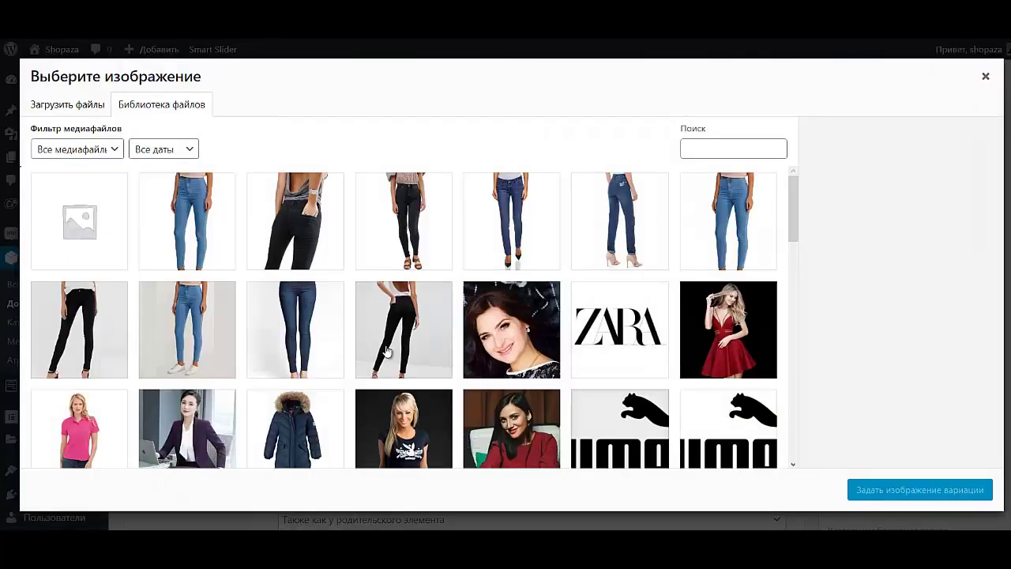
click(201, 247)
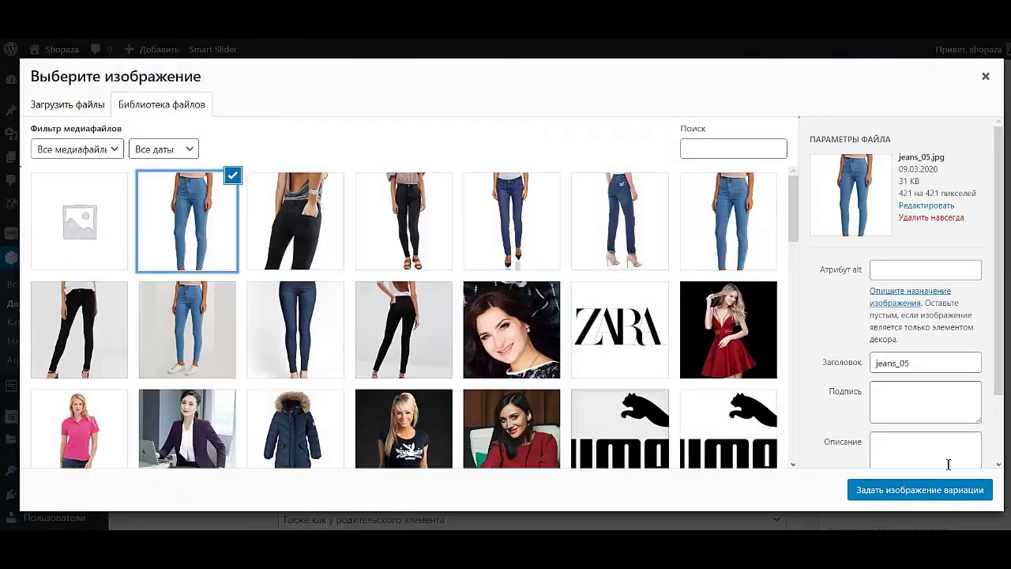
click(920, 490)
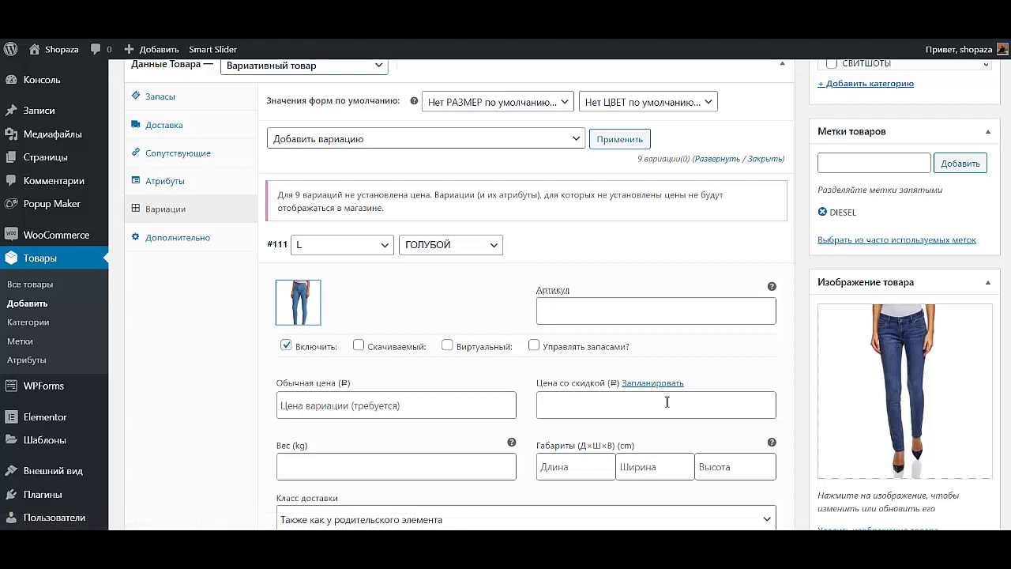
Step: Set the L / ГОЛУБОЙ variation's regular price to 7500 and its sale price to 5000
click(365, 406)
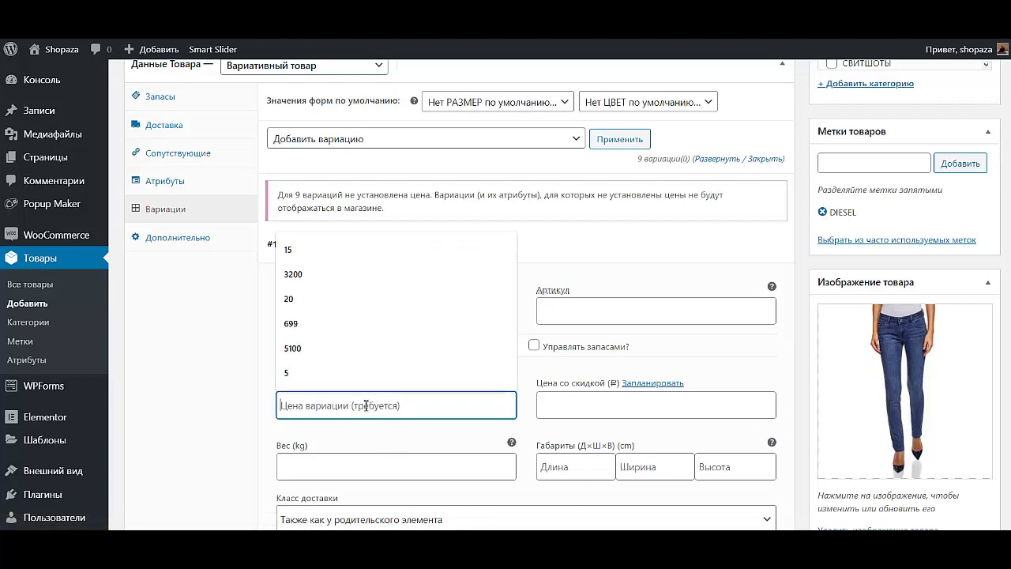
text(7500)
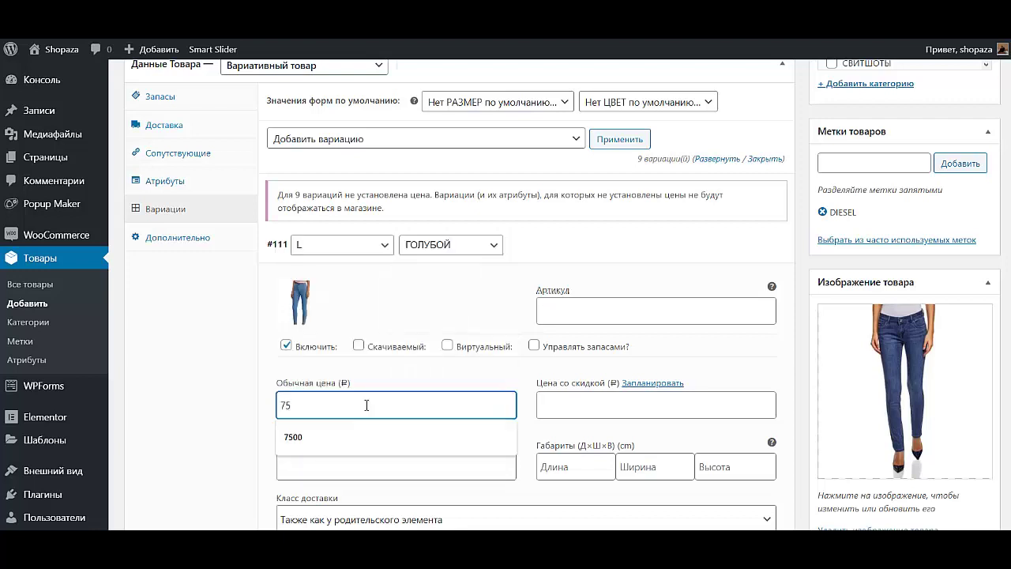
key(Tab)
key(Tab)
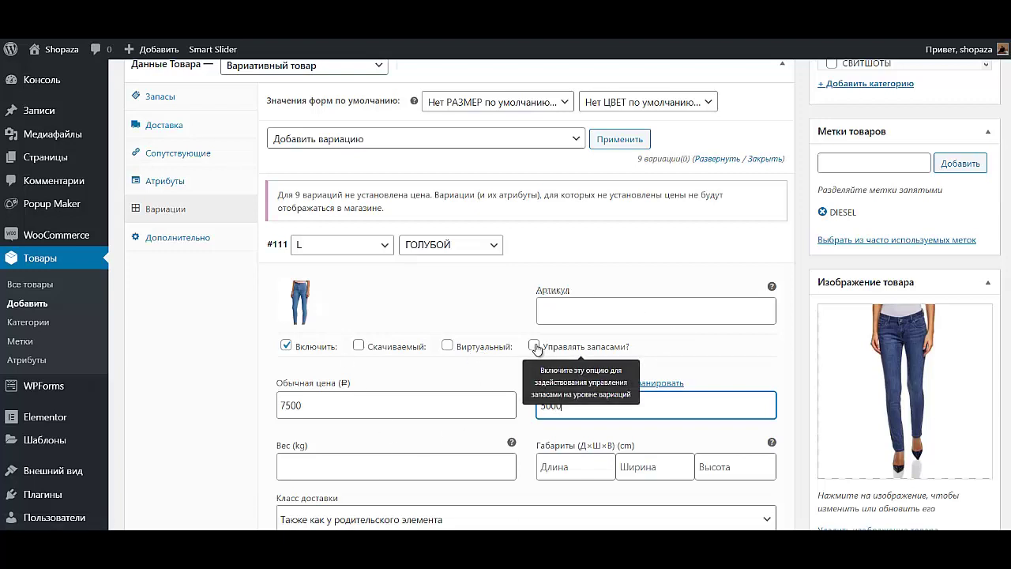
Step: Enable stock management for the L / ГОЛУБОЙ variation with quantity 35 and backorders set to "Разрешить, но уведомить клиента"
click(535, 346)
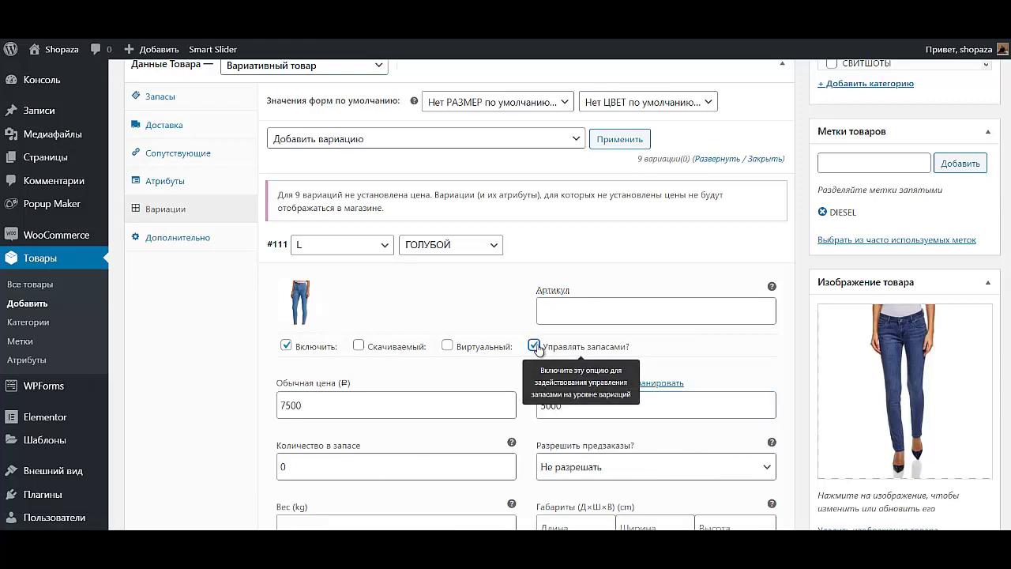
double_click(380, 467)
text(35)
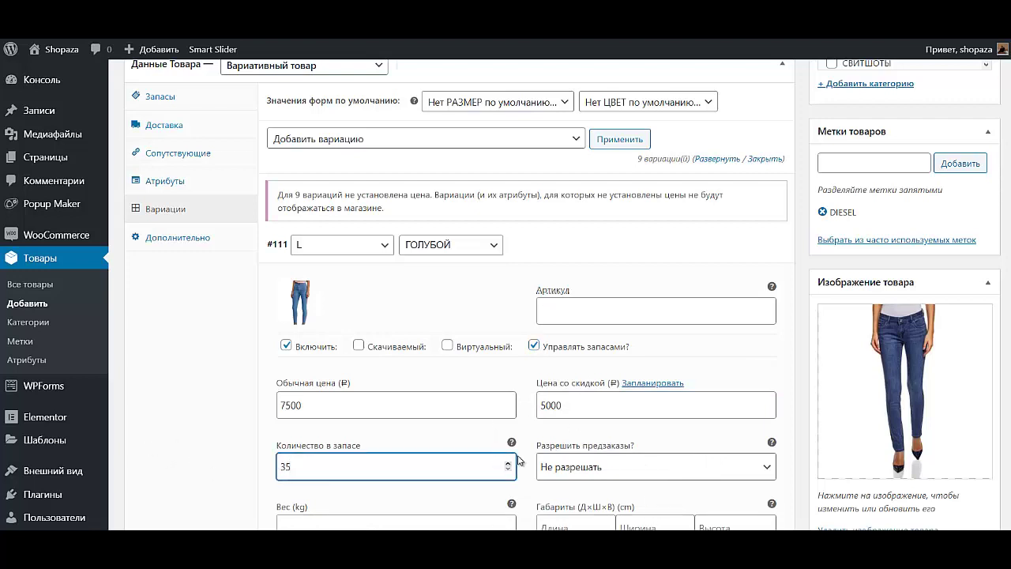
click(618, 471)
click(609, 506)
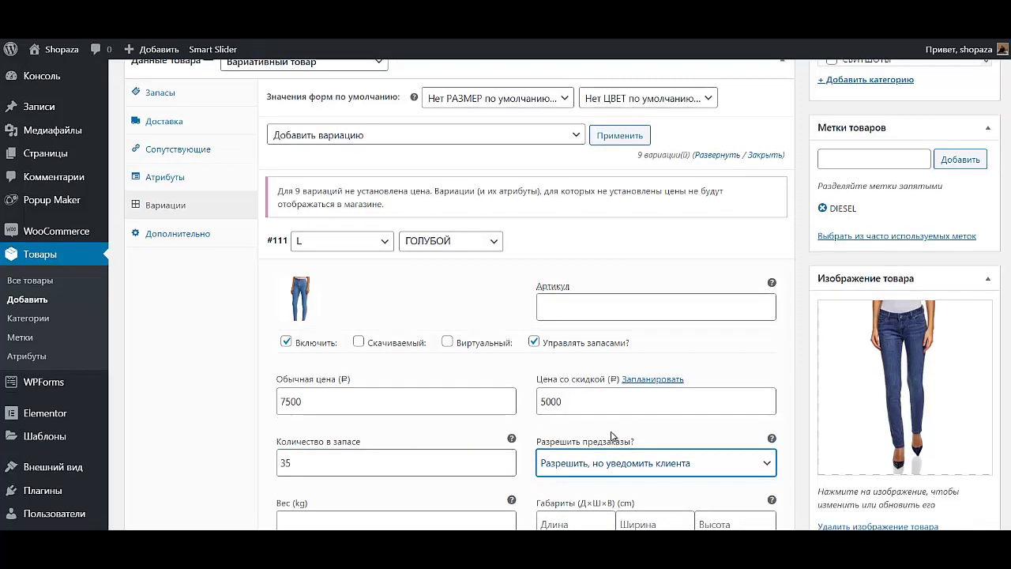
Step: Enter "Наличие товара - уточняйте у менеджера!" as the description of the L / ГОЛУБОЙ variation
scroll(607, 442, down, 3)
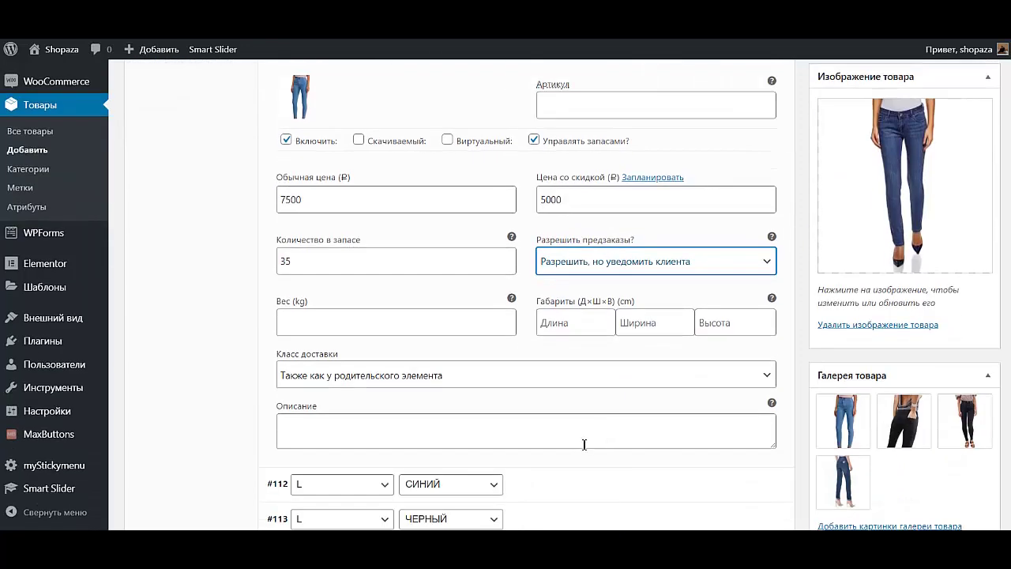
click(368, 433)
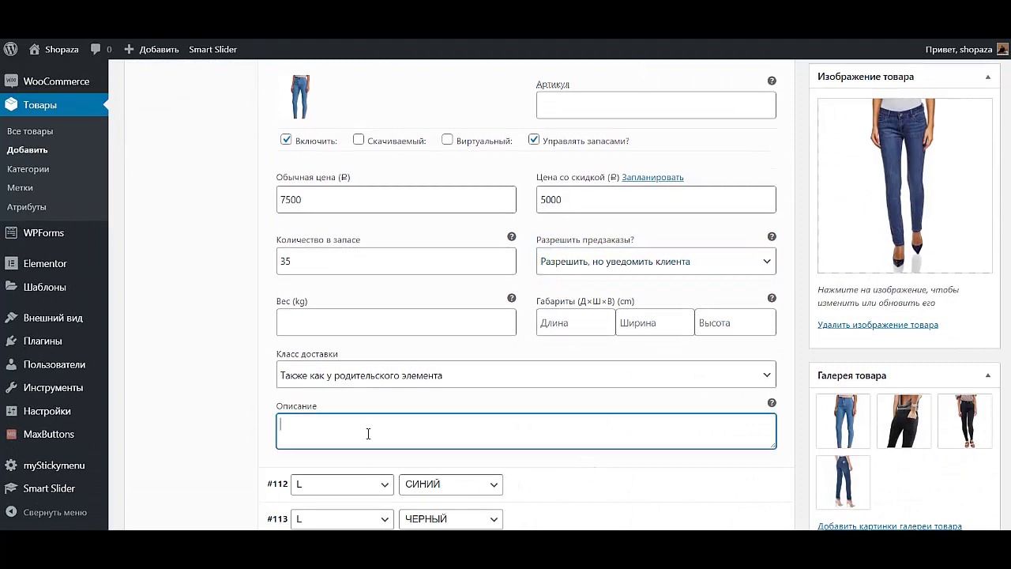
key(Caps_Lock)
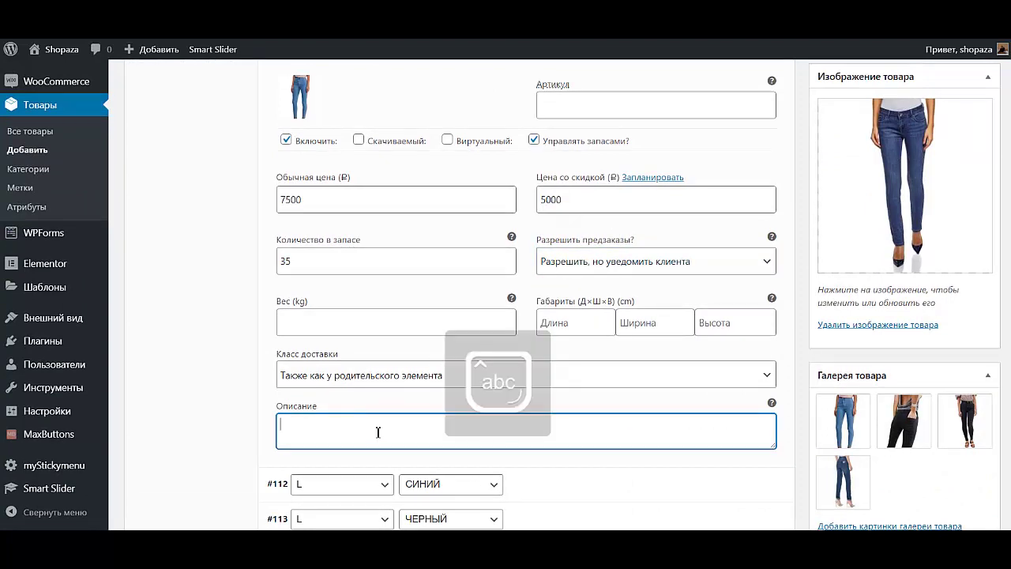
text(Наличие товара - уточняйте)
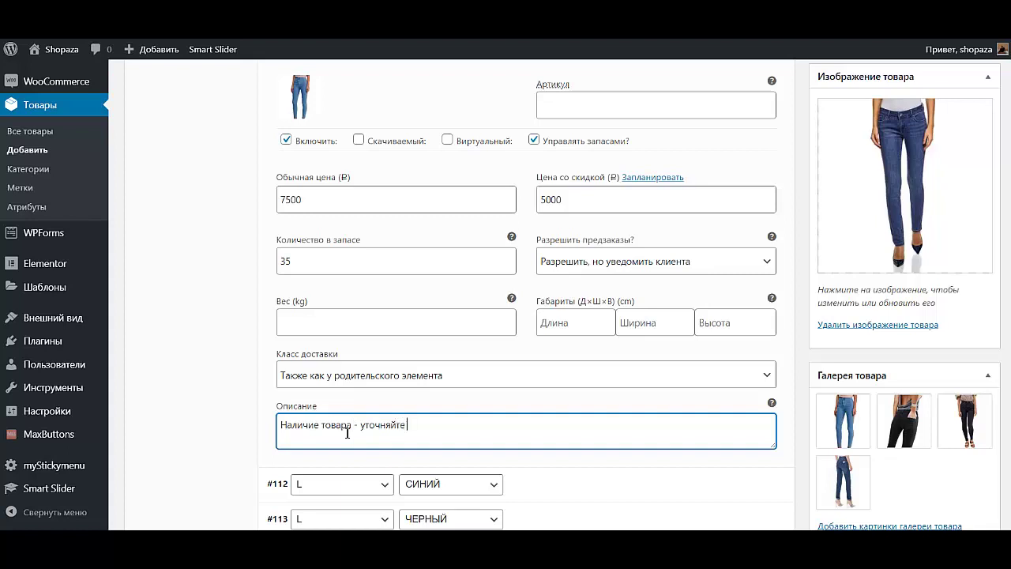
text(у менеджера!)
scroll(433, 294, up, 1)
scroll(433, 294, up, 2)
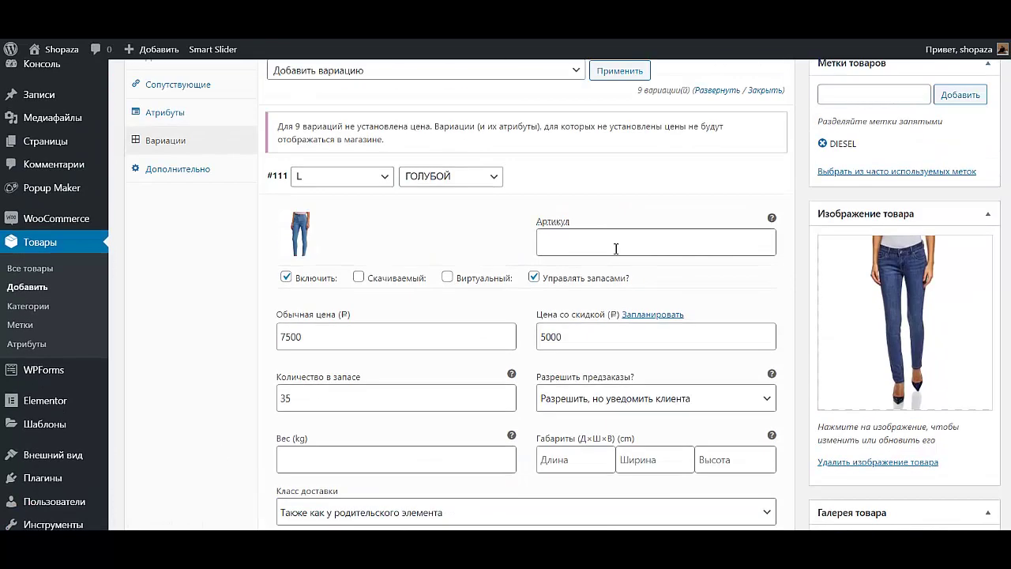
Step: Set the SKU of the L / ГОЛУБОЙ variation to j001l and collapse the variation
click(626, 243)
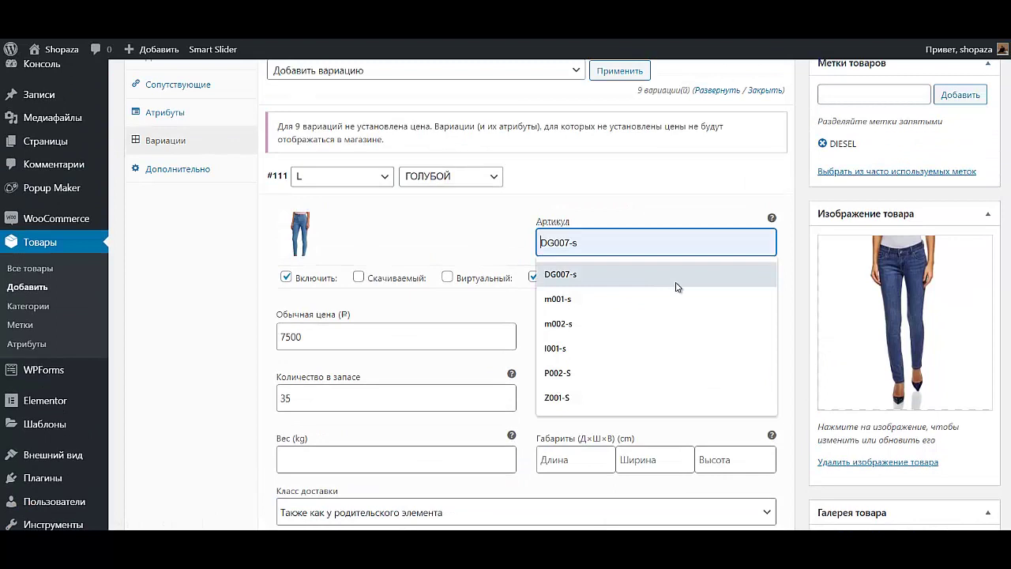
text(j001)
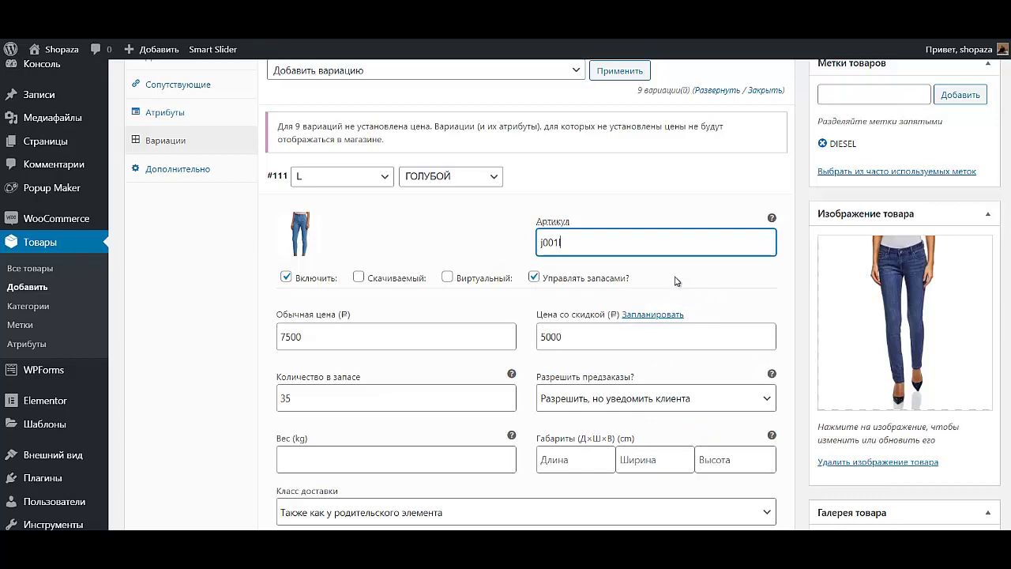
scroll(651, 343, down, 3)
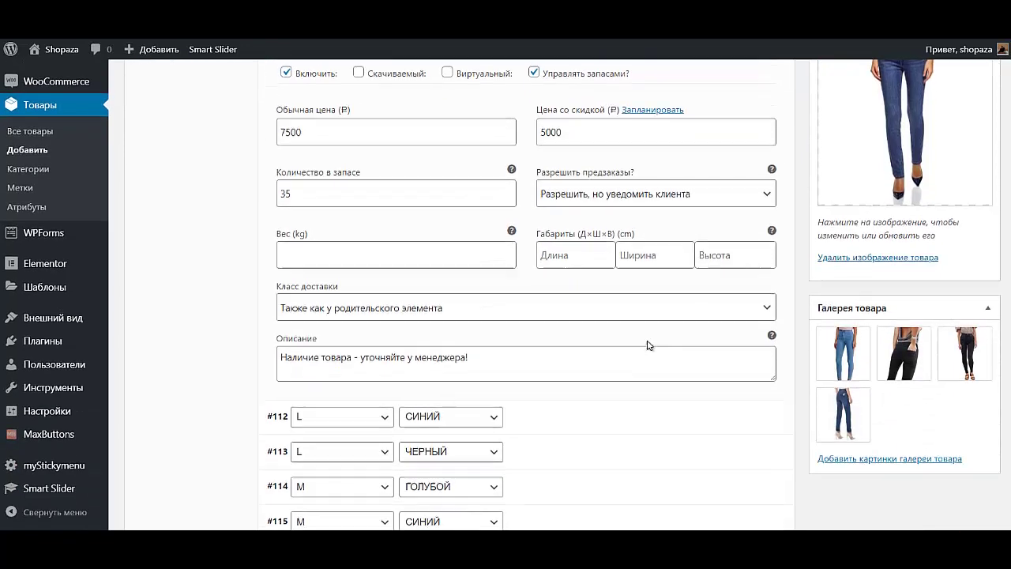
text(001)
click(530, 248)
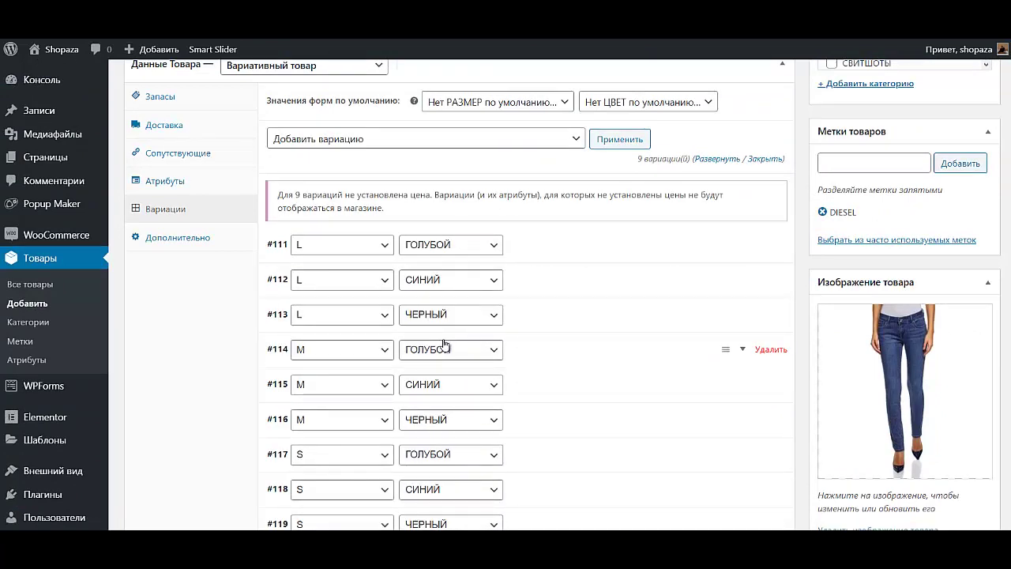
Step: Recheck the L / ГОЛУБОЙ variation's details and save the changes to the variations
scroll(445, 345, down, 2)
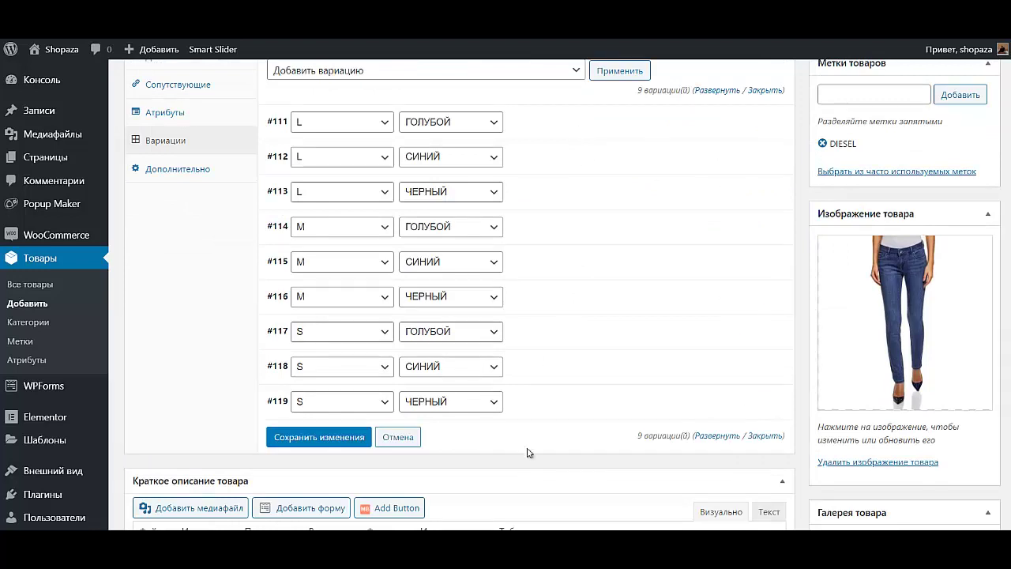
click(542, 407)
click(540, 406)
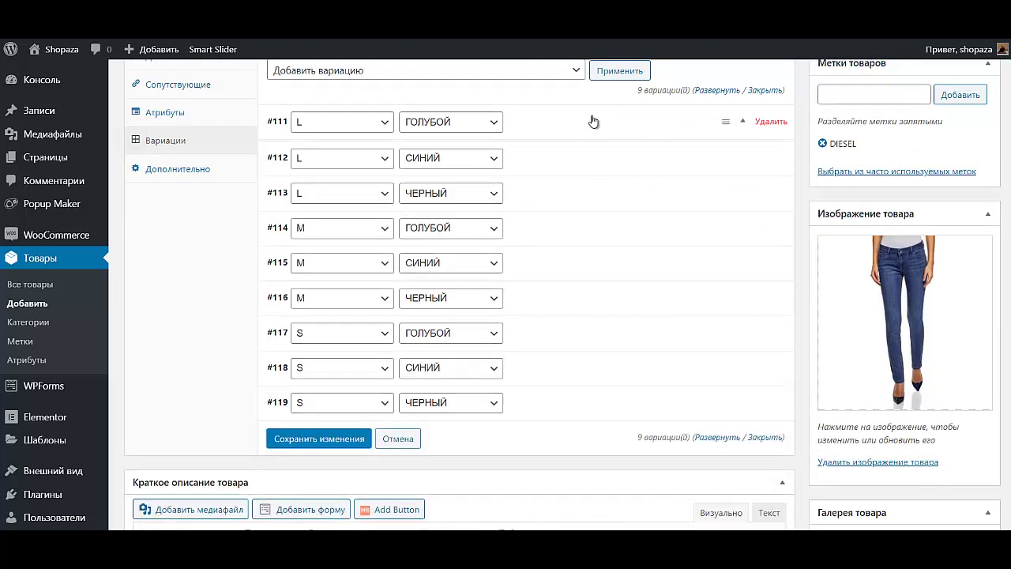
click(593, 120)
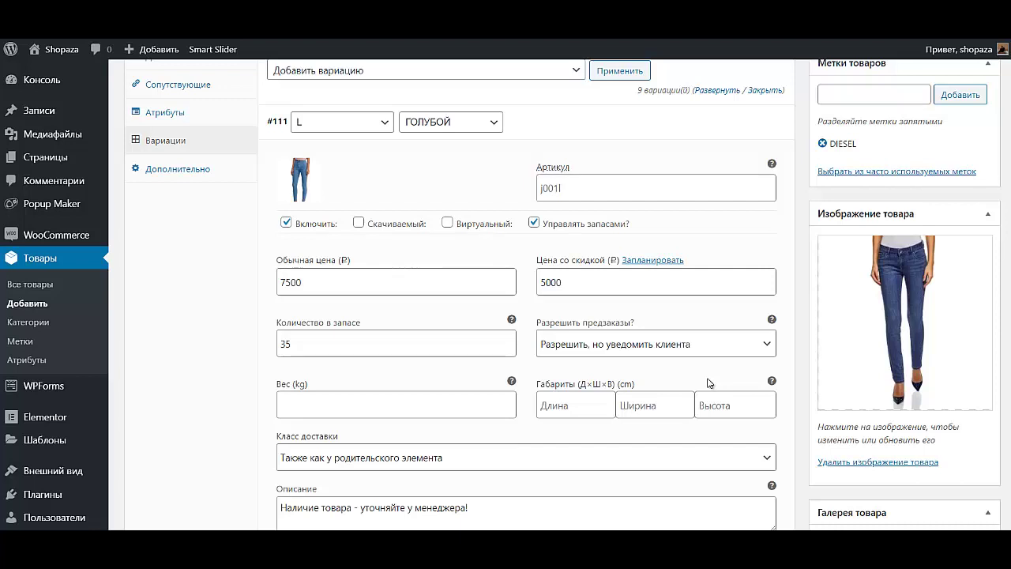
click(562, 130)
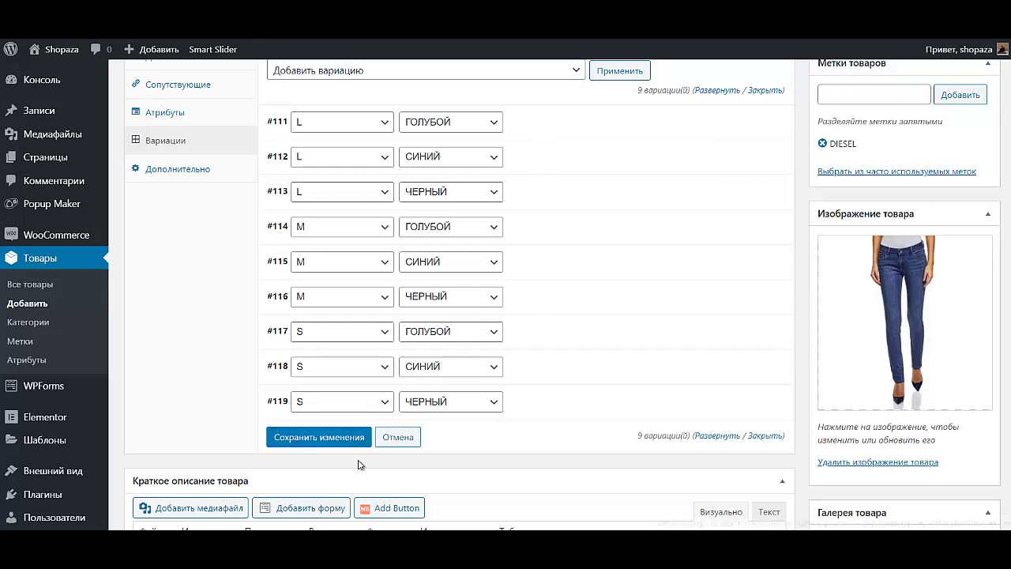
scroll(340, 385, down, 1)
click(330, 368)
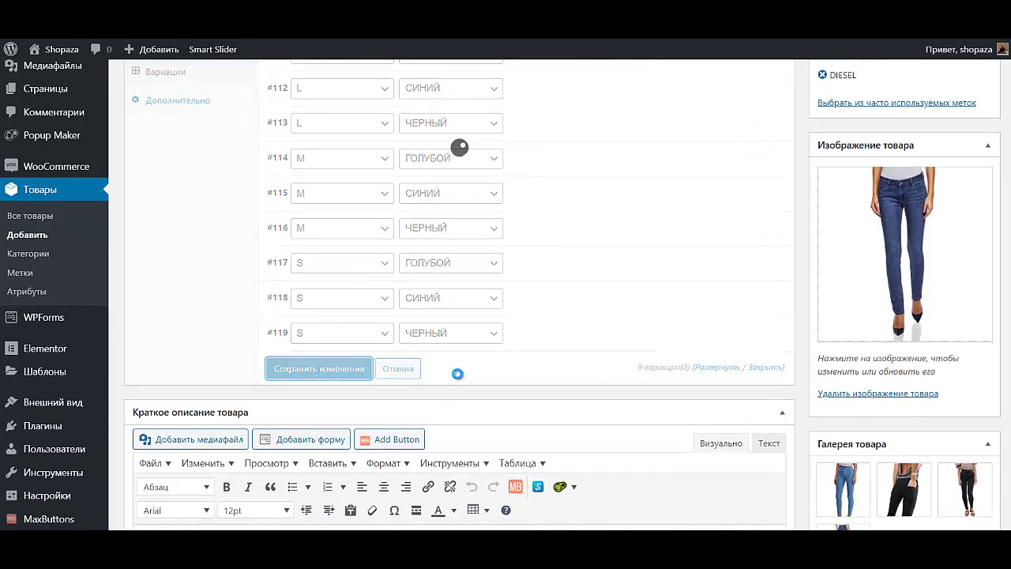
scroll(458, 378, down, 3)
scroll(467, 388, up, 6)
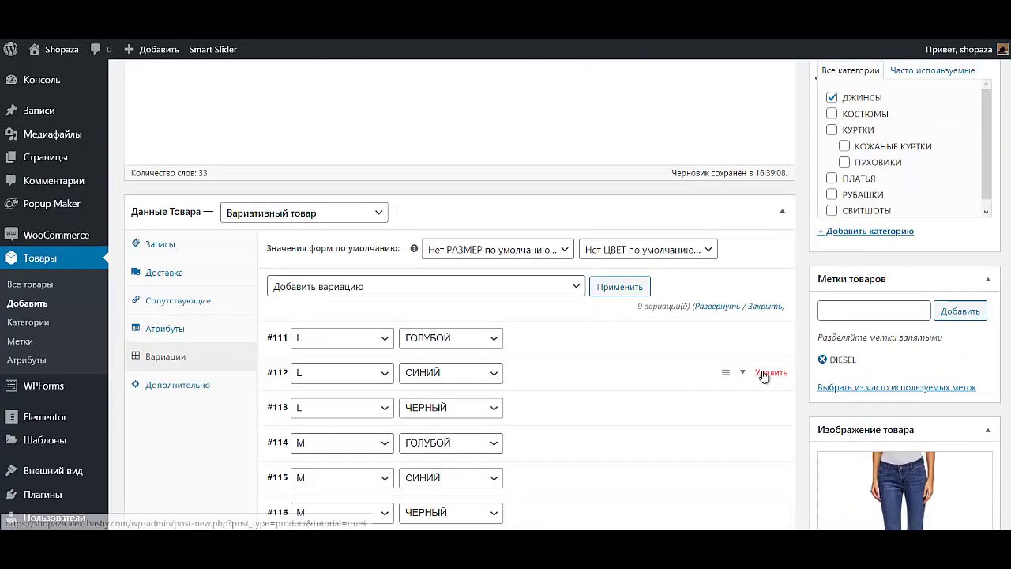
scroll(663, 367, up, 1)
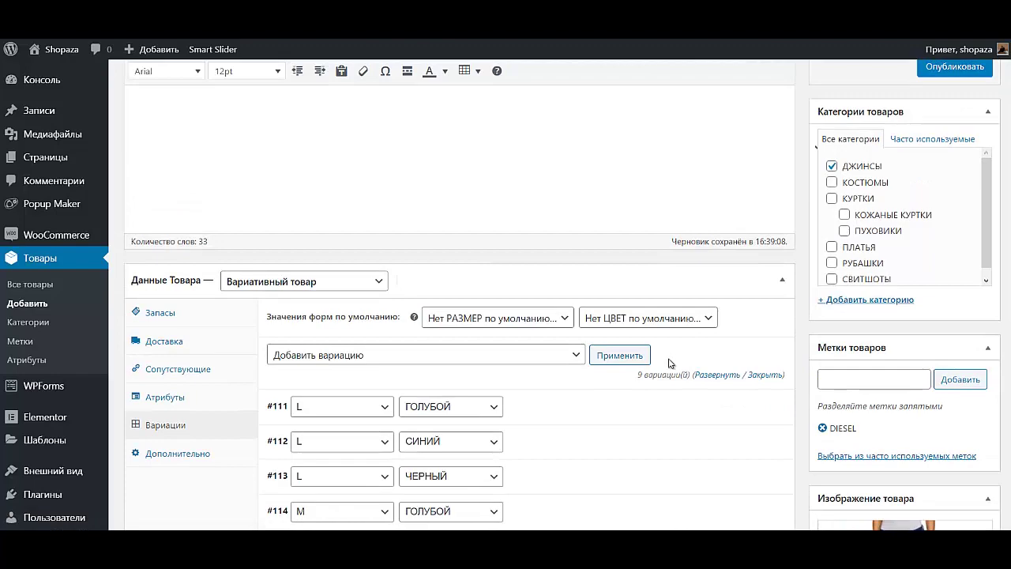
scroll(668, 363, up, 4)
scroll(672, 360, down, 8)
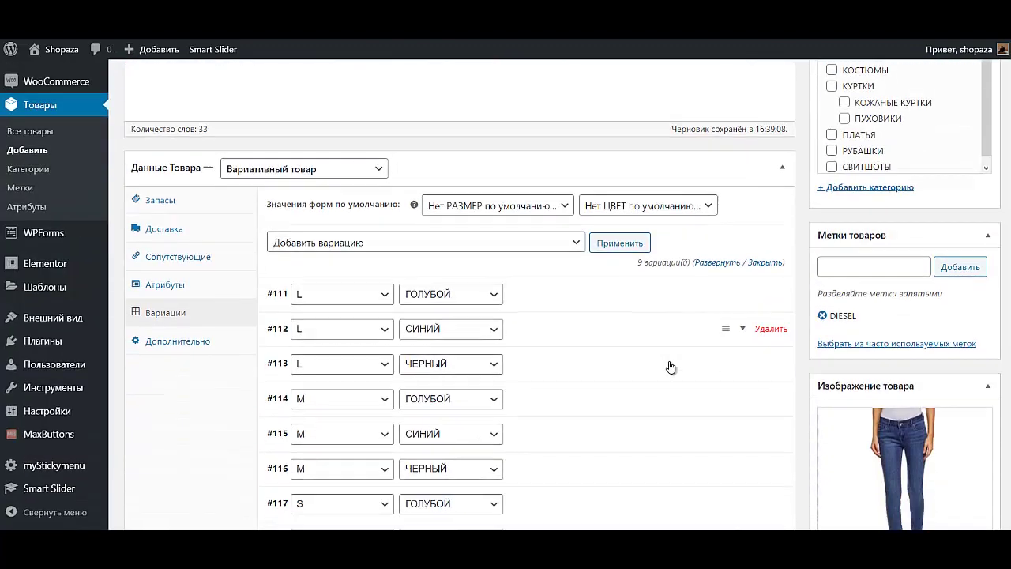
scroll(671, 367, up, 3)
scroll(672, 369, up, 2)
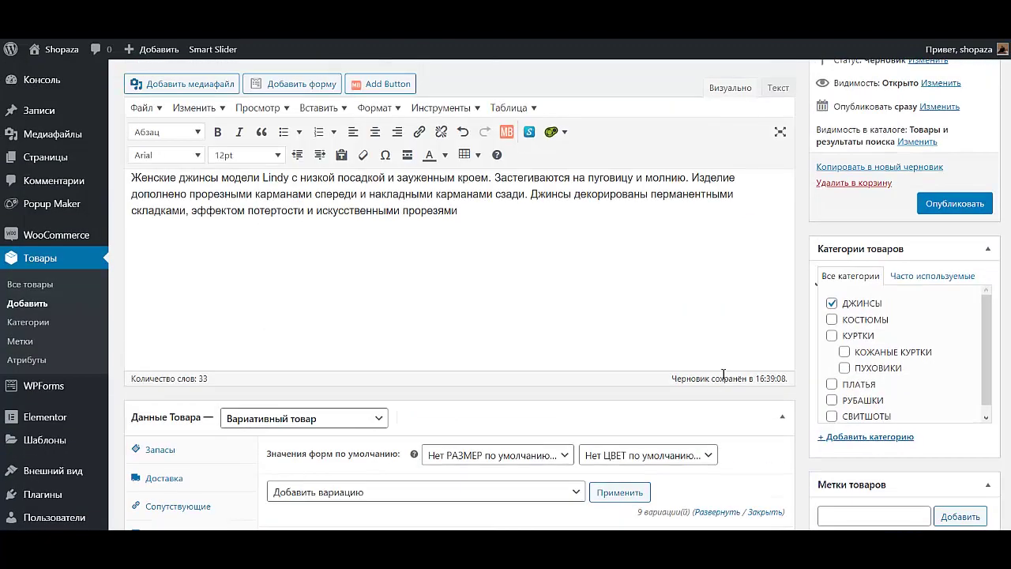
scroll(679, 375, down, 3)
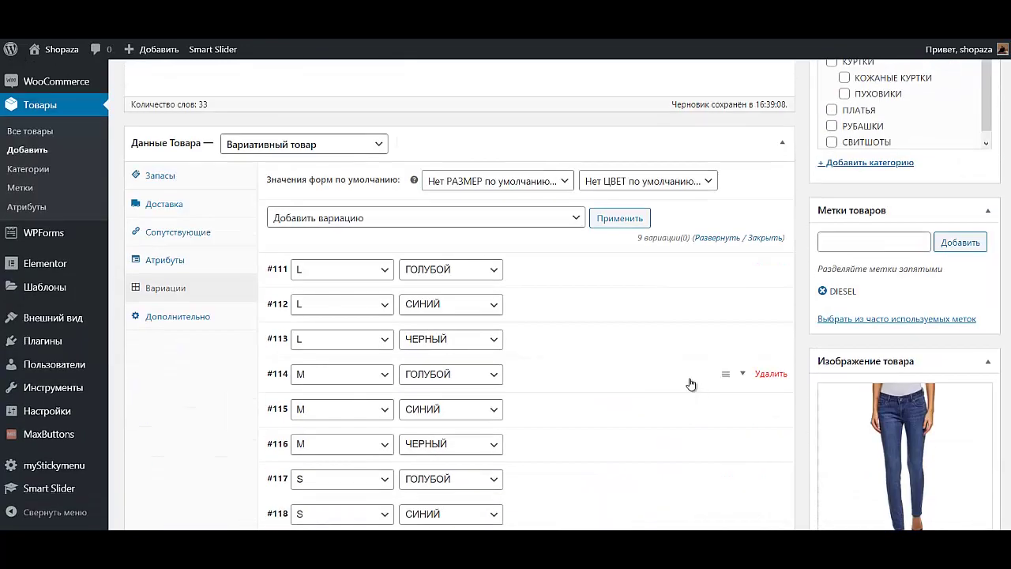
Step: Examine the product's linked-product settings for upsells (Апсейл) and cross-sells (Кросселы)
click(178, 232)
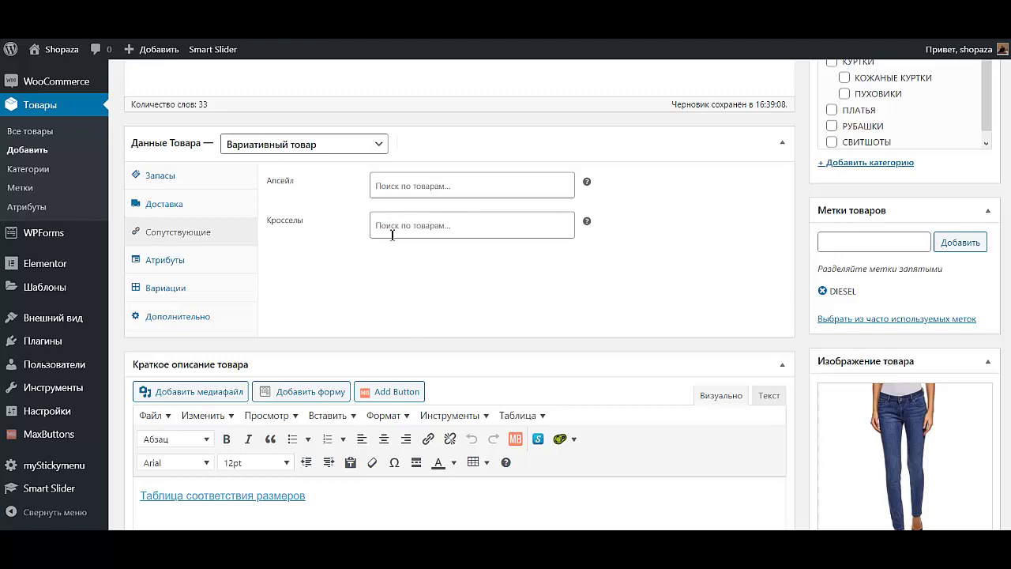
click(458, 188)
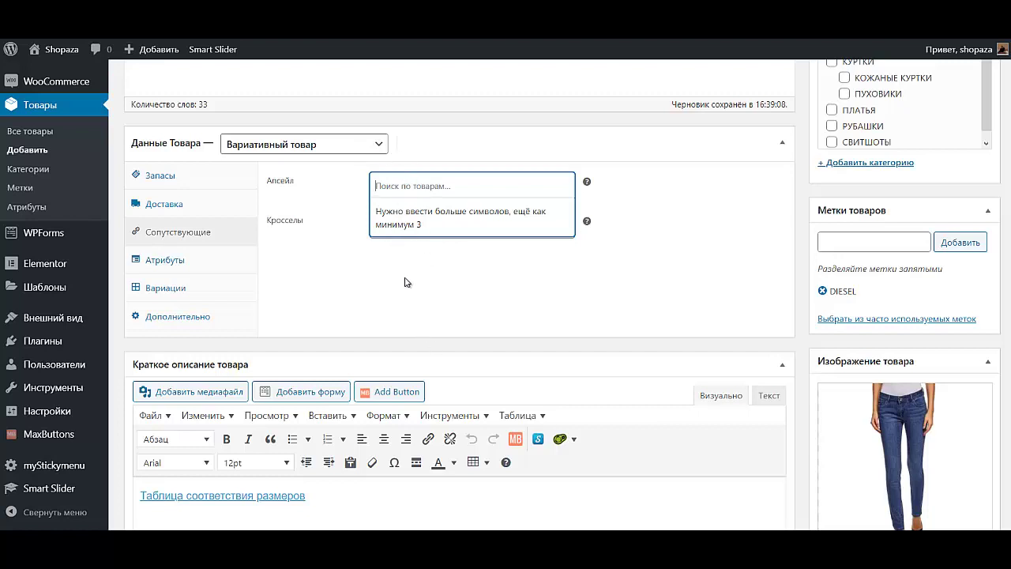
click(440, 305)
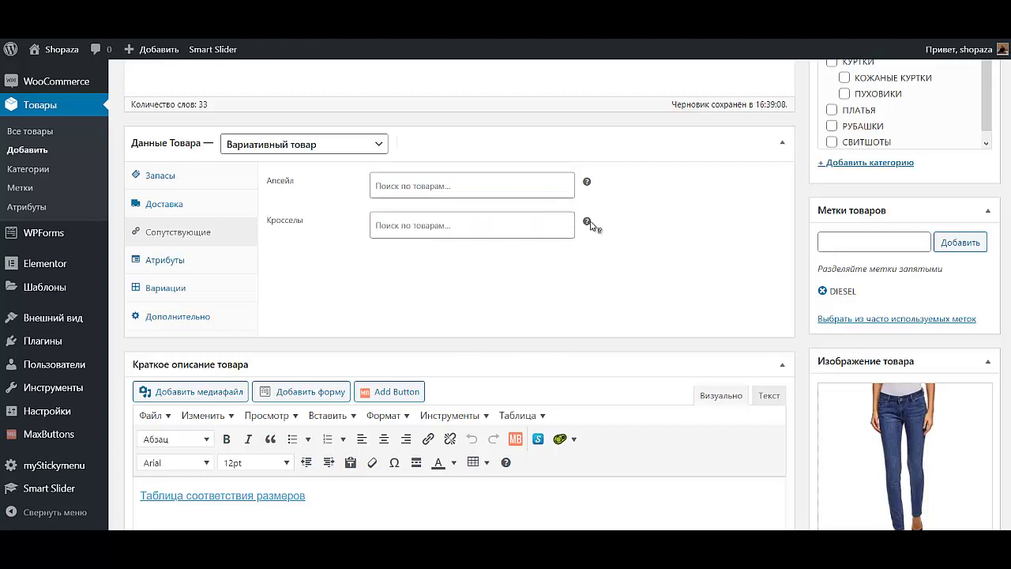
mouse_move(589, 223)
Step: Publish the product "Джинсы Diesel Lindy"
scroll(958, 281, up, 5)
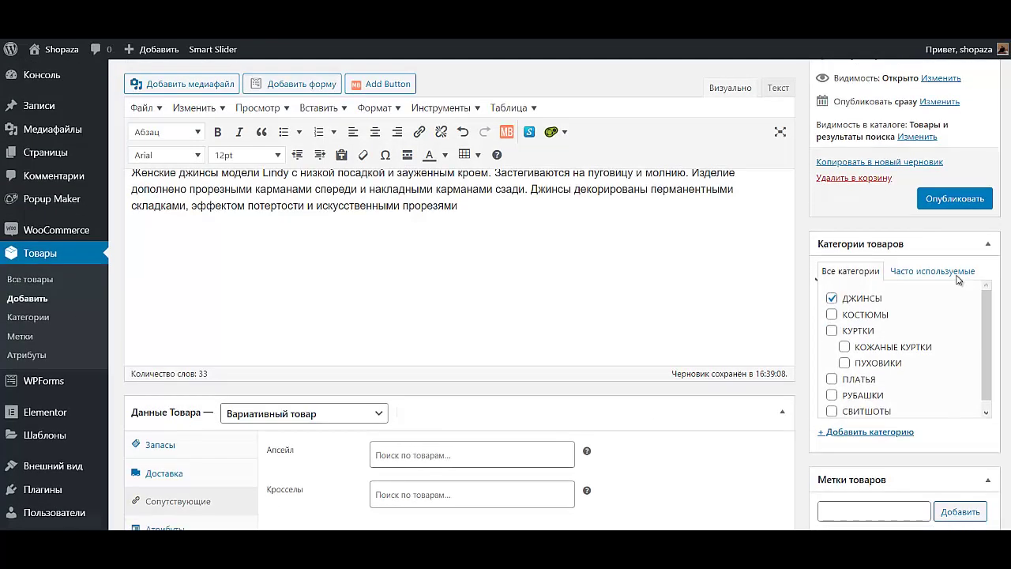
scroll(958, 281, up, 1)
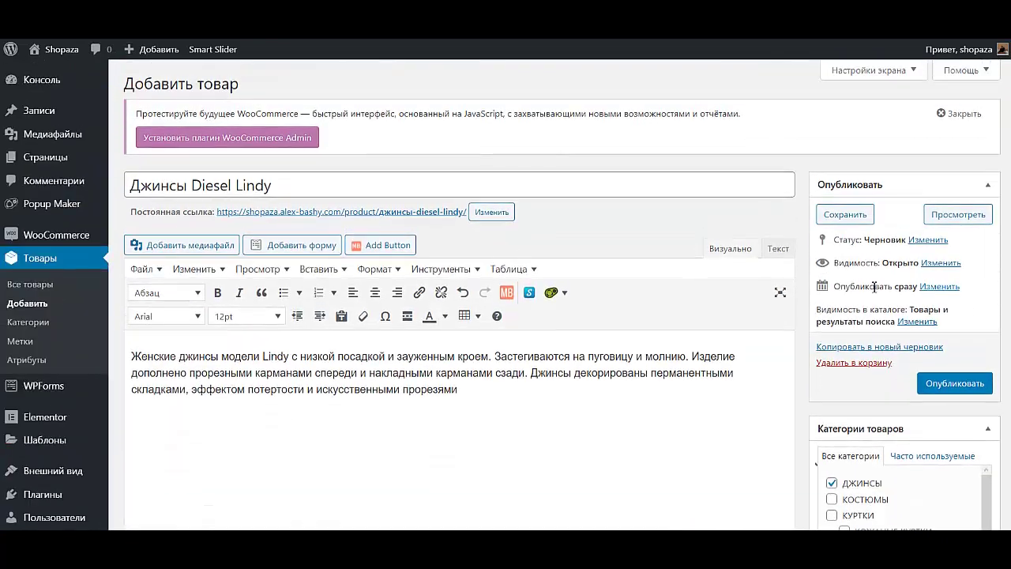
click(948, 385)
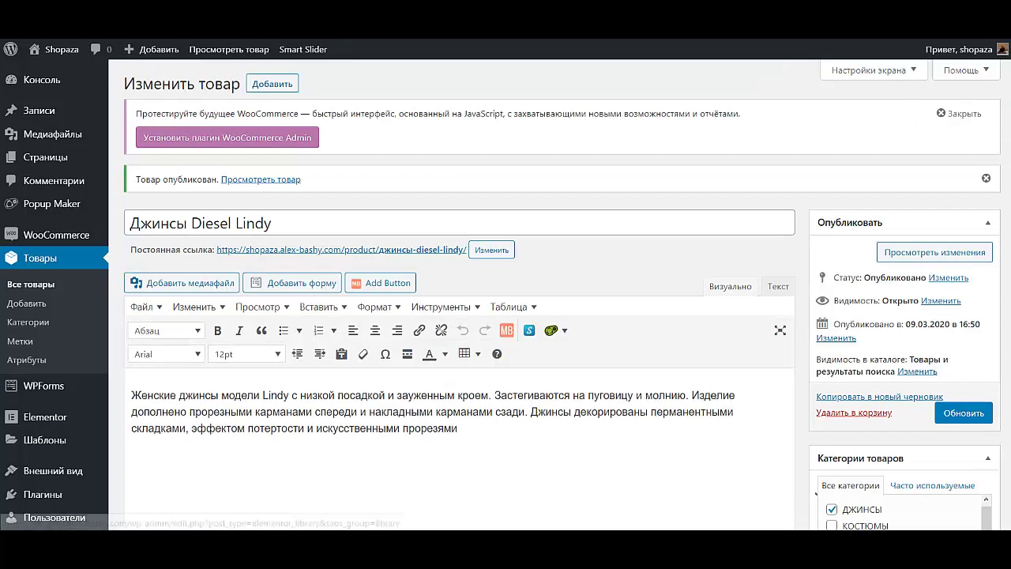
Step: Find the plugin Custom Product Tabs for WooCommerce with the search "tabs product", then install and activate it
mouse_move(40, 494)
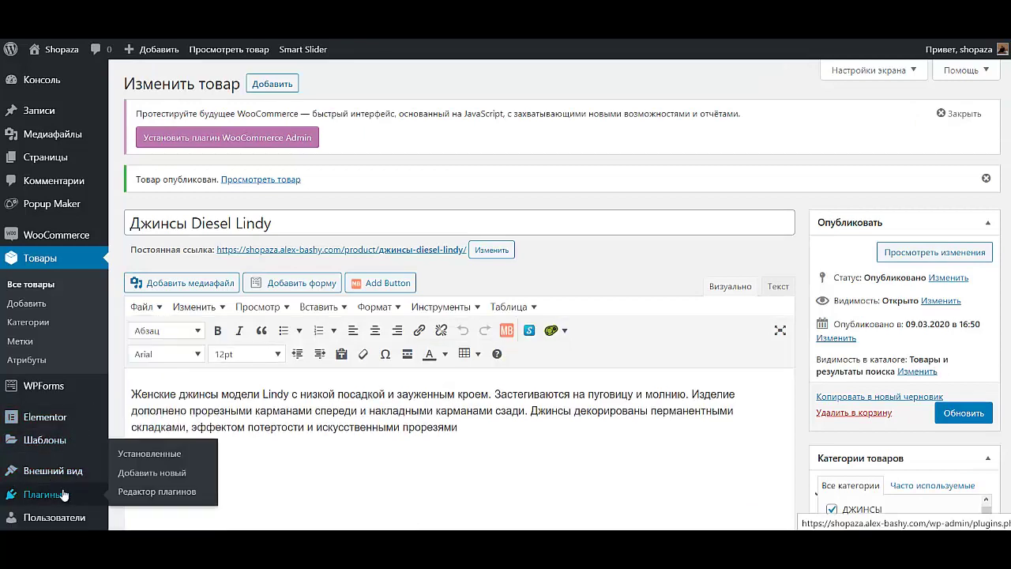
click(125, 457)
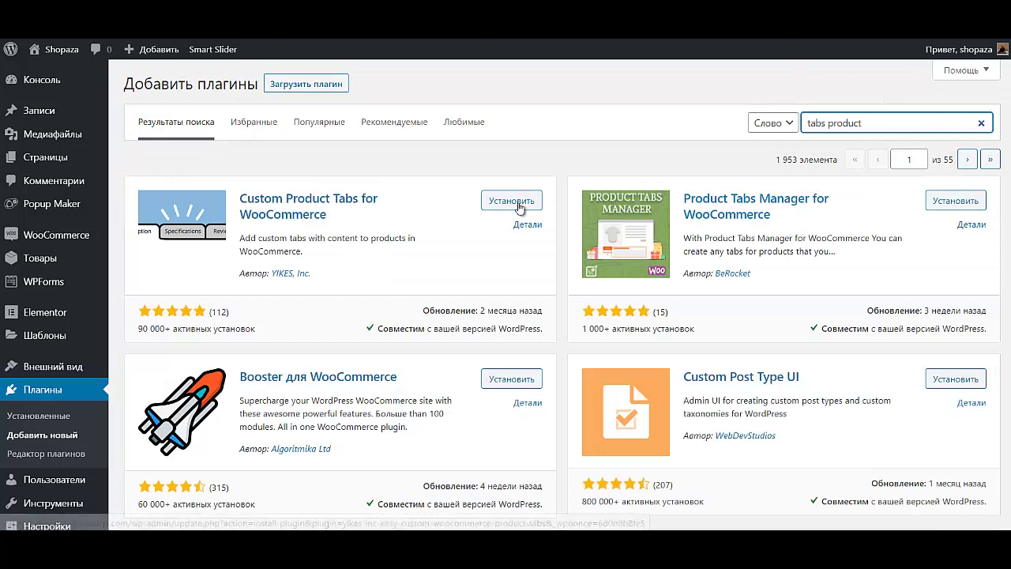
click(514, 201)
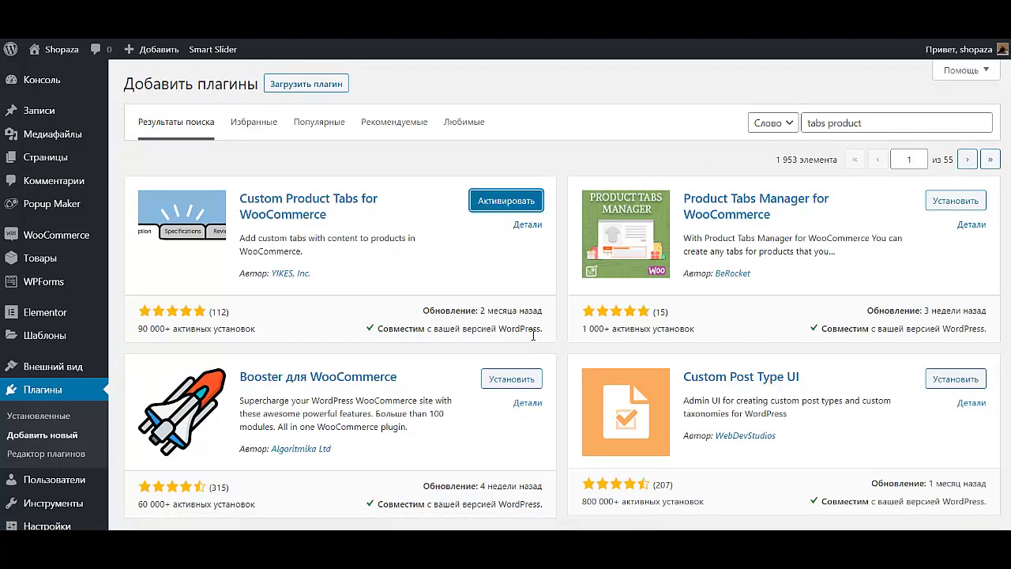
click(535, 199)
Step: Open "Джинсы Diesel Lindy" from the product list for editing and show its custom tabs settings (Собственные закладки)
mouse_move(20, 267)
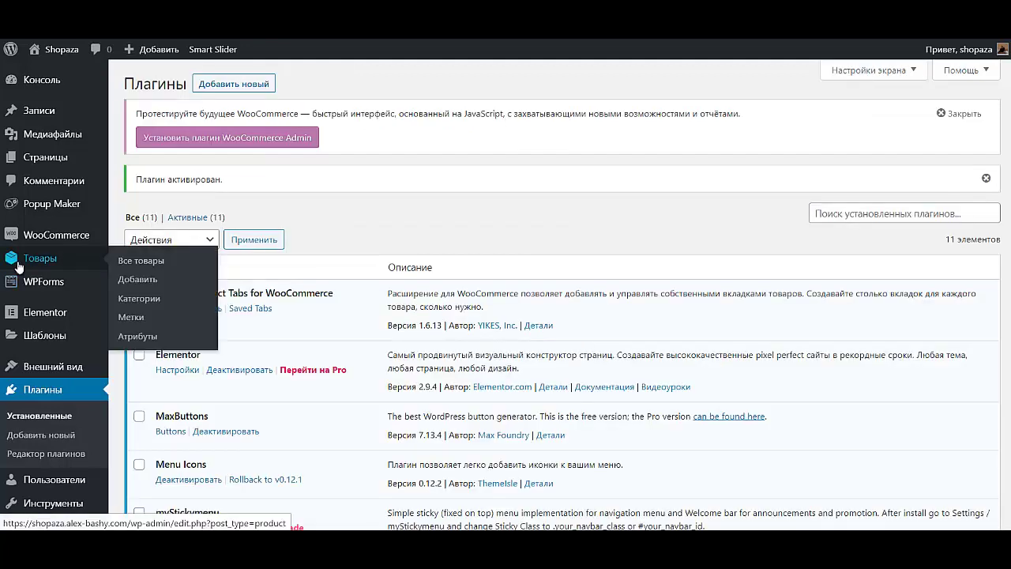
click(143, 262)
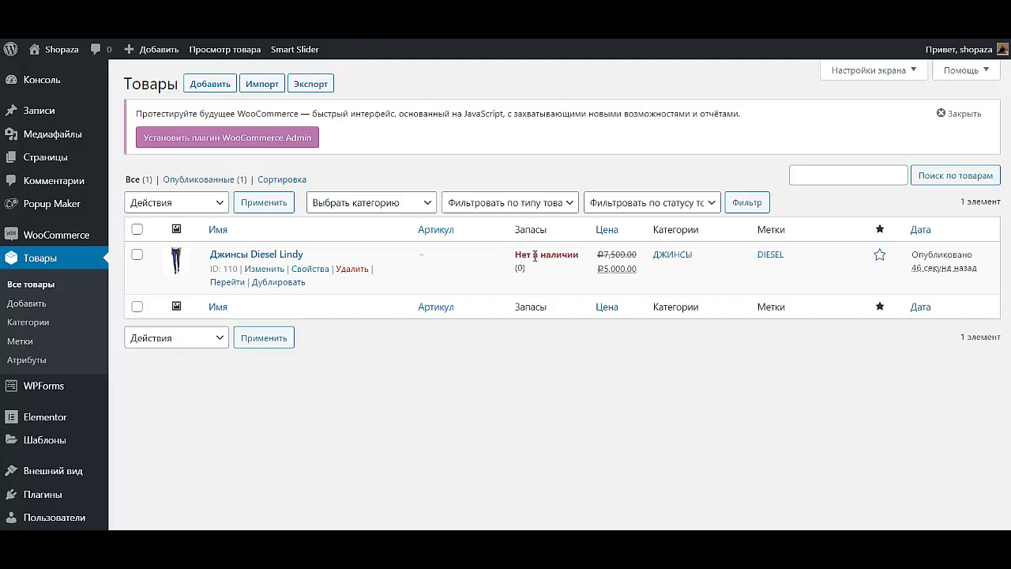
click(270, 273)
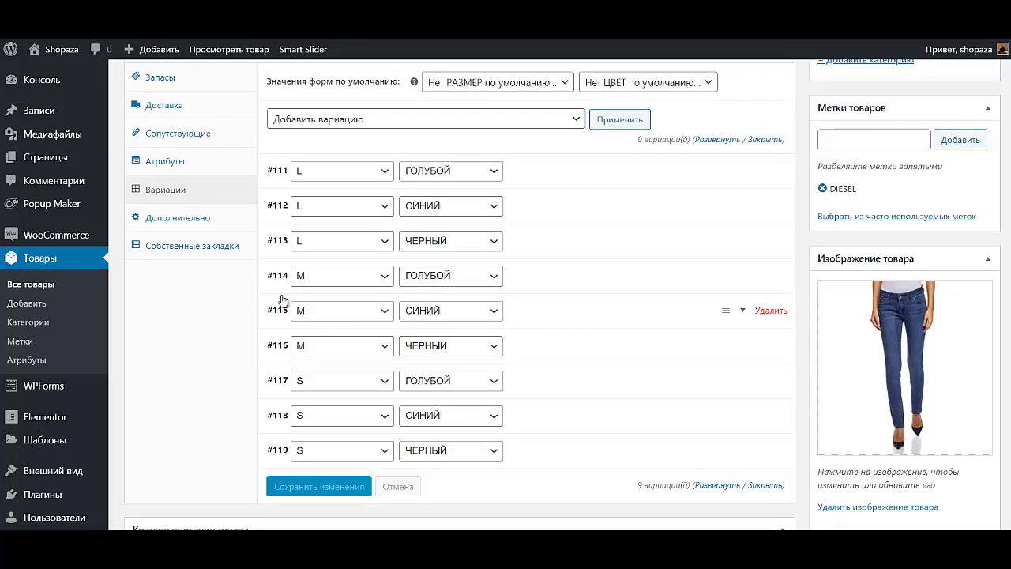
click(204, 247)
scroll(454, 295, up, 3)
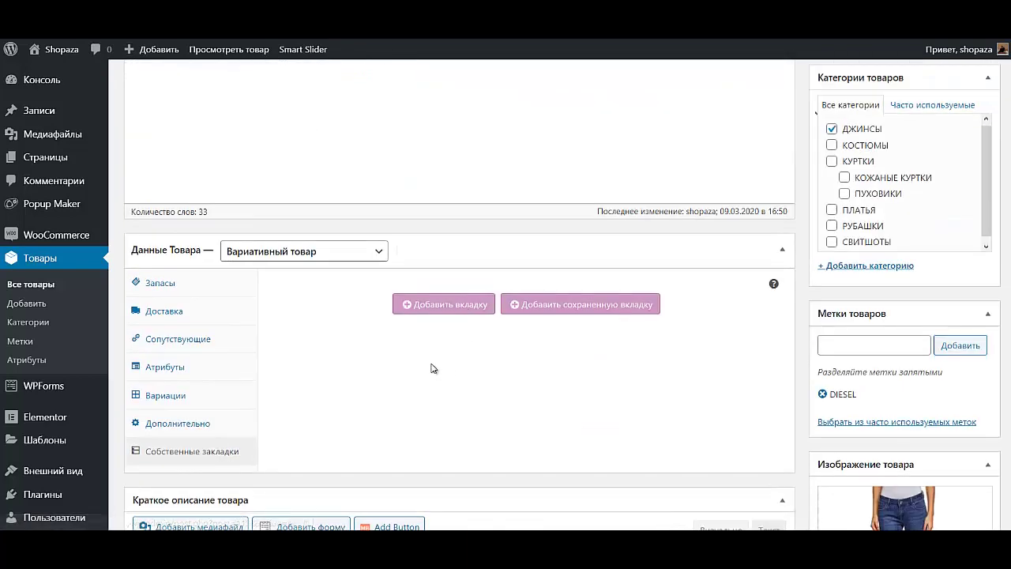
Step: Add a custom tab titled "Характеристики" to the product
click(441, 308)
click(471, 289)
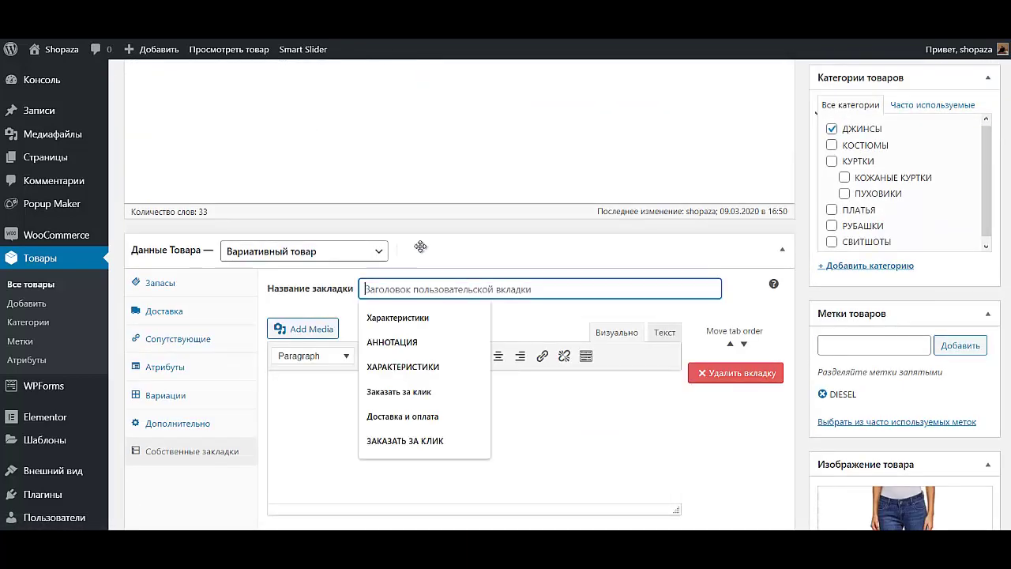
click(426, 318)
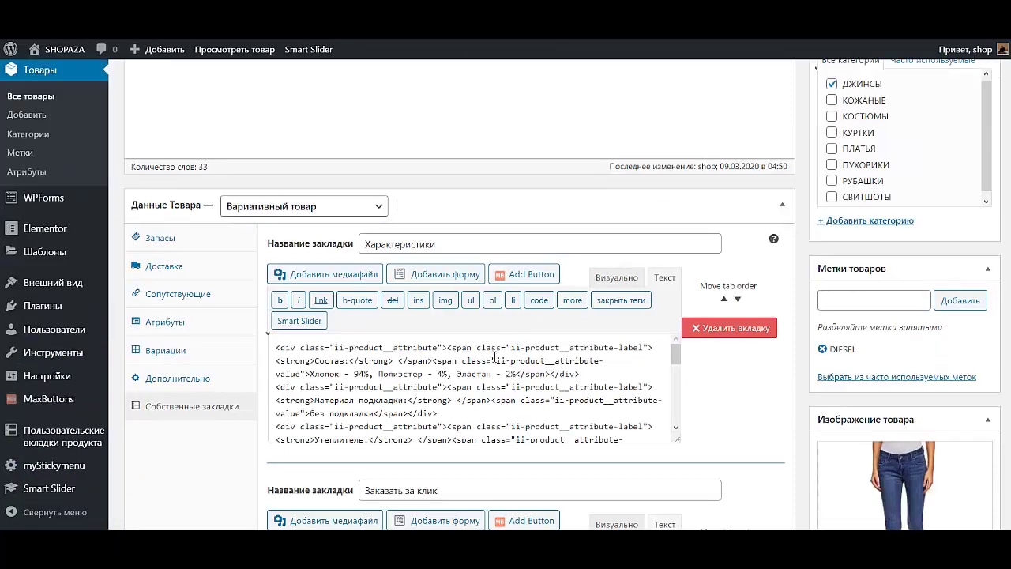
Step: Copy the formatted characteristics list from the product on the other SHOPAZA site and paste it into the "Характеристики" tab's content
click(616, 277)
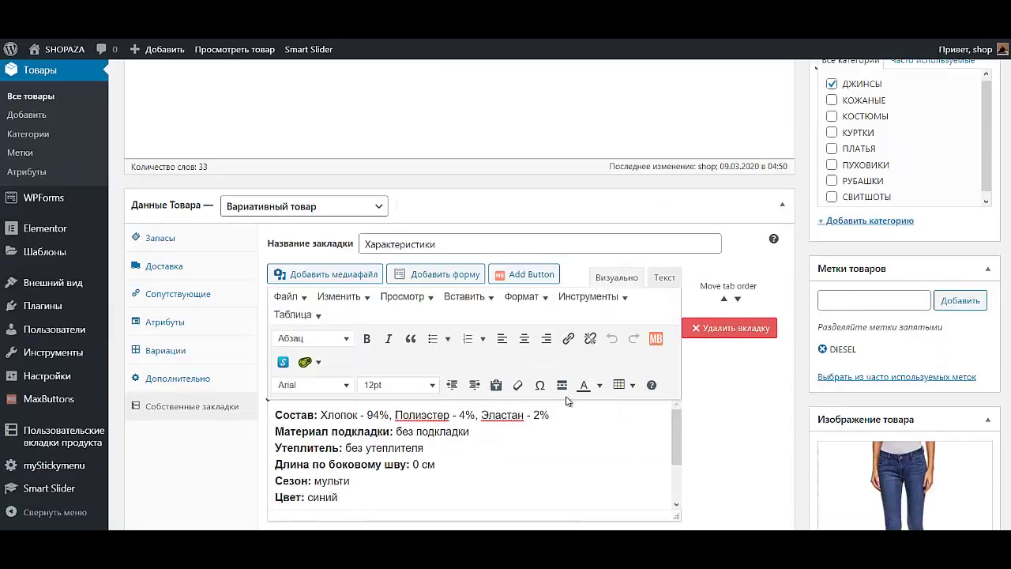
click(558, 438)
right_click(558, 438)
click(628, 355)
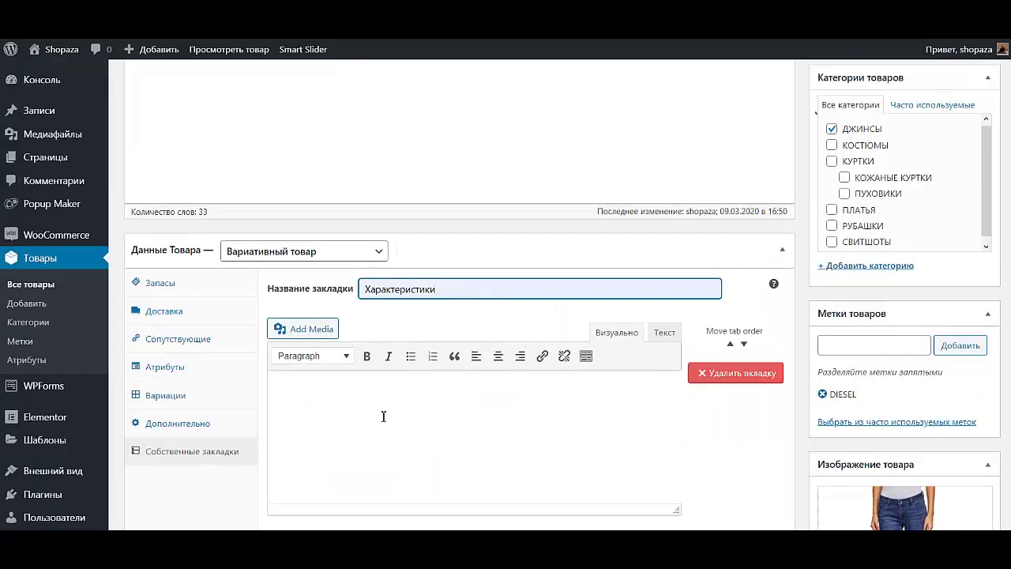
click(384, 417)
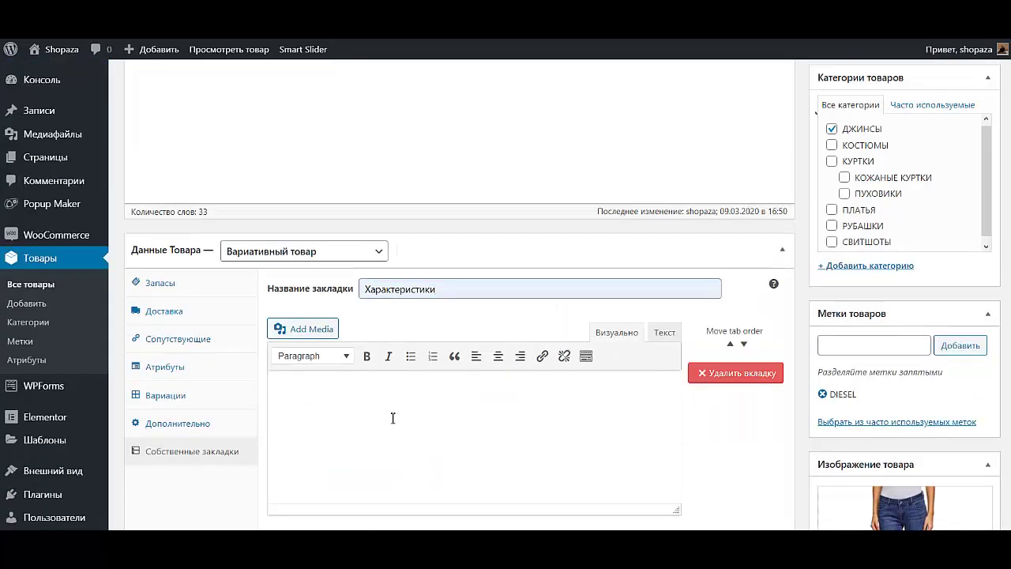
key(ctrl+v)
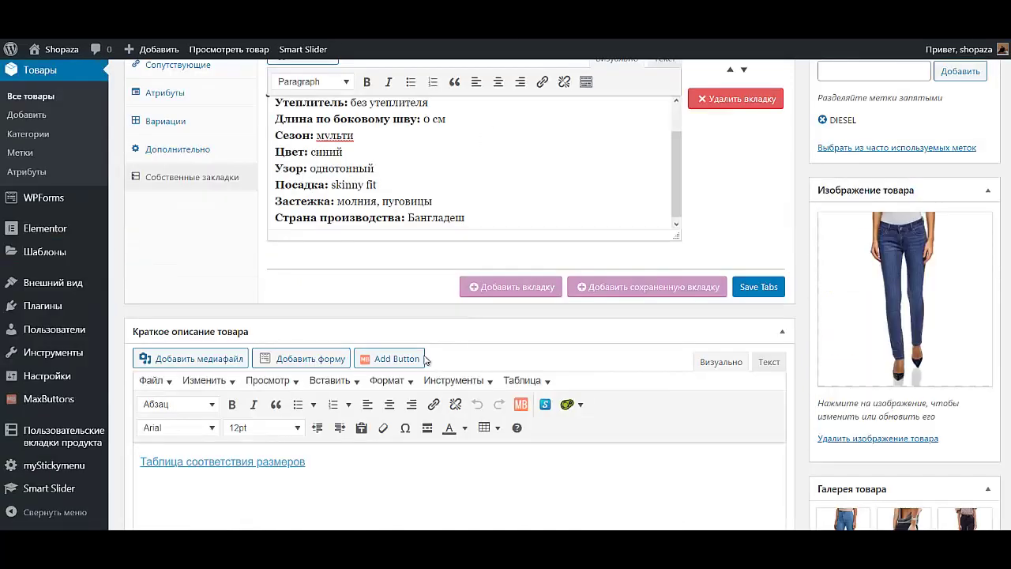
Step: Add a second custom tab titled "Заказать за клик" to the product
click(510, 287)
click(457, 296)
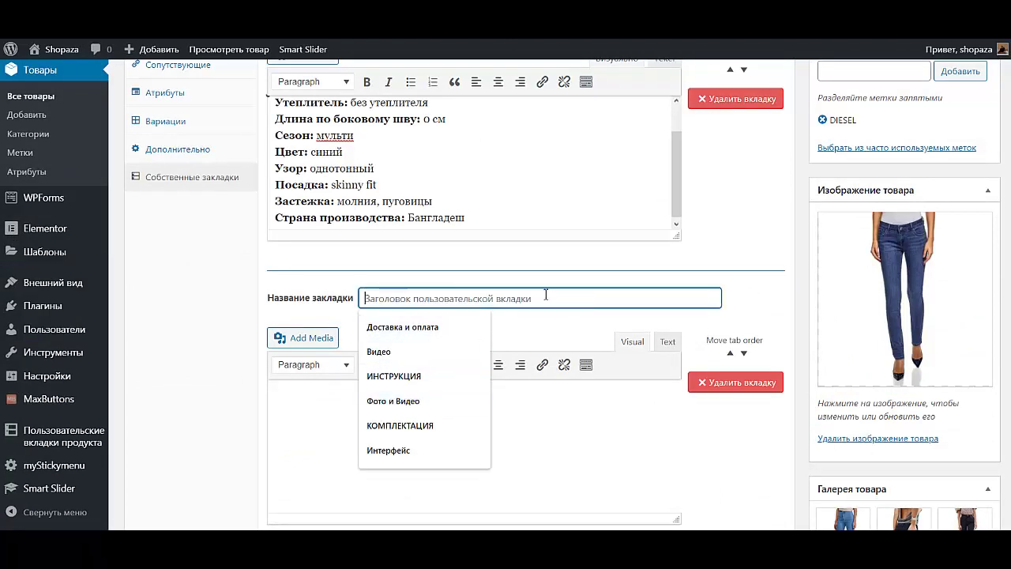
text(Рf)
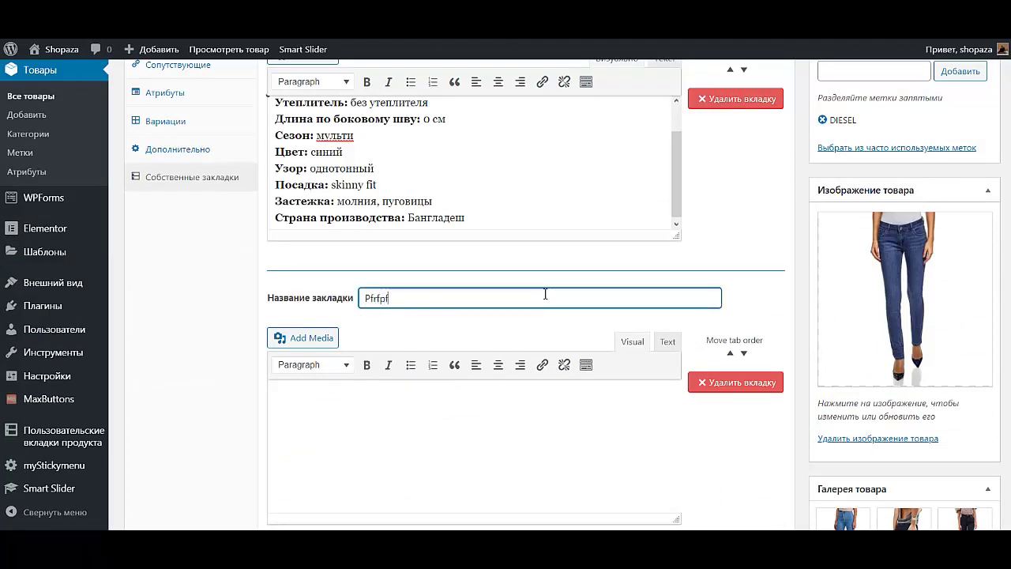
text(rfpfnm)
key(ctrl+a)
text(Зака)
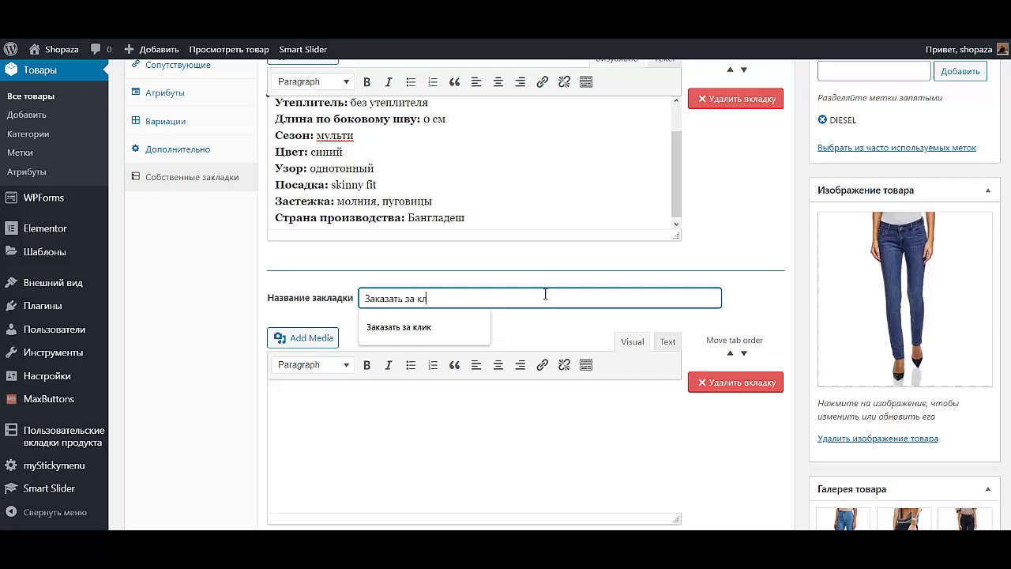
text(зать за клик)
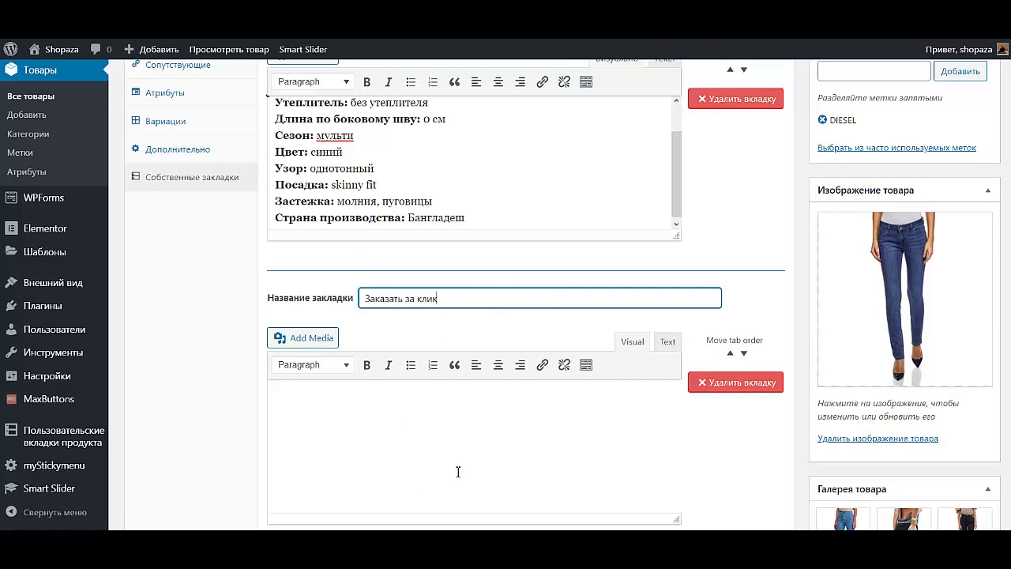
click(495, 444)
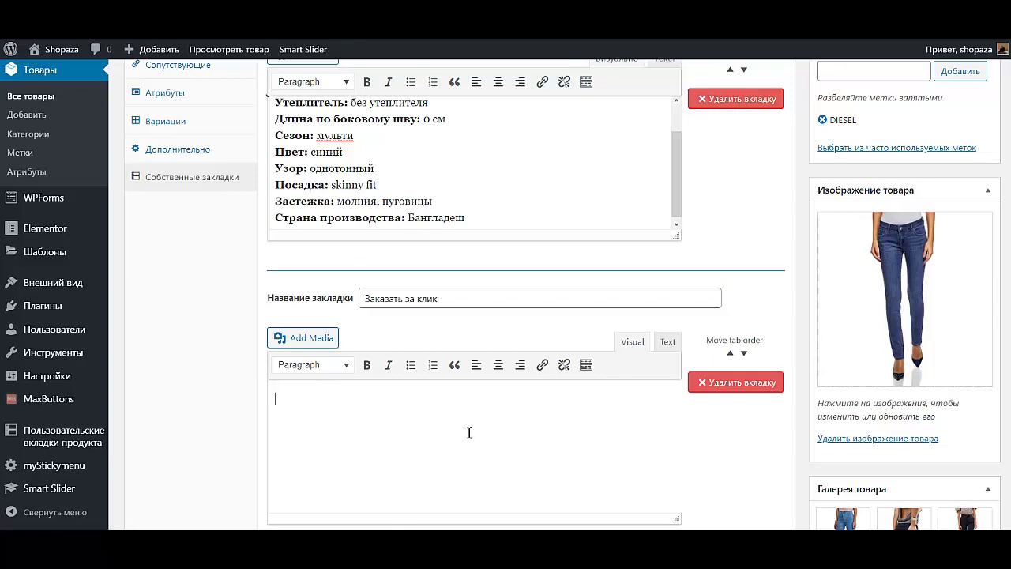
Step: Save the custom tabs and update the product "Джинсы Diesel Lindy"
scroll(471, 429, down, 3)
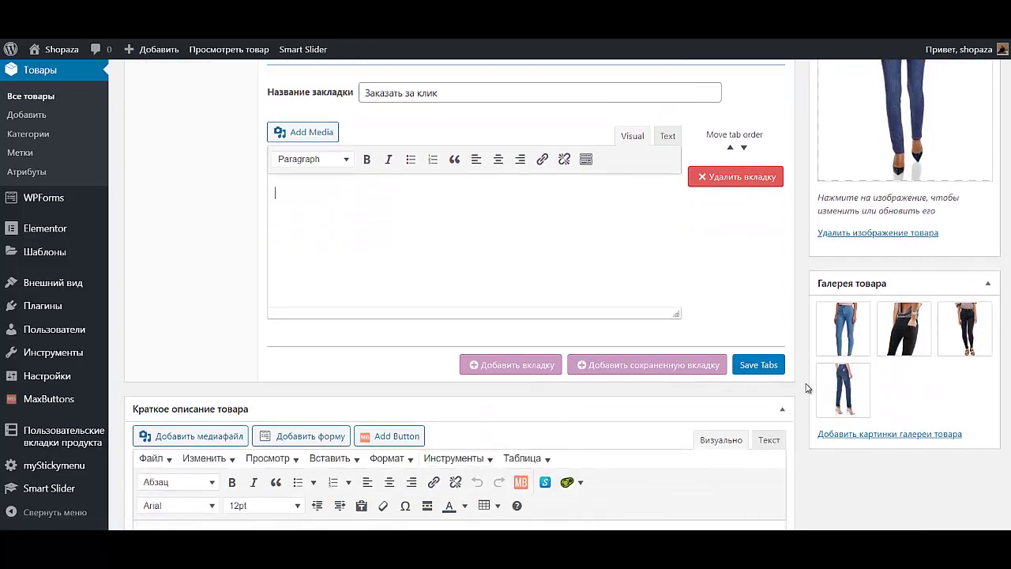
click(774, 364)
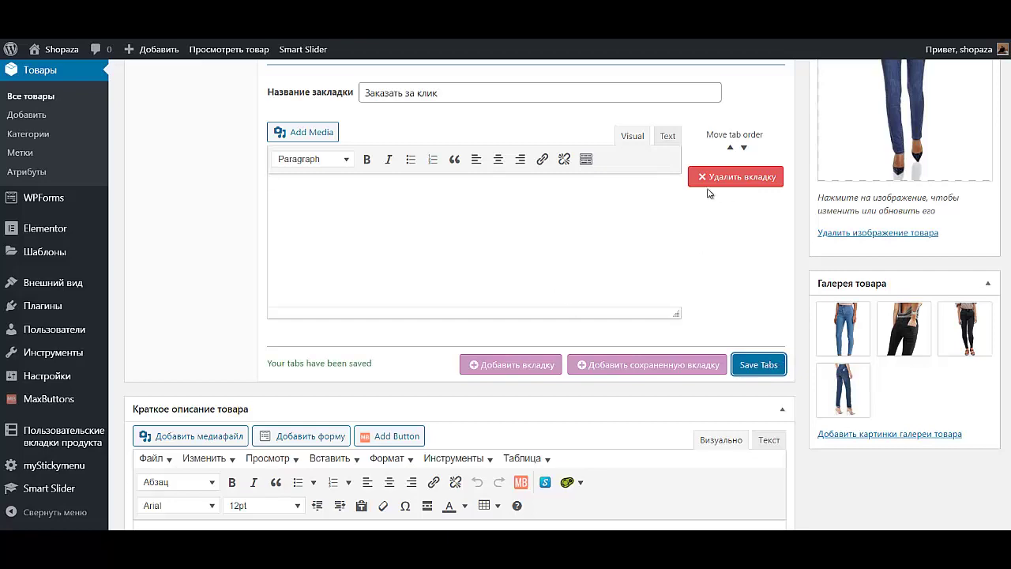
scroll(567, 224, up, 8)
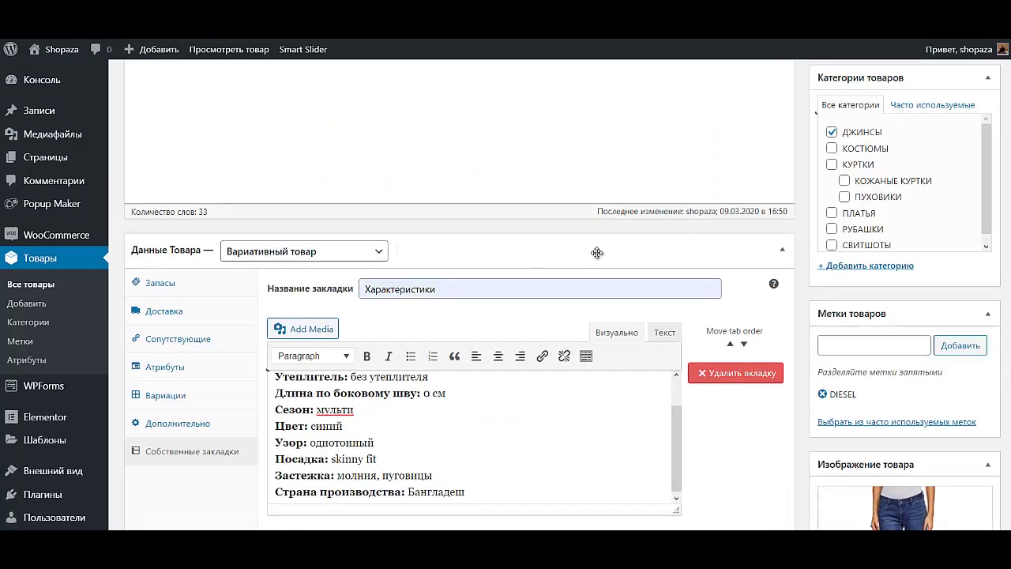
scroll(598, 252, up, 5)
click(983, 382)
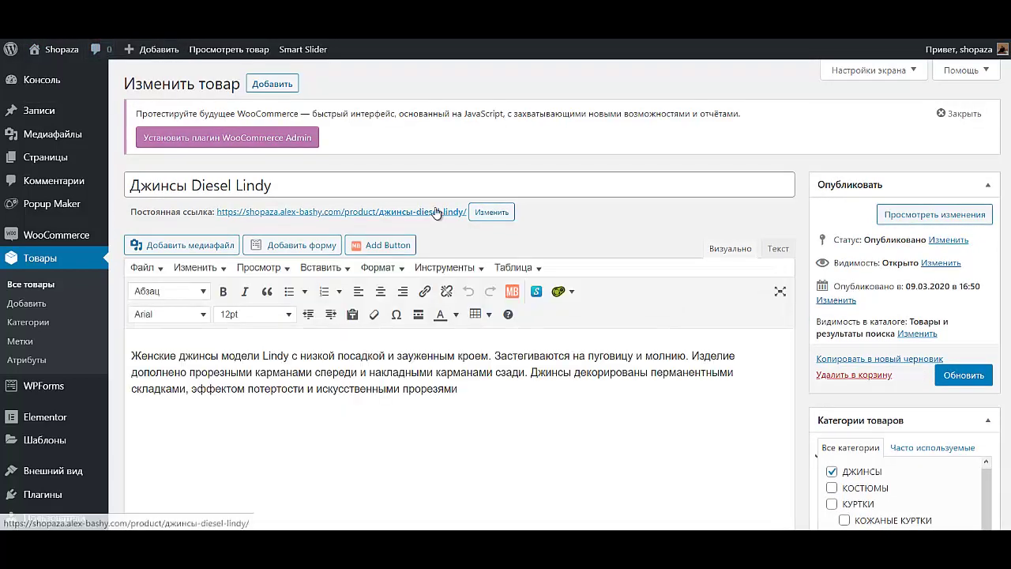
Step: Insert the "КУПИТЬ ЗА КЛИК" form into the content of the "Заказать за клик" custom tab and centre it
scroll(530, 315, down, 10)
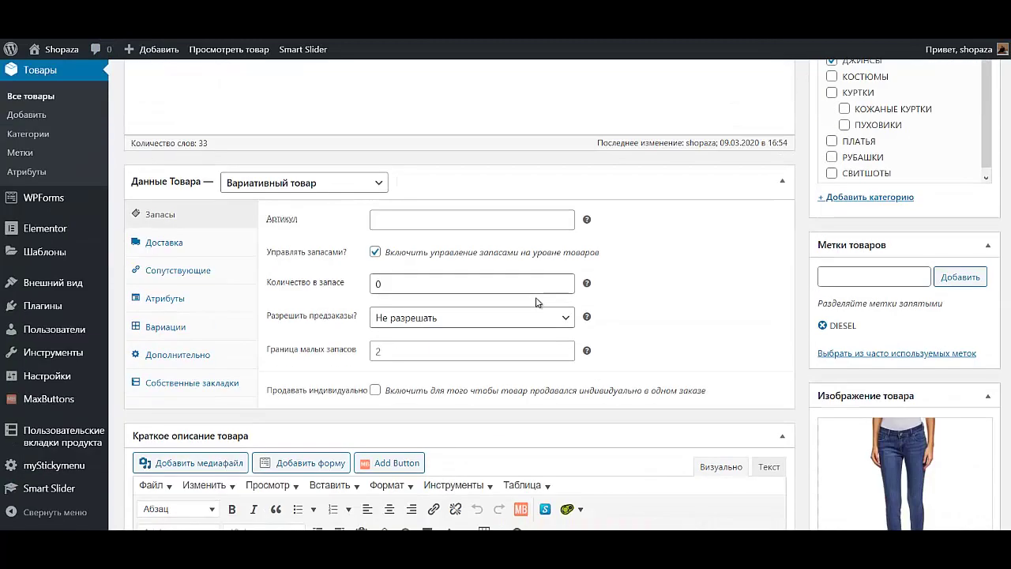
click(215, 177)
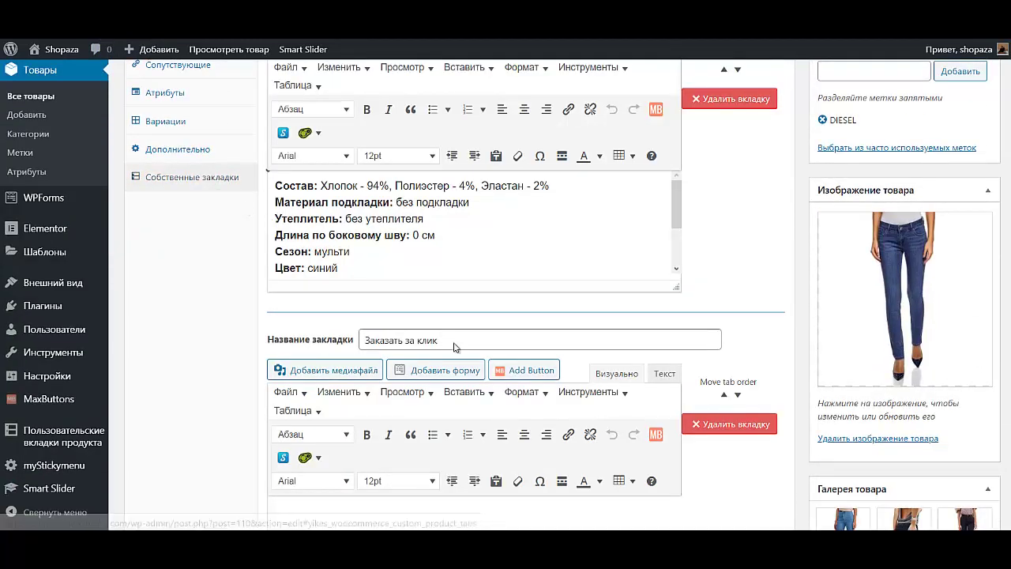
scroll(515, 308, down, 3)
scroll(474, 339, down, 1)
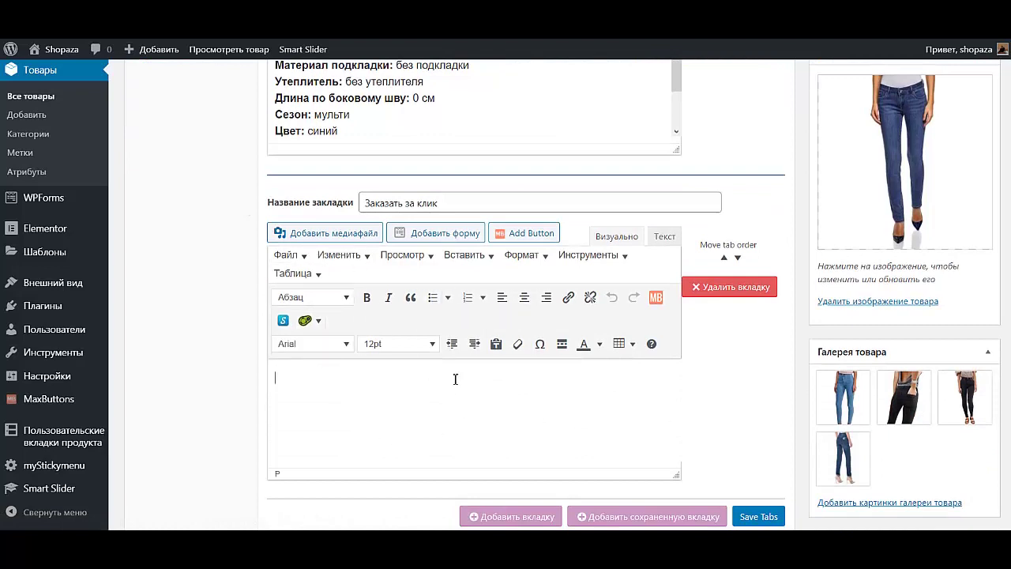
click(436, 235)
click(418, 324)
click(413, 353)
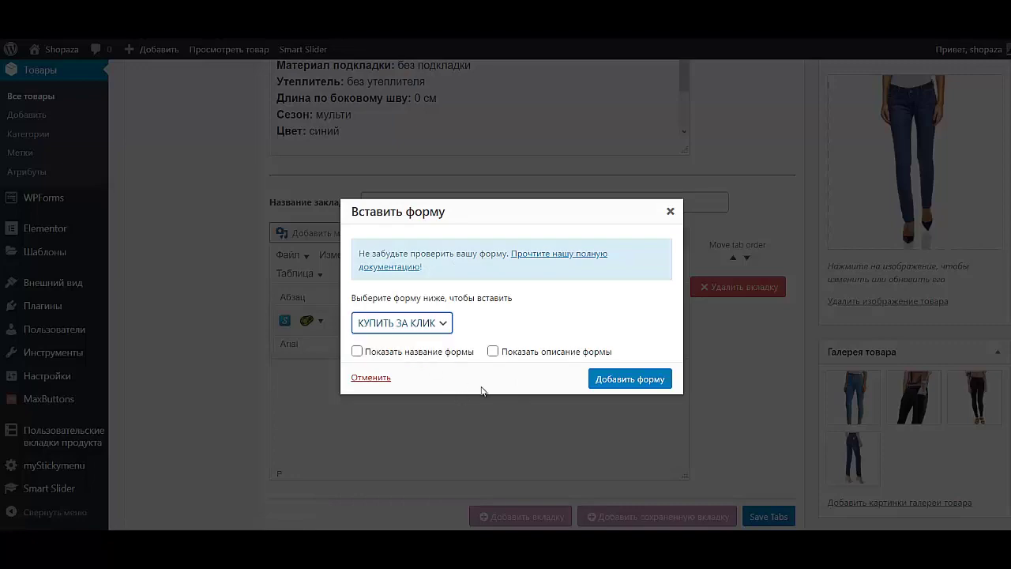
click(598, 384)
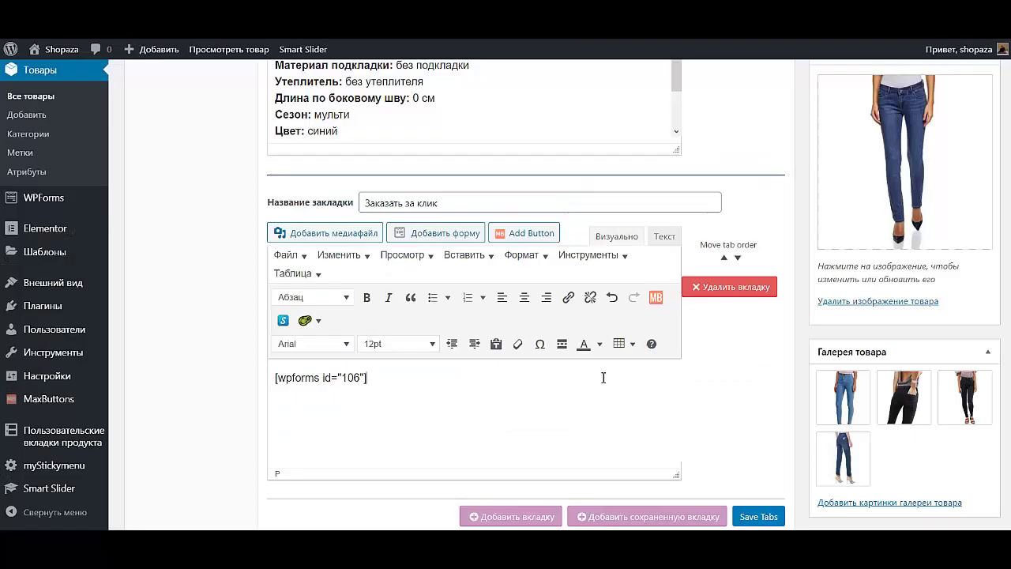
click(524, 297)
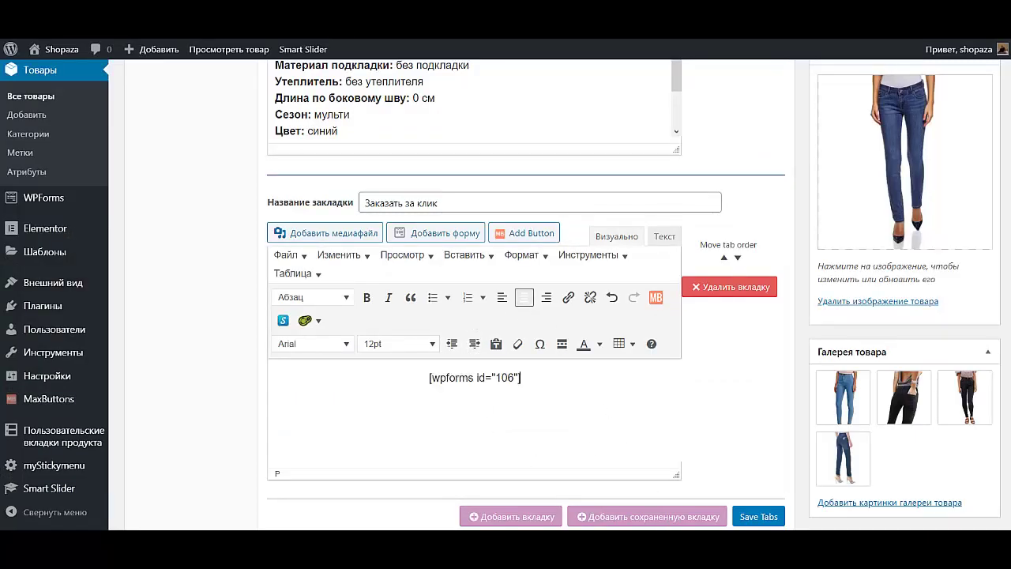
Step: Save the custom tabs with the inserted form and update the product
click(751, 522)
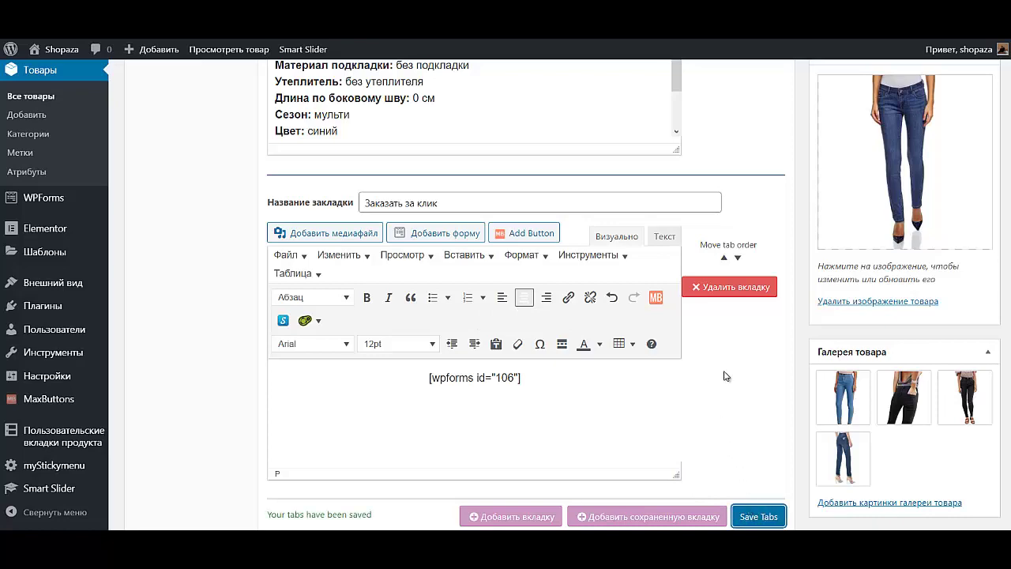
scroll(727, 377, up, 6)
scroll(655, 287, up, 1)
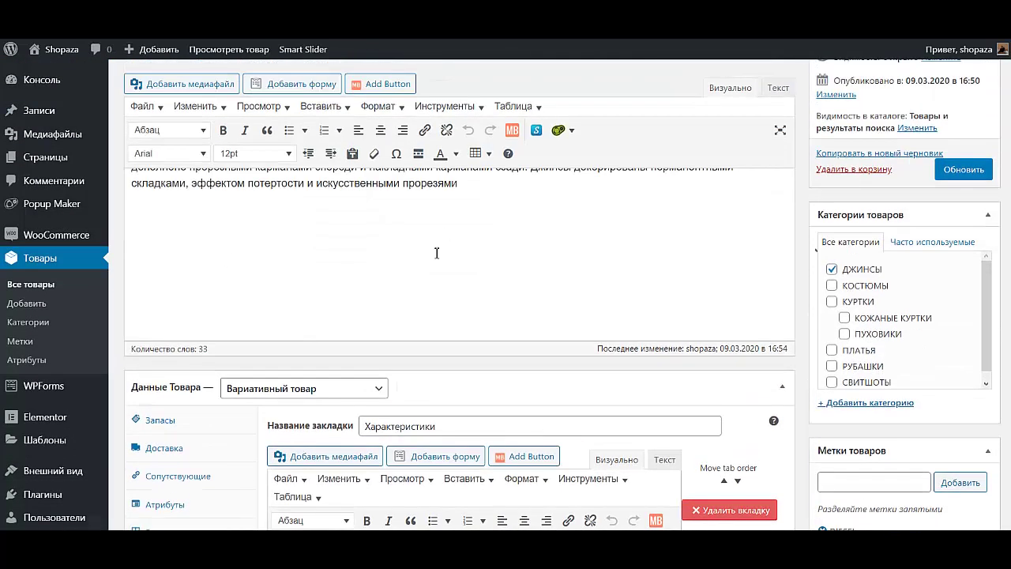
click(964, 169)
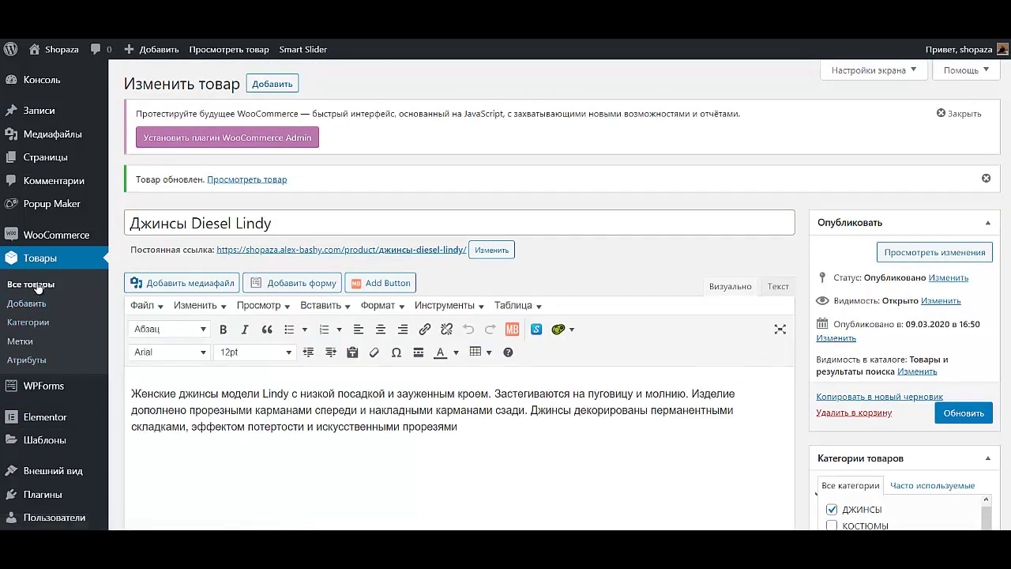
Step: Reopen "Джинсы Diesel Lindy" from the product list and set the L / ГОЛУБОЙ variation's stock status to "В наличии"
click(38, 285)
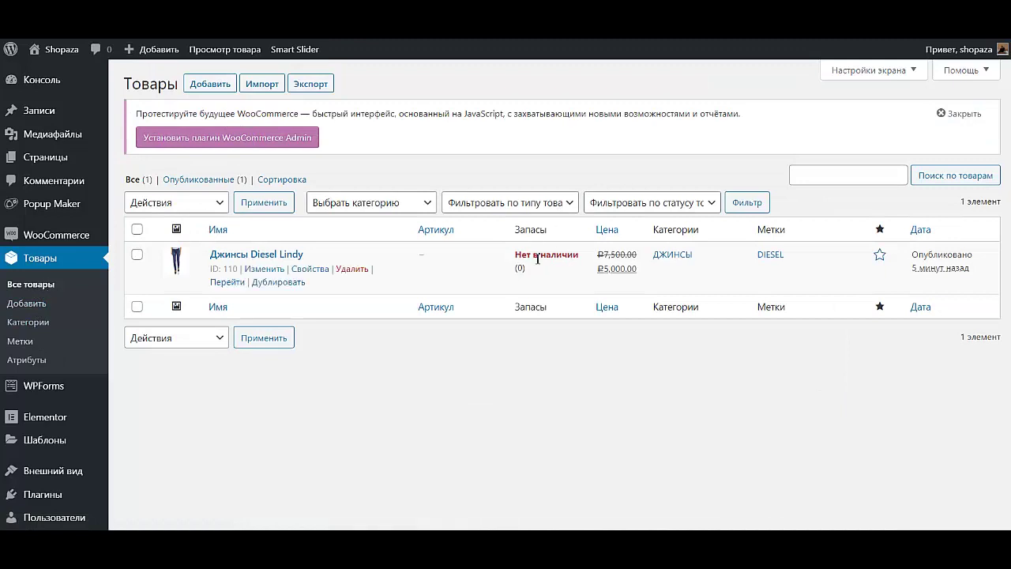
click(260, 271)
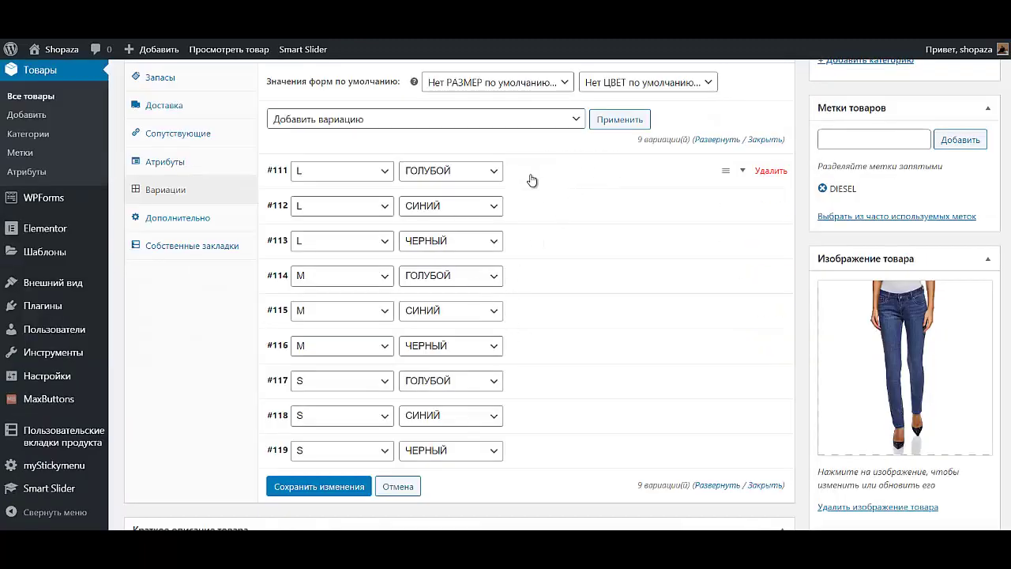
click(531, 180)
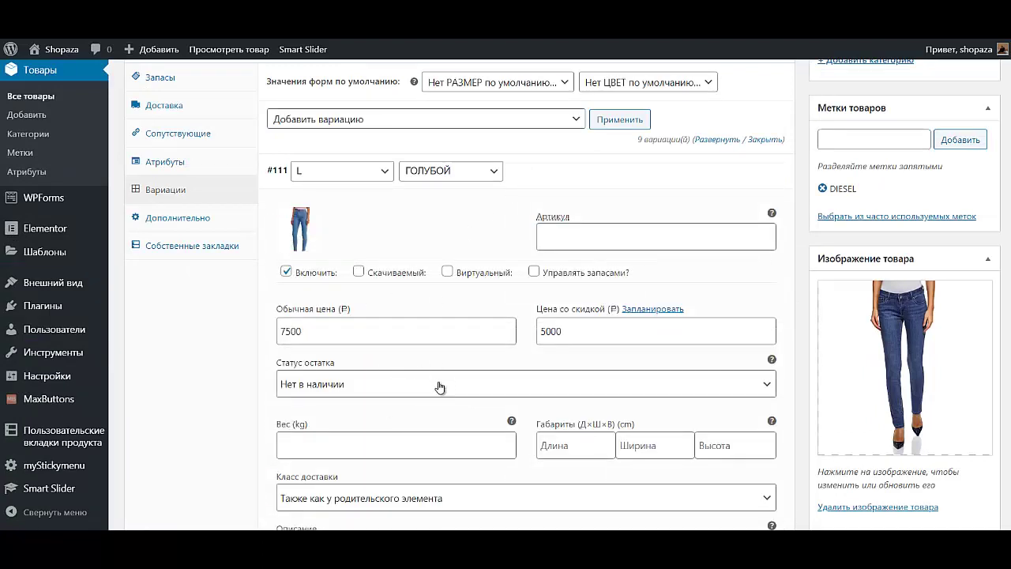
click(355, 389)
click(356, 405)
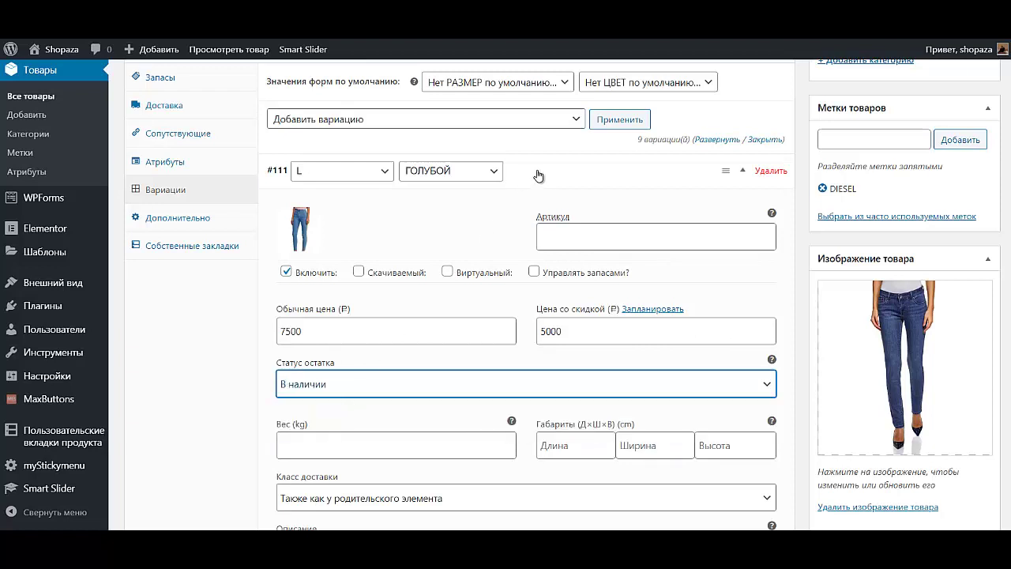
click(538, 175)
Step: Set the stock status of the L / СИНИЙ and L / ЧЕРНЫЙ variations to "В наличии"
click(526, 212)
click(336, 421)
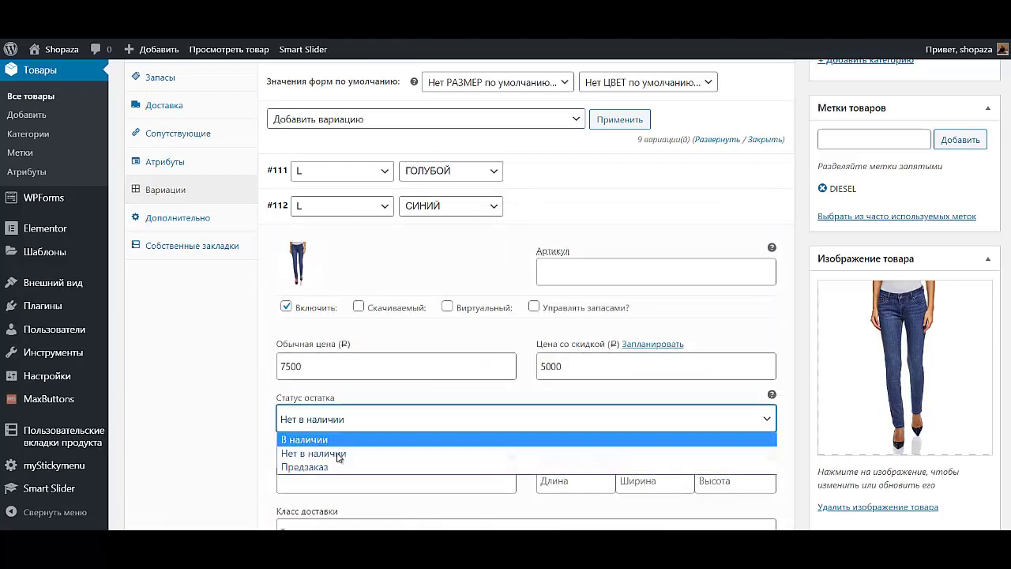
click(316, 440)
click(566, 213)
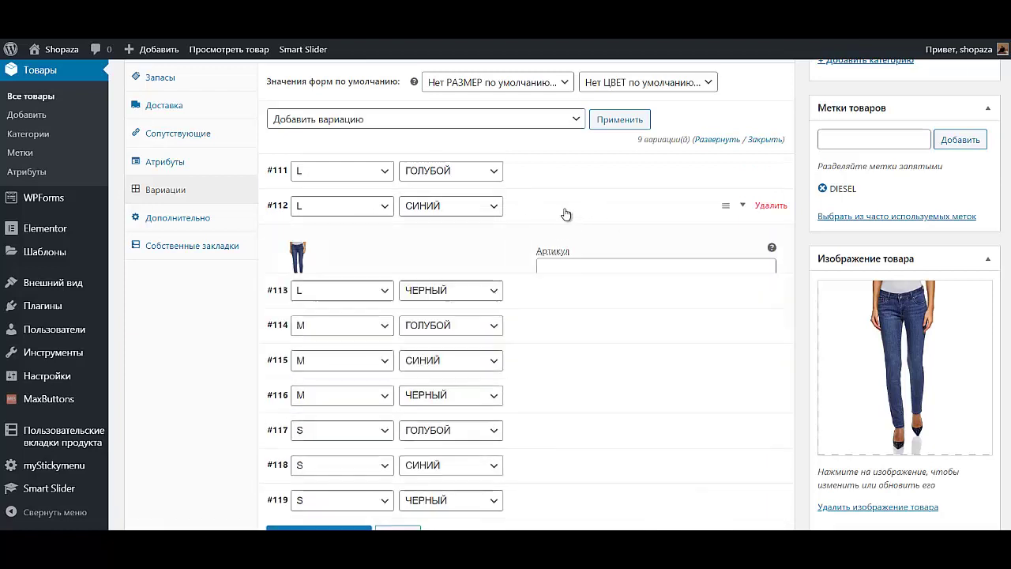
click(535, 247)
click(324, 457)
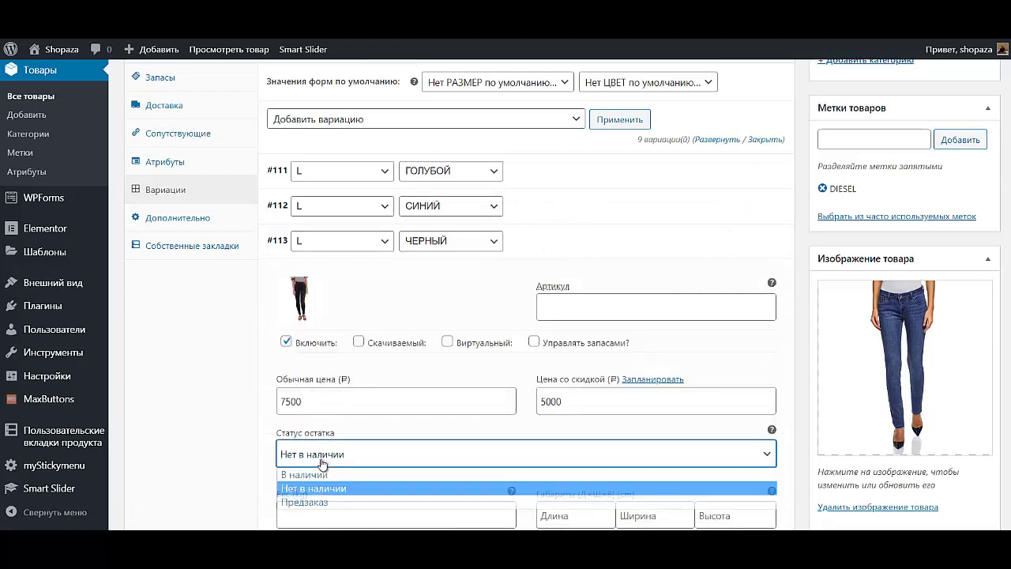
click(316, 475)
click(582, 244)
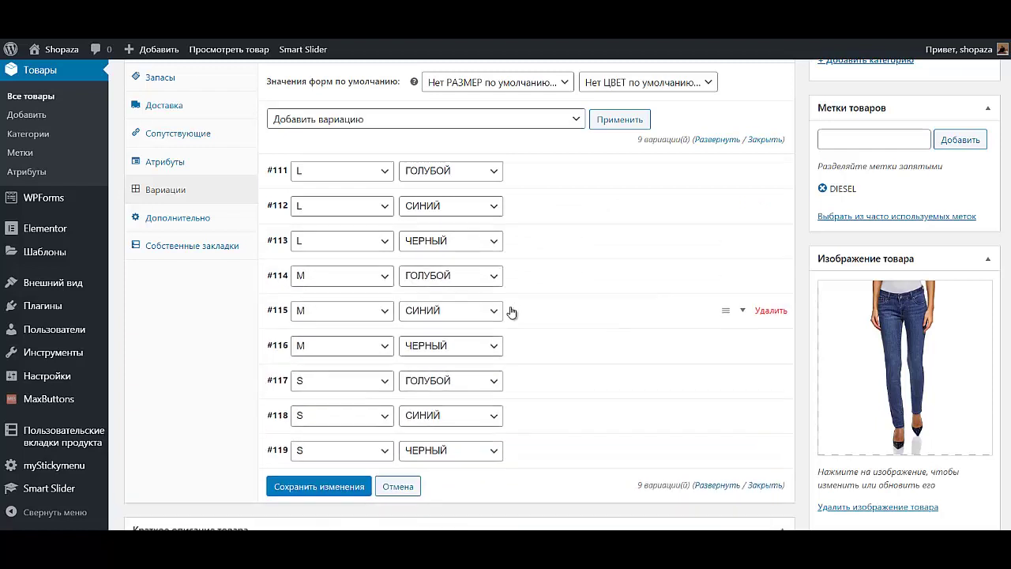
Step: Set the stock status of all three size M variations (ГОЛУБОЙ, СИНИЙ, ЧЕРНЫЙ) to "В наличии"
click(535, 284)
click(364, 490)
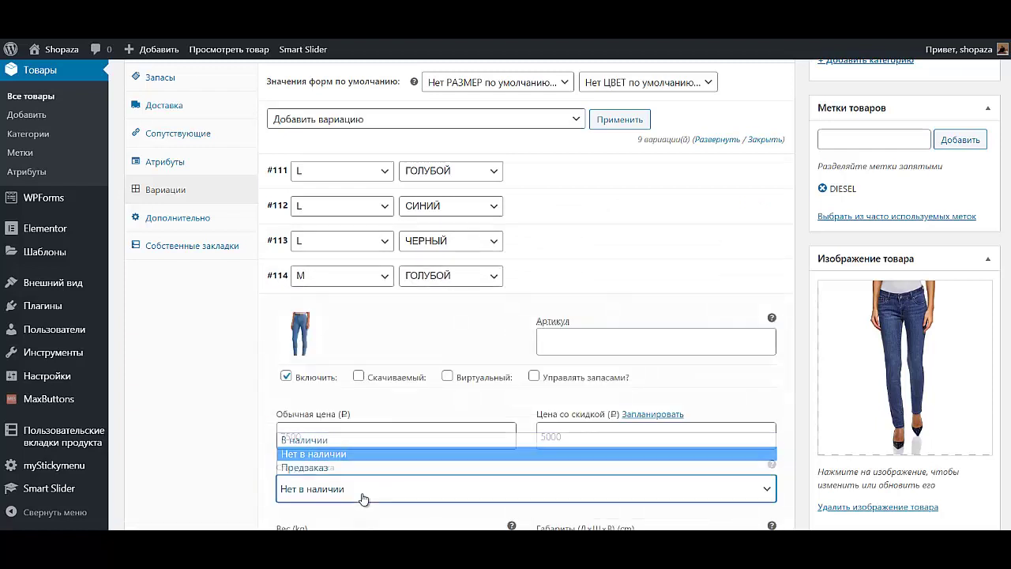
click(352, 436)
click(557, 279)
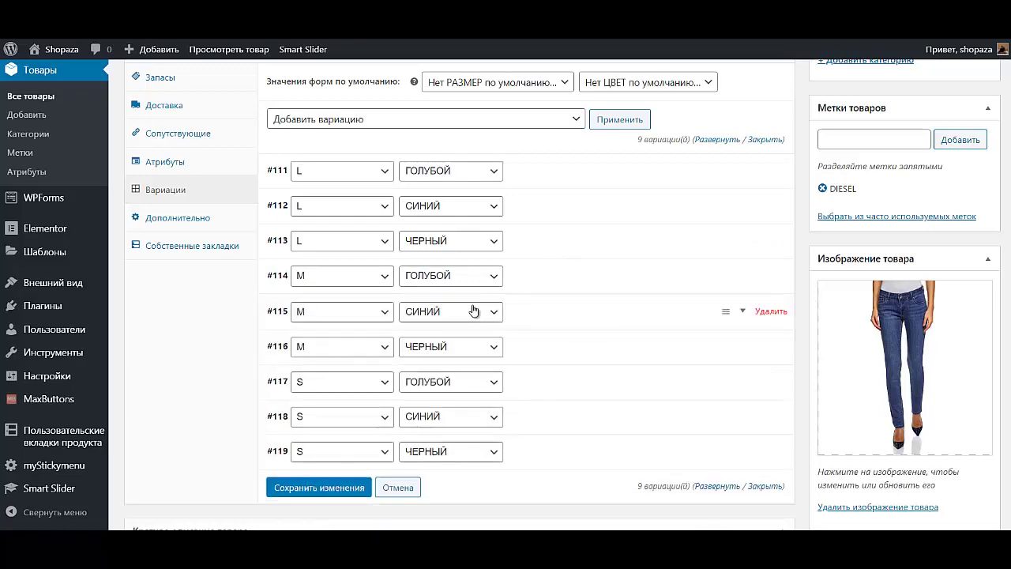
click(521, 323)
scroll(342, 497, down, 2)
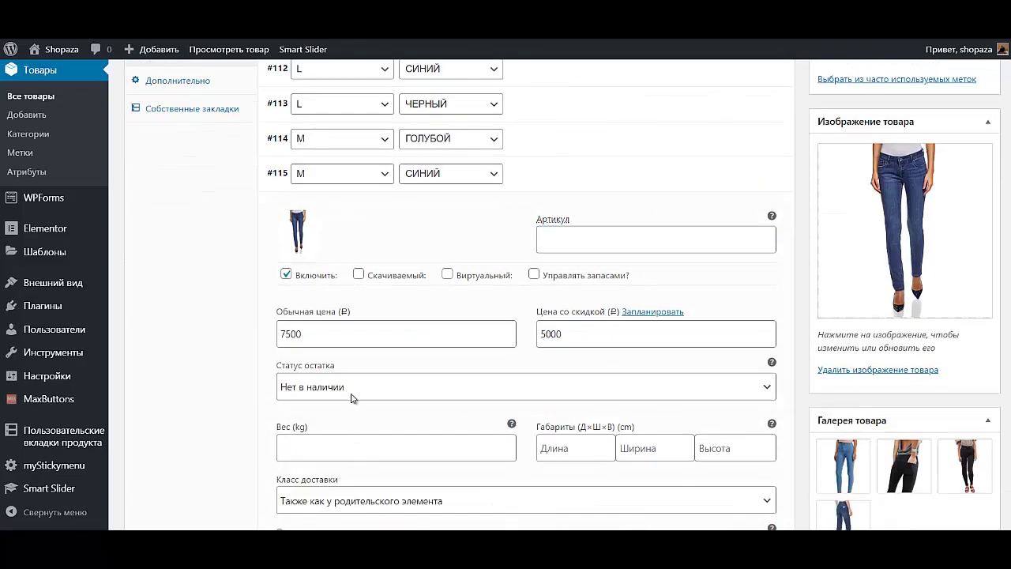
click(353, 387)
click(353, 406)
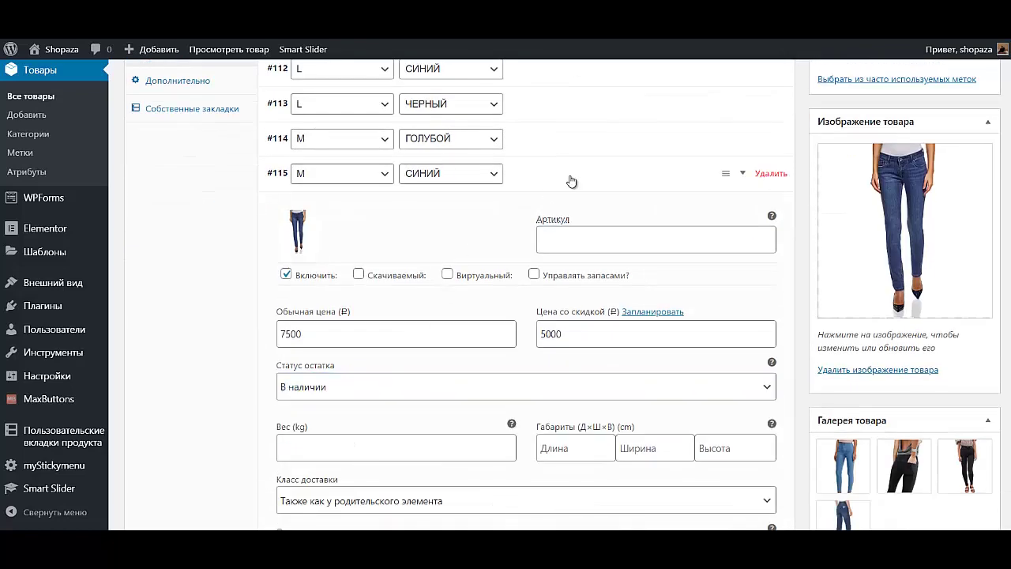
click(570, 178)
click(533, 217)
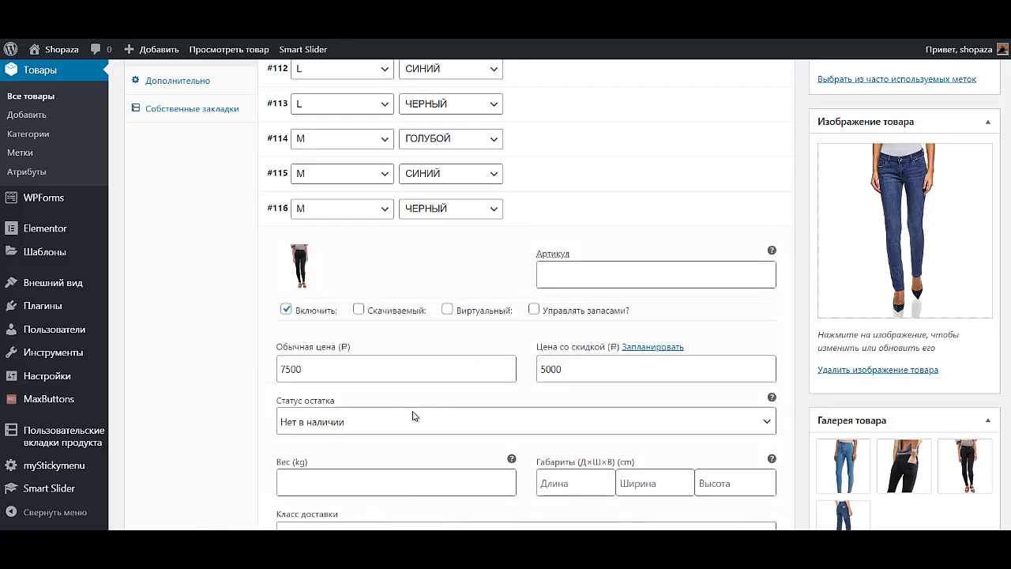
click(339, 422)
click(339, 440)
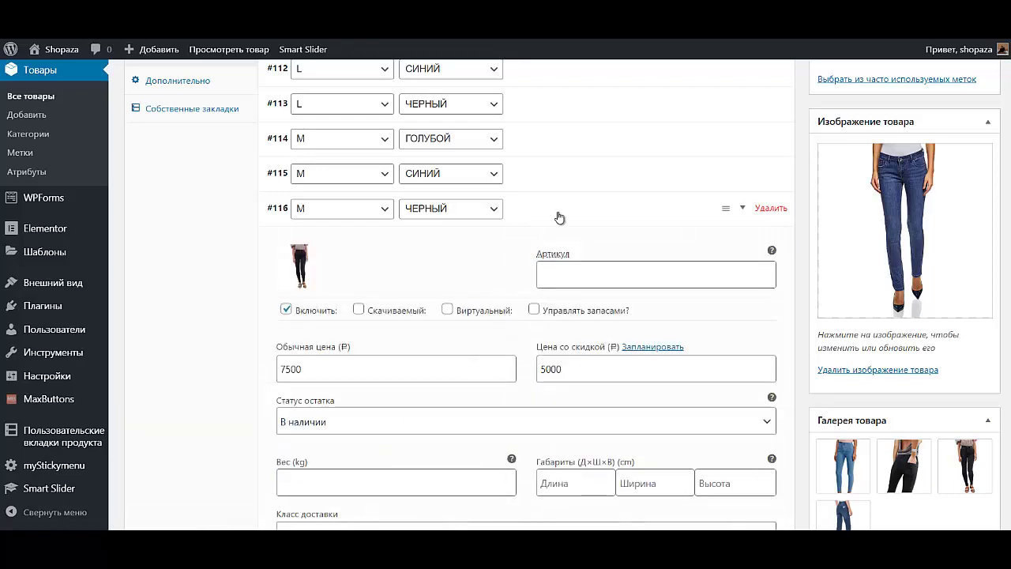
click(558, 218)
Step: Set the stock status of all three size S variations (ГОЛУБОЙ, СИНИЙ, ЧЕРНЫЙ) to "В наличии"
click(530, 247)
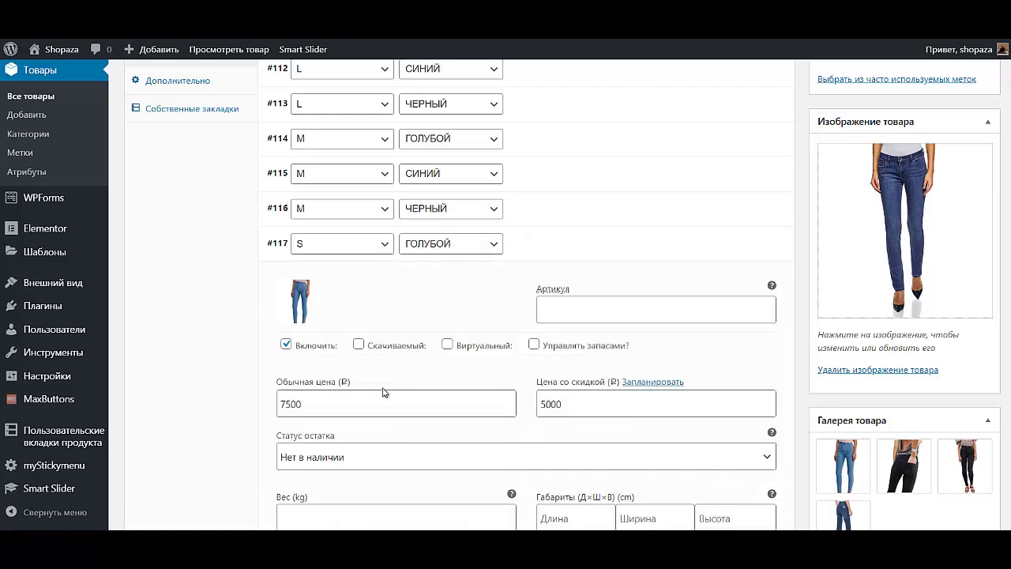
click(348, 453)
click(355, 474)
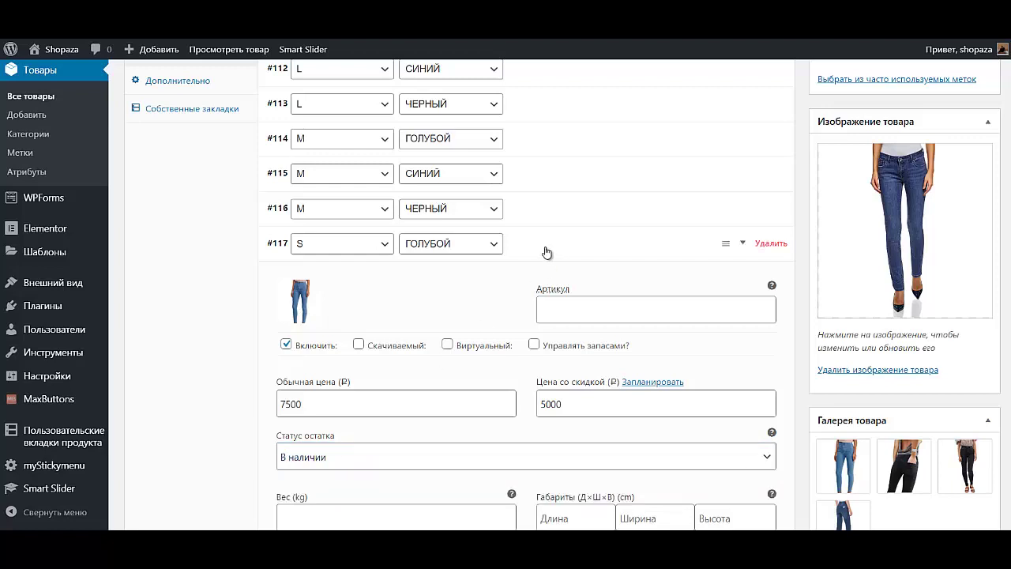
click(546, 252)
click(522, 281)
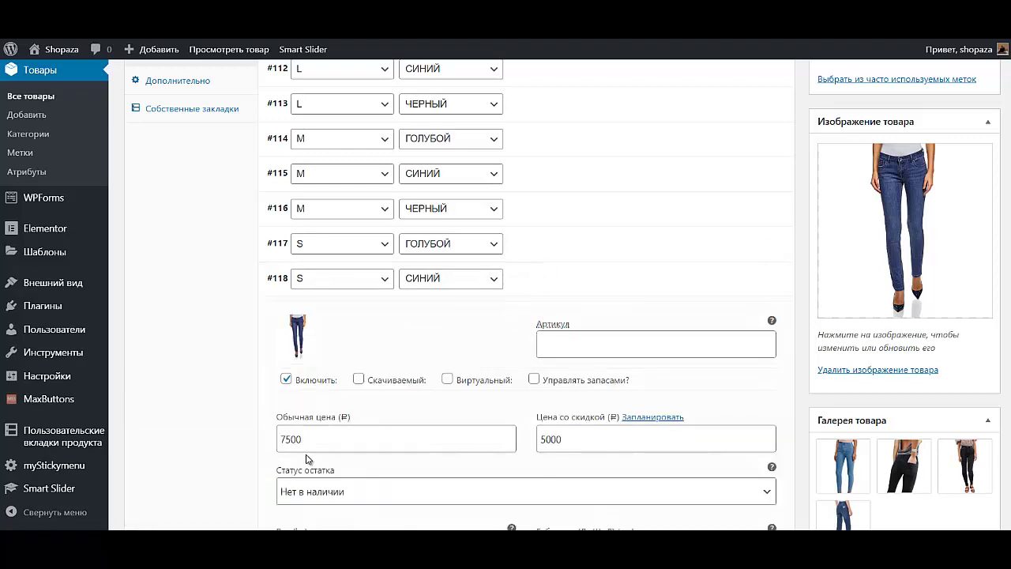
click(310, 496)
click(336, 441)
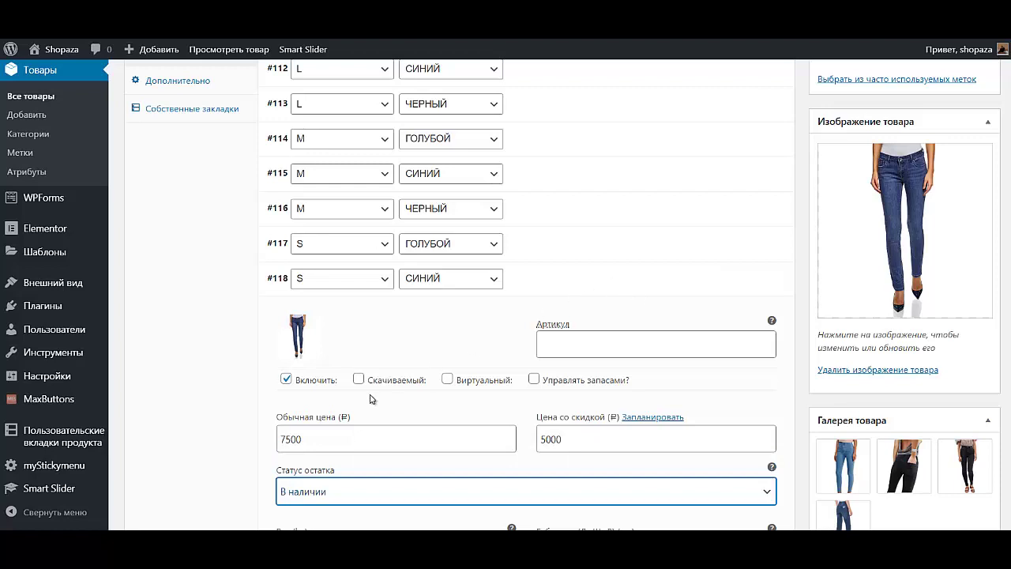
click(549, 277)
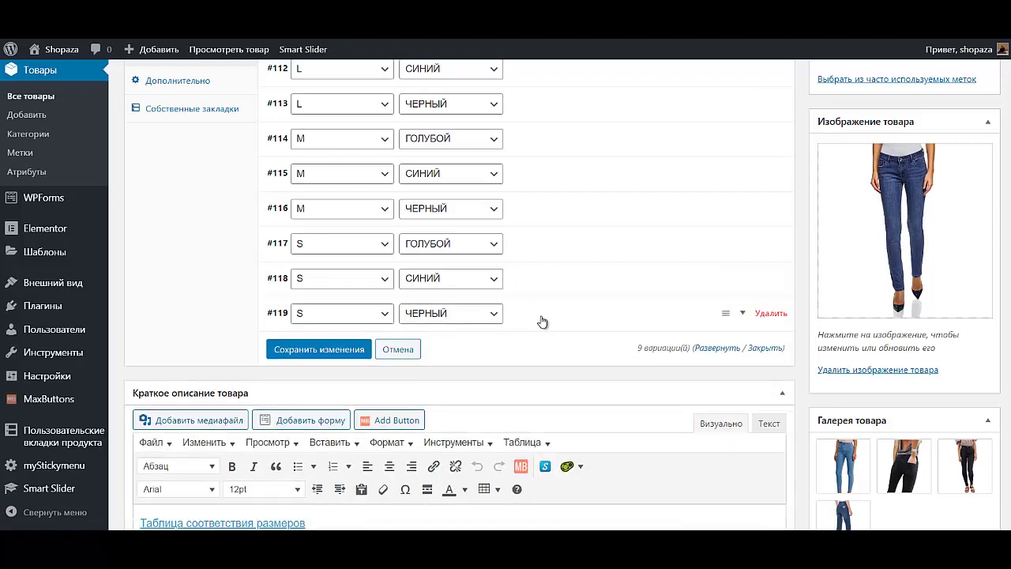
click(541, 322)
scroll(474, 355, down, 3)
click(356, 390)
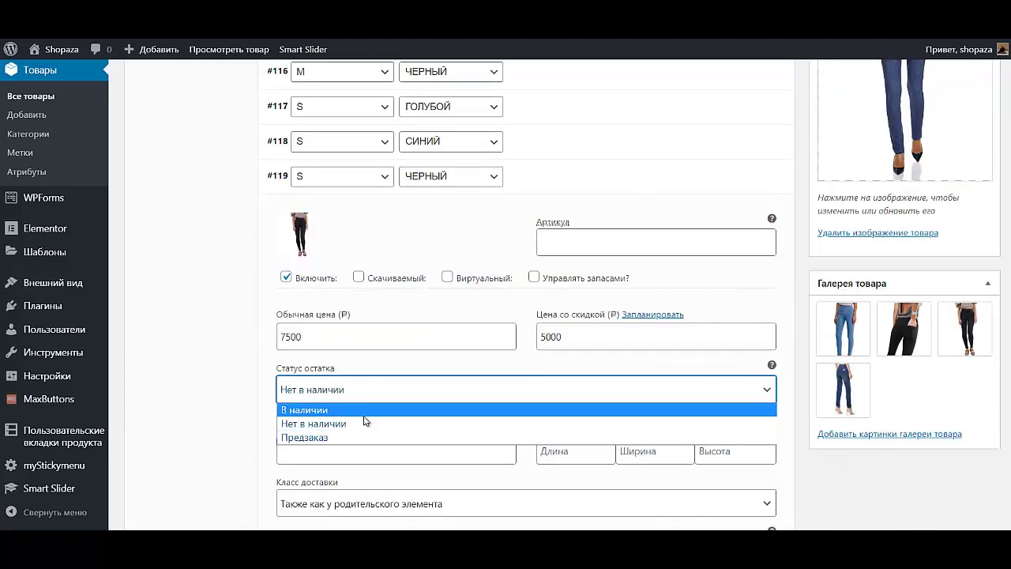
click(369, 410)
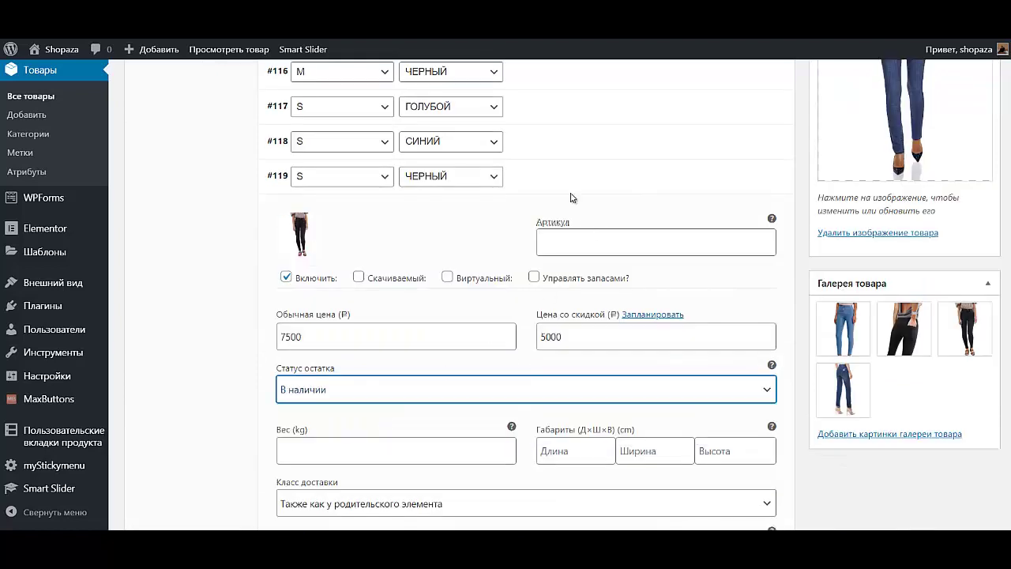
Step: Enable variation-level stock management ("Управлять запасами") for the S / ЧЕРНЫЙ, S / СИНИЙ and S / ГОЛУБОЙ variations
click(535, 277)
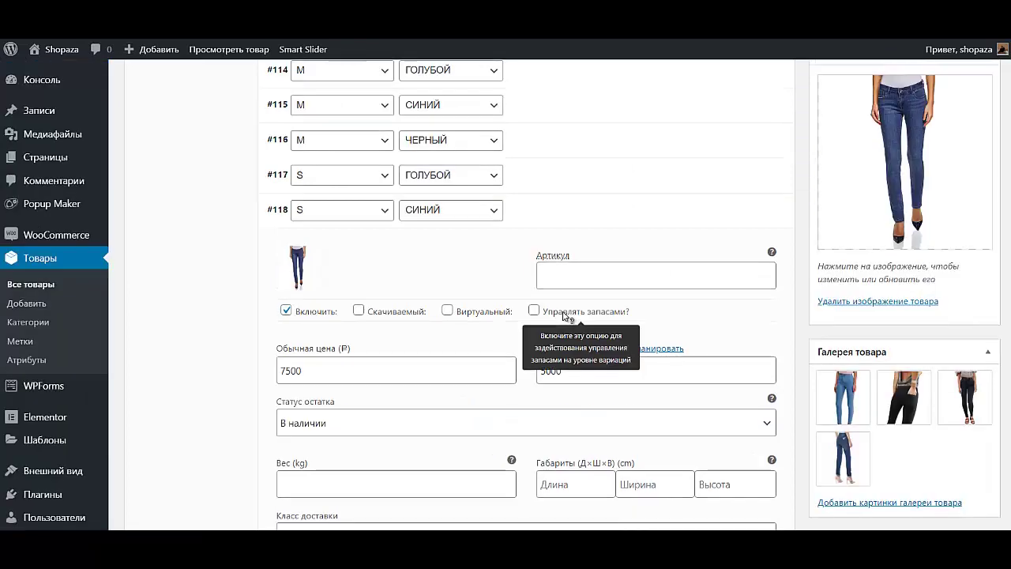
click(535, 311)
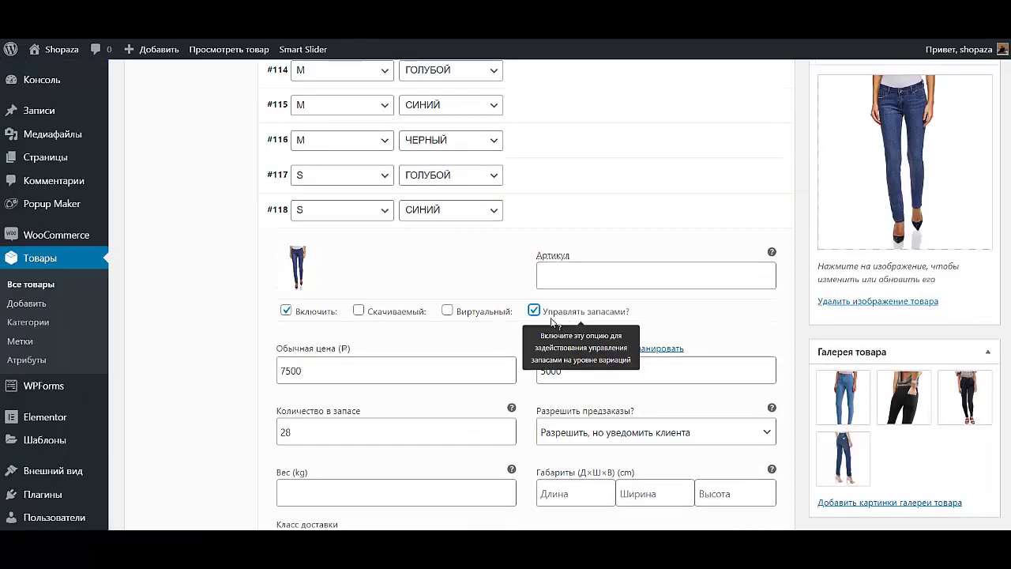
click(542, 210)
click(545, 177)
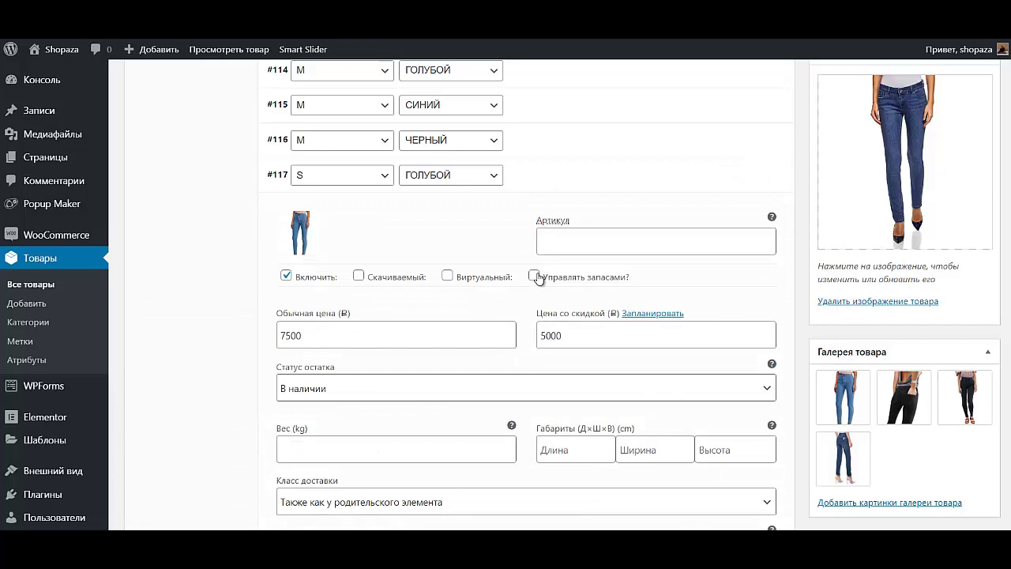
click(534, 277)
click(547, 175)
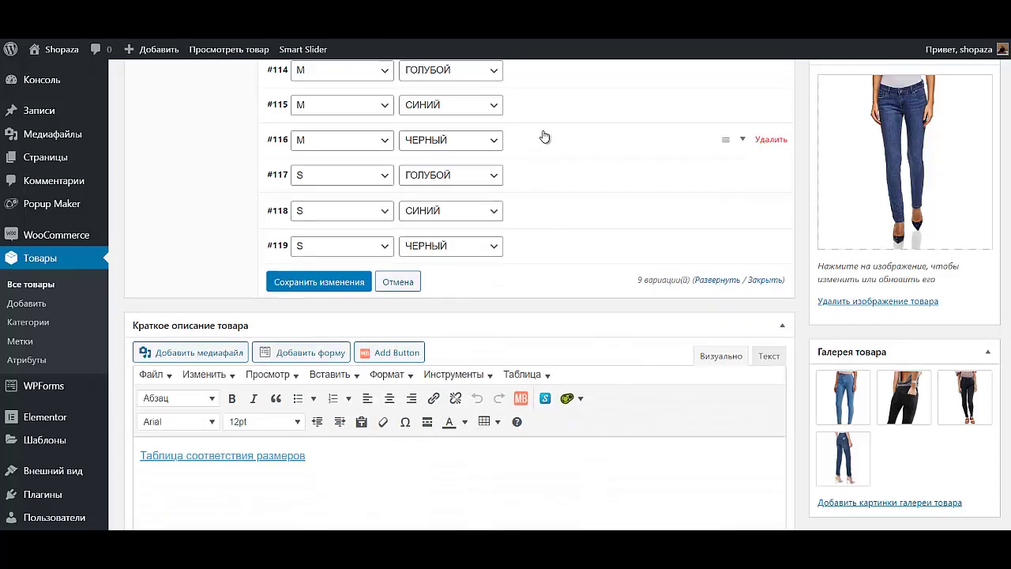
Step: Enable stock management ("Управлять запасами") for the three size M variations: ЧЕРНЫЙ, СИНИЙ and ГОЛУБОЙ
click(545, 138)
click(535, 241)
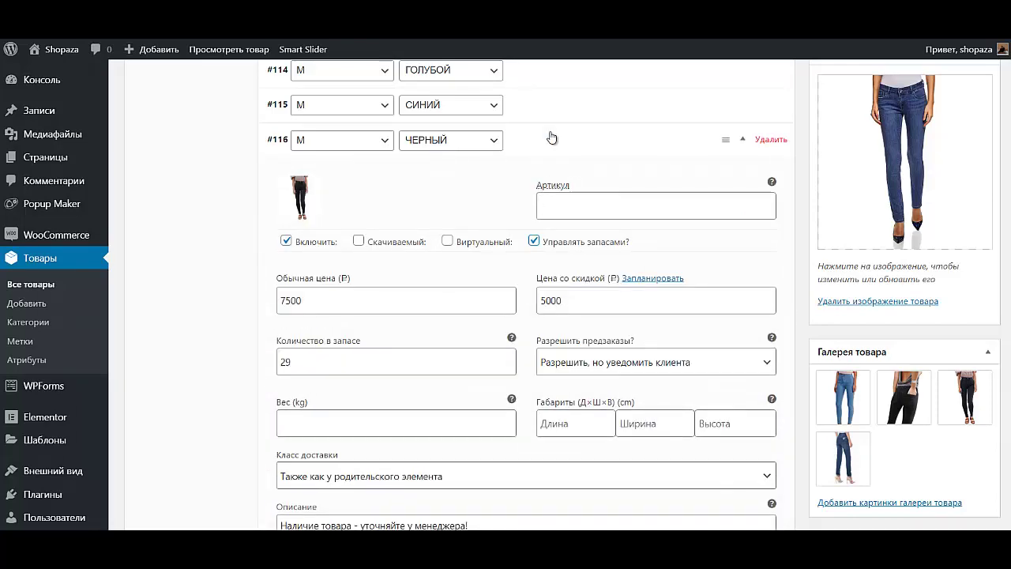
click(551, 138)
click(545, 108)
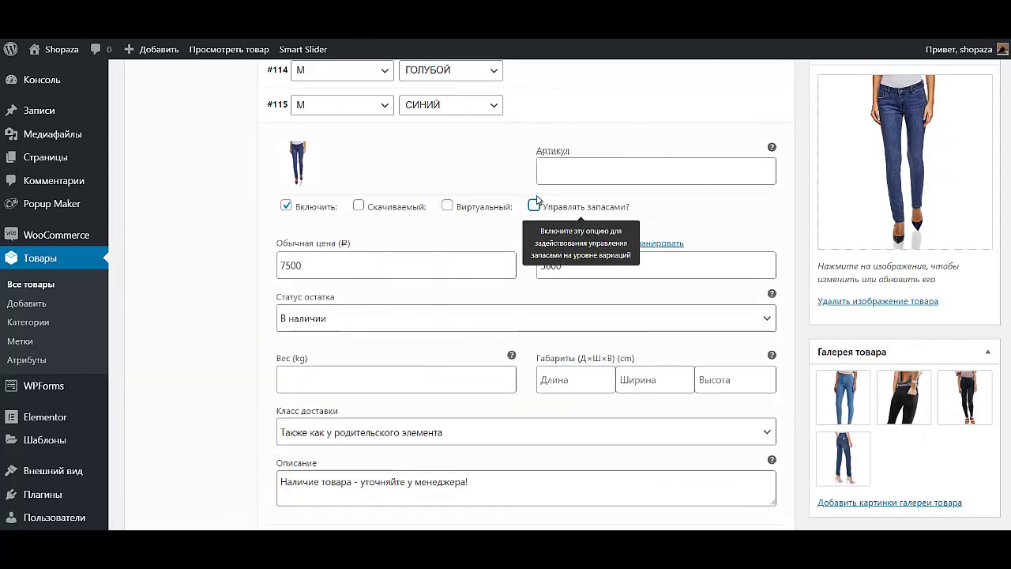
click(534, 206)
click(546, 103)
scroll(558, 163, up, 2)
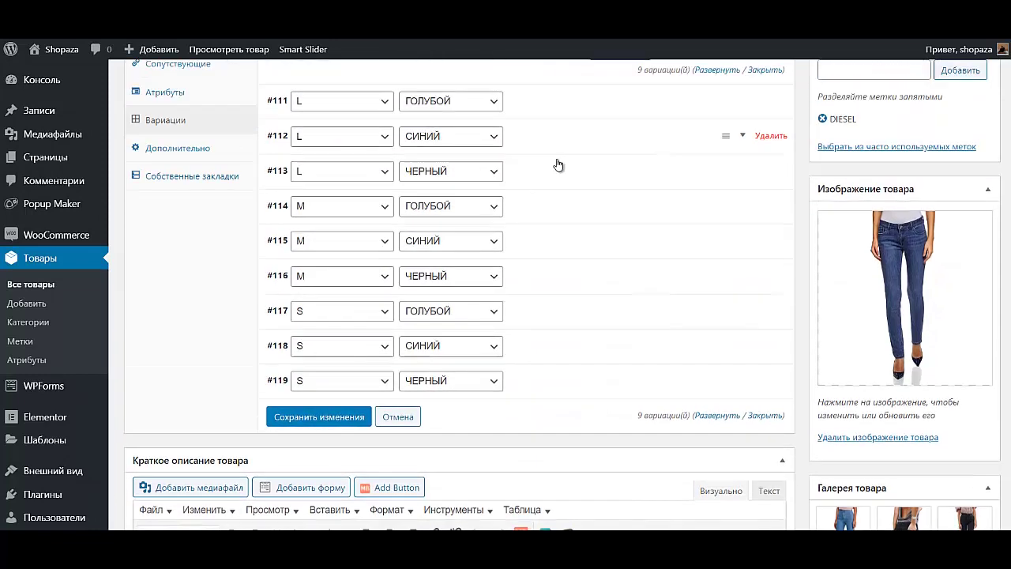
click(535, 216)
click(534, 308)
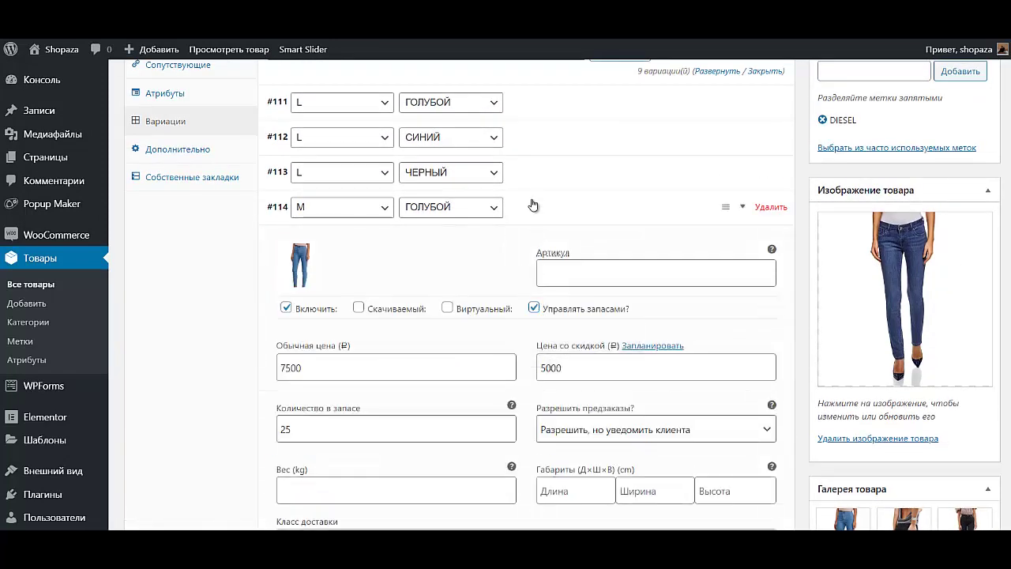
click(533, 206)
Step: Enable stock management ("Управлять запасами") for the three size L variations: ЧЕРНЫЙ, СИНИЙ and ГОЛУБОЙ
click(535, 176)
click(534, 273)
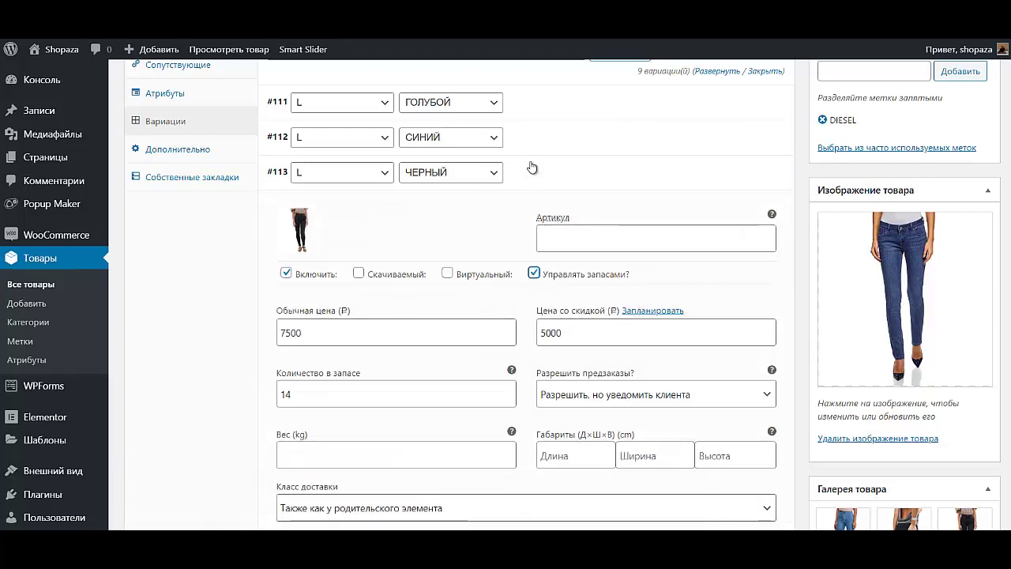
click(530, 176)
click(531, 150)
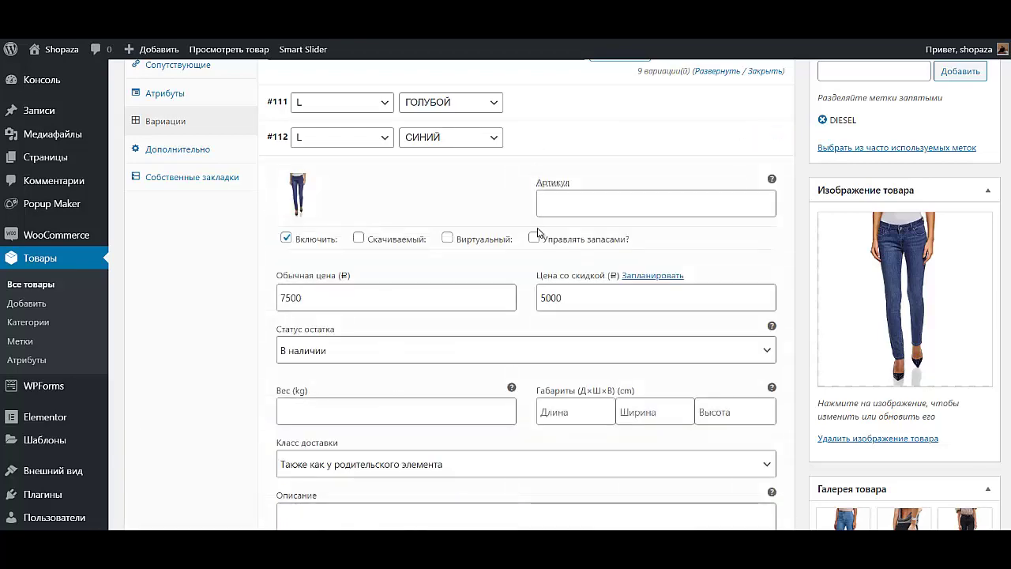
click(534, 238)
click(527, 132)
click(527, 102)
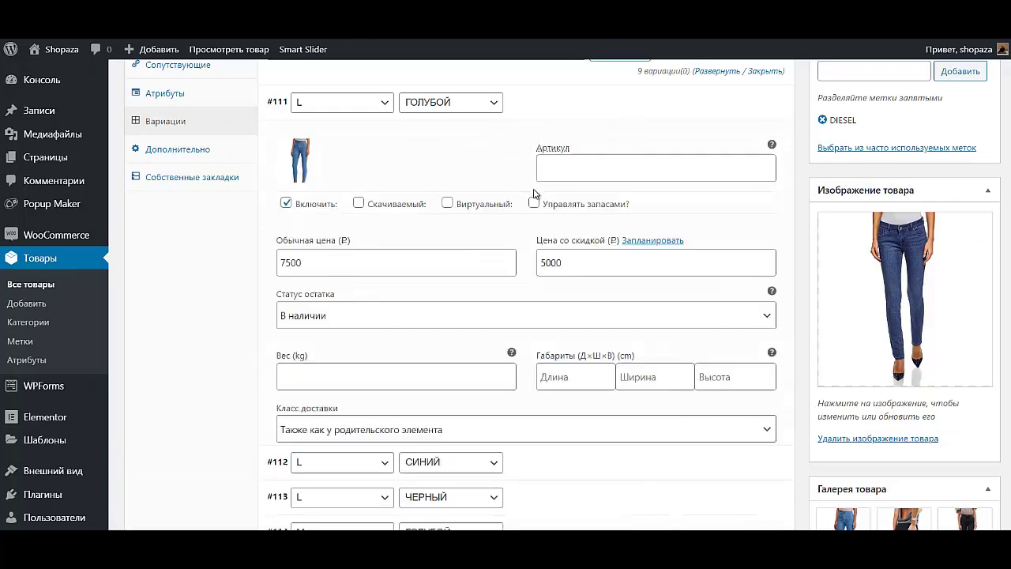
click(534, 203)
click(524, 106)
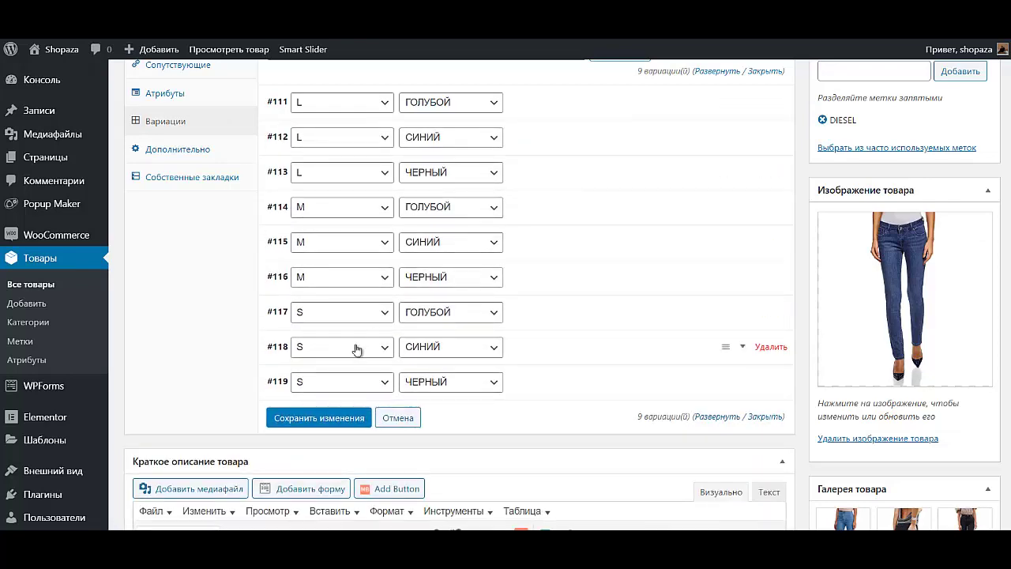
Step: Save the variation changes with a product update and check the jeans' stock status in the list of all products
click(335, 411)
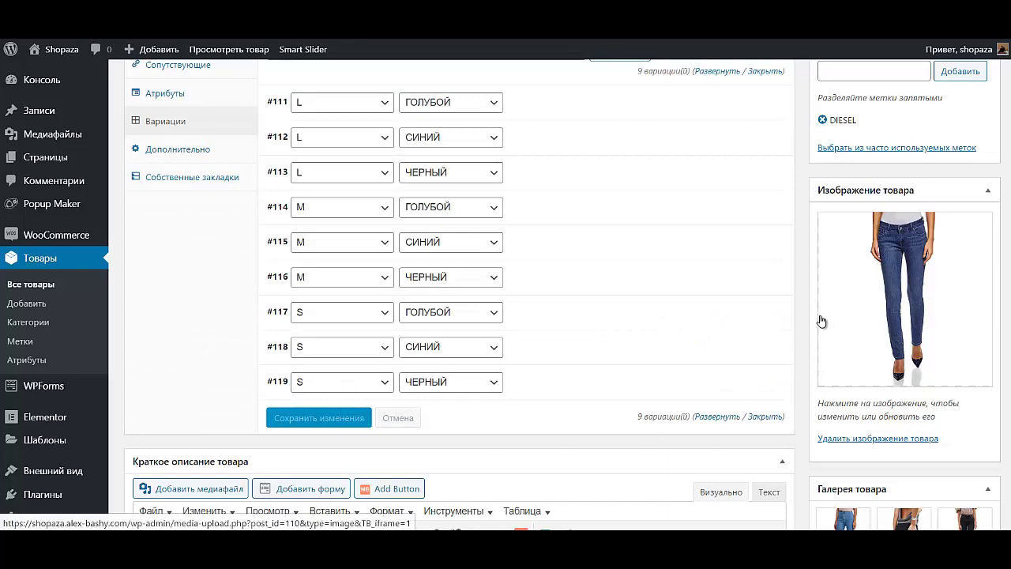
scroll(820, 321, up, 5)
click(976, 174)
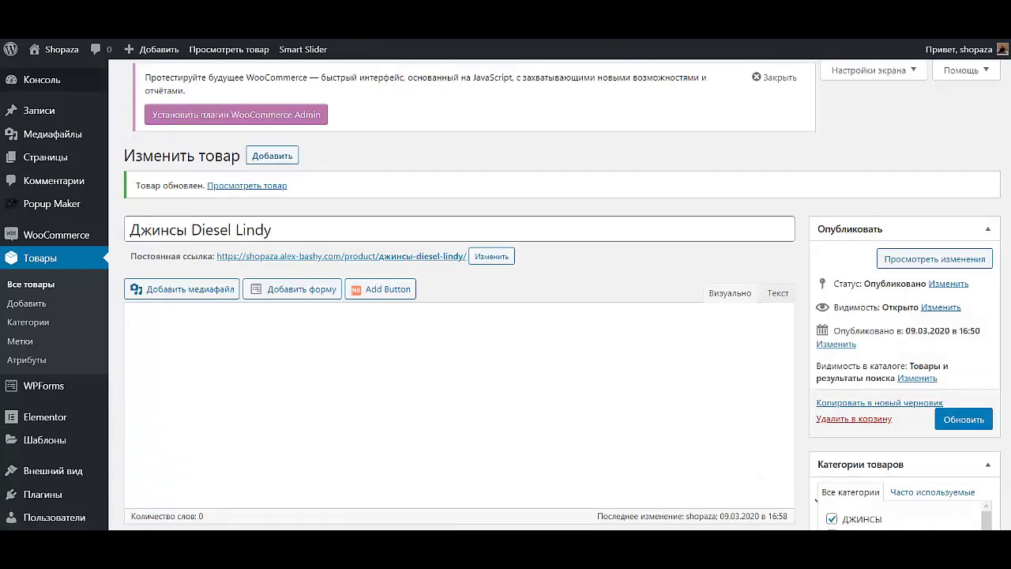
click(29, 286)
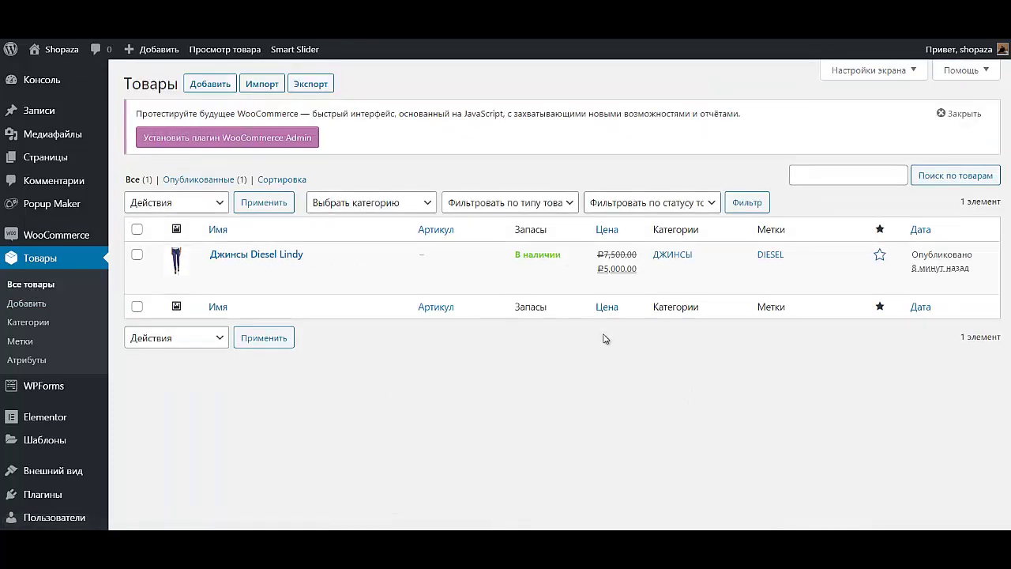
mouse_move(577, 276)
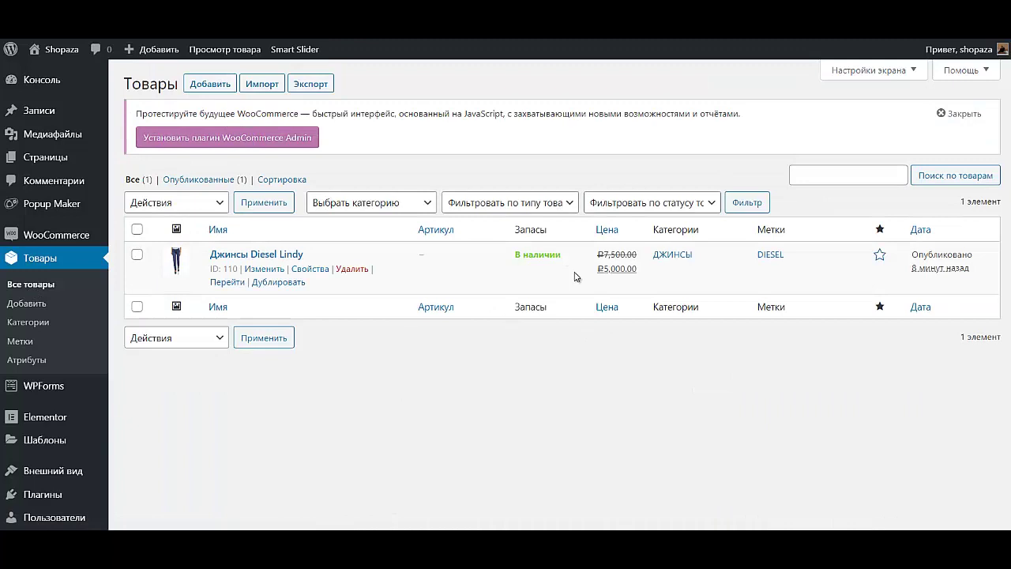
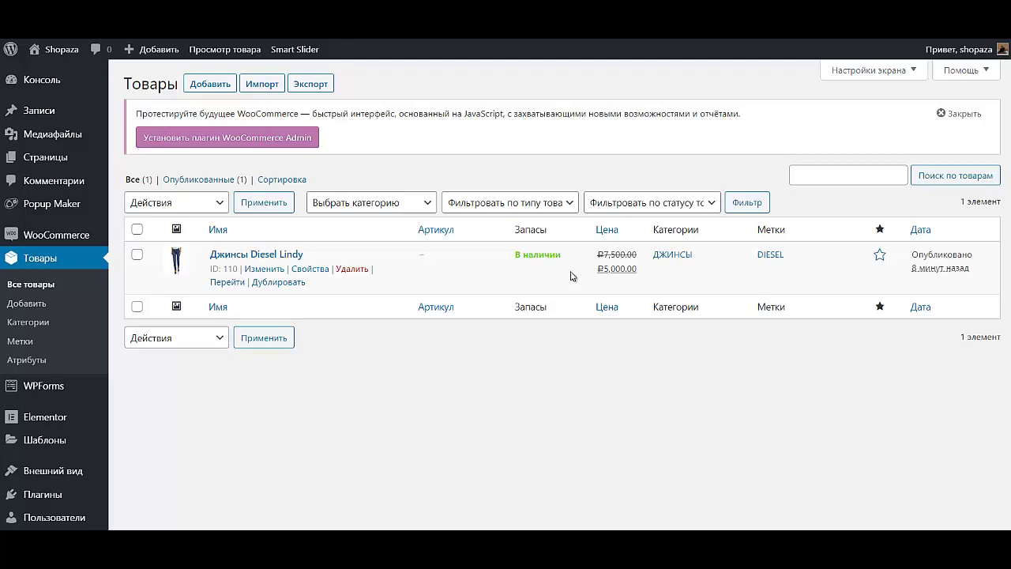
Step: Create a new Popup Maker popup named "ТАБЛИЦА РАЗМЕРОВ", leaving its optional title empty
click(62, 204)
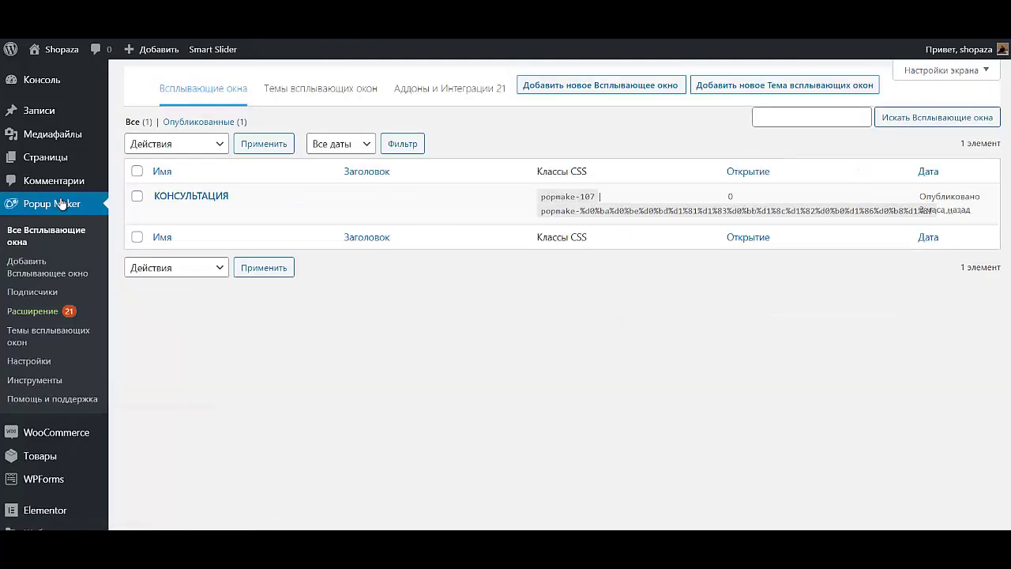
click(606, 89)
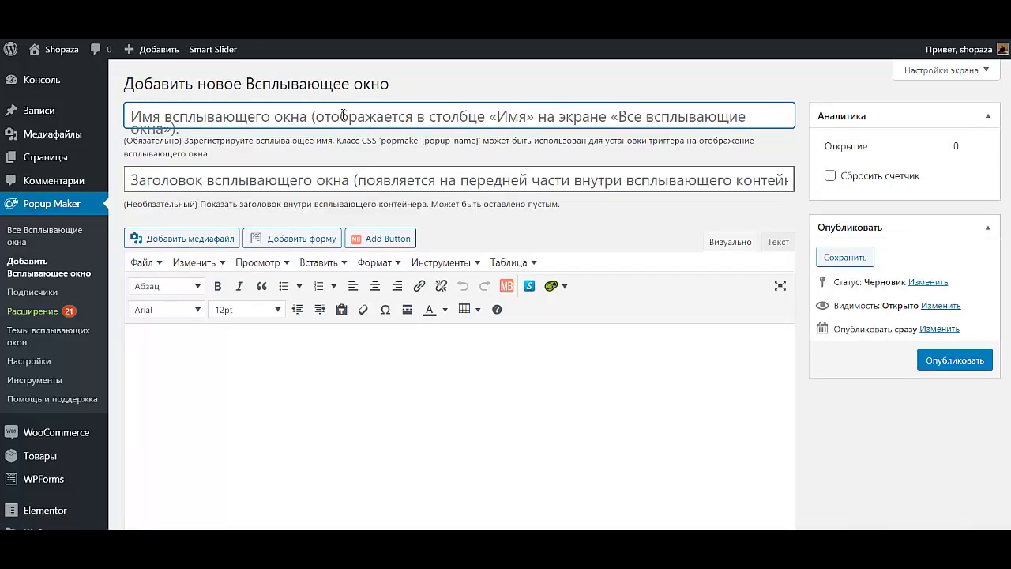
key(Caps_Lock)
text(TA)
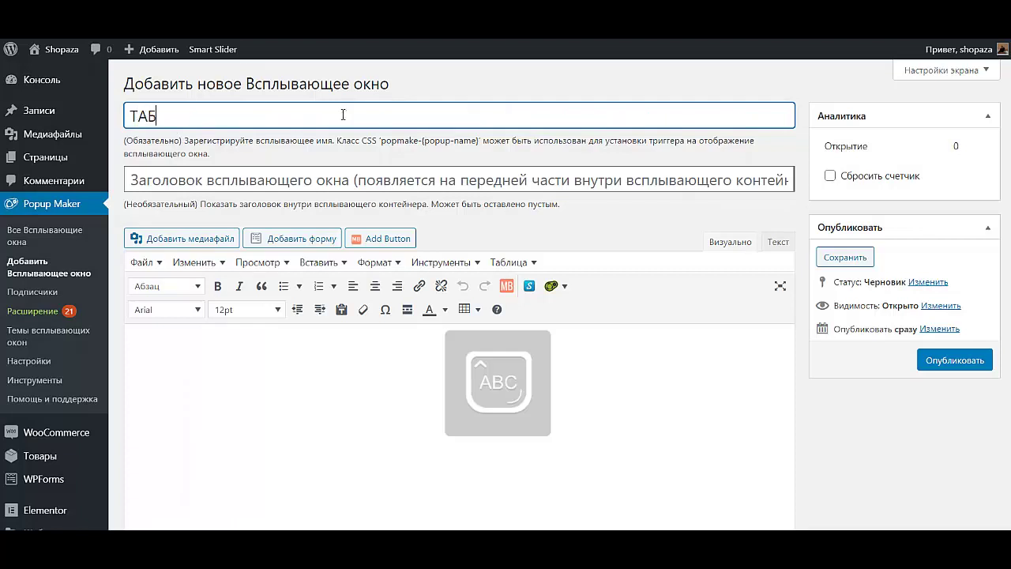
text(БЛИЦА РАЗМЕРОВ)
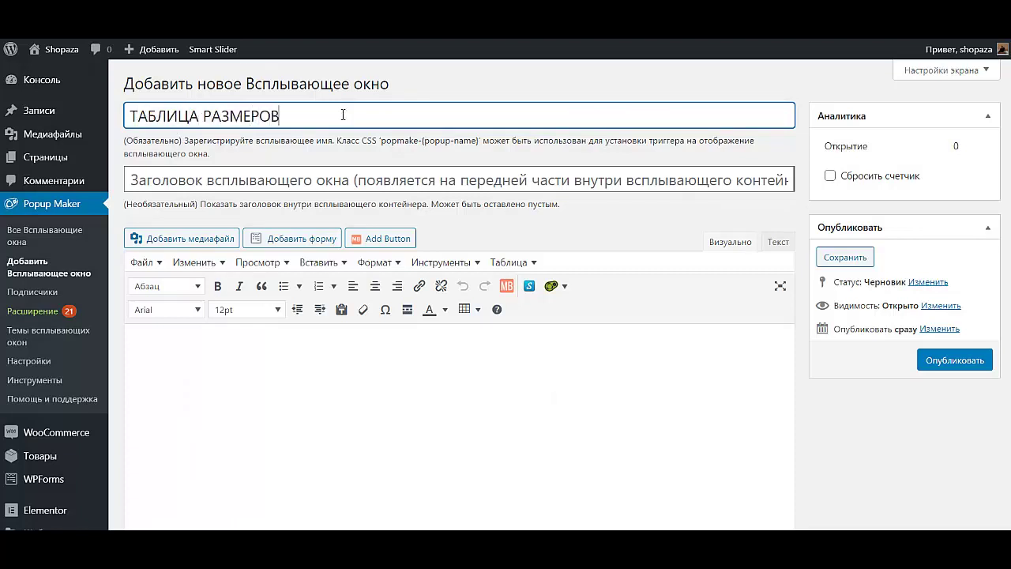
key(Tab)
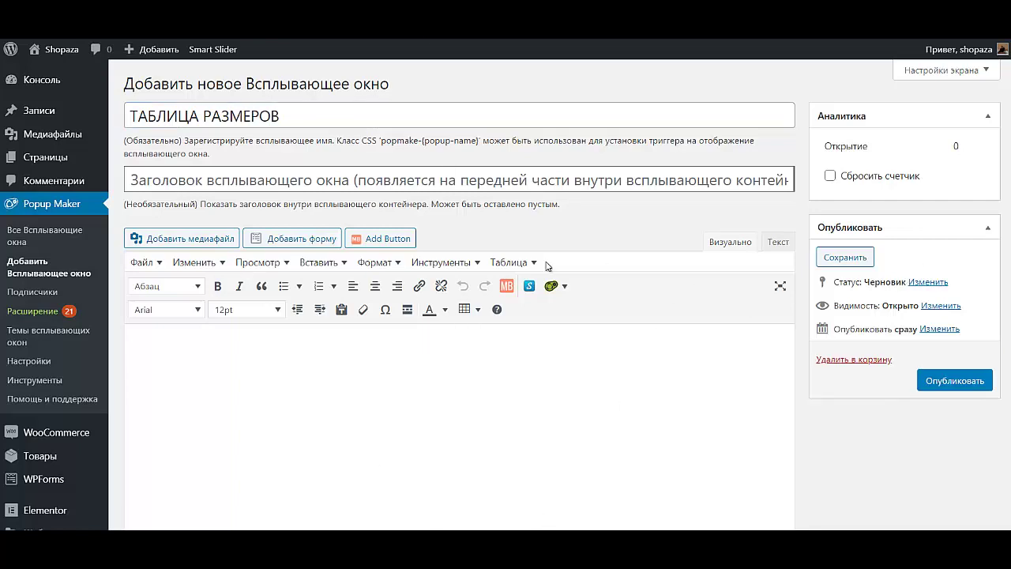
Step: Paste the HTML code of the size table and measuring instructions into the popup's content and review it in visual mode
click(775, 241)
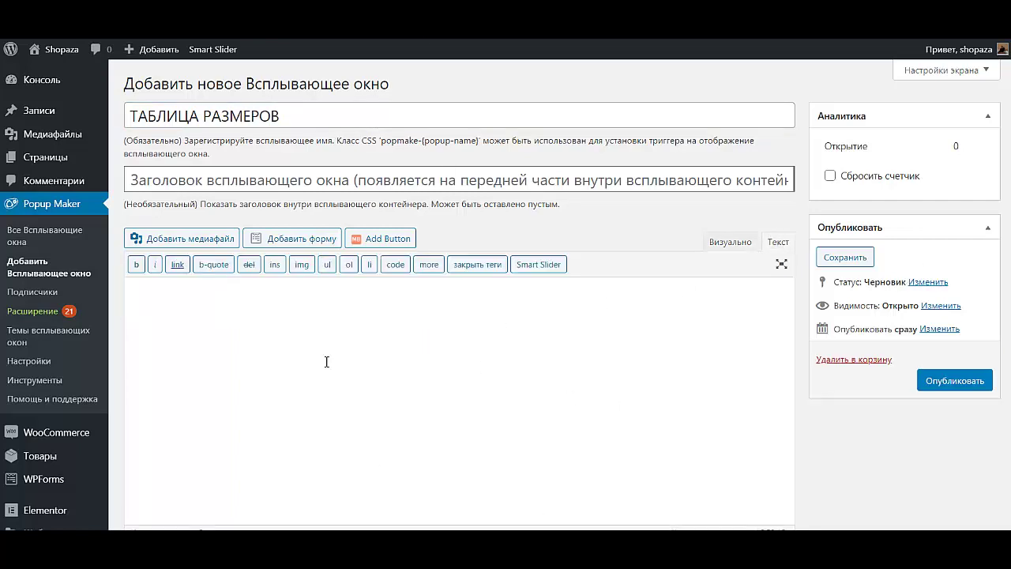
key(ctrl+v)
scroll(727, 211, up, 3)
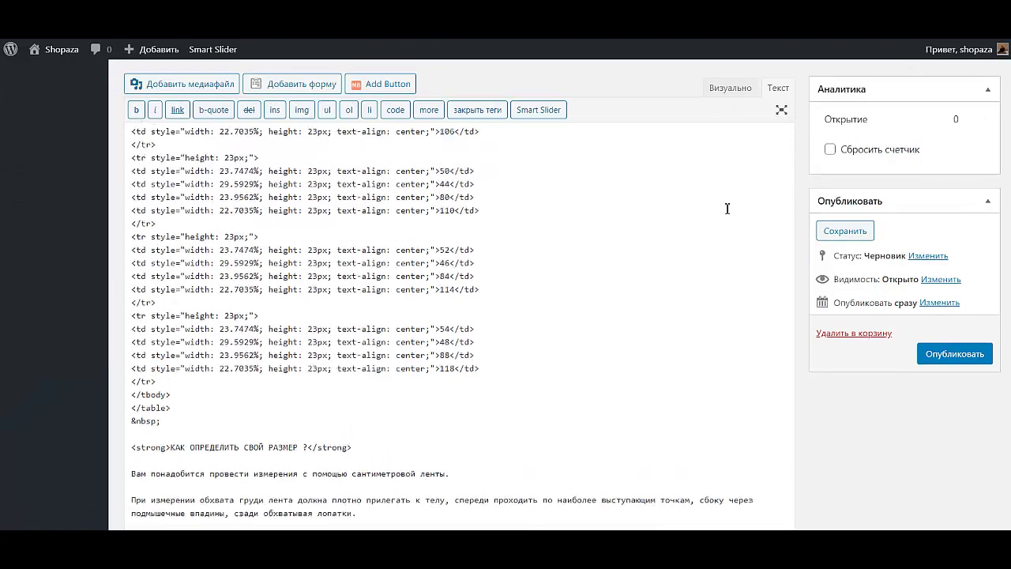
click(743, 94)
scroll(611, 296, up, 10)
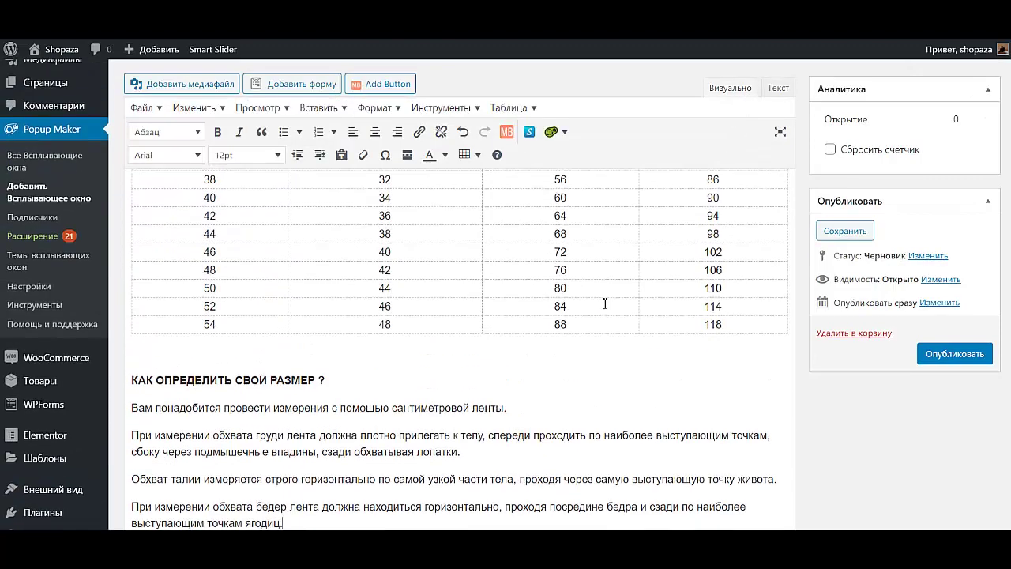
Step: In the popup's display settings, choose the Light Box theme and set the size to "Маленькое - 40%"
scroll(446, 410, down, 10)
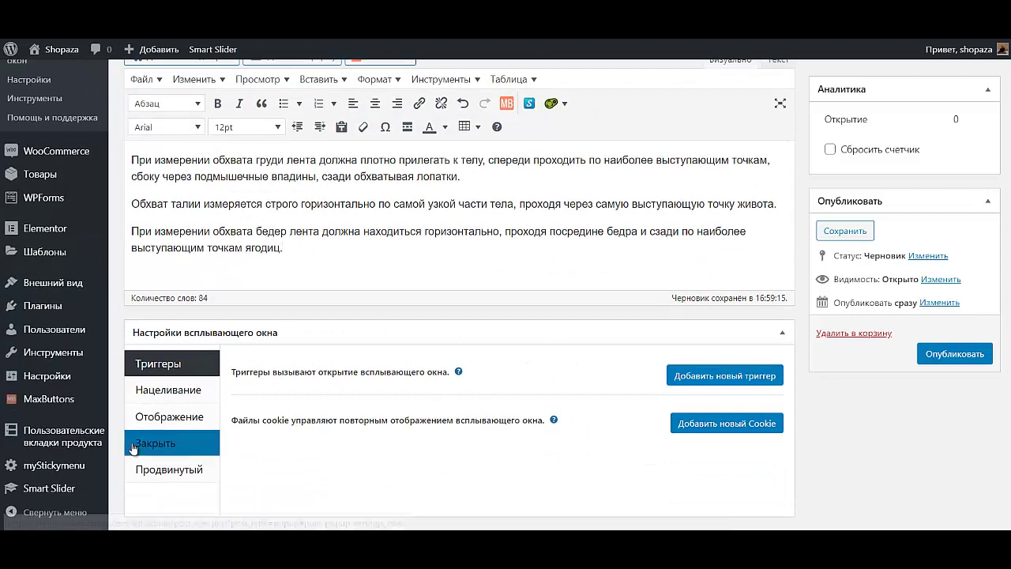
click(150, 425)
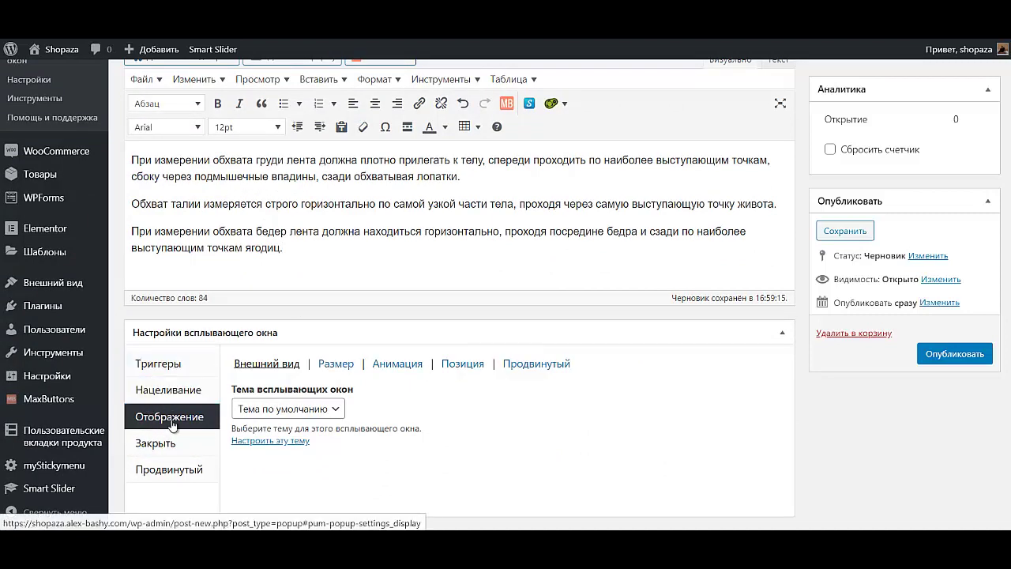
click(169, 366)
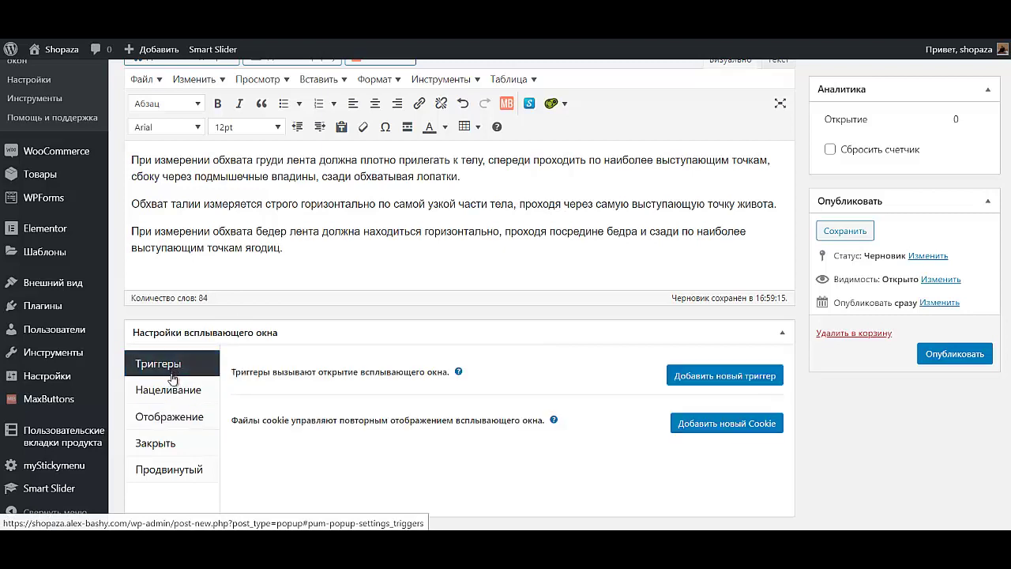
click(172, 425)
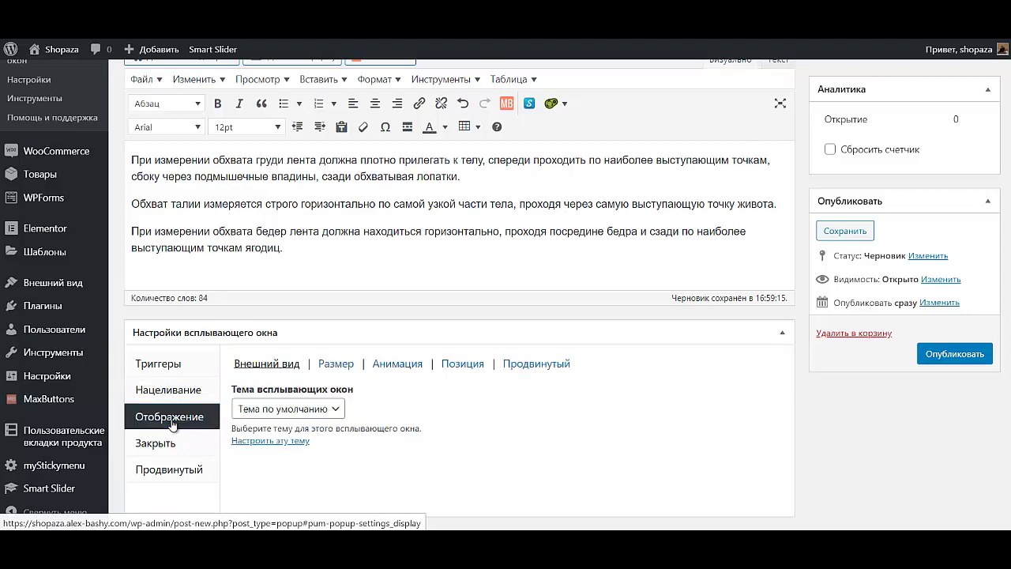
click(267, 411)
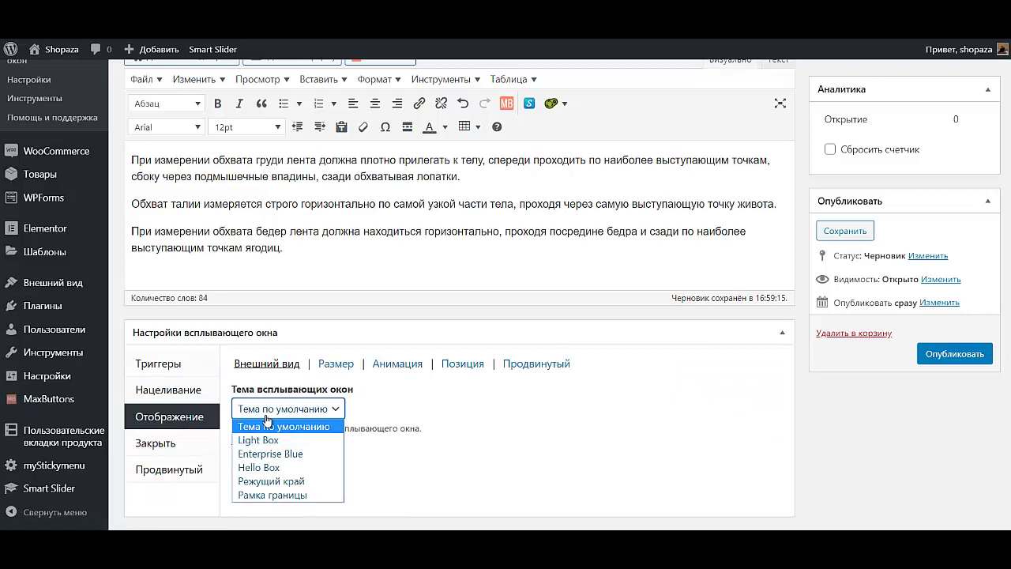
click(273, 440)
click(336, 364)
click(324, 417)
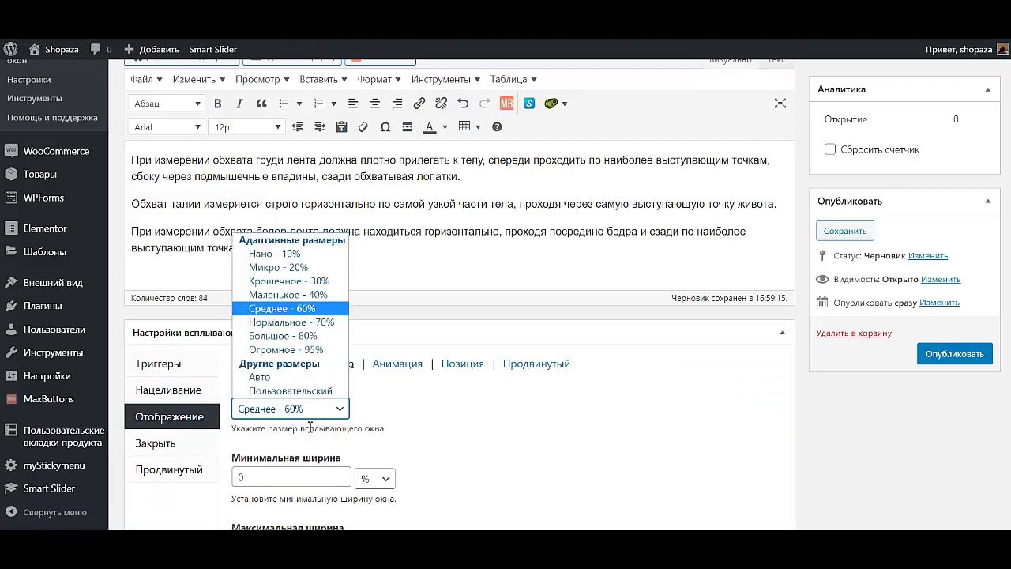
click(327, 292)
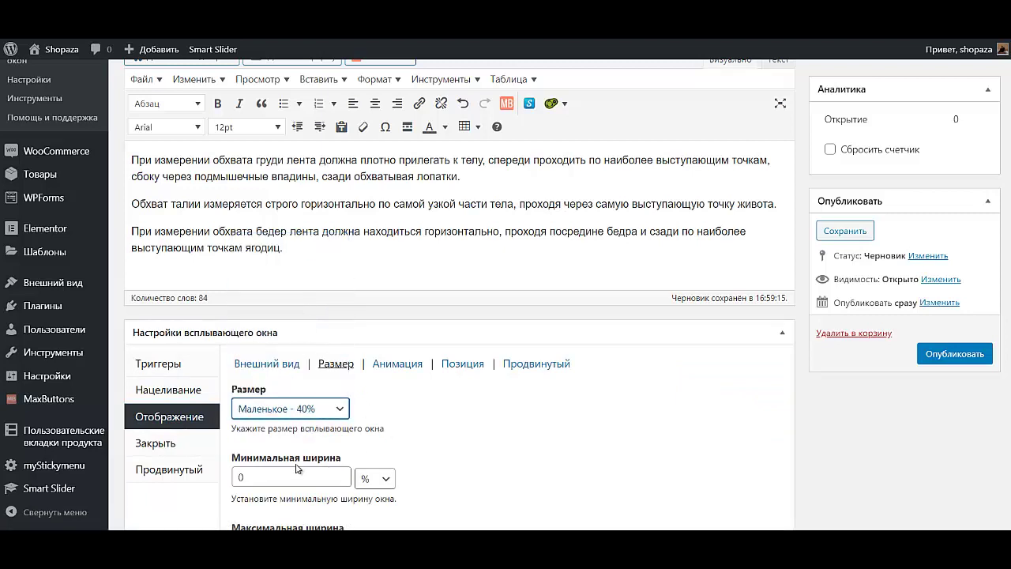
Step: Set the popup's minimum width ("Минимальная ширина") to 100 and choose its unit
double_click(252, 480)
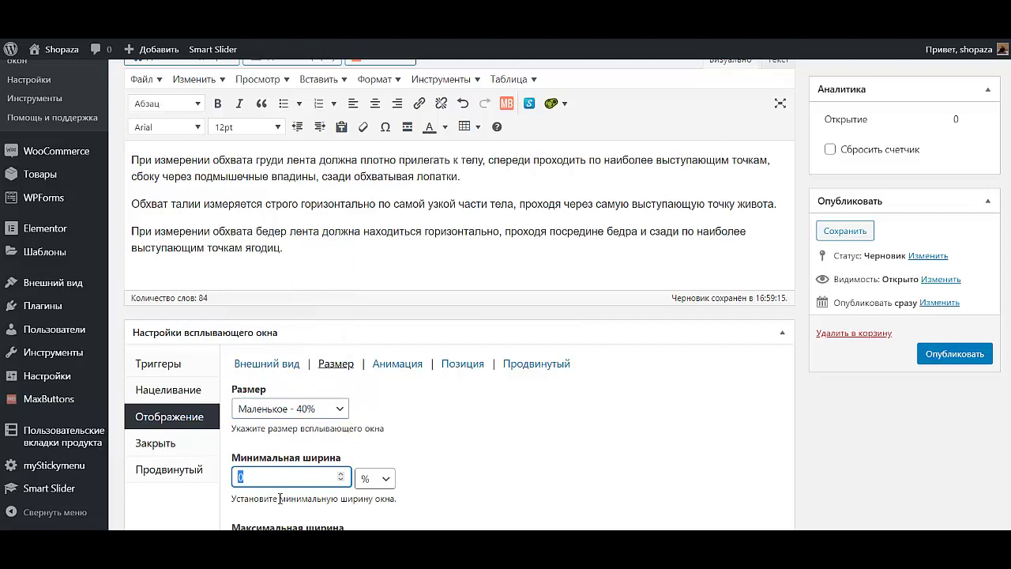
text(100)
click(384, 479)
click(381, 433)
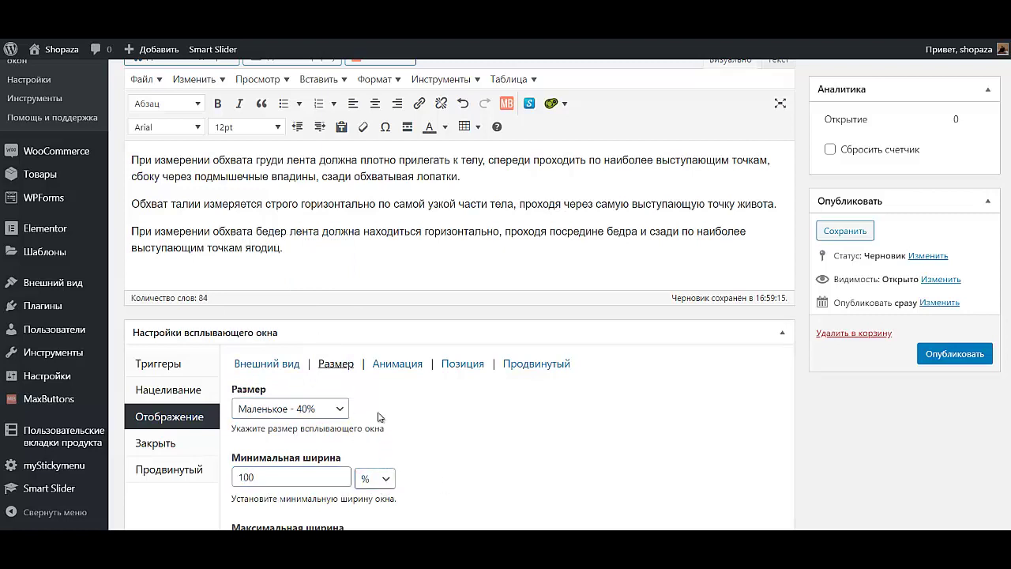
click(386, 479)
click(374, 420)
scroll(355, 448, down, 3)
scroll(350, 425, up, 4)
Step: Set the popup's animation type to "Затухание и движение" with an animation speed of 1000 ms
click(395, 486)
scroll(379, 426, down, 2)
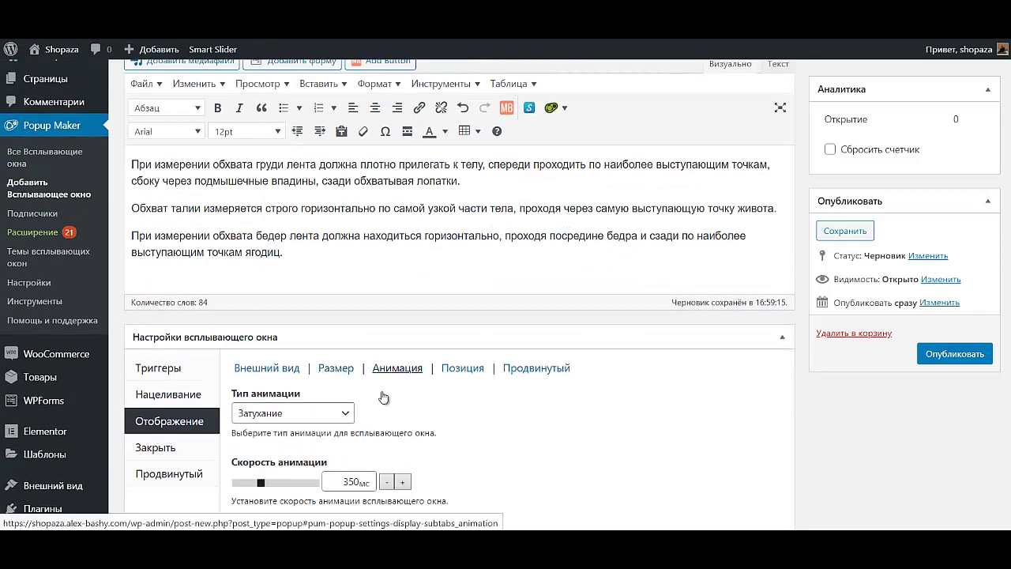
click(308, 421)
click(304, 468)
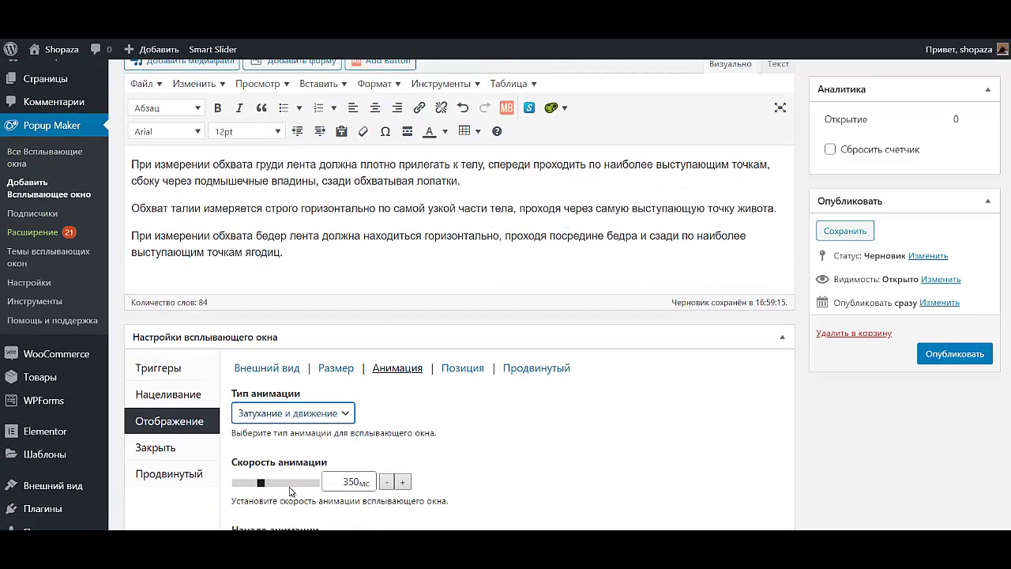
double_click(358, 488)
text(1000)
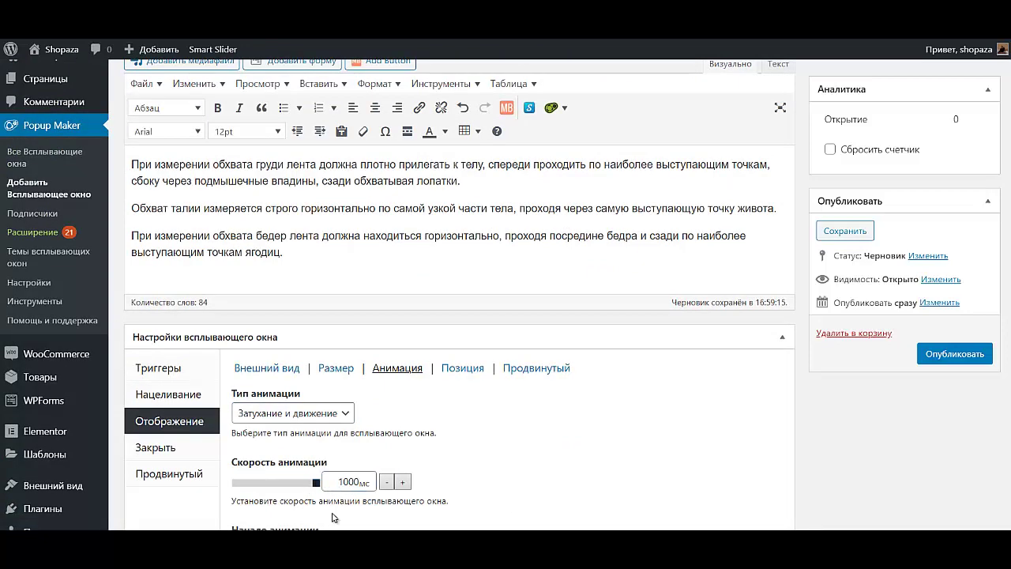
Step: Set the popup's location ("Расположение") to "Середина Центр"
scroll(334, 510, down, 2)
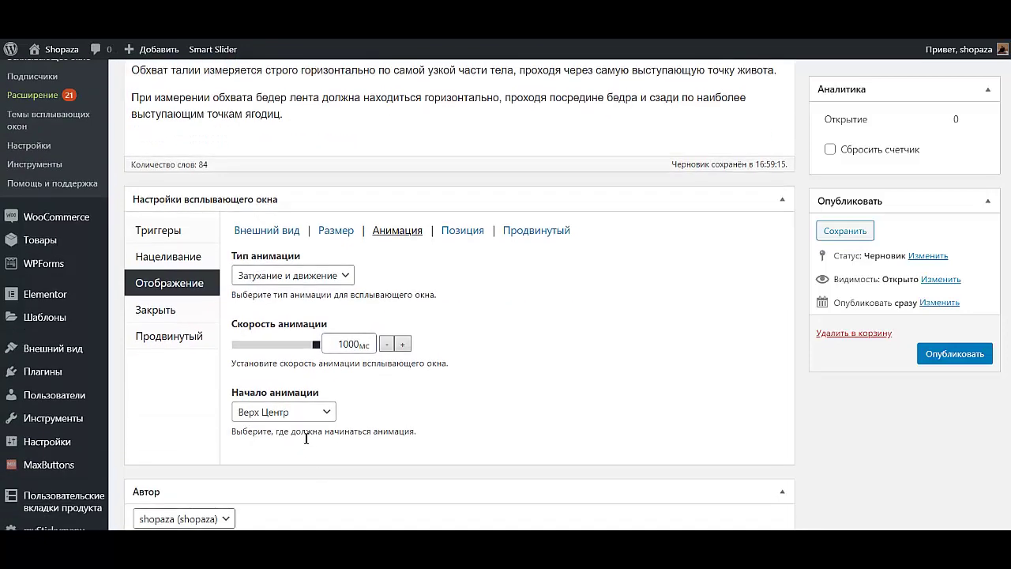
click(462, 230)
click(292, 280)
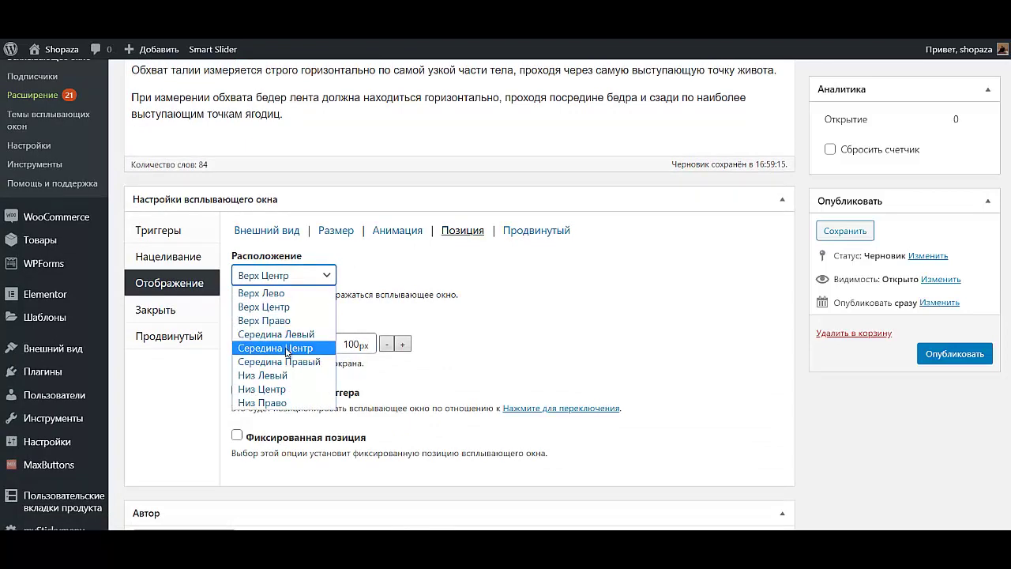
click(287, 349)
Step: Enable closing the popup through the overlay and with the Esc key, and publish the popup
click(157, 313)
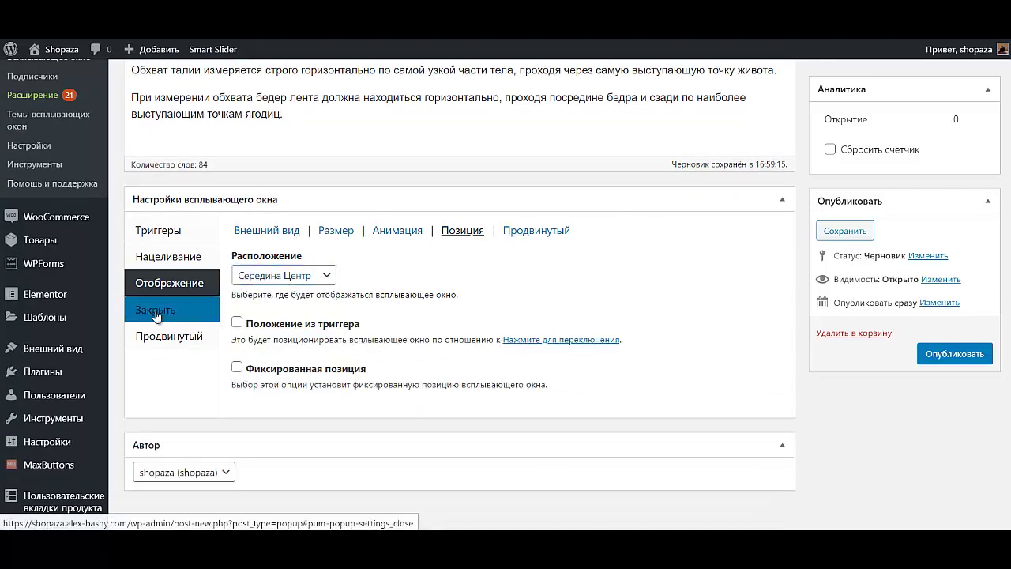
click(447, 230)
click(303, 258)
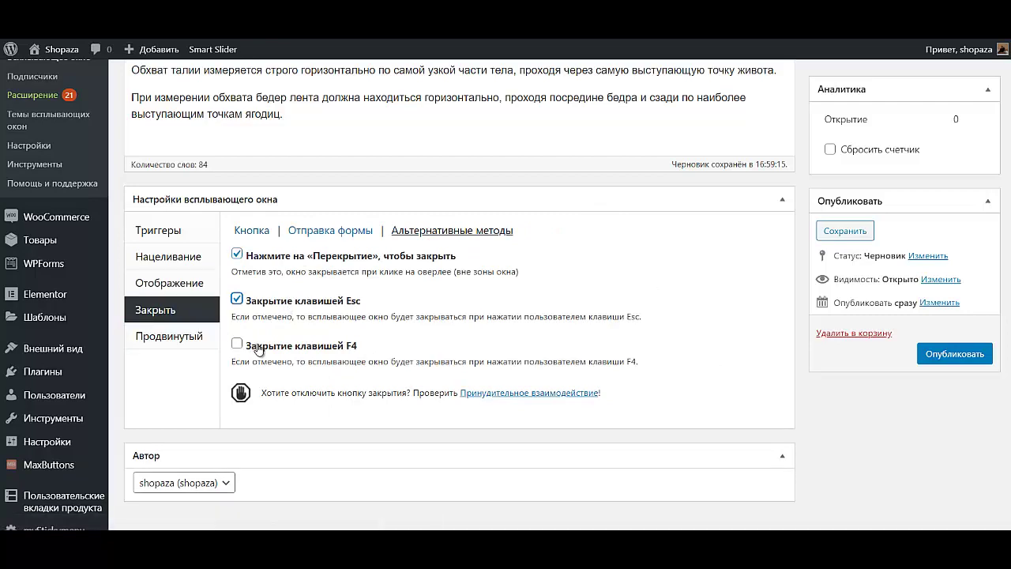
click(964, 356)
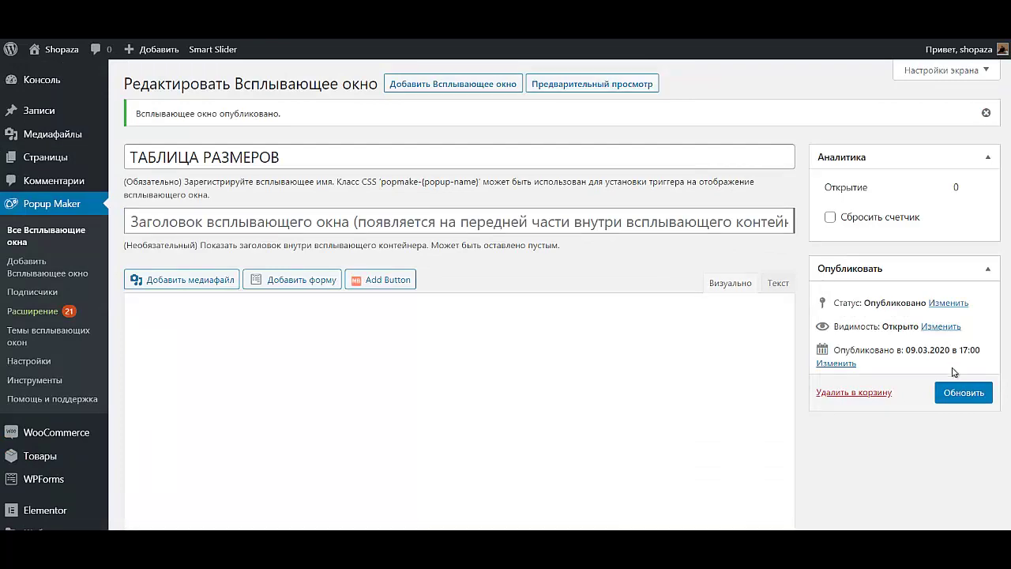
Step: Copy the CSS class popmake-120 of the "ТАБЛИЦА РАЗМЕРОВ" popup from the list of all popups
click(28, 242)
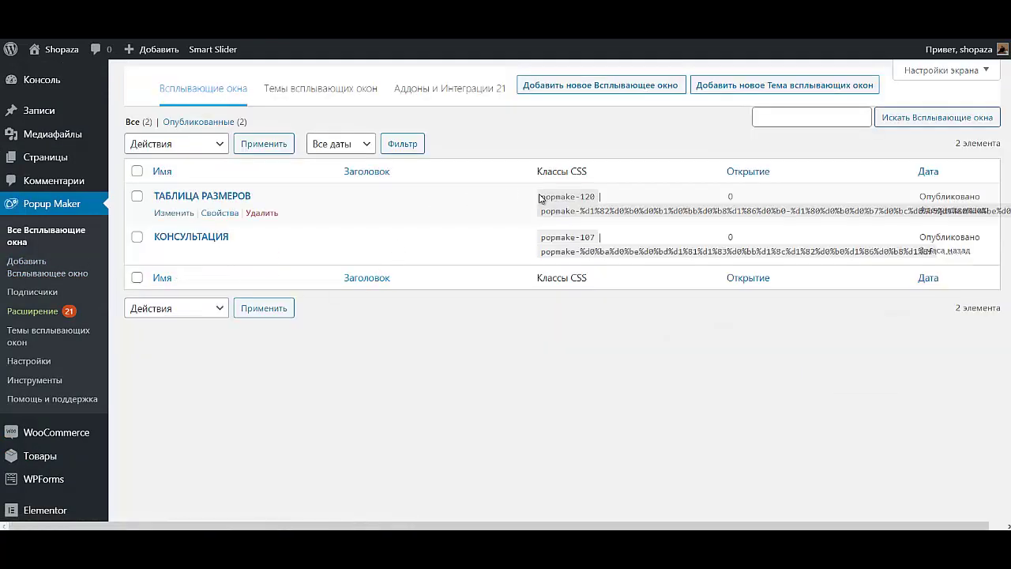
drag(540, 198, 595, 198)
key(ctrl+c)
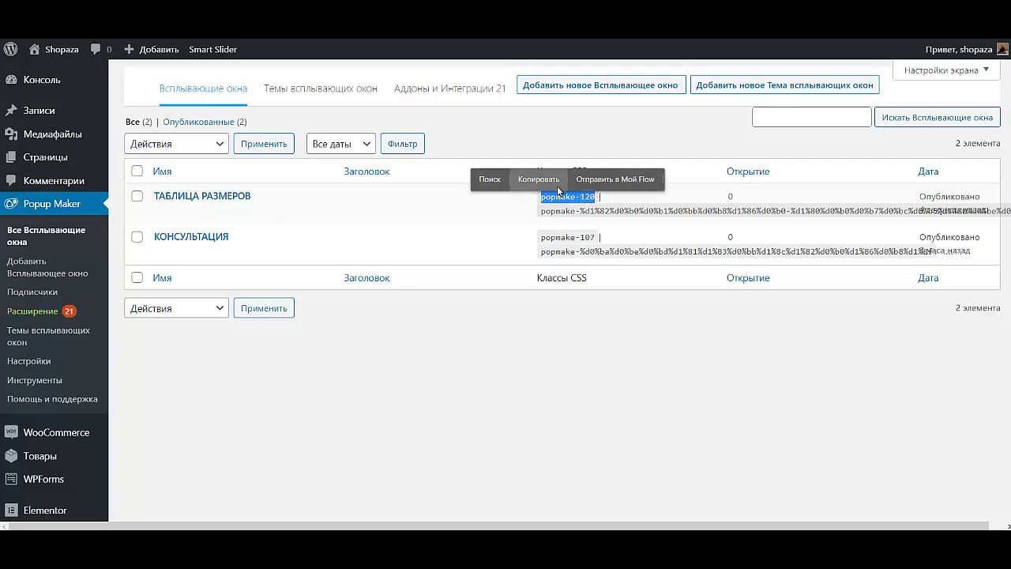
click(559, 190)
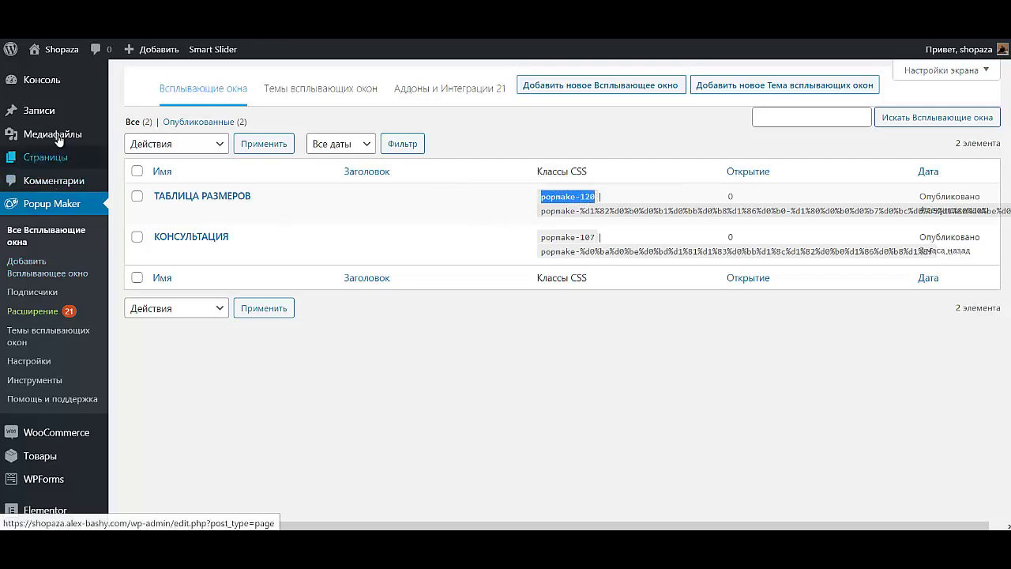
Step: In the "Джинсы Diesel Lindy" product's short description, change the URL of the "Таблица соответствия размеров" link to #popmake-120
mouse_move(28, 457)
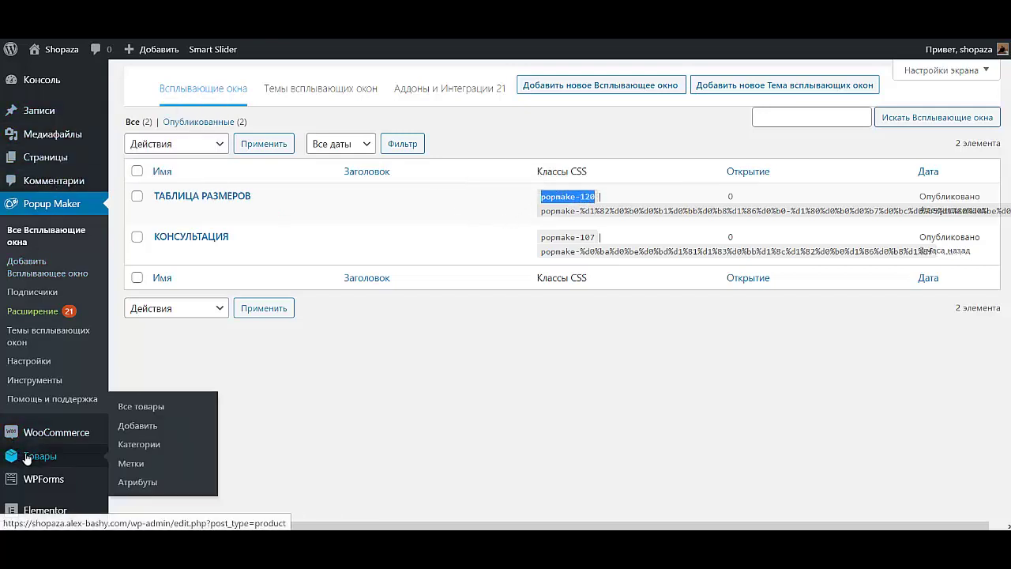
click(126, 407)
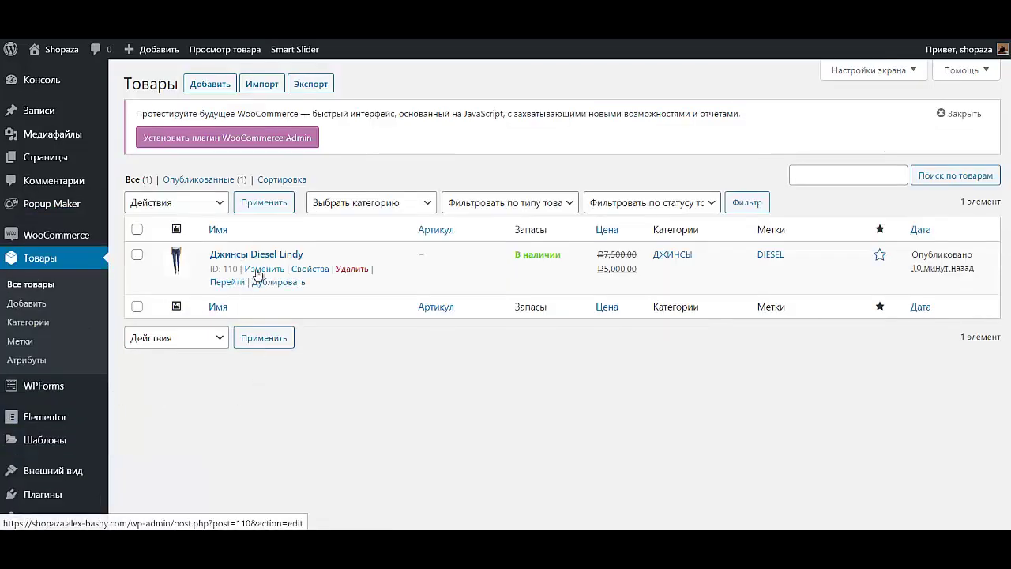
click(259, 269)
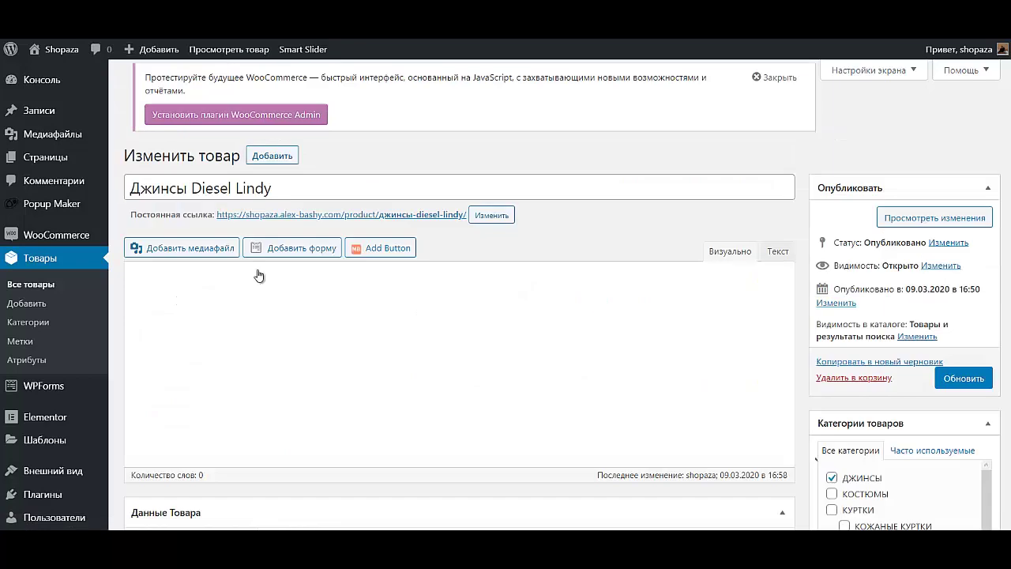
scroll(373, 436, down, 12)
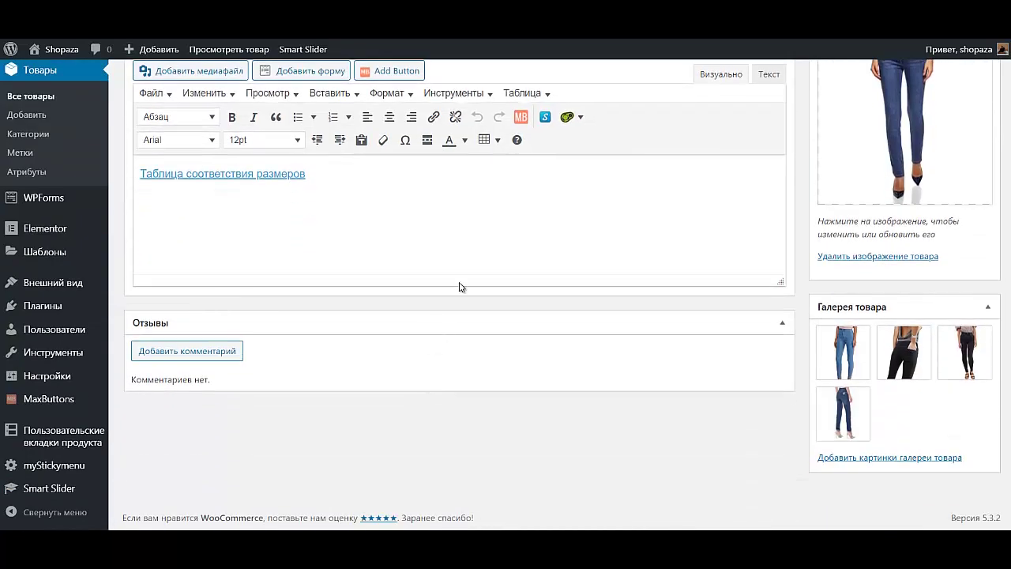
key(ctrl+a)
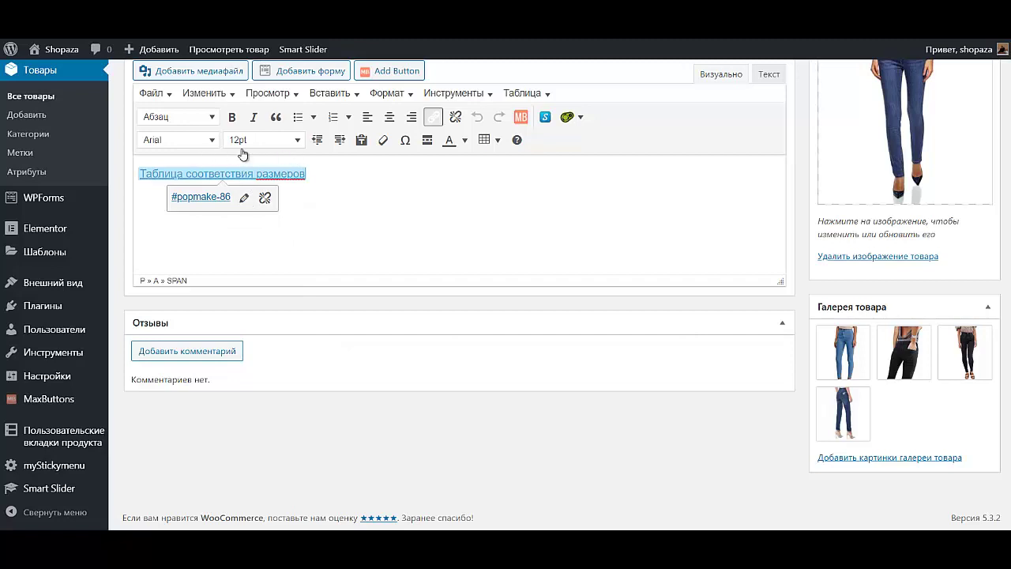
click(244, 198)
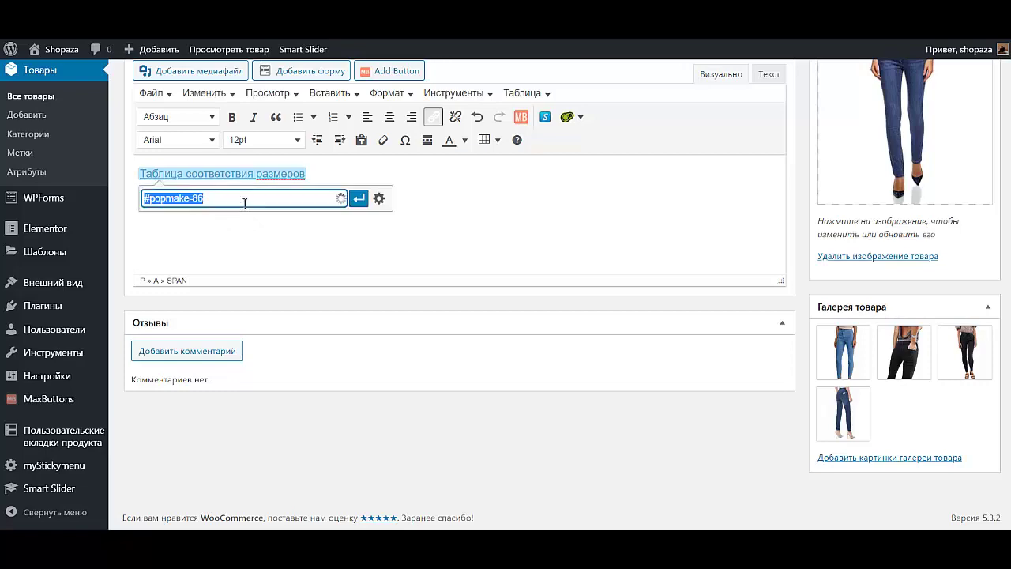
click(377, 201)
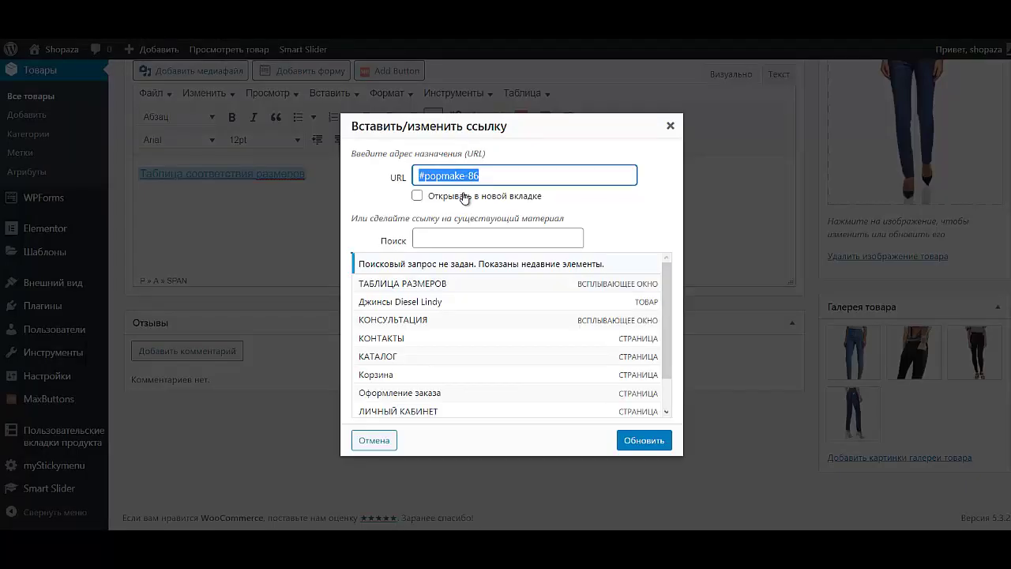
drag(502, 175, 443, 176)
key(BackSpace)
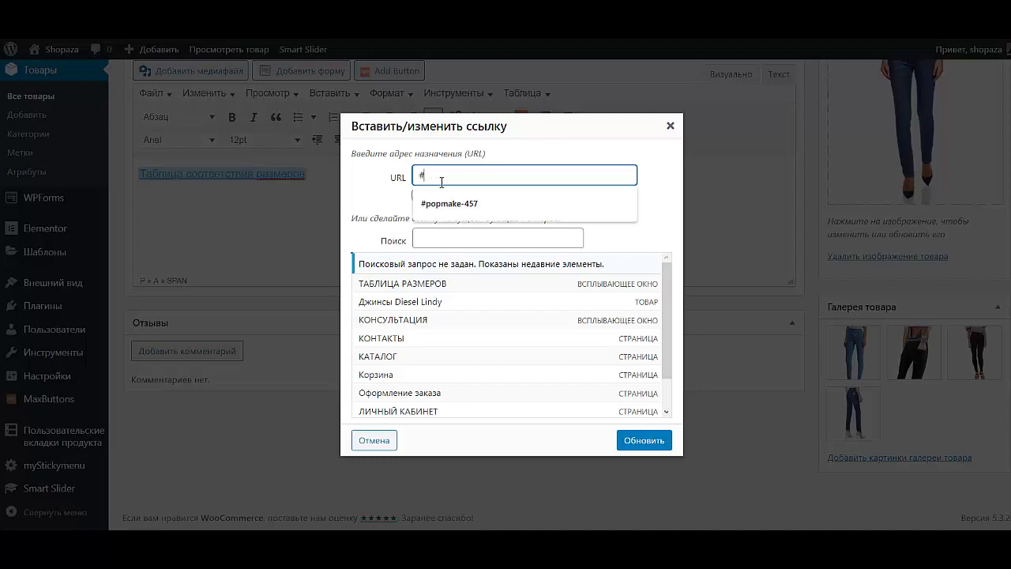
key(ctrl+v)
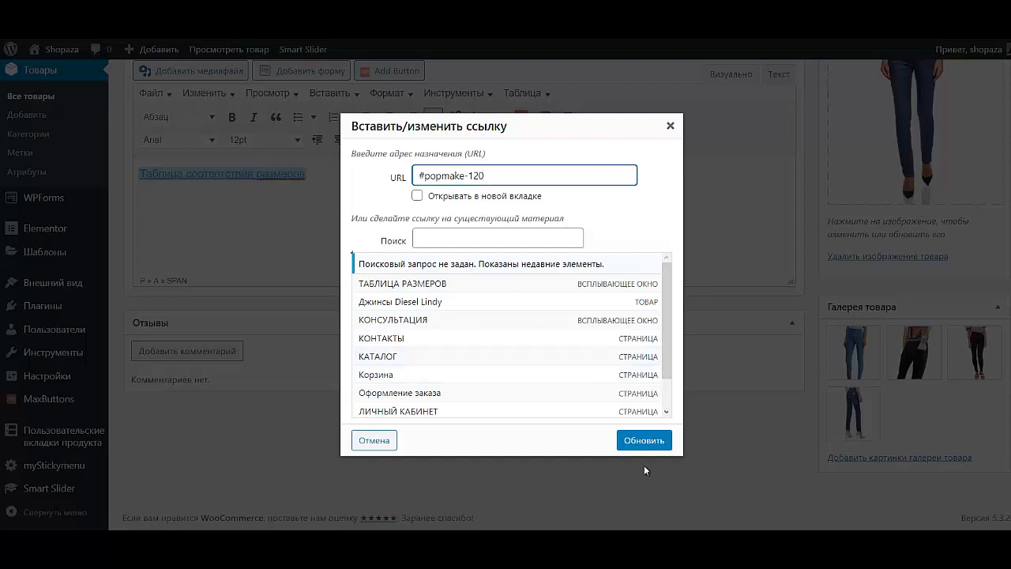
click(644, 439)
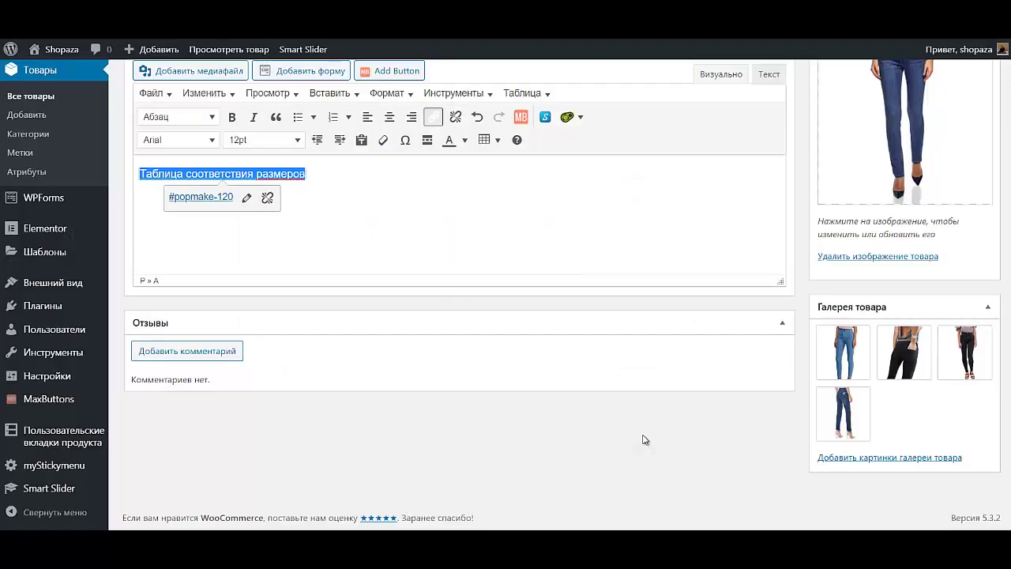
click(596, 217)
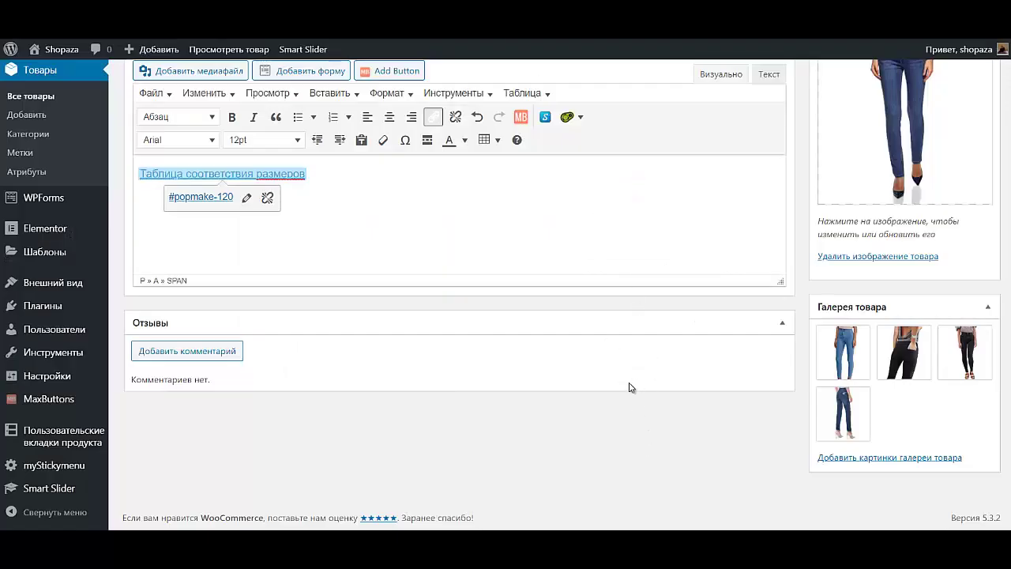
Step: Update the jeans product and view its shop page with the size-table link
scroll(802, 376, up, 10)
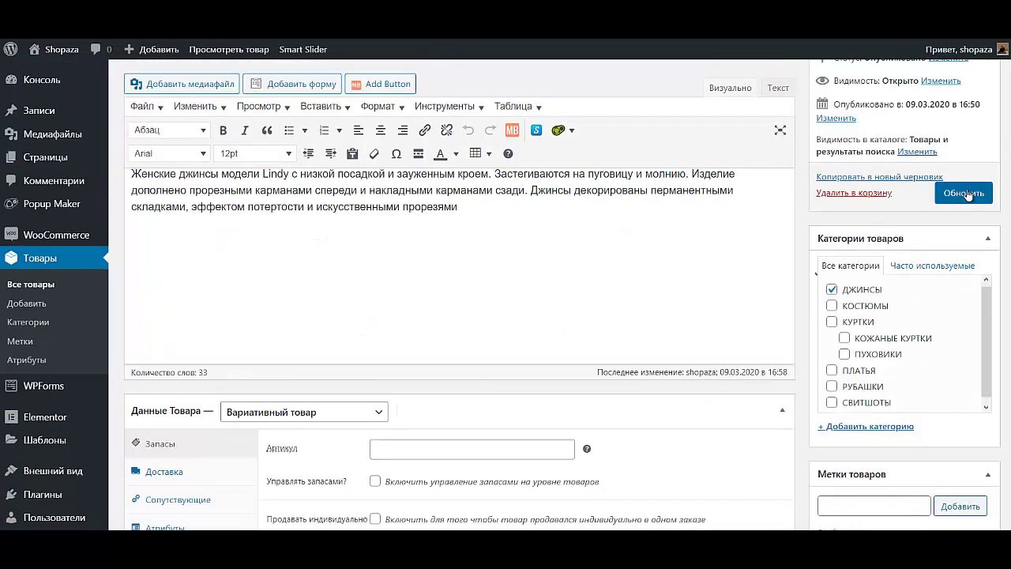
click(966, 194)
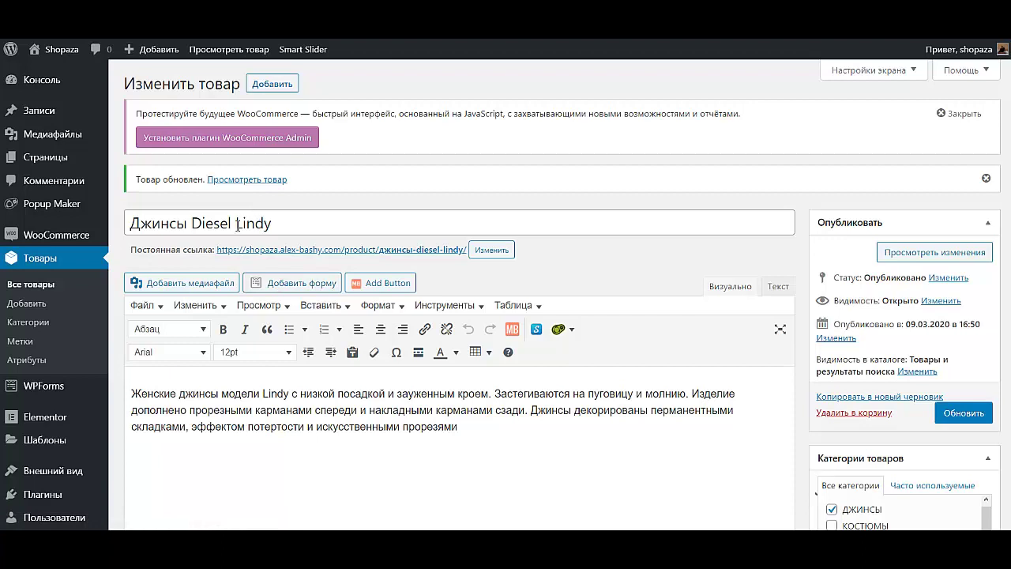
click(247, 181)
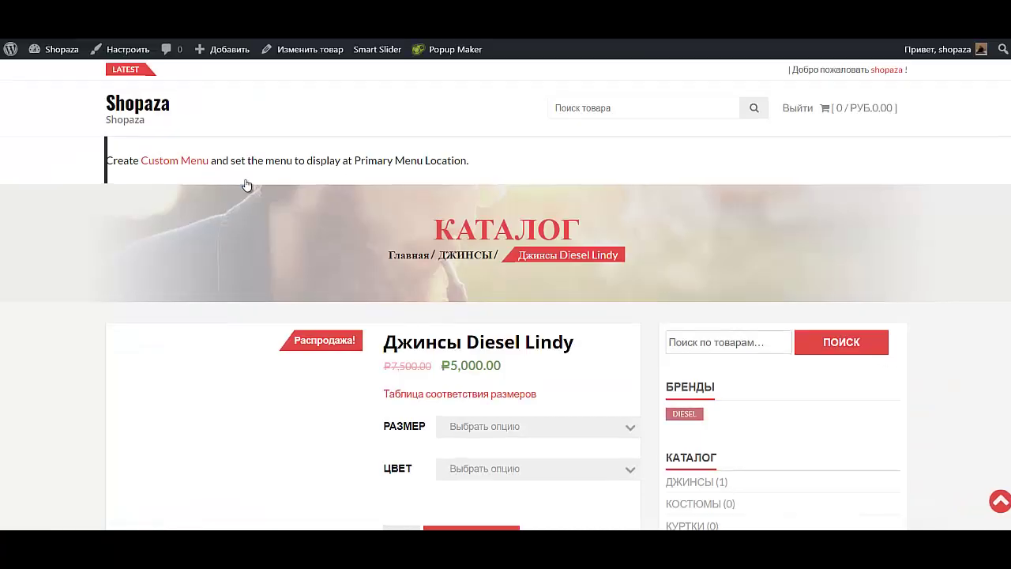
scroll(807, 439, down, 2)
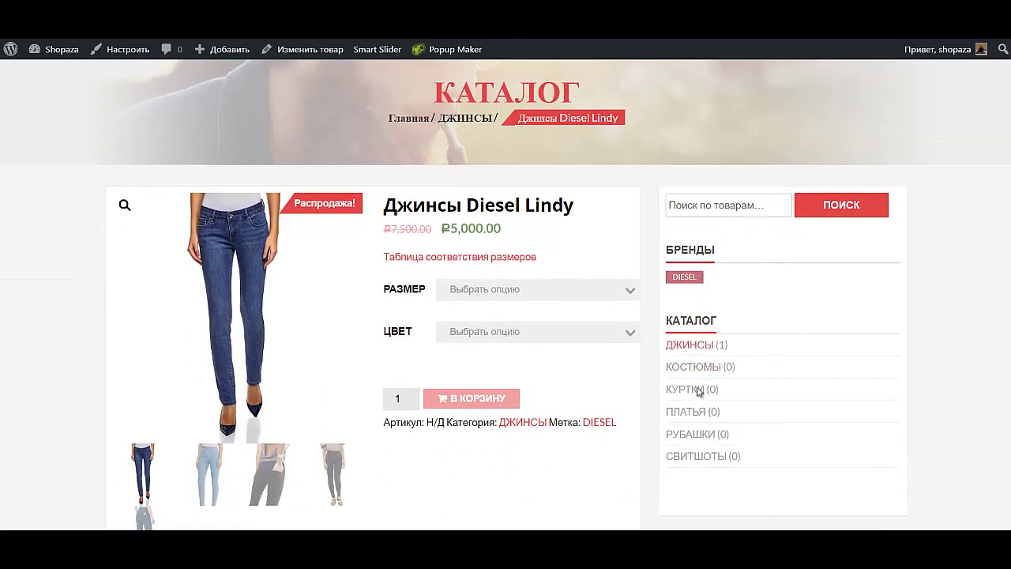
Step: Open the size-table popup from the jeans product page, read it through to the measuring instructions, and close it
click(433, 258)
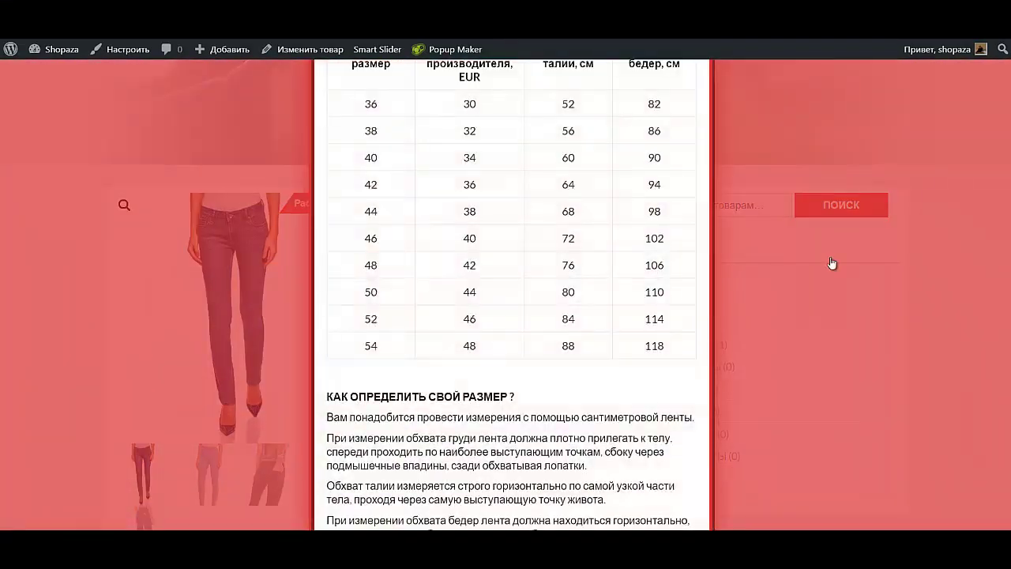
scroll(632, 205, down, 2)
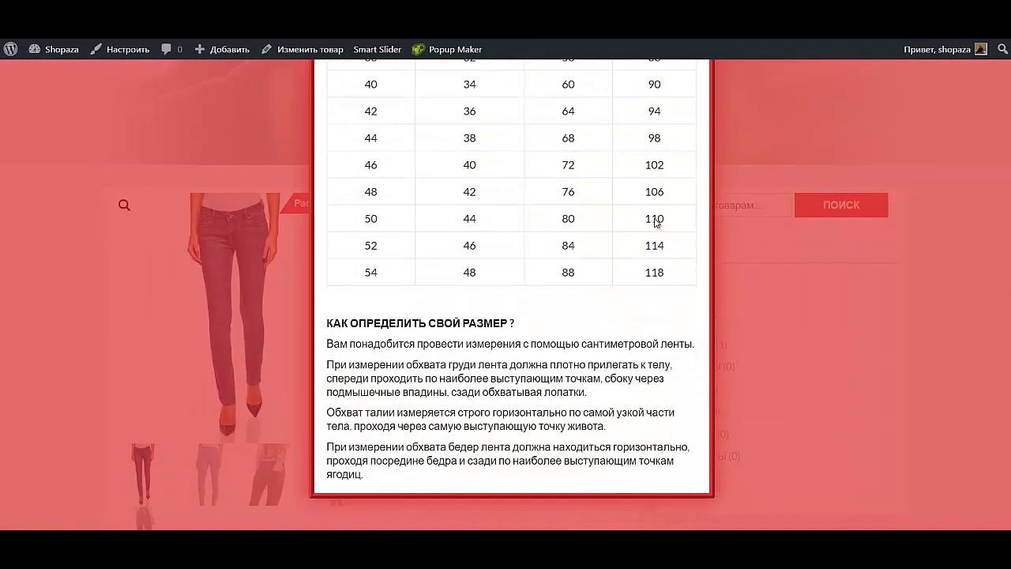
scroll(655, 219, up, 2)
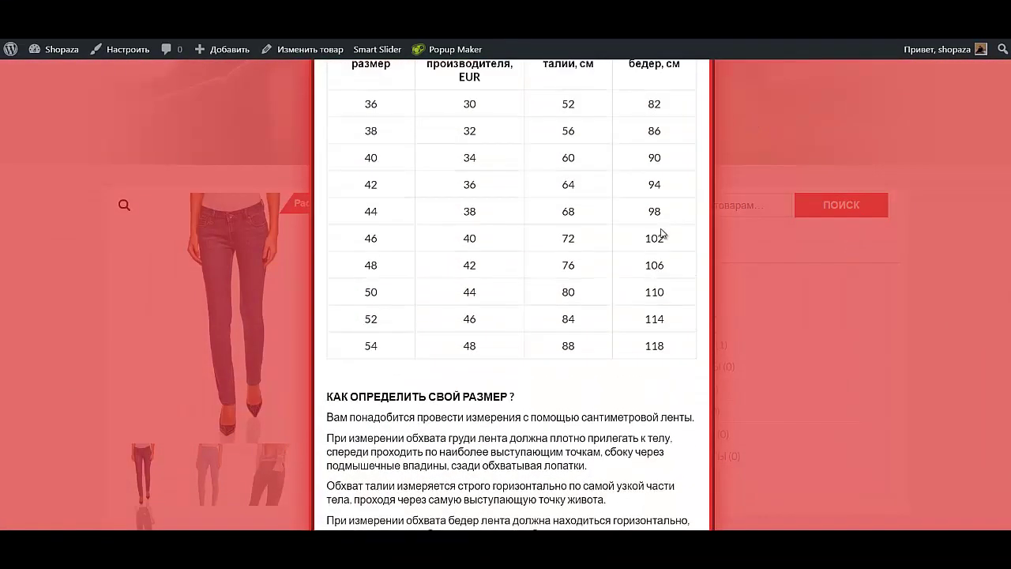
click(752, 119)
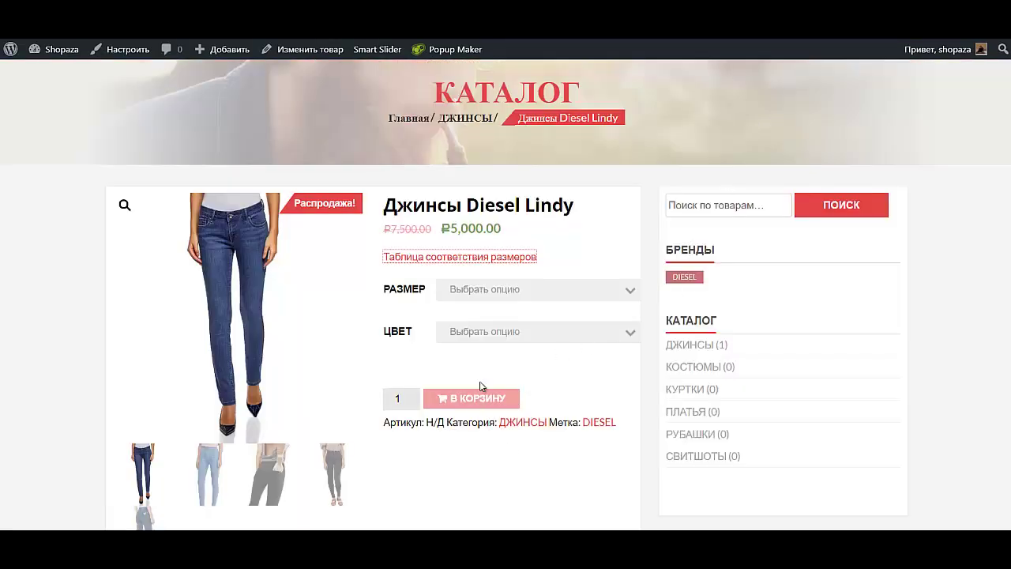
Step: Choose size L and colour ГОЛУБОЙ for the jeans, and check the stock and "Артикул" lines
click(495, 292)
click(503, 324)
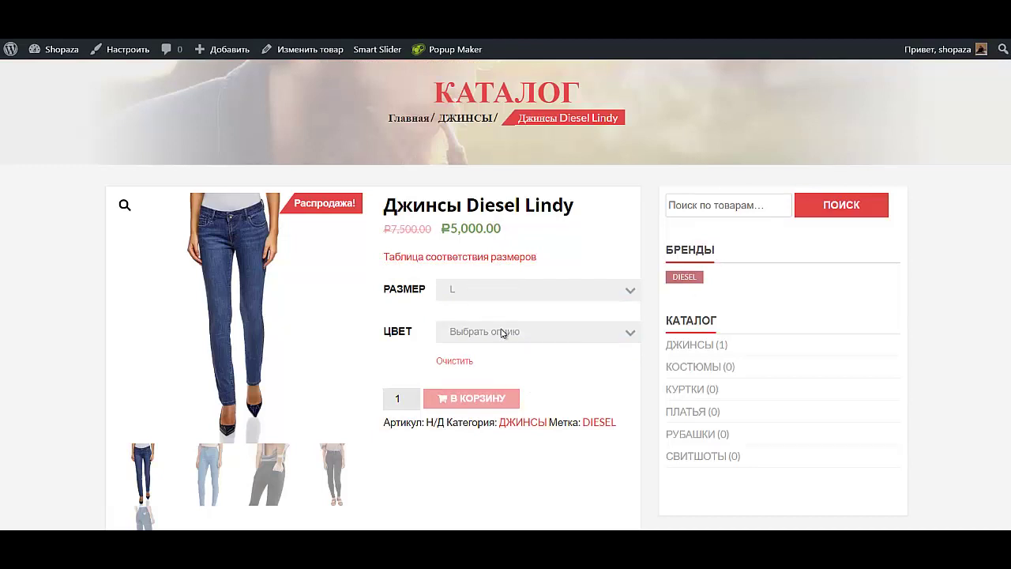
click(503, 332)
click(503, 362)
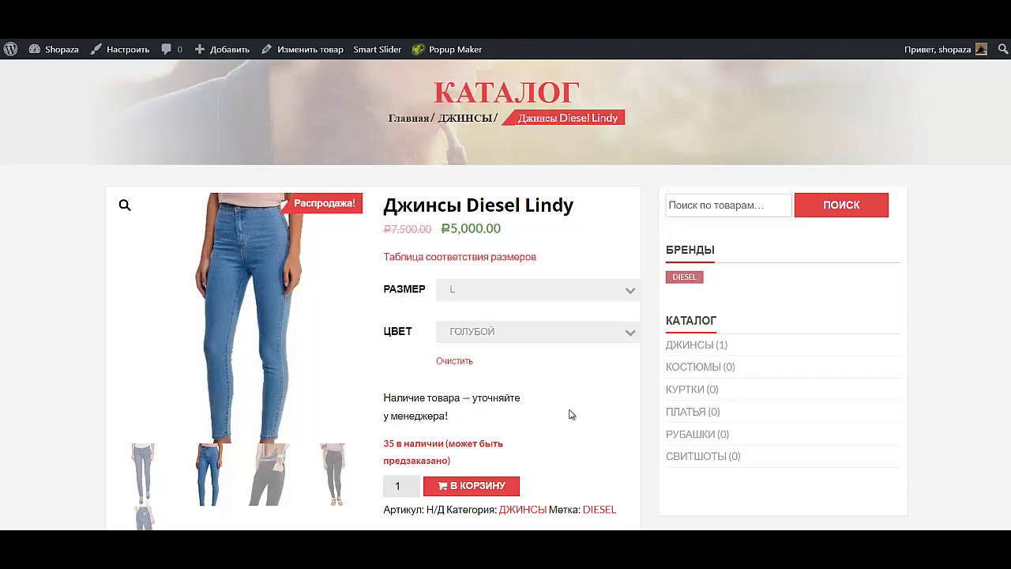
scroll(584, 401, down, 2)
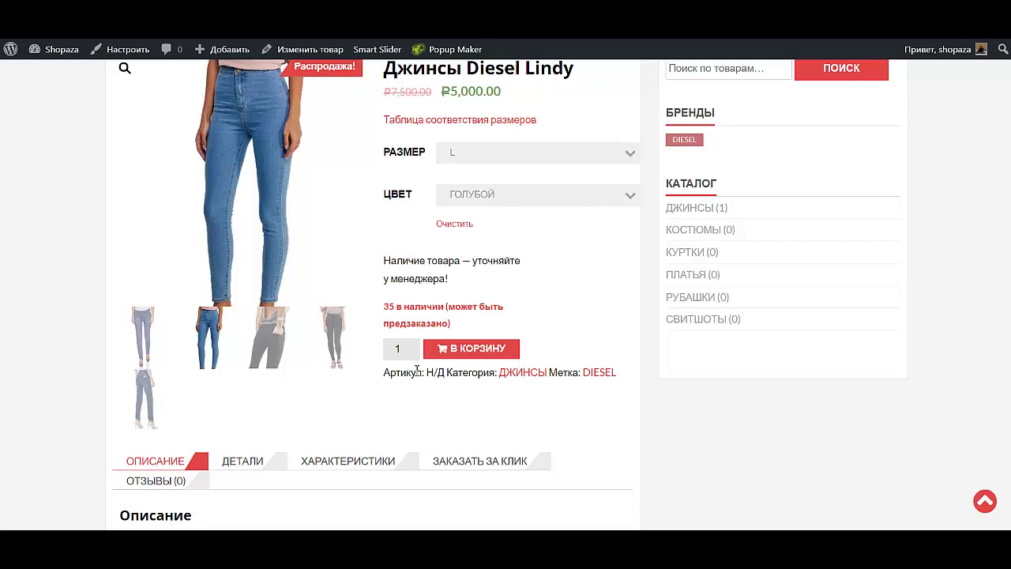
drag(447, 371, 383, 367)
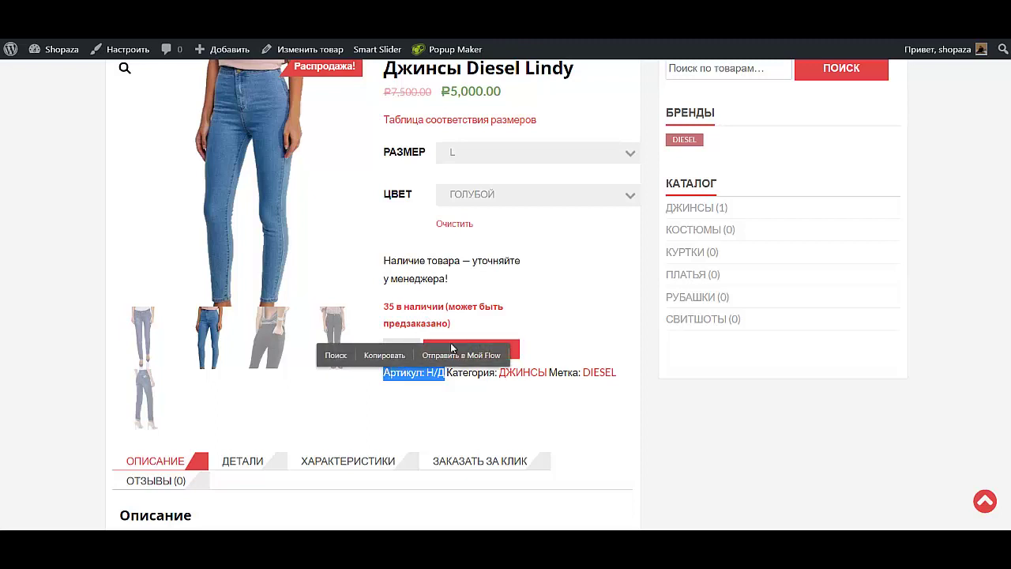
click(441, 400)
drag(445, 376, 390, 372)
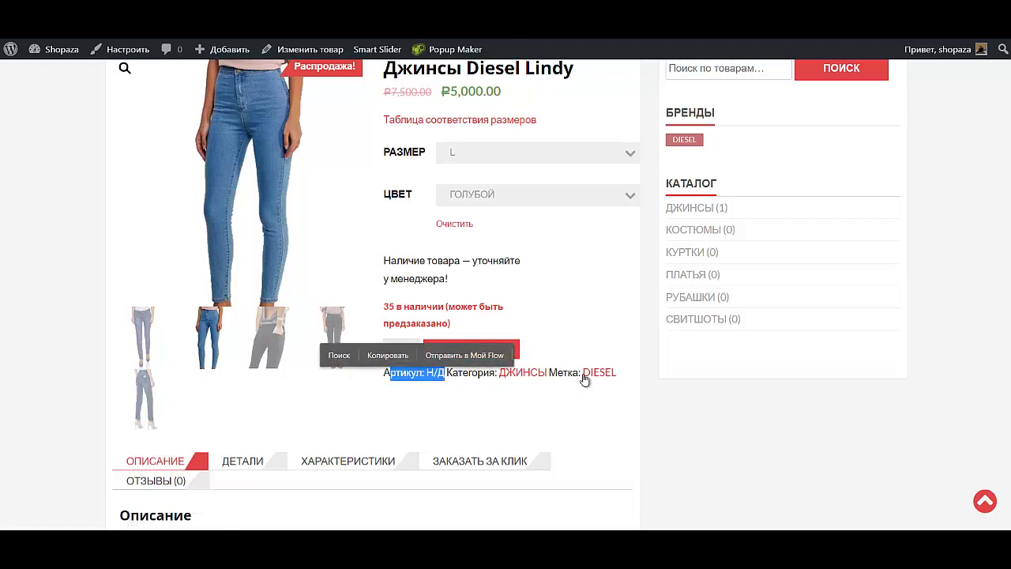
Step: Review the product's "Характеристики" information and its "Заказать за клик" order form
scroll(418, 402, down, 3)
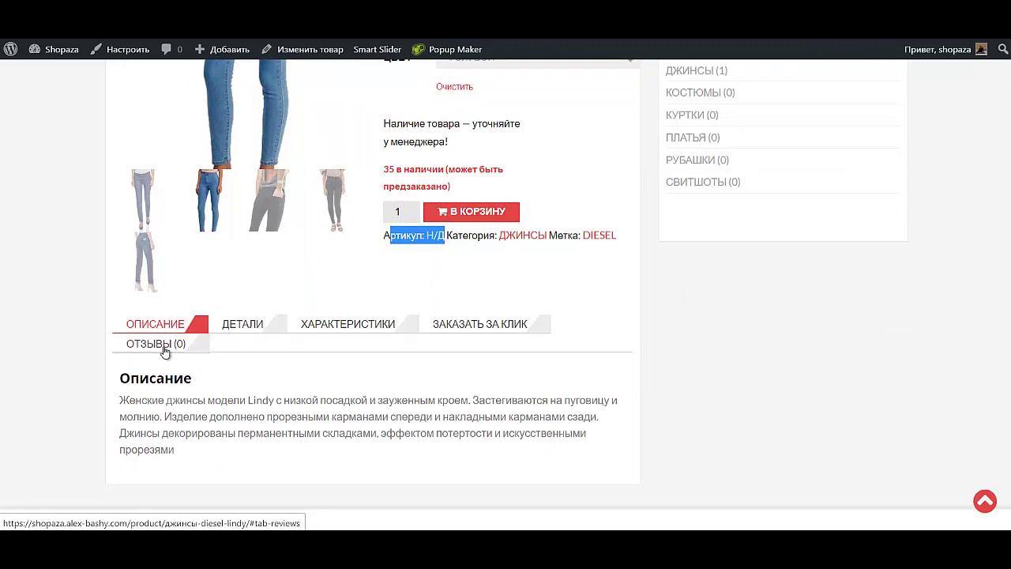
click(338, 328)
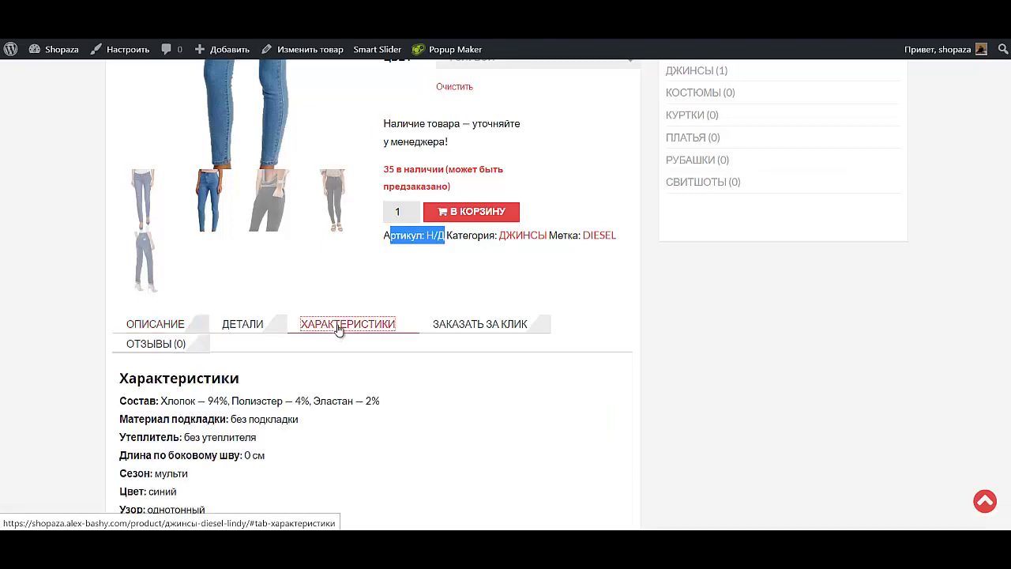
scroll(335, 348, down, 1)
click(492, 258)
scroll(467, 313, down, 1)
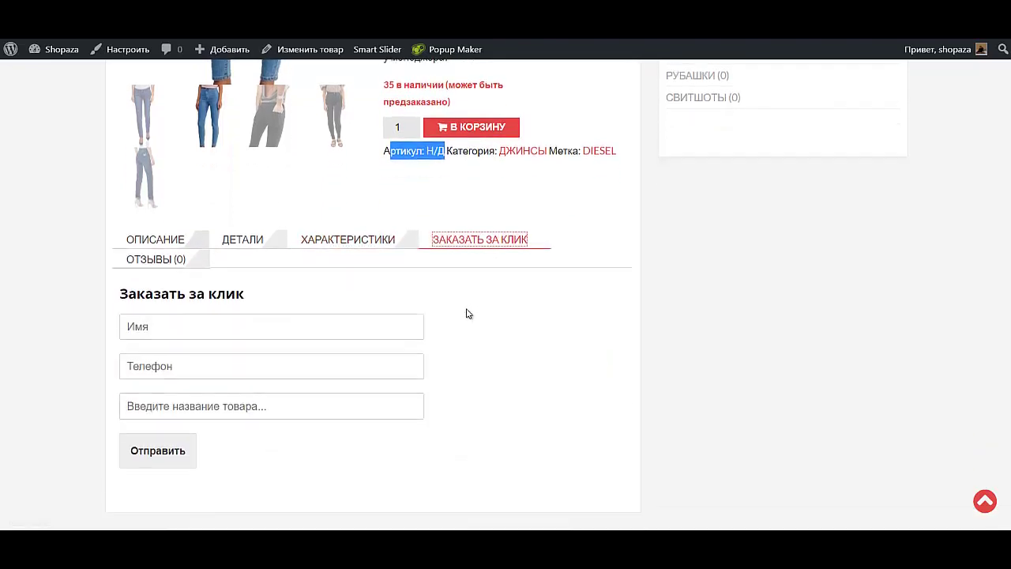
Step: View the product photo enlarged, advance to the next gallery image, and close the enlarged view
scroll(449, 327, up, 3)
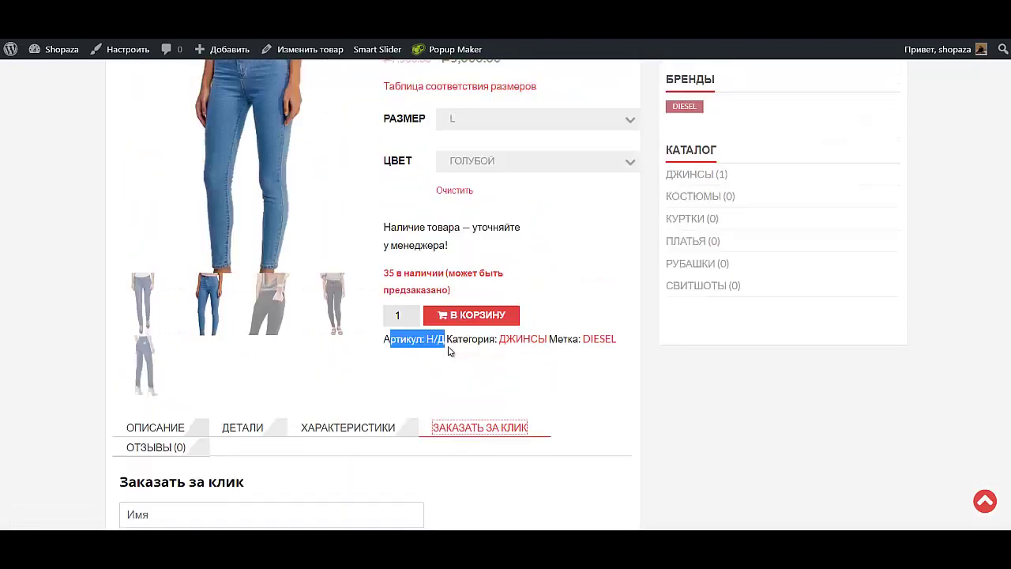
scroll(449, 352, up, 1)
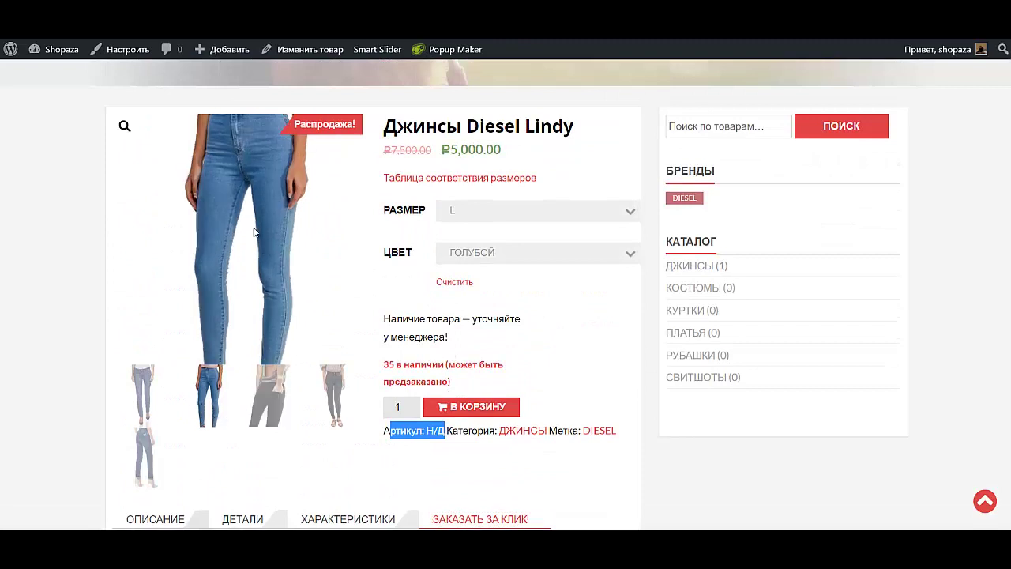
click(125, 129)
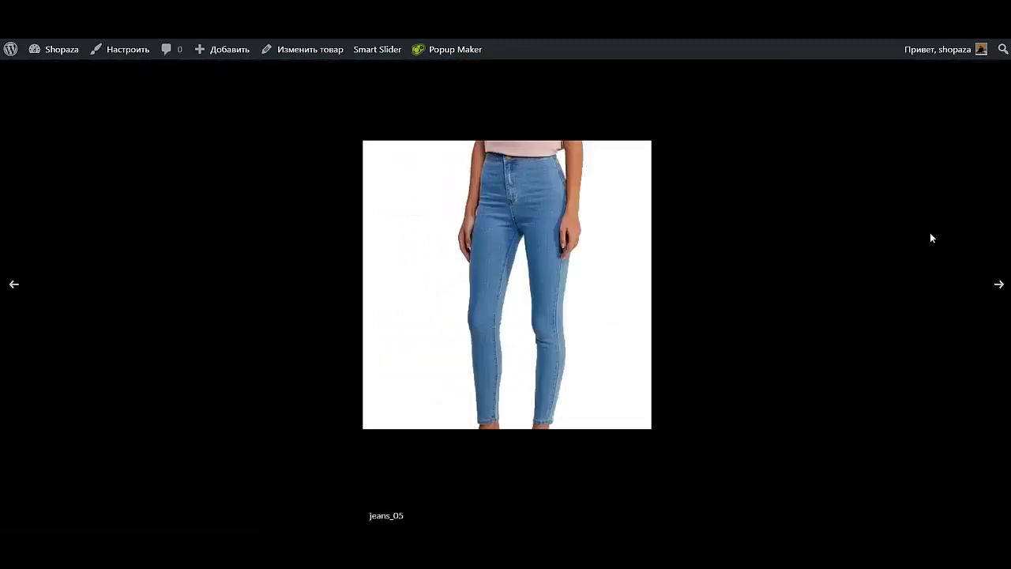
key(Right)
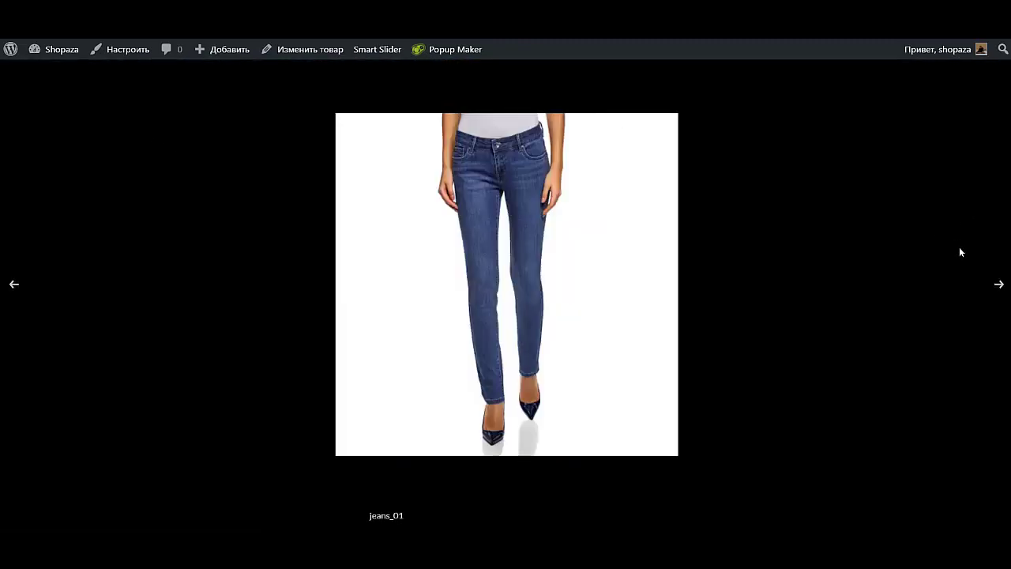
key(Escape)
scroll(700, 427, down, 3)
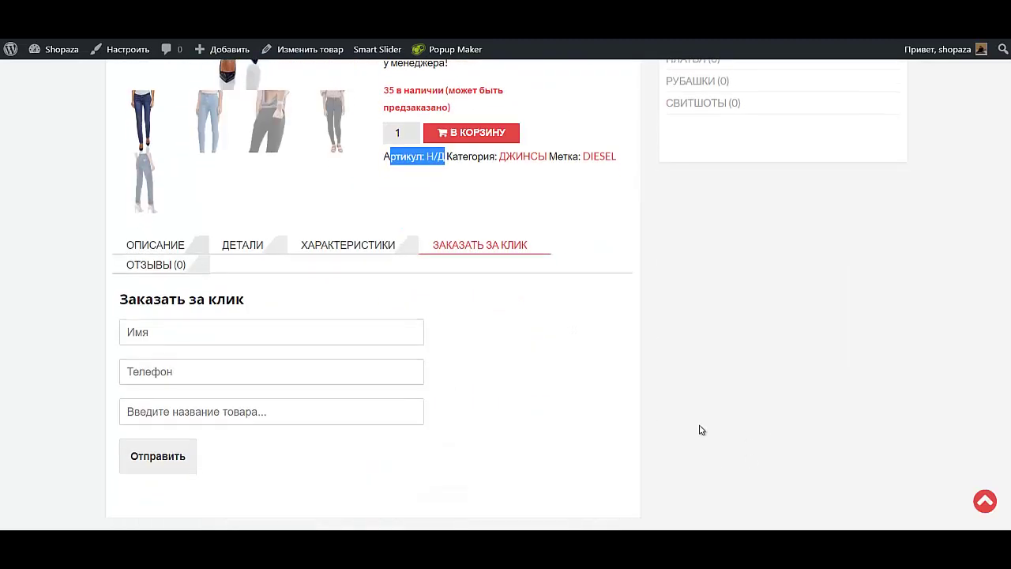
Step: Switch the product information back to "Описание" and look over the whole product page
scroll(491, 434, up, 2)
scroll(492, 434, up, 4)
scroll(185, 415, down, 4)
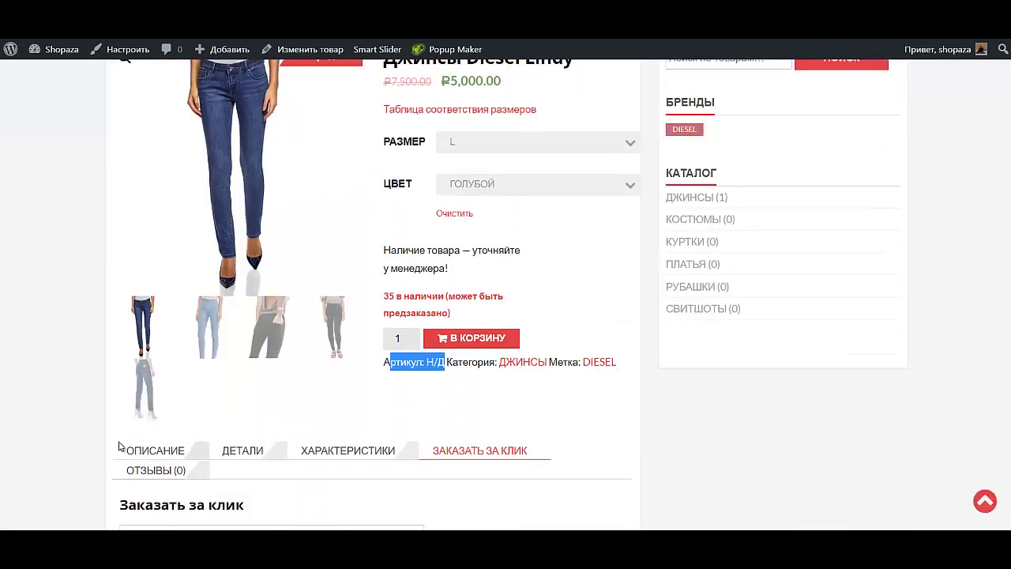
click(158, 452)
scroll(419, 435, up, 4)
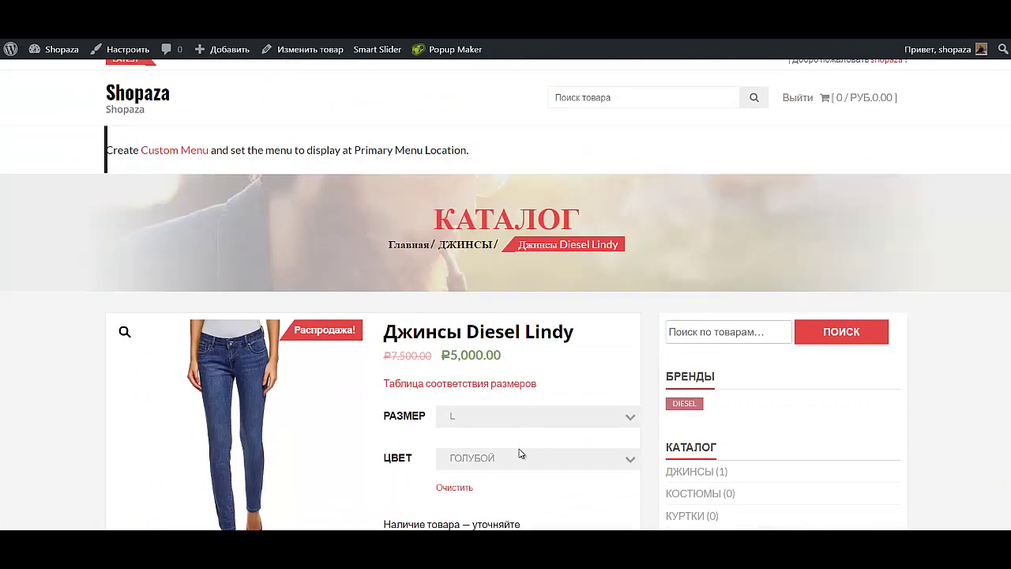
scroll(513, 451, down, 5)
scroll(518, 458, up, 5)
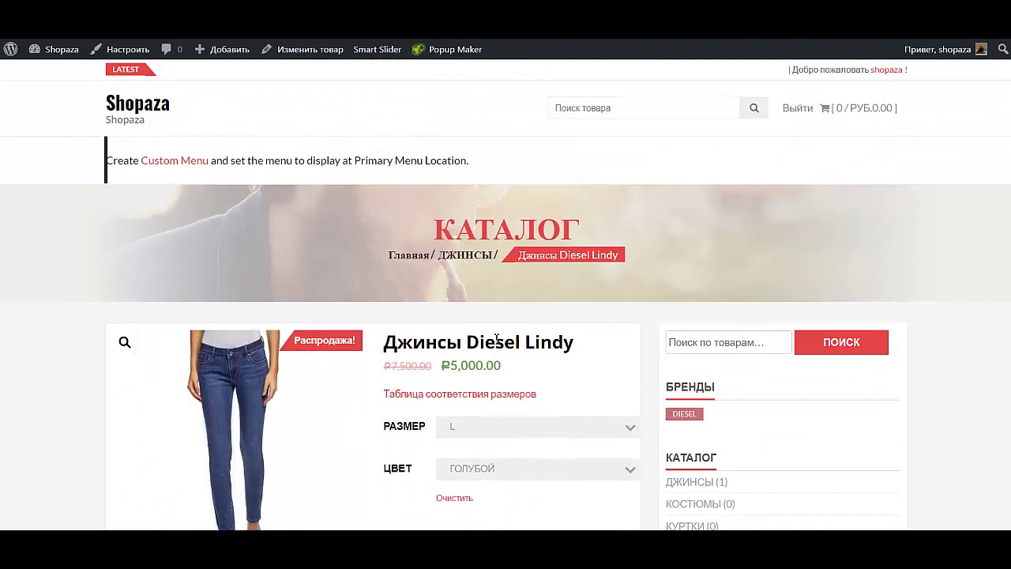
Step: Check the width of the popup behind the "Таблица соответствия размеров" link and close it through the overlay
scroll(505, 339, down, 2)
click(484, 259)
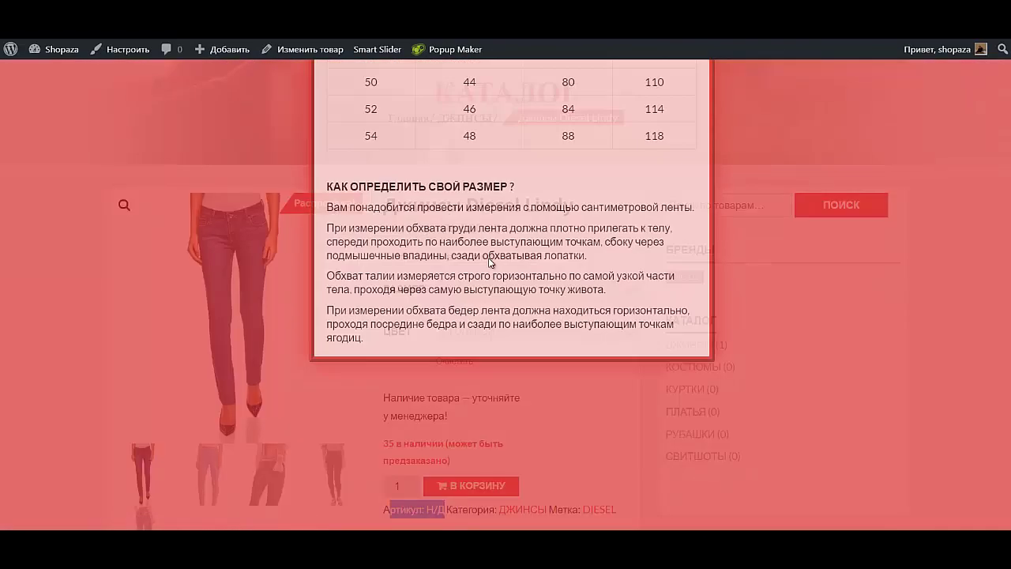
click(862, 178)
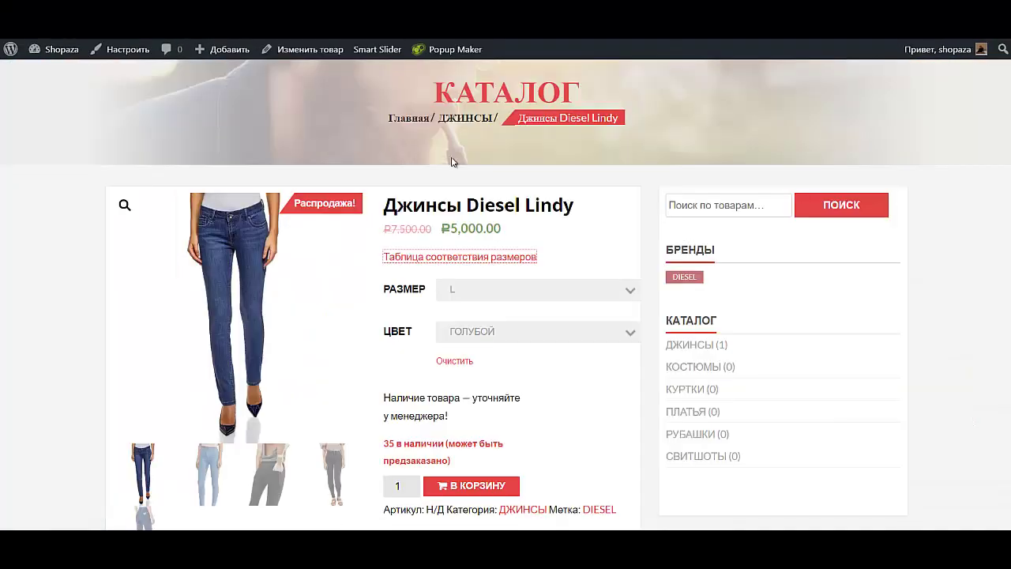
Step: Return to the site's admin console and open the "ТАБЛИЦА РАЗМЕРОВ" popup for editing
mouse_move(36, 52)
click(41, 75)
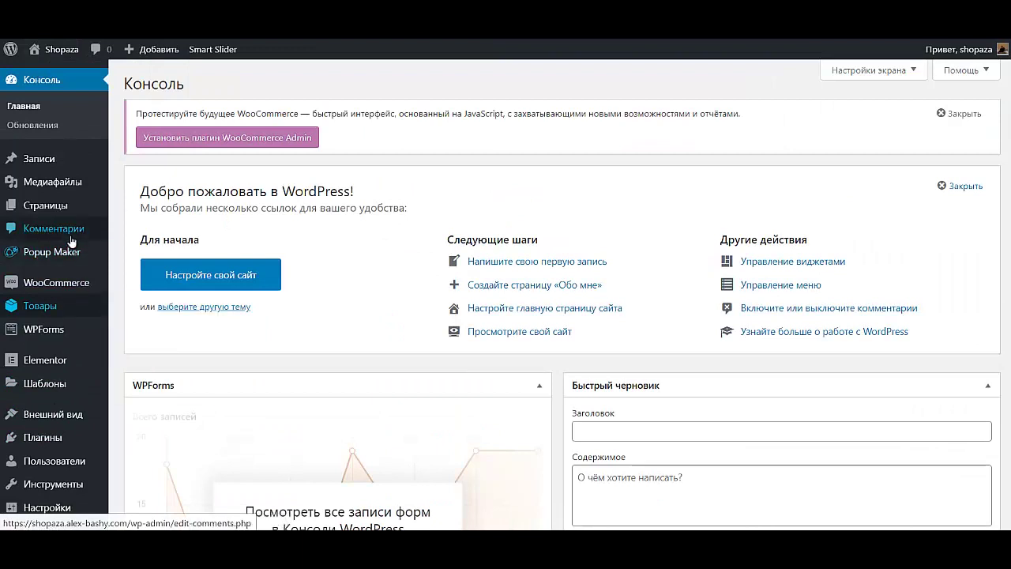
mouse_move(71, 251)
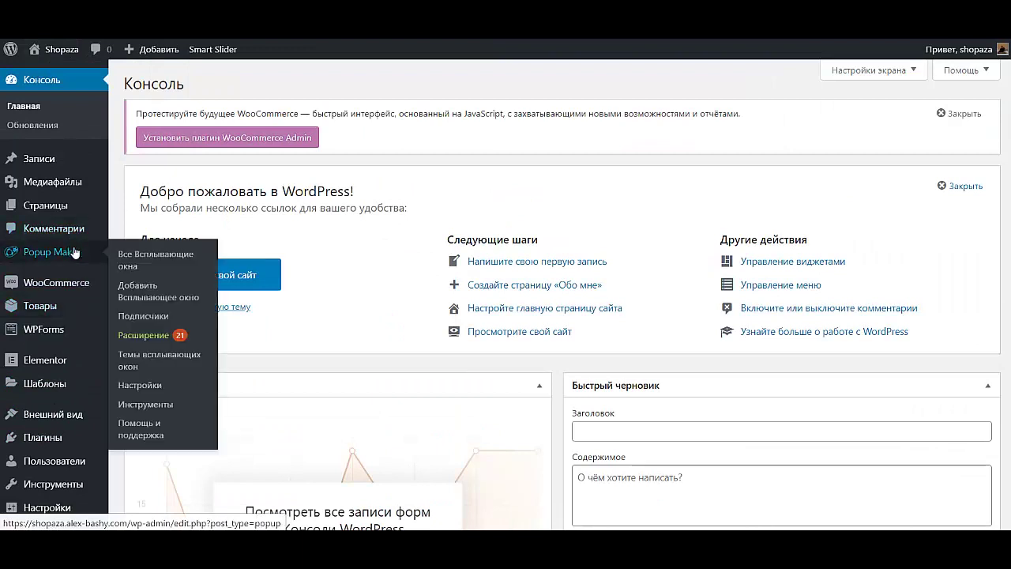
click(124, 260)
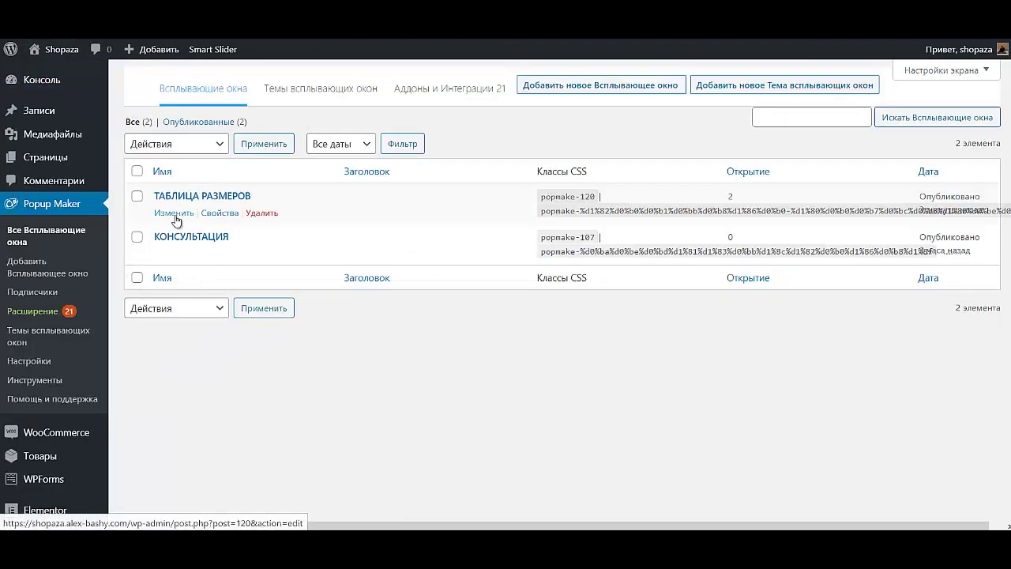
click(175, 213)
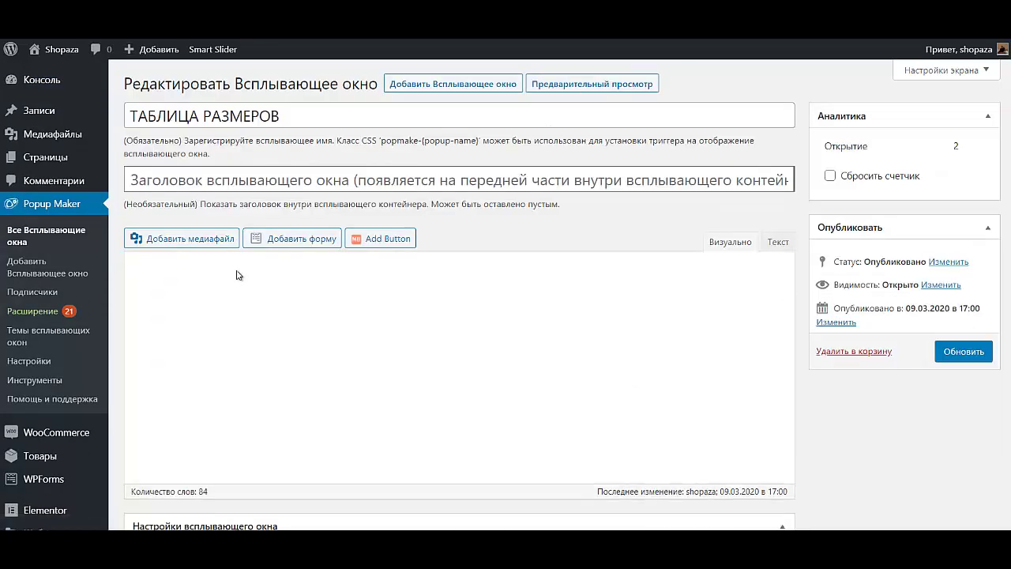
Step: Set the popup's display size to "Среднее - 60%" and update the popup
scroll(239, 275, down, 5)
click(169, 298)
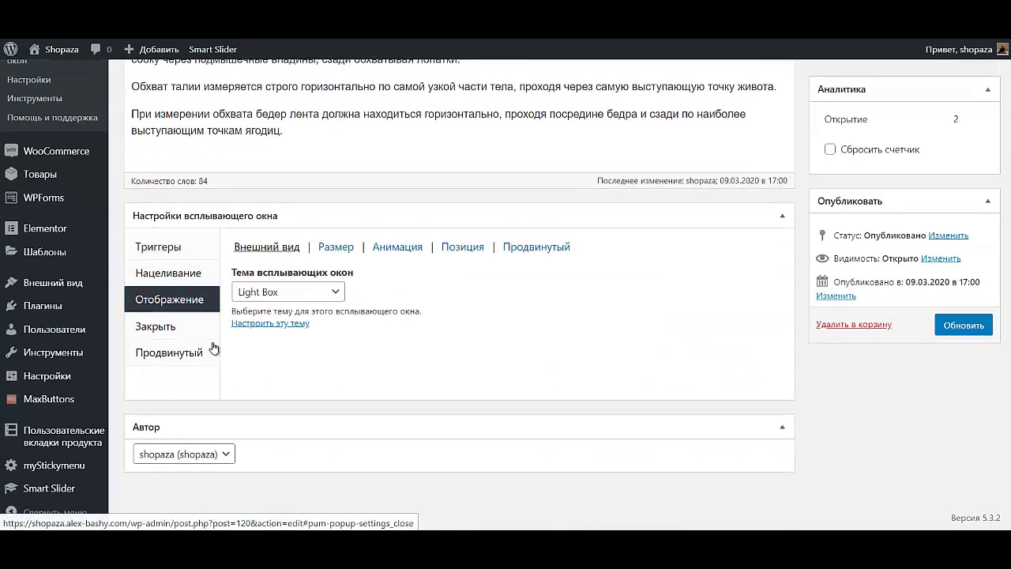
click(335, 247)
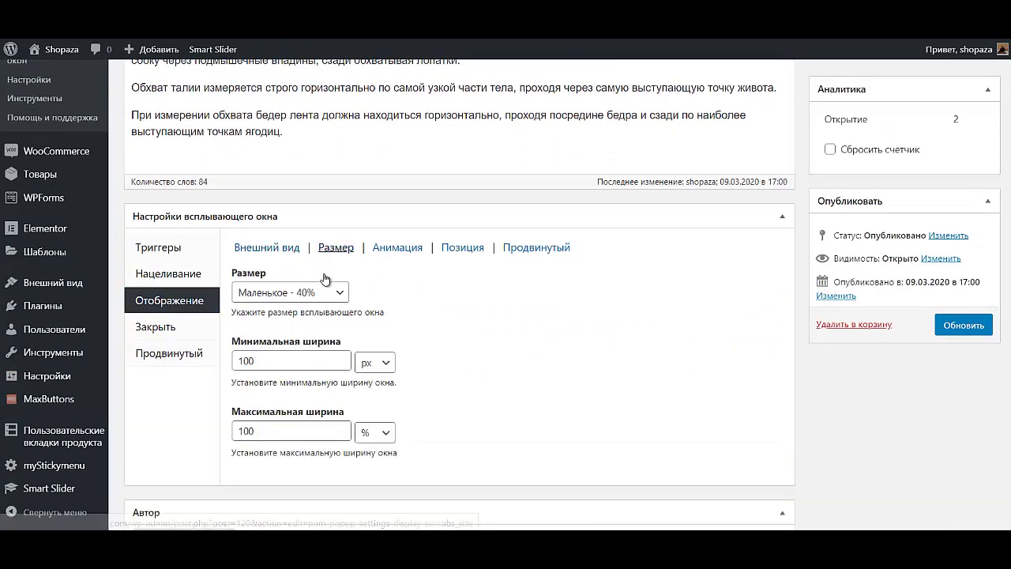
click(324, 293)
click(315, 378)
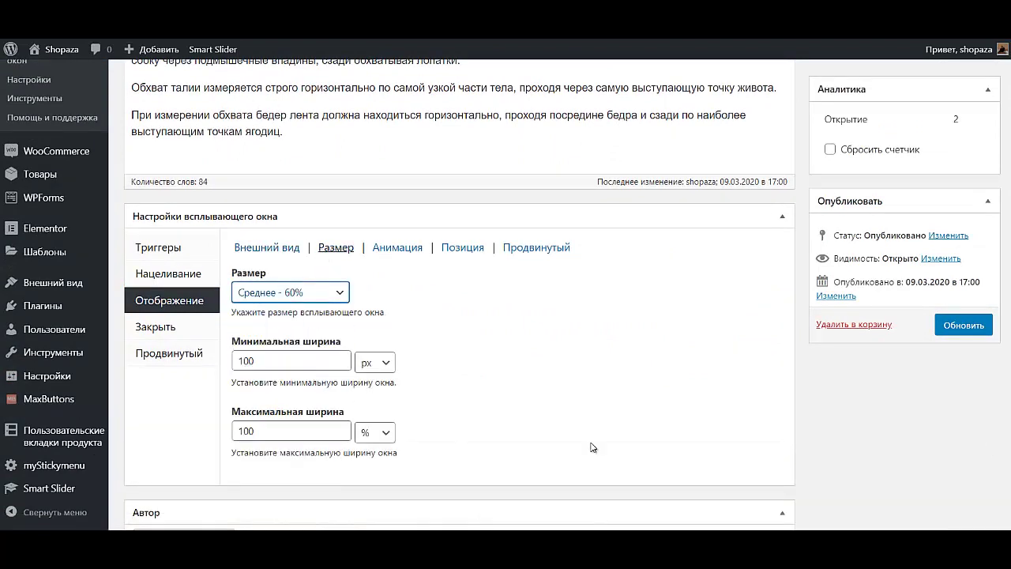
click(964, 324)
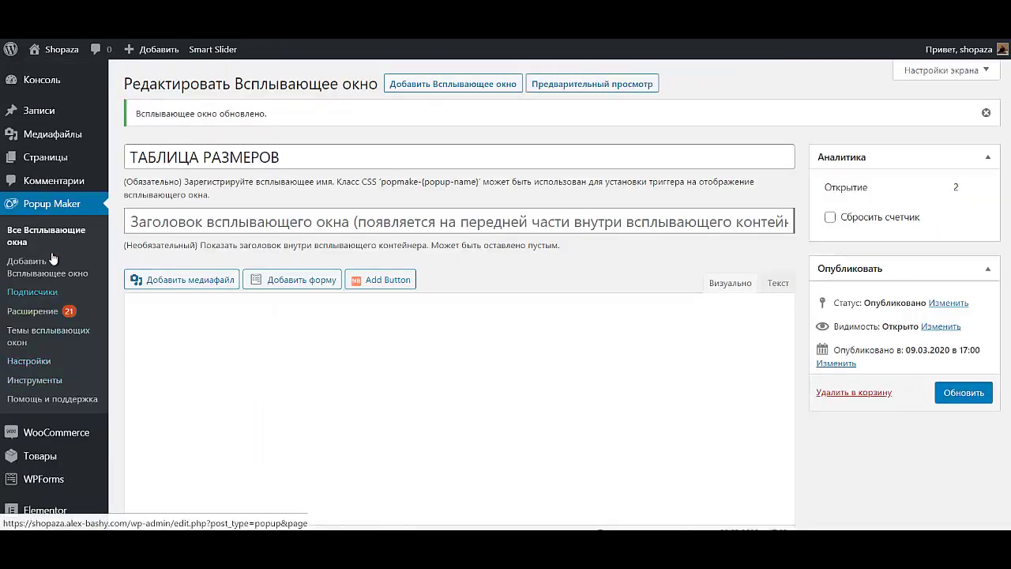
Step: View the "Джинсы Diesel Lindy" shop page from the list of all products
scroll(88, 427, down, 3)
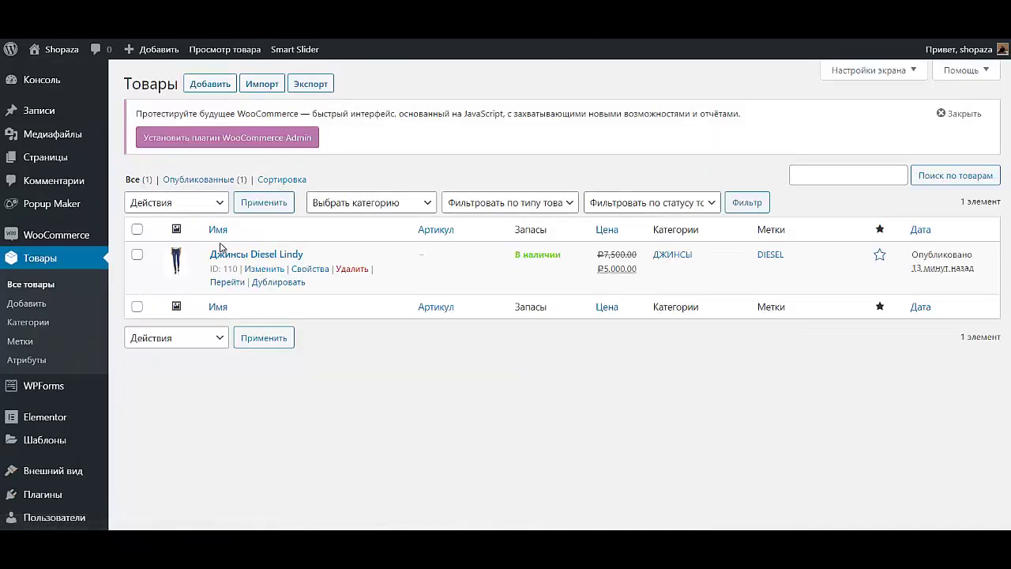
click(226, 283)
scroll(512, 287, down, 2)
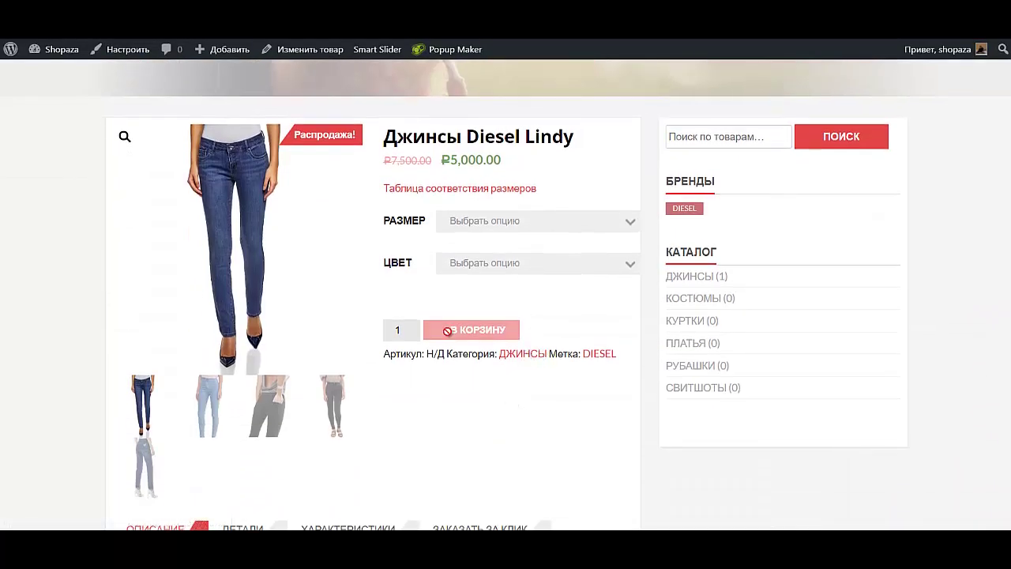
scroll(515, 379, down, 3)
scroll(476, 311, up, 5)
Step: Open the resized size-table popup on the product page, check its contents, and close it through the overlay
click(456, 256)
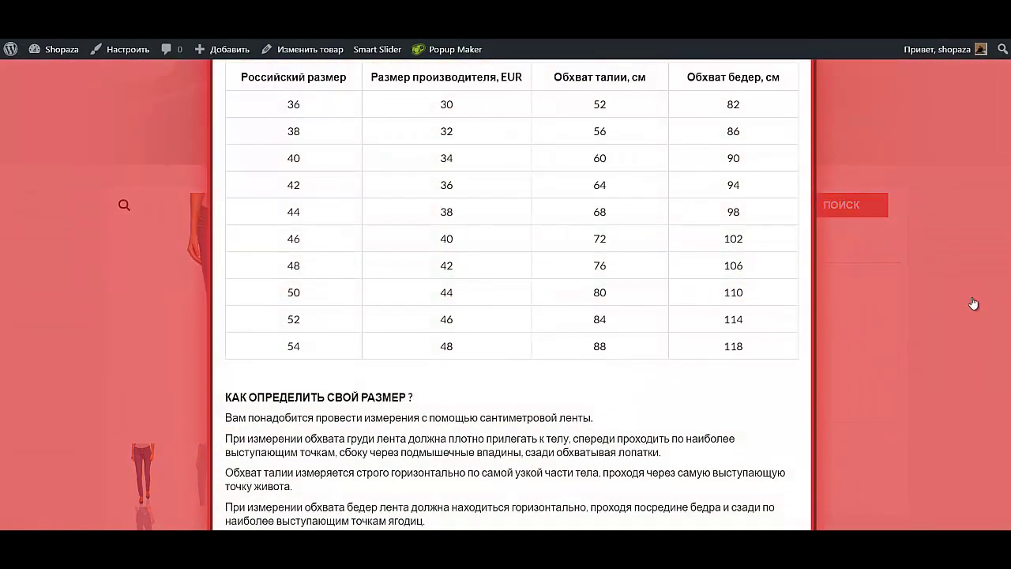
scroll(703, 304, down, 1)
scroll(702, 304, down, 1)
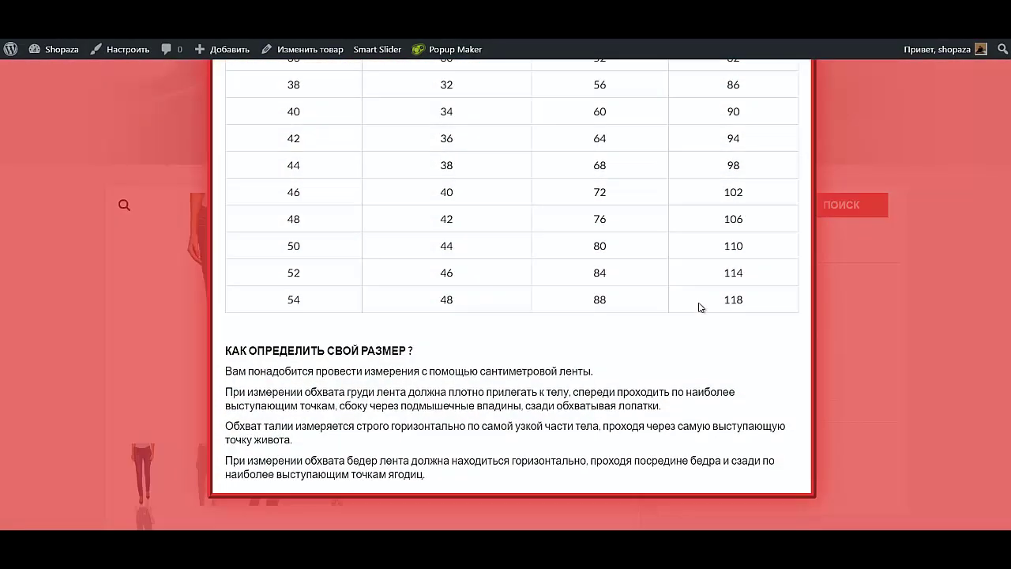
scroll(700, 305, up, 2)
click(882, 200)
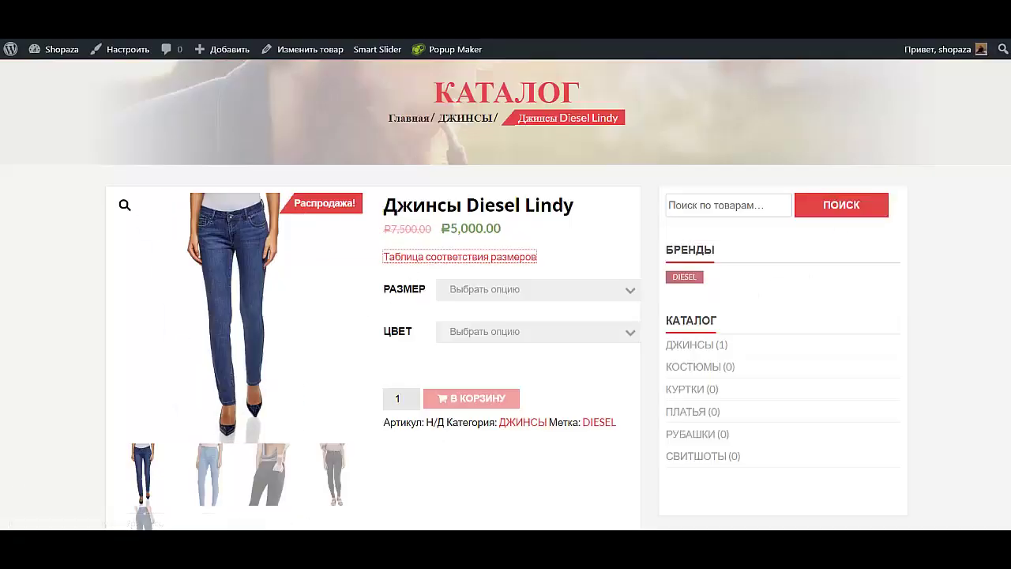
Step: Return to the site's admin console and duplicate the "Джинсы Diesel Lindy" product from the list of all products
mouse_move(35, 49)
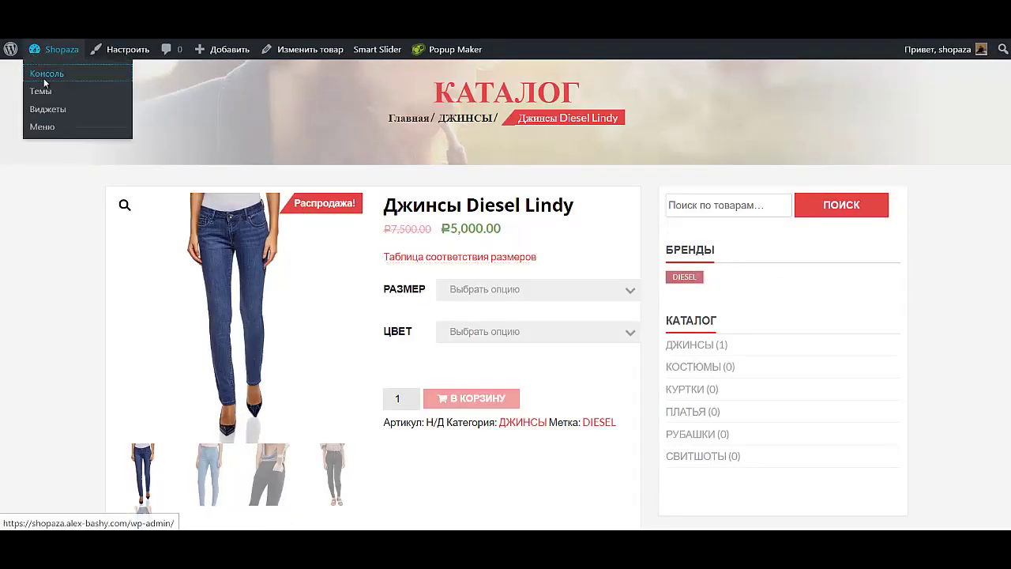
click(45, 82)
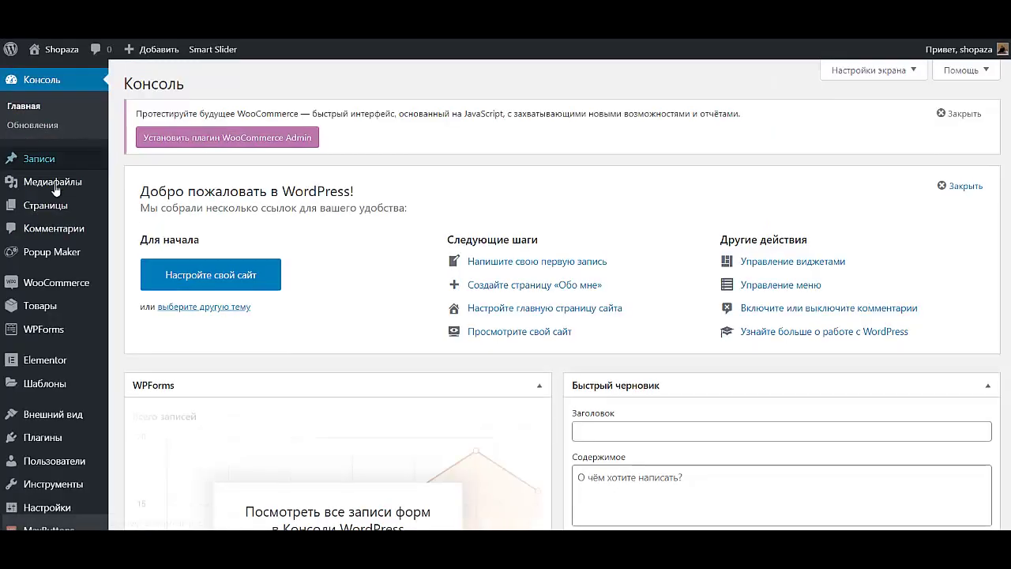
mouse_move(59, 307)
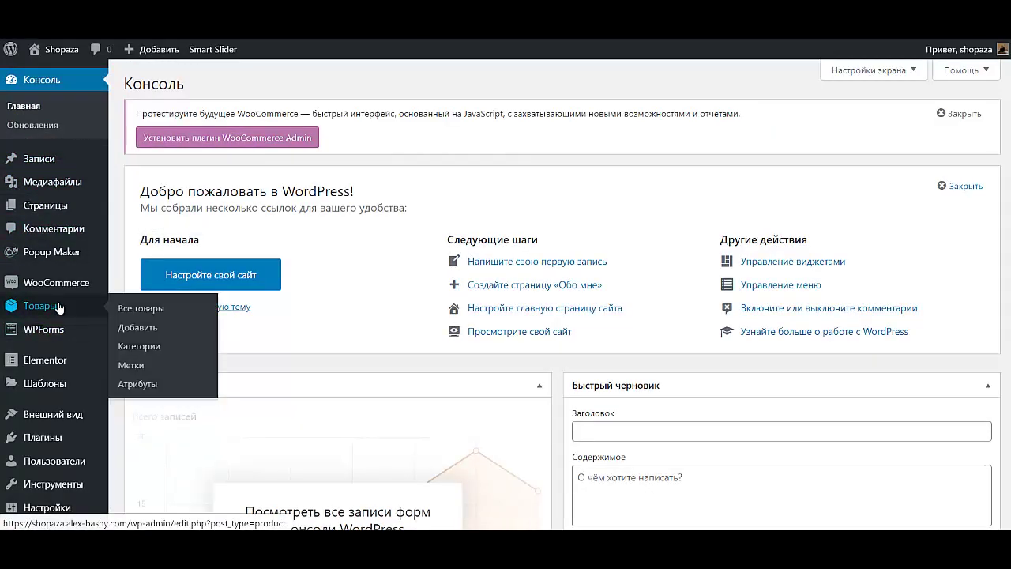
click(135, 308)
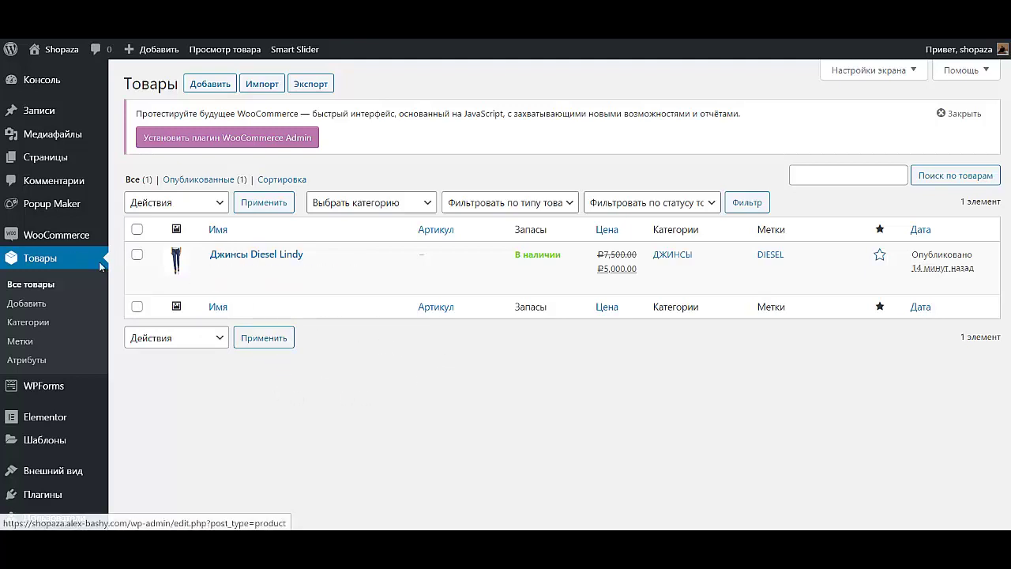
mouse_move(269, 264)
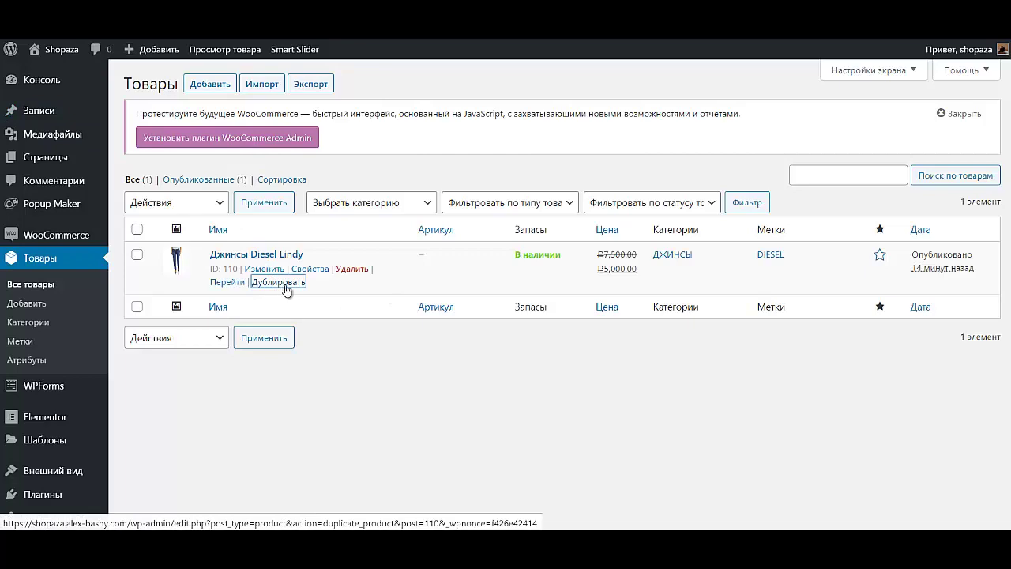
click(290, 286)
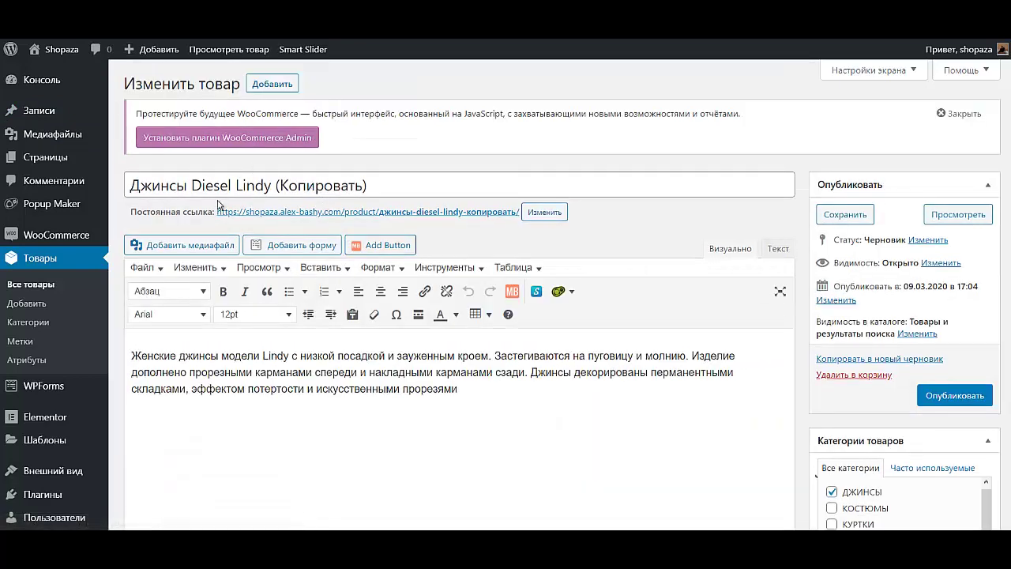
Step: Select the duplicated product's title and look through its description, product data, categories and tags
drag(410, 176, 125, 170)
scroll(845, 382, down, 10)
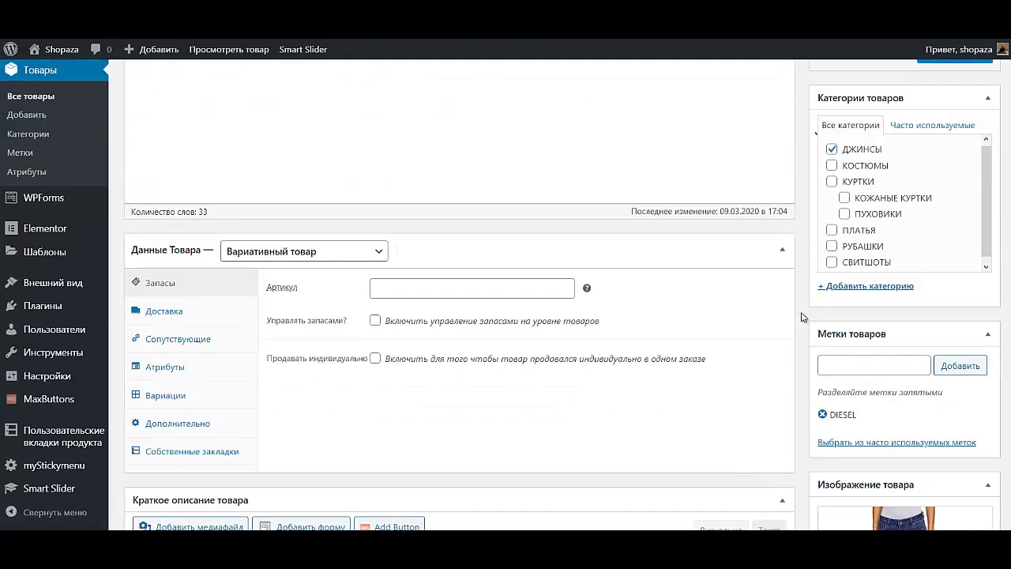
scroll(719, 380, up, 10)
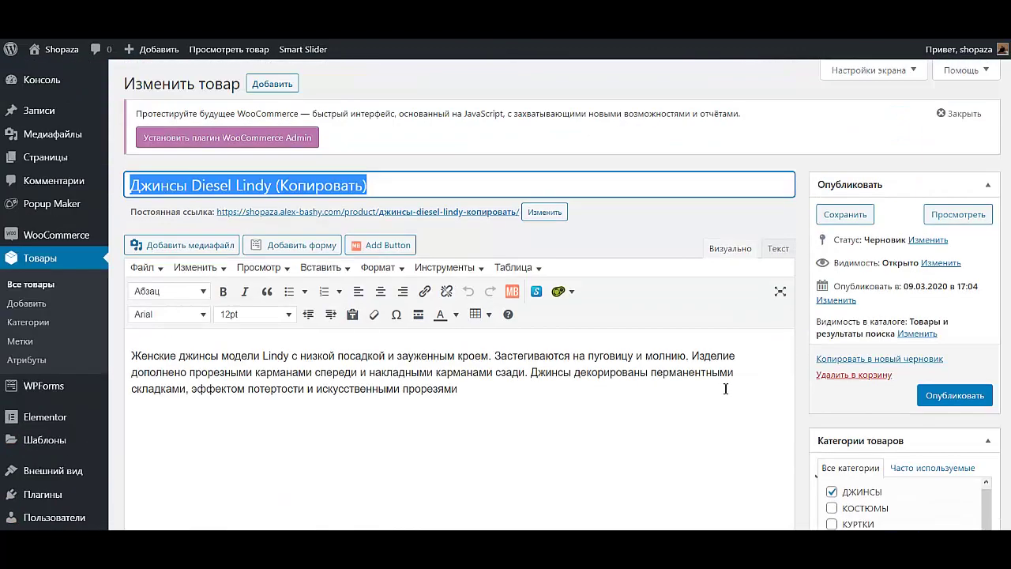